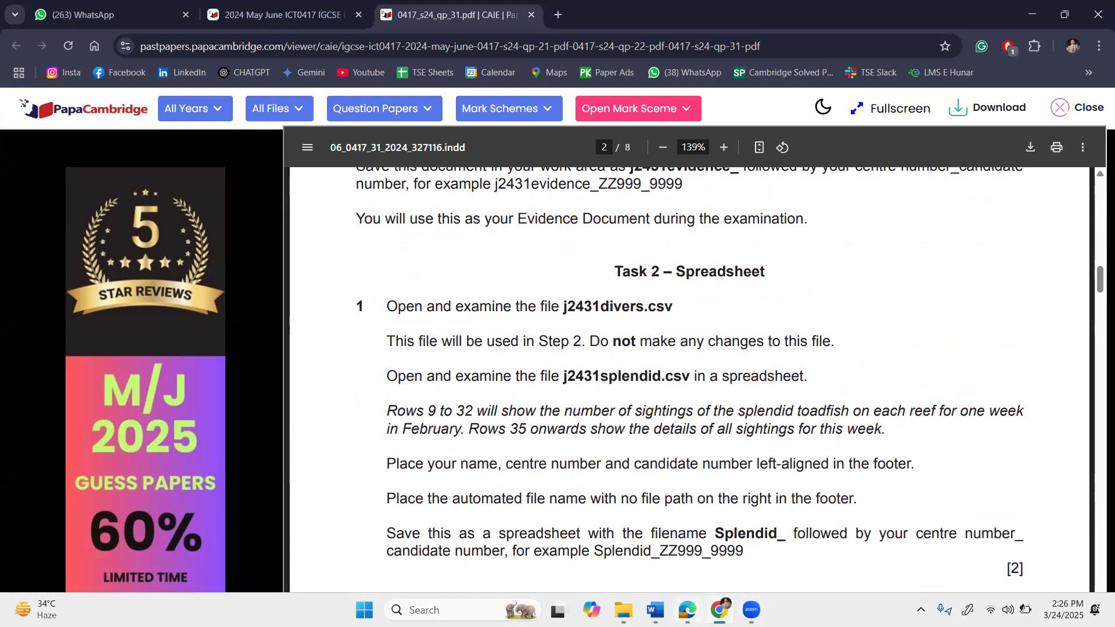
Open j2431divers from the may june 24 31 folder in File Explorer.
mouse_move(623, 610)
left_click(621, 535)
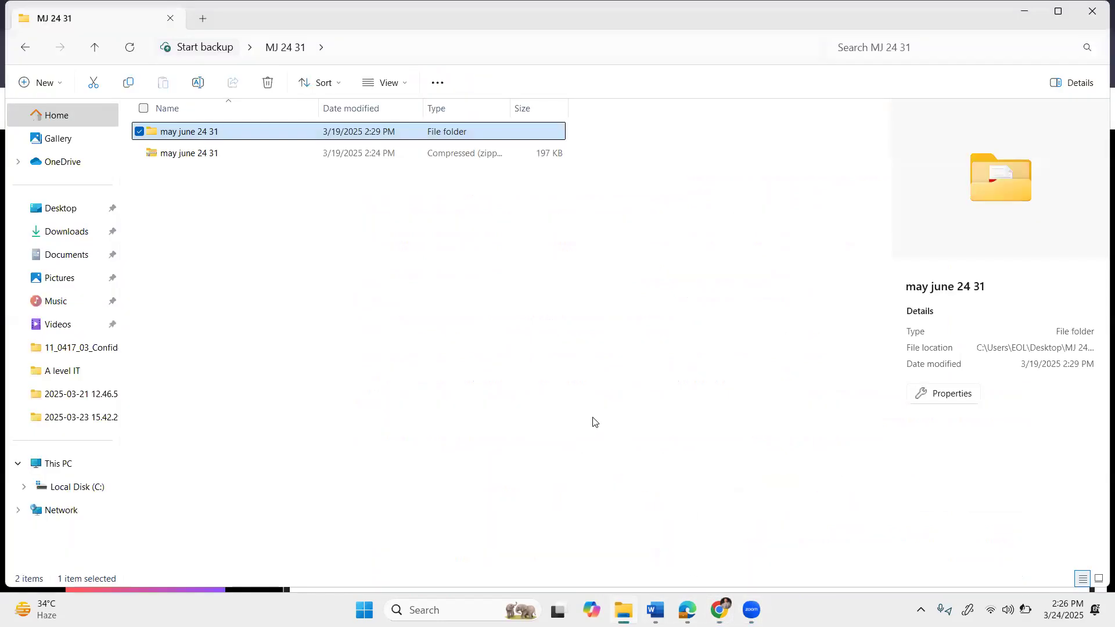
double_click(243, 135)
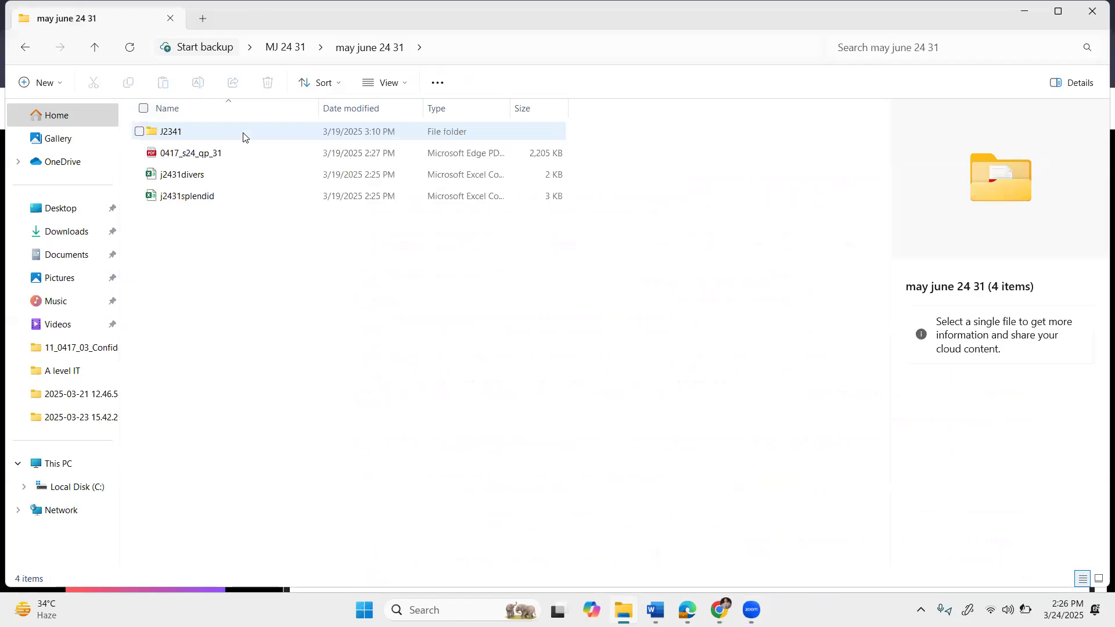
left_click(235, 177)
double_click(250, 169)
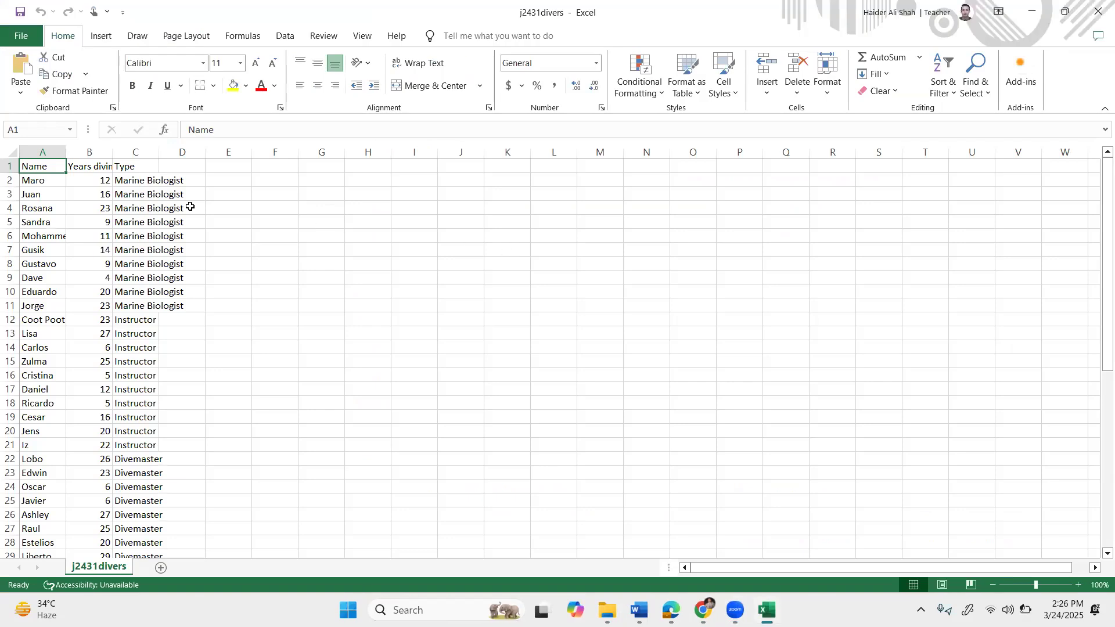
AutoFit all columns of j2431divers and zoom the sheet in.
left_click(11, 153)
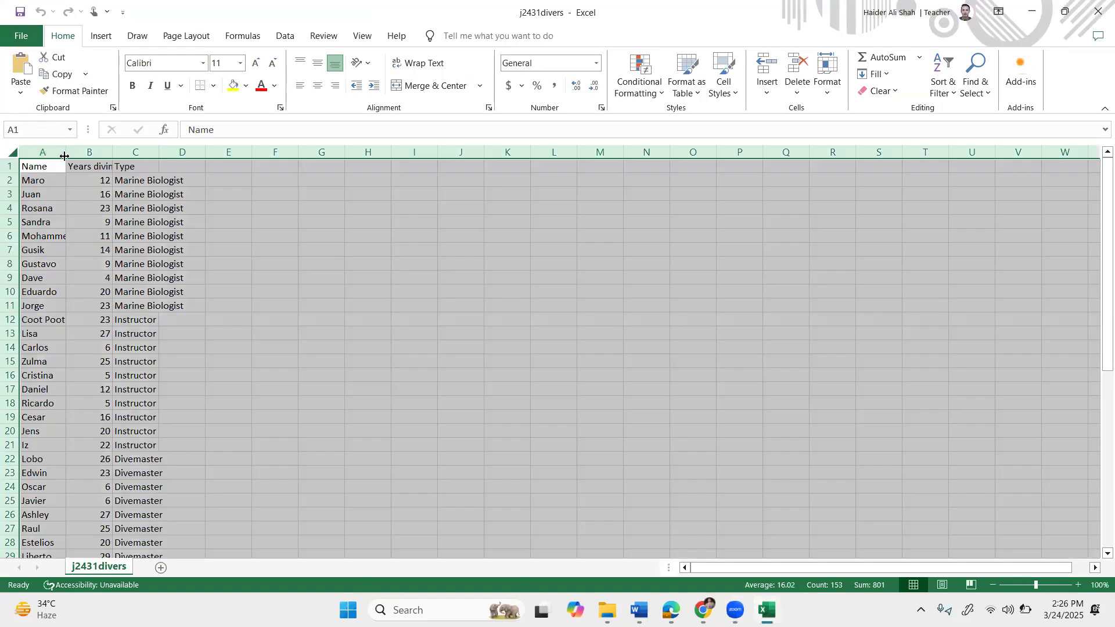
double_click(66, 153)
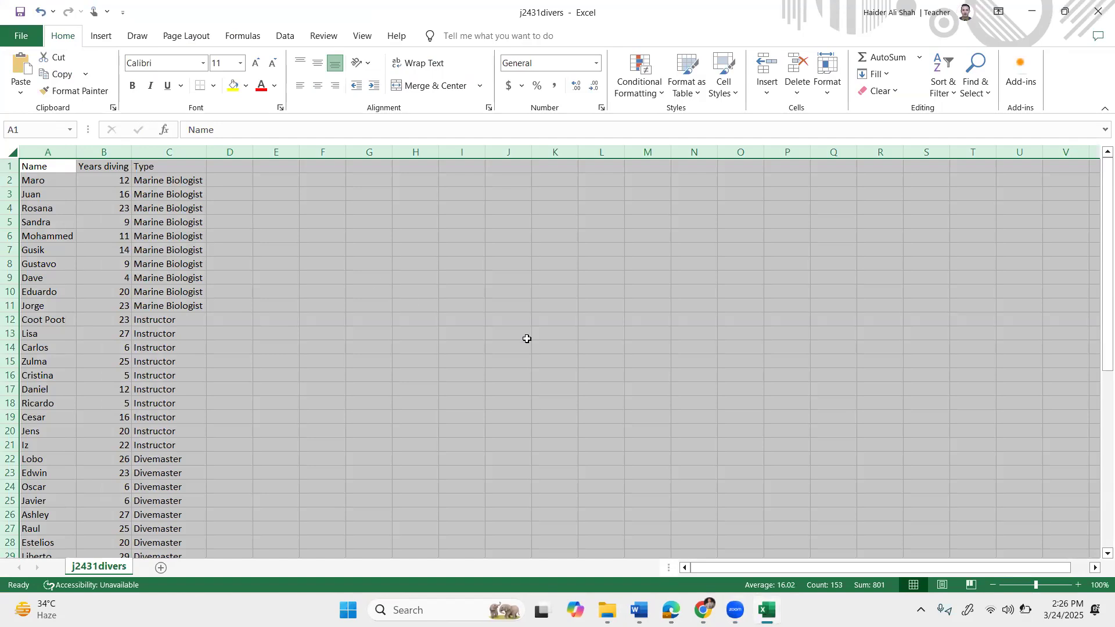
left_click(1079, 585)
left_click(1080, 585)
left_click(1079, 585)
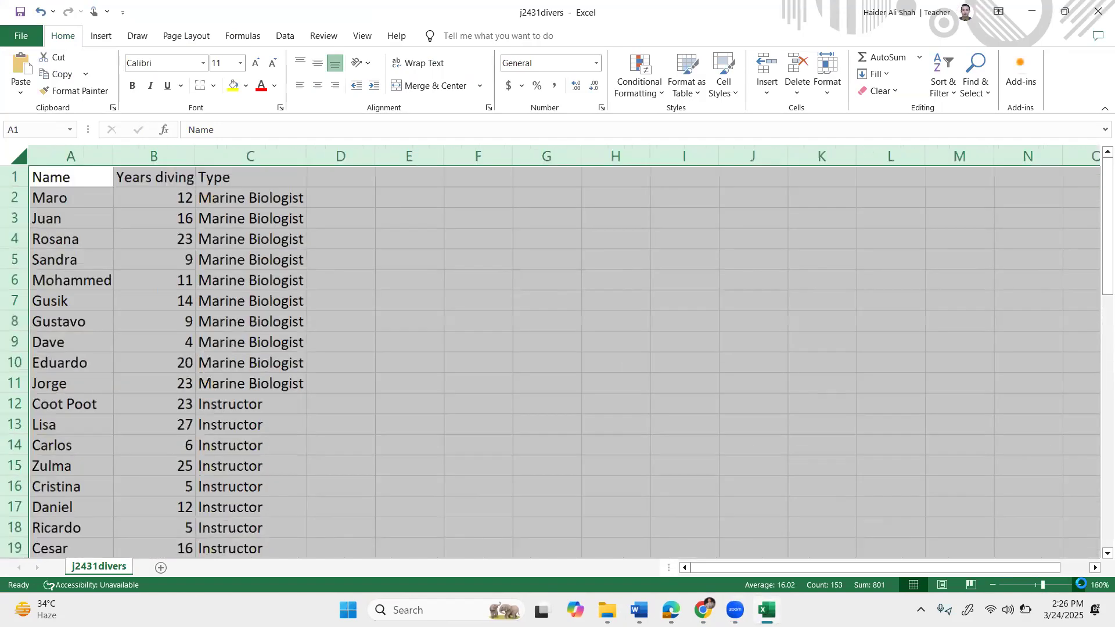
left_click(1080, 586)
left_click(1080, 586)
left_click(1081, 586)
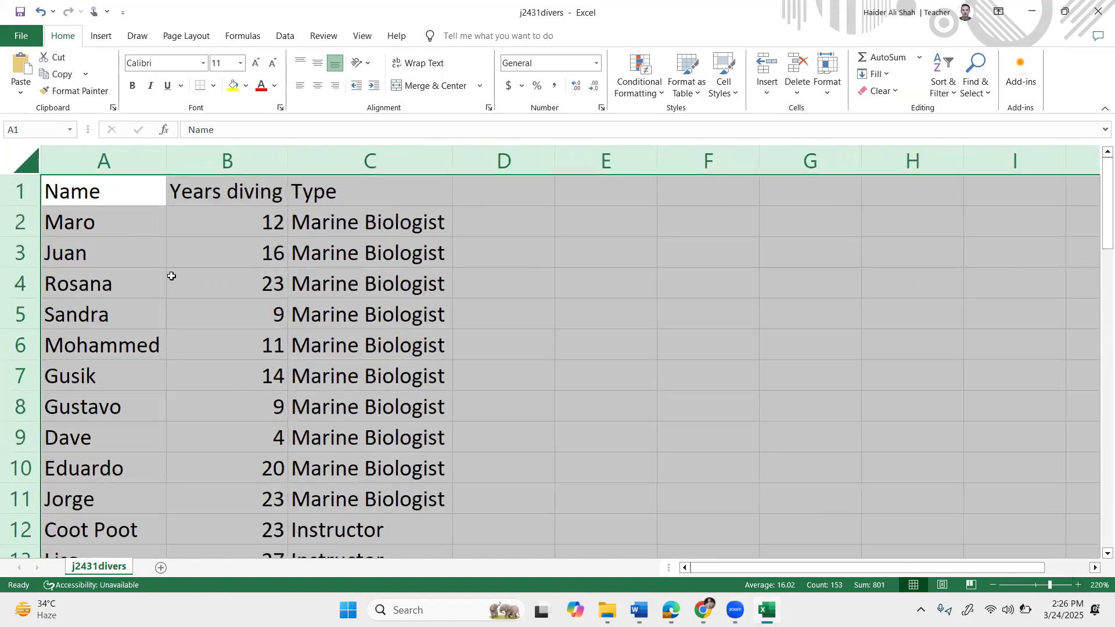
Check the Name, Years diving and Type headings in A1 to C1.
left_click(170, 278)
left_click(94, 196)
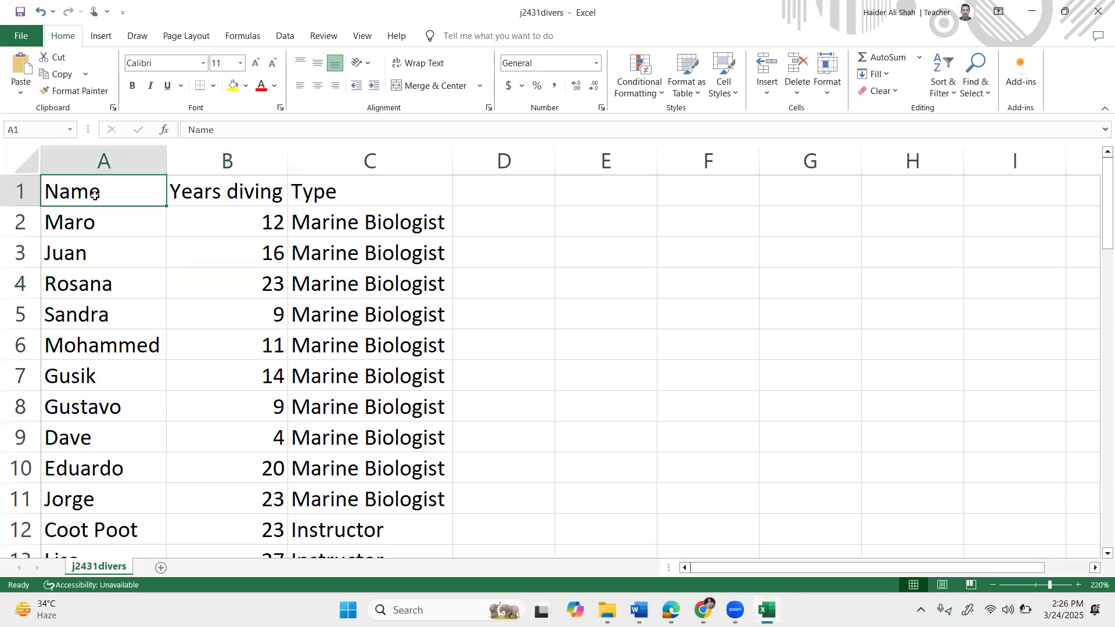
left_click(212, 189)
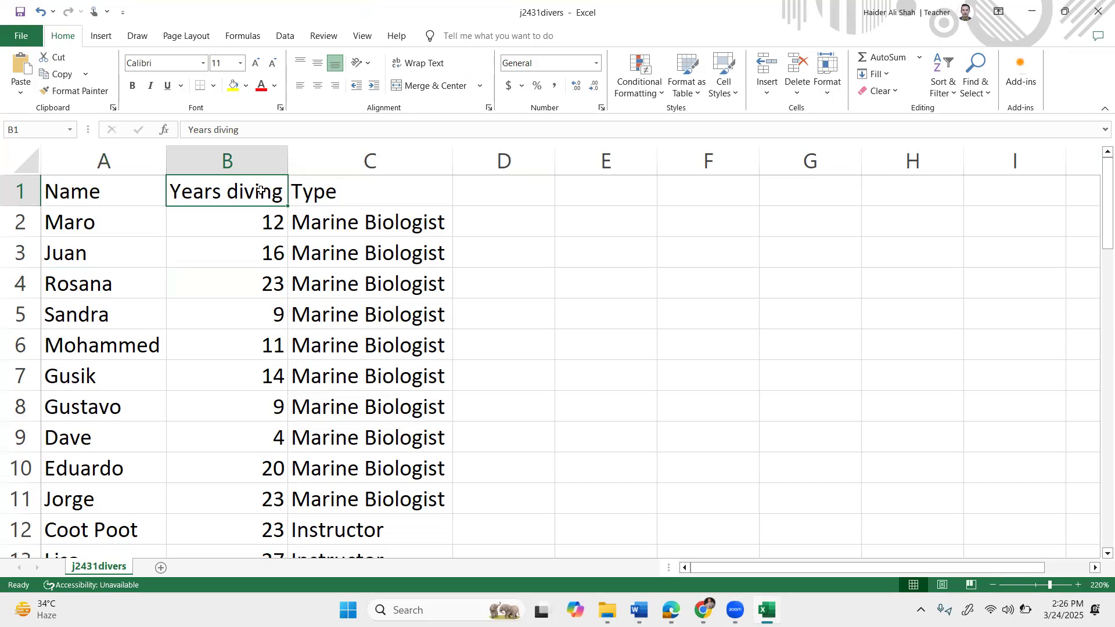
left_click(381, 189)
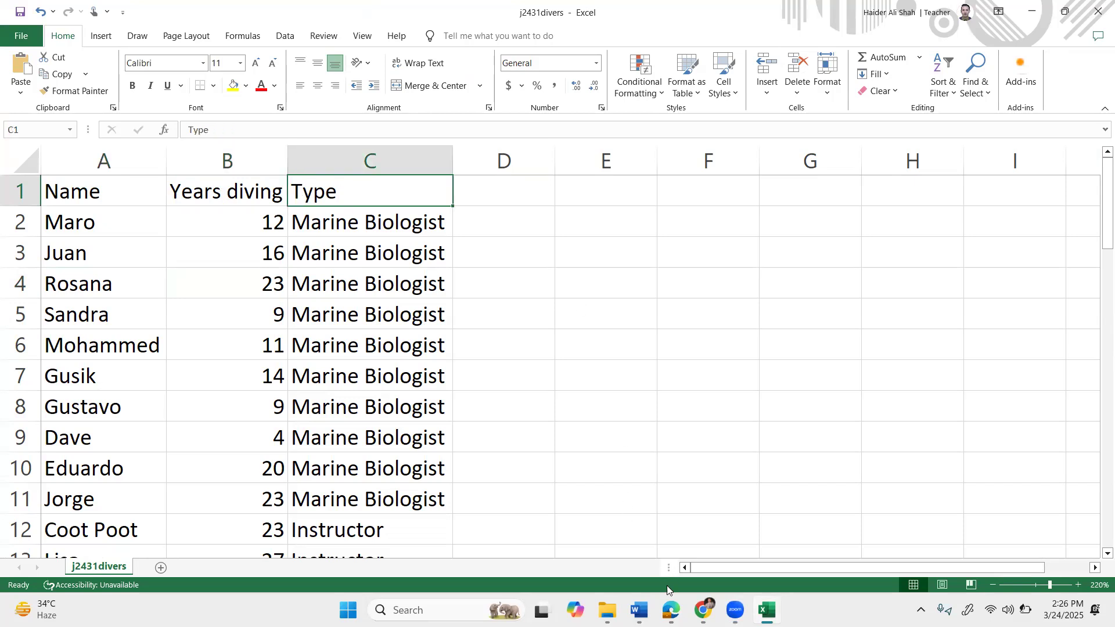
Find and highlight the j2431splendid.csv file name in the question paper.
mouse_move(607, 610)
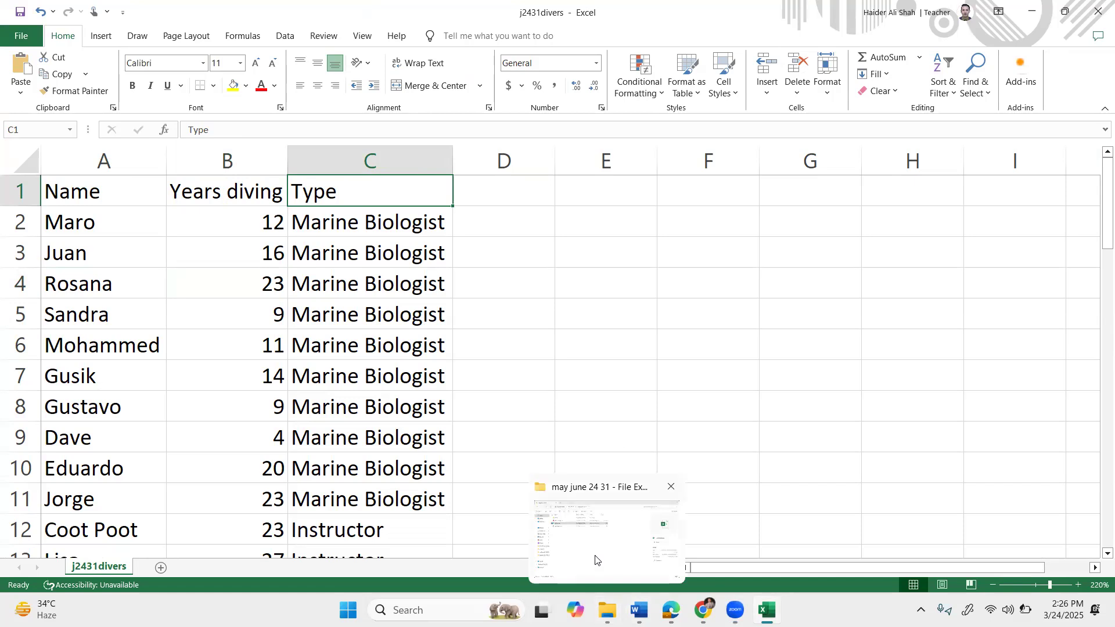
left_click(598, 561)
mouse_move(702, 610)
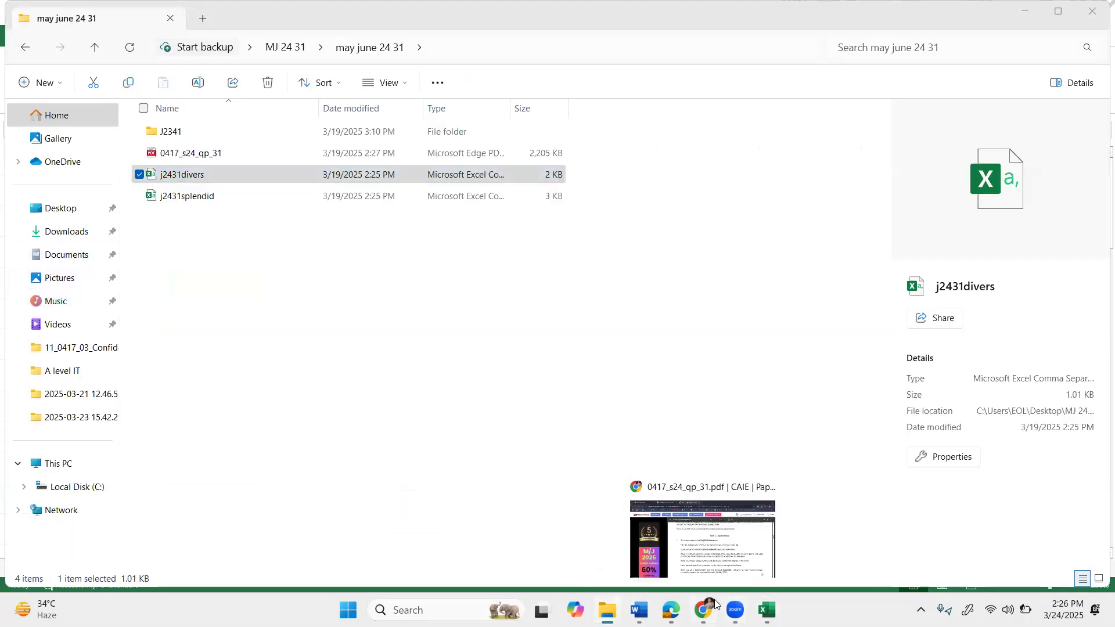
left_click(692, 540)
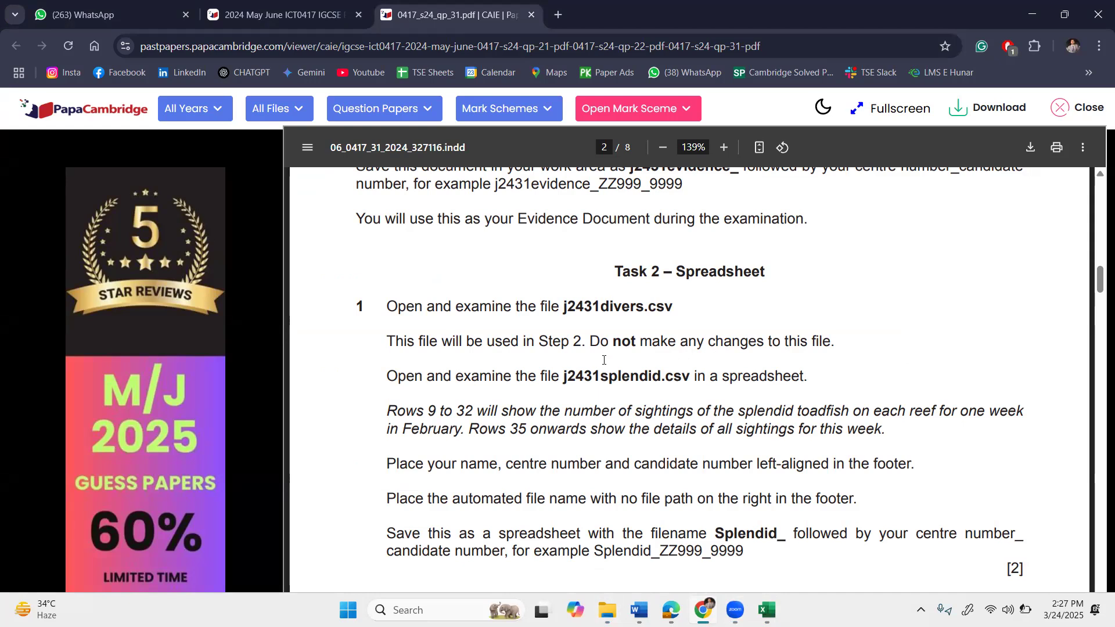
left_click_drag(570, 381, 675, 397)
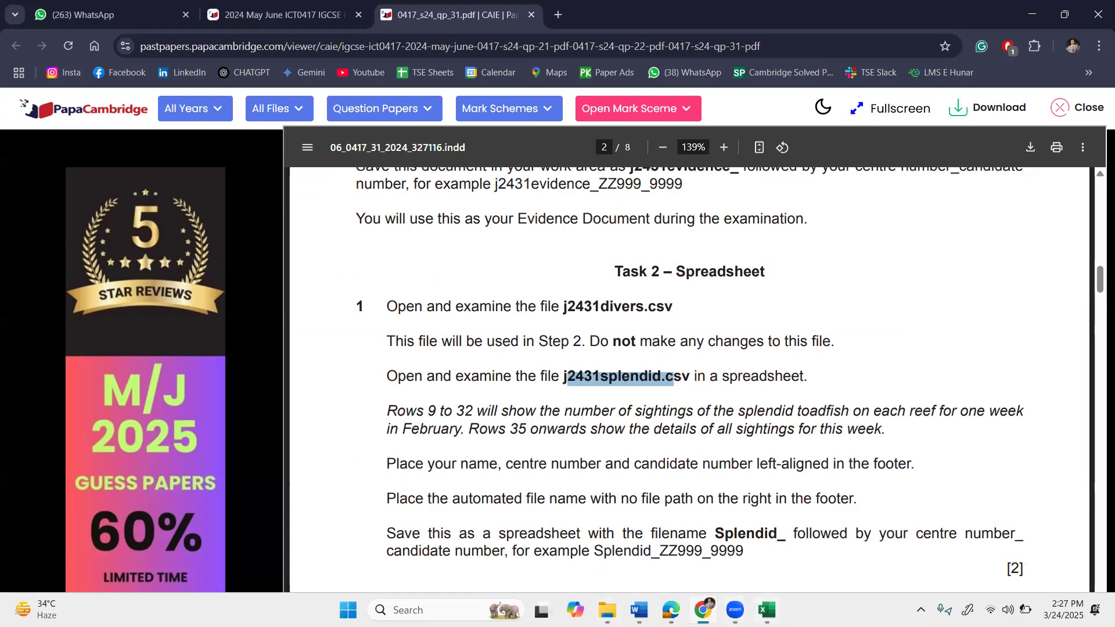
Open j2431splendid from the exam folder in Excel.
left_click_drag(607, 609, 735, 610)
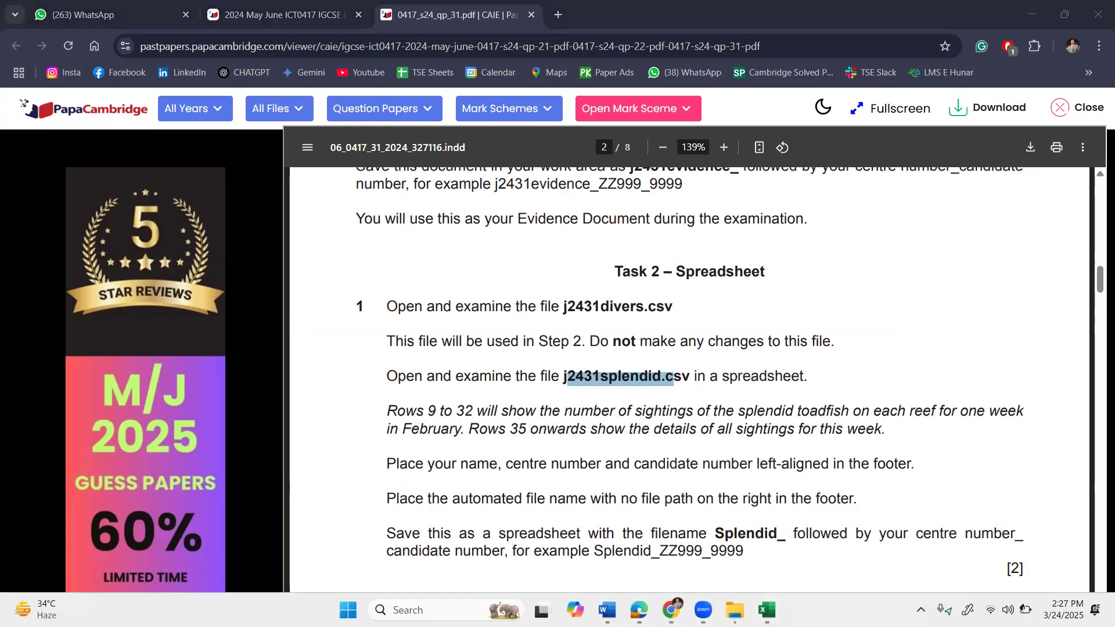
left_click(735, 610)
double_click(269, 204)
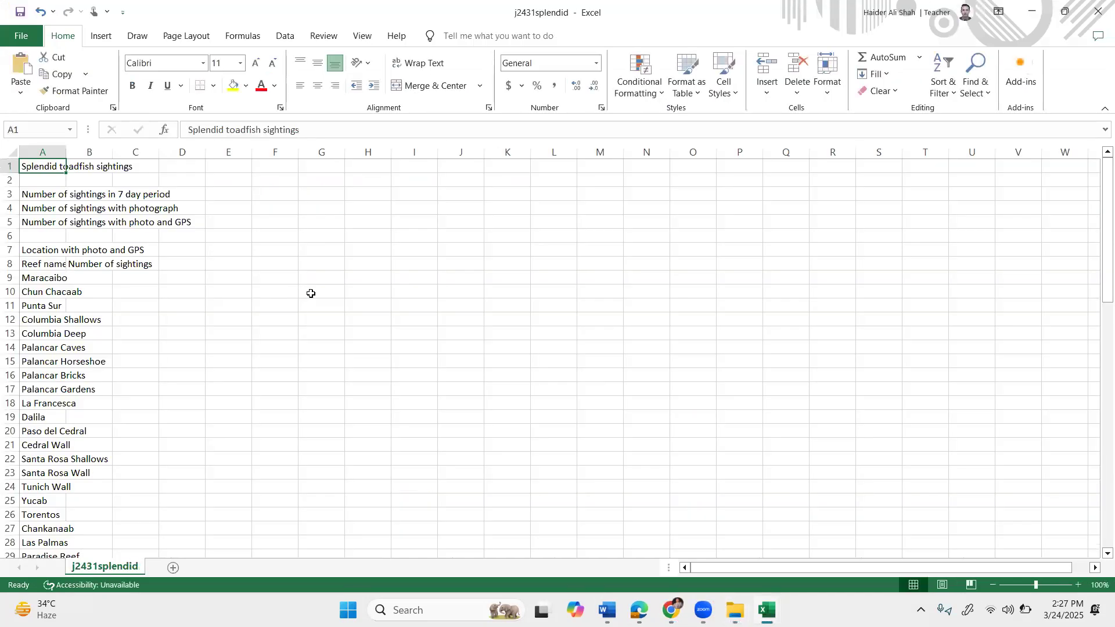
AutoFit every j2431splendid column and adjust the zoom level.
left_click(17, 152)
double_click(66, 152)
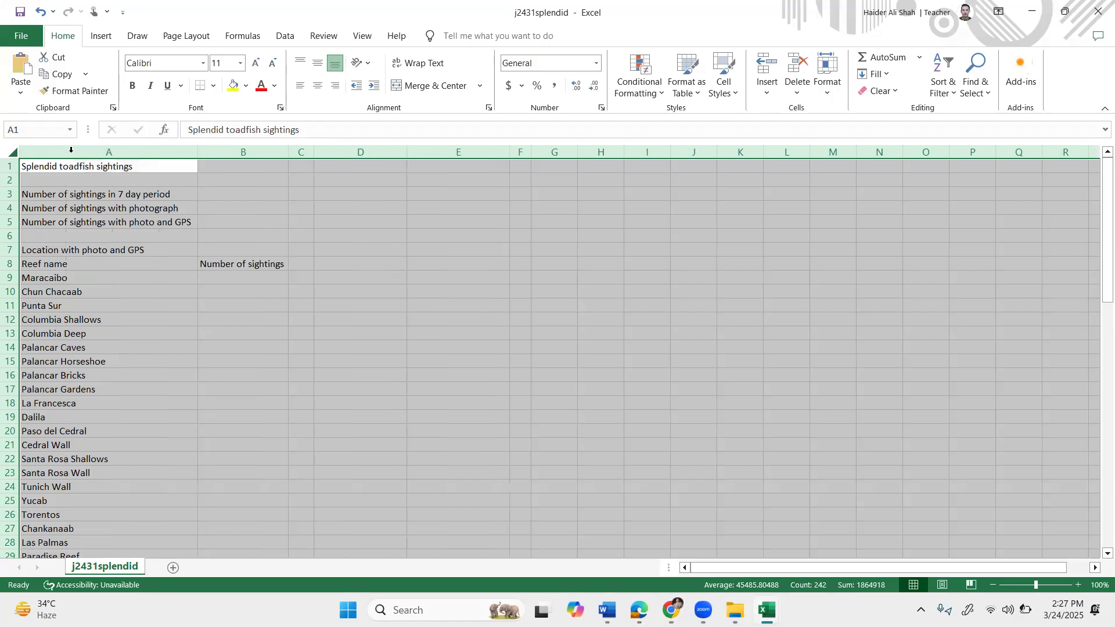
left_click(1079, 585)
left_click(1079, 586)
left_click(1079, 585)
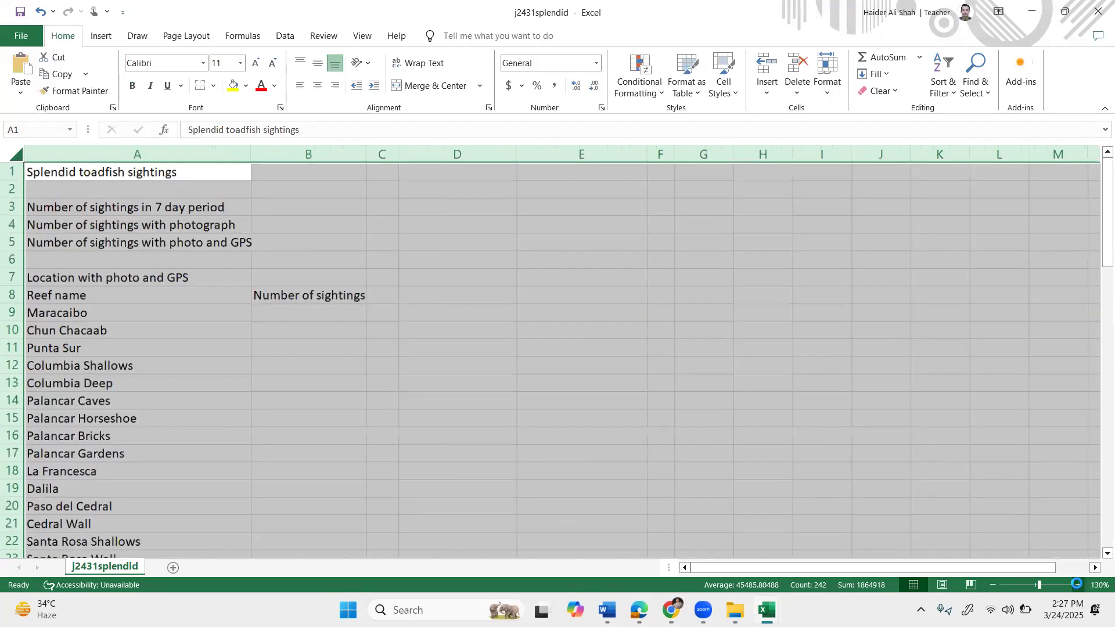
left_click(1079, 585)
left_click(1079, 586)
left_click(1079, 585)
left_click(1079, 585)
left_click(1079, 586)
left_click(1079, 586)
left_click(1079, 586)
left_click(1079, 585)
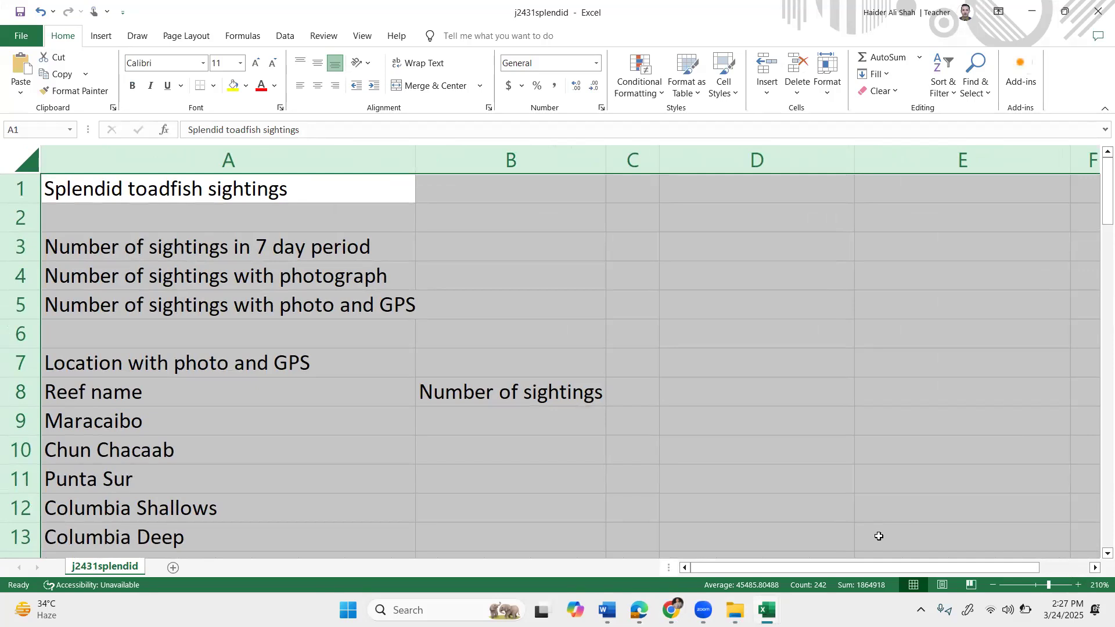
left_click(993, 586)
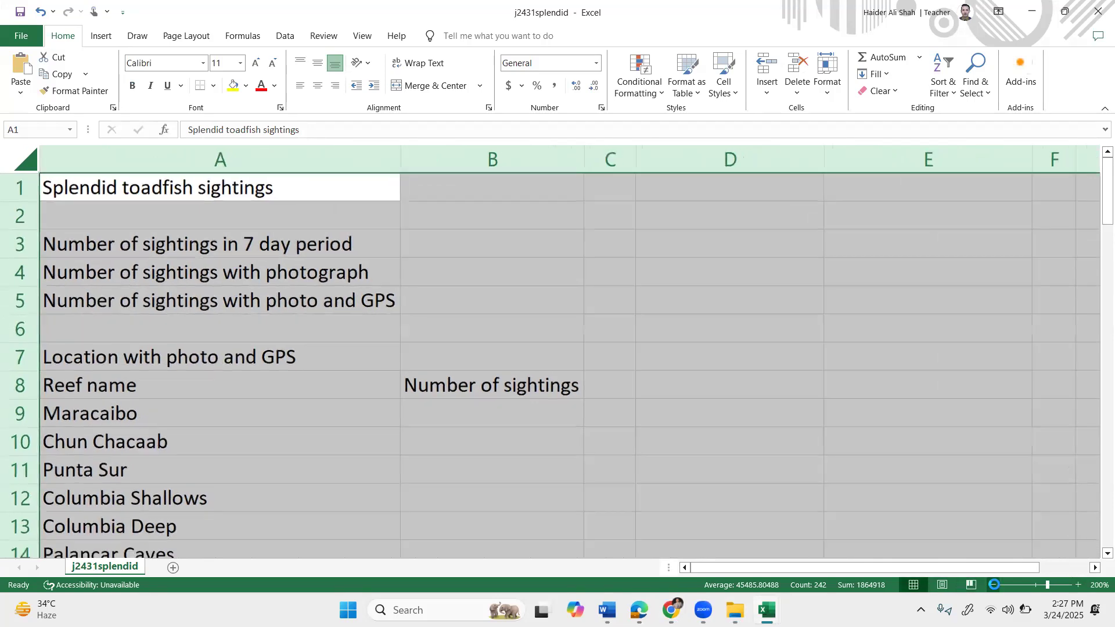
left_click(994, 586)
left_click(994, 585)
left_click(993, 585)
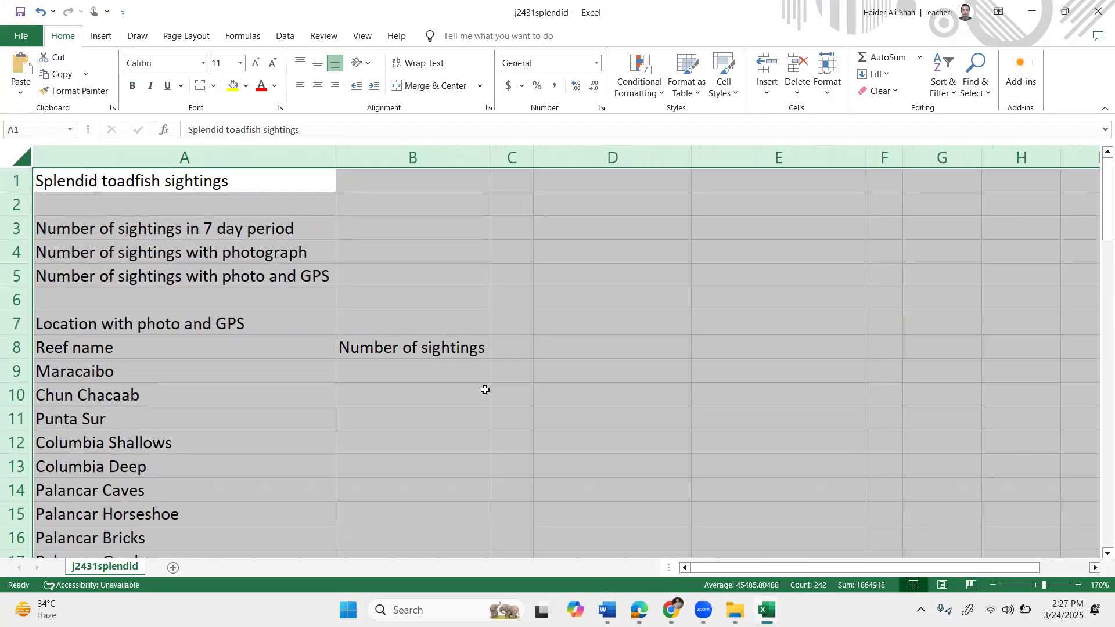
Deselect the sheet and return to the question paper.
left_click(282, 283)
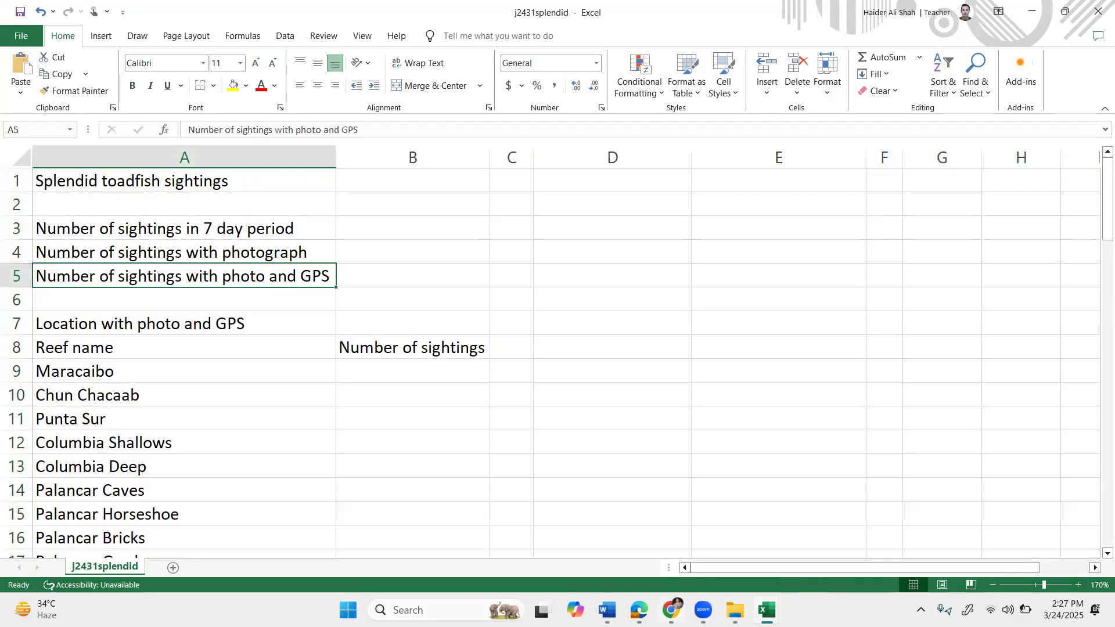
mouse_move(704, 610)
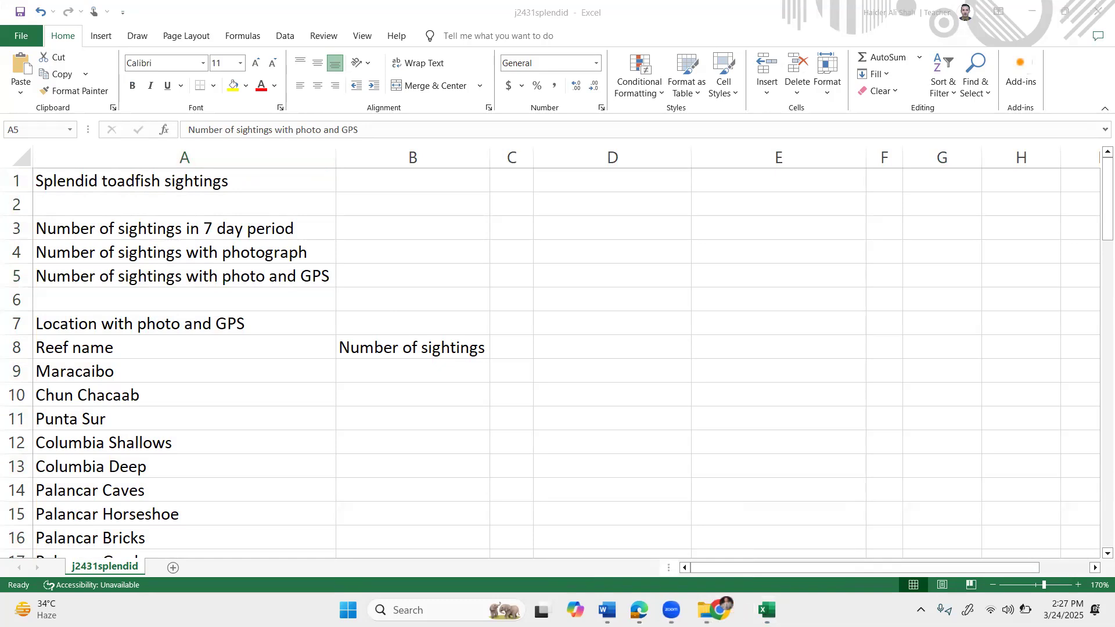
left_click(735, 610)
Scroll to Task 2 and read the rows 9 to 32 and Rows 35 onwards descriptions.
scroll(441, 325, "down", 1)
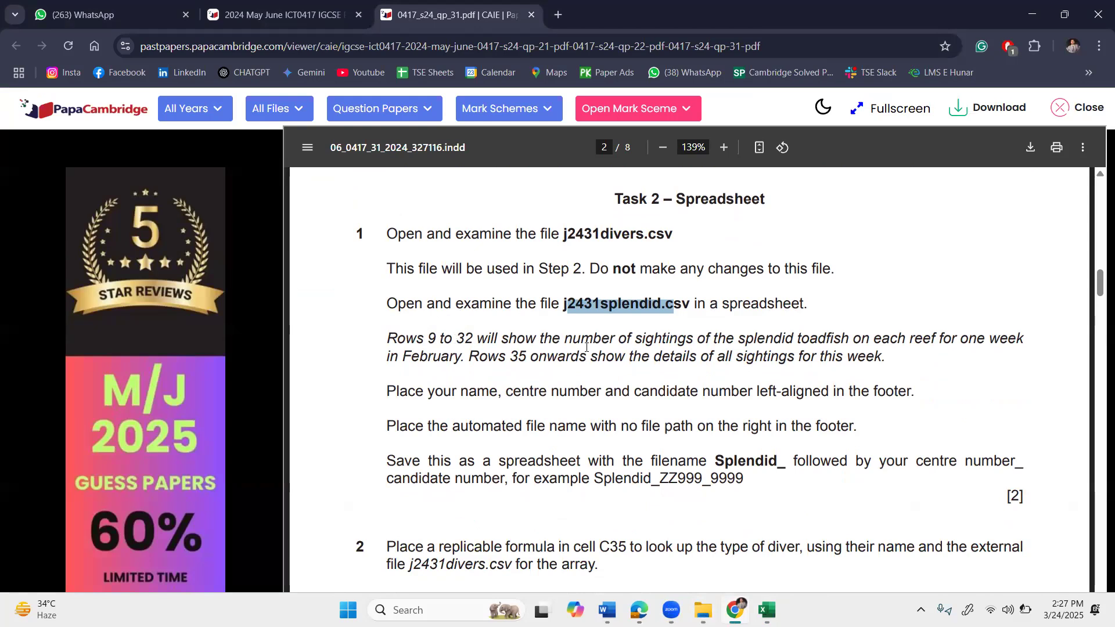
left_click_drag(678, 340, 826, 339)
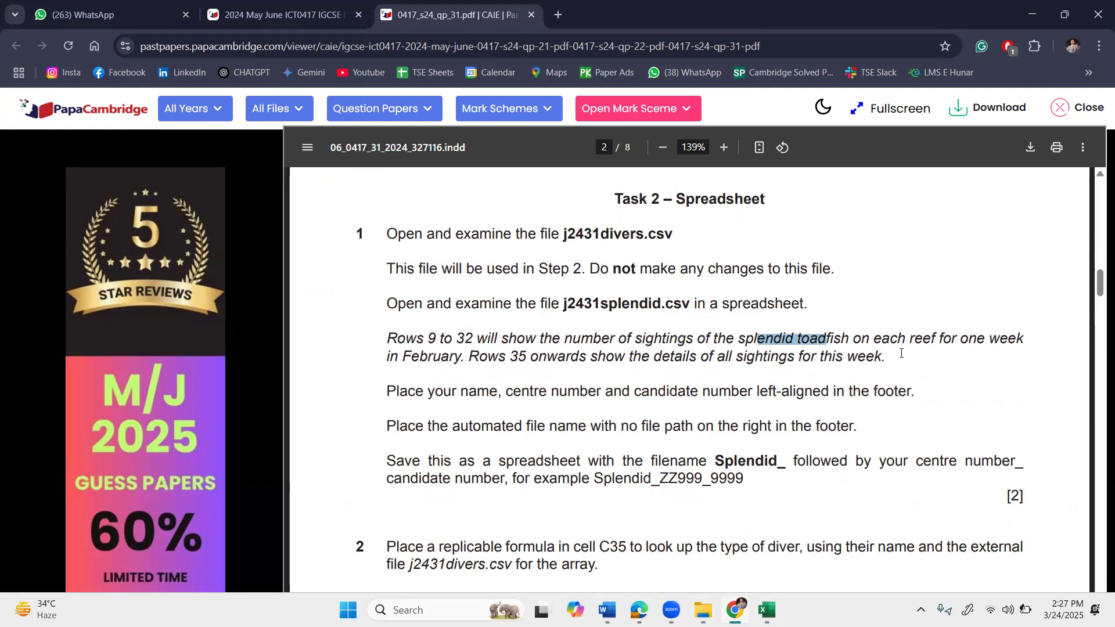
left_click_drag(386, 357, 463, 358)
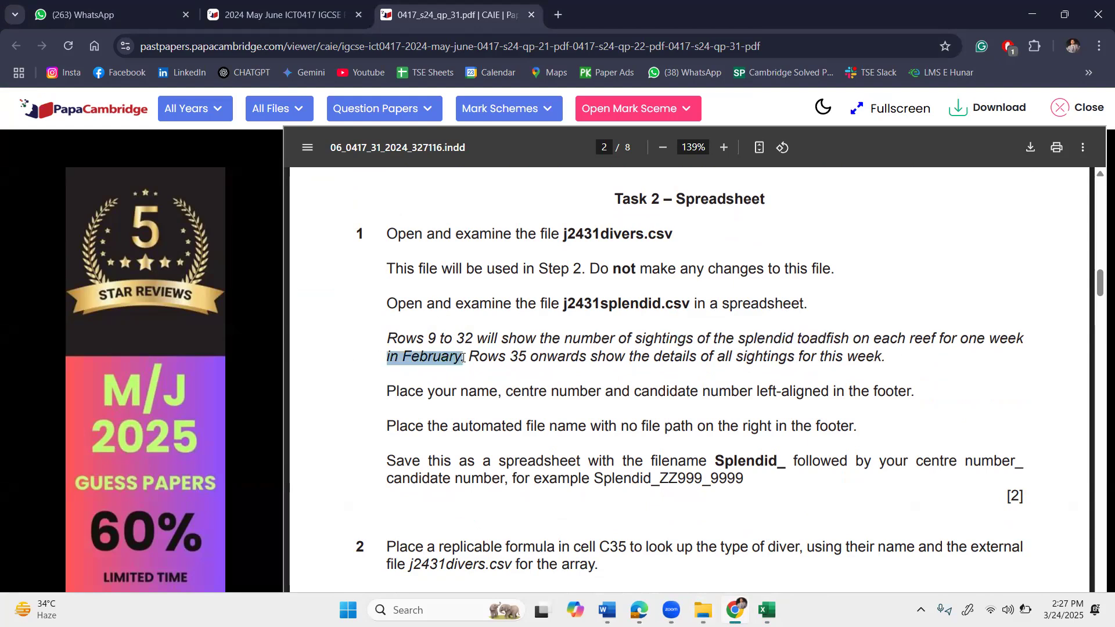
left_click(442, 376)
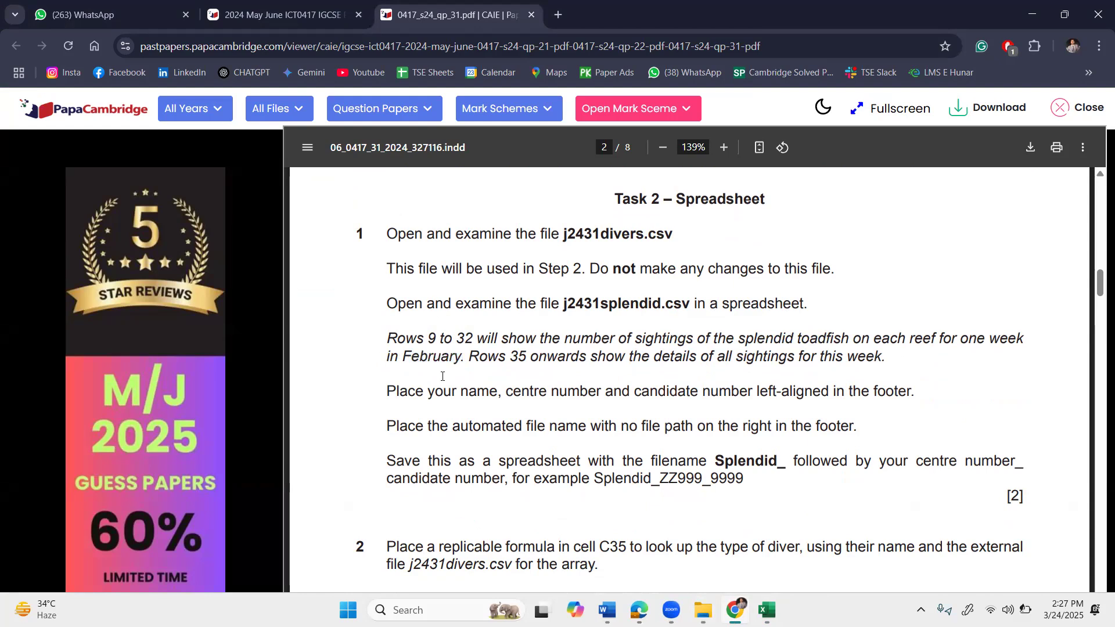
left_click_drag(513, 354, 536, 352)
left_click(548, 371)
Highlight the footer instruction for name, centre number and candidate number.
left_click_drag(405, 394, 502, 391)
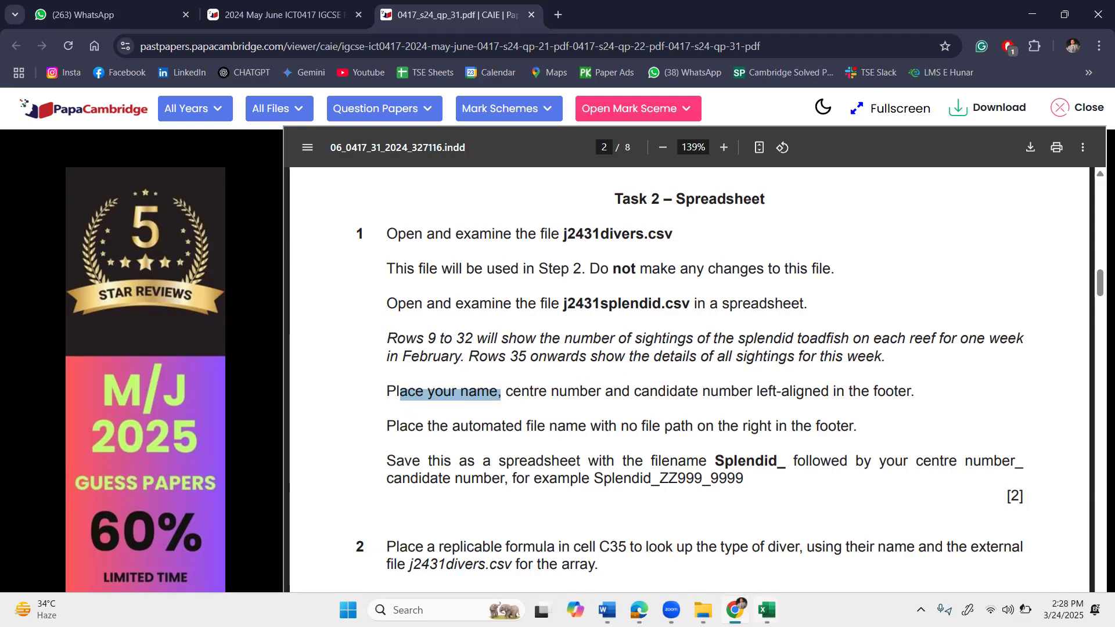
left_click(767, 608)
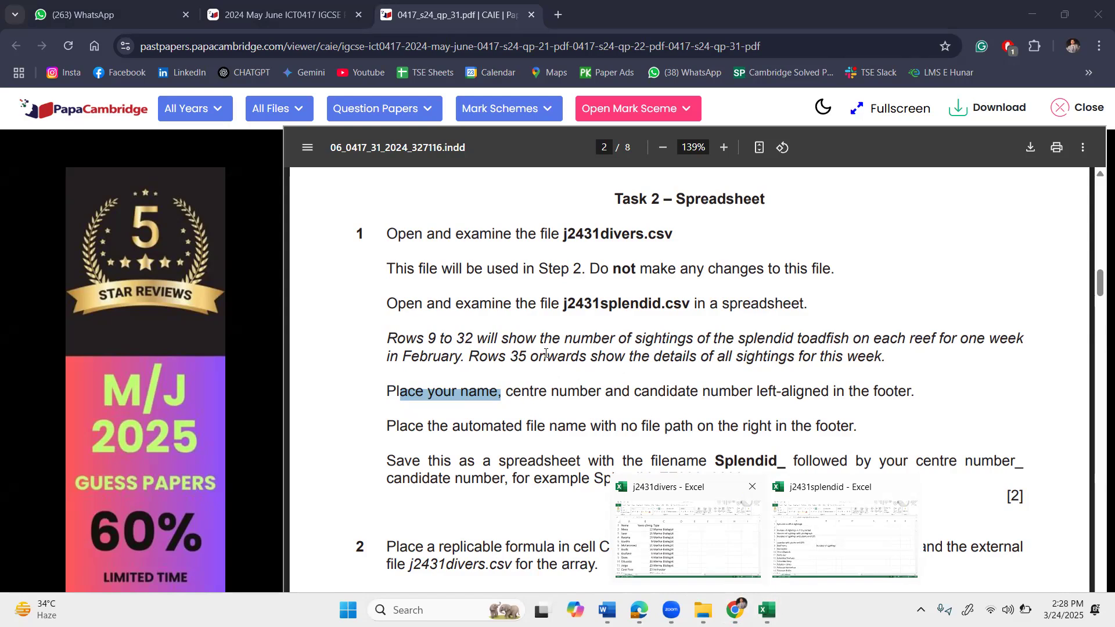
left_click(629, 396)
left_click_drag(812, 392, 846, 391)
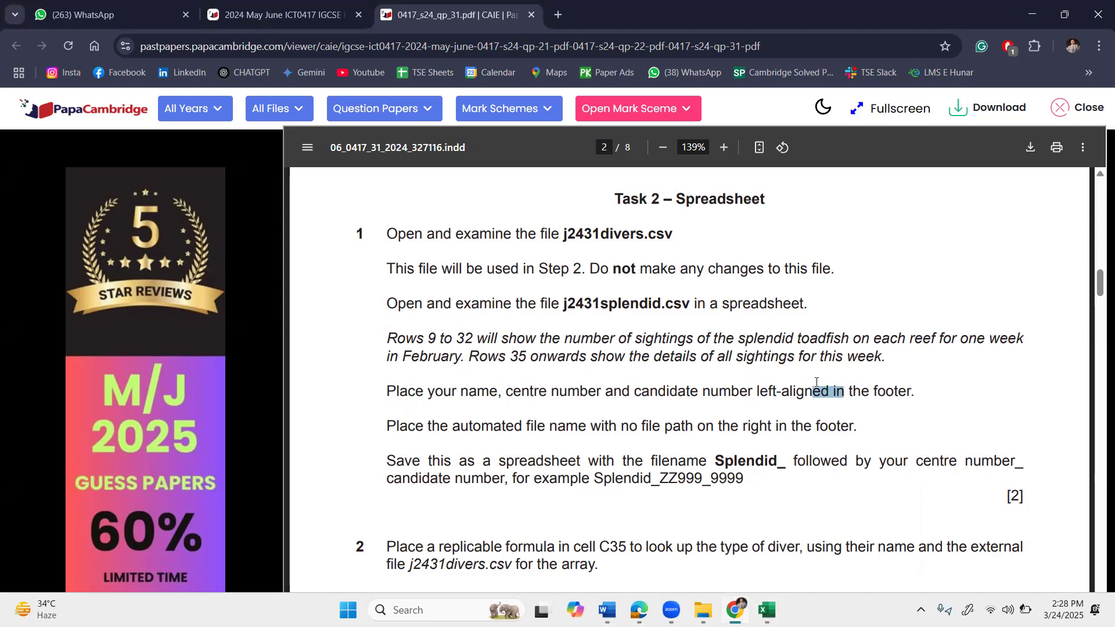
left_click_drag(473, 398, 716, 401)
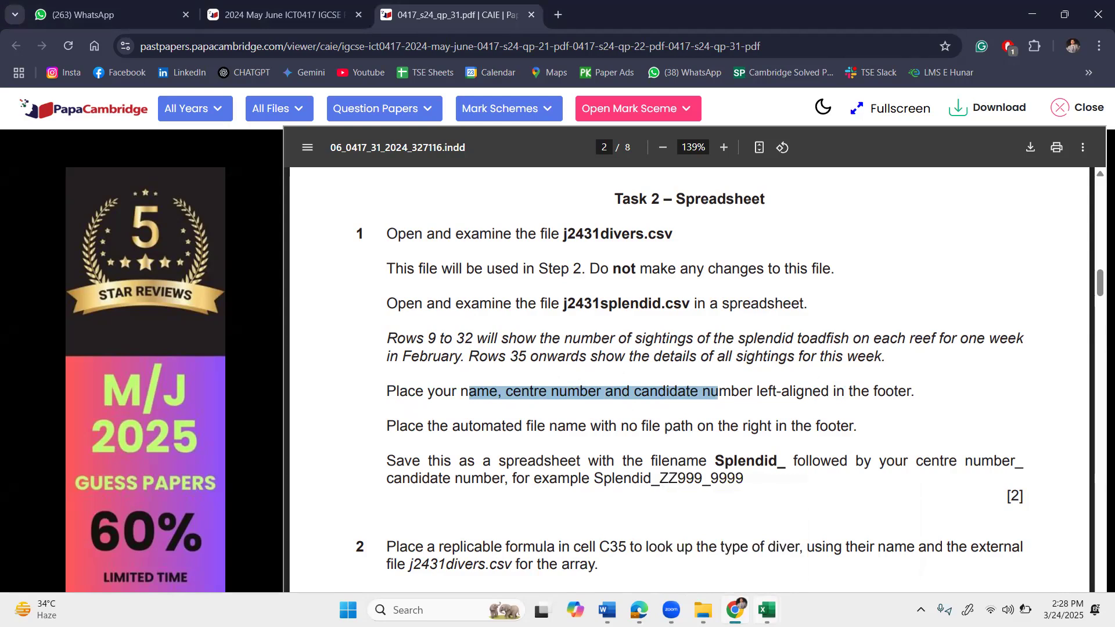
left_click(766, 610)
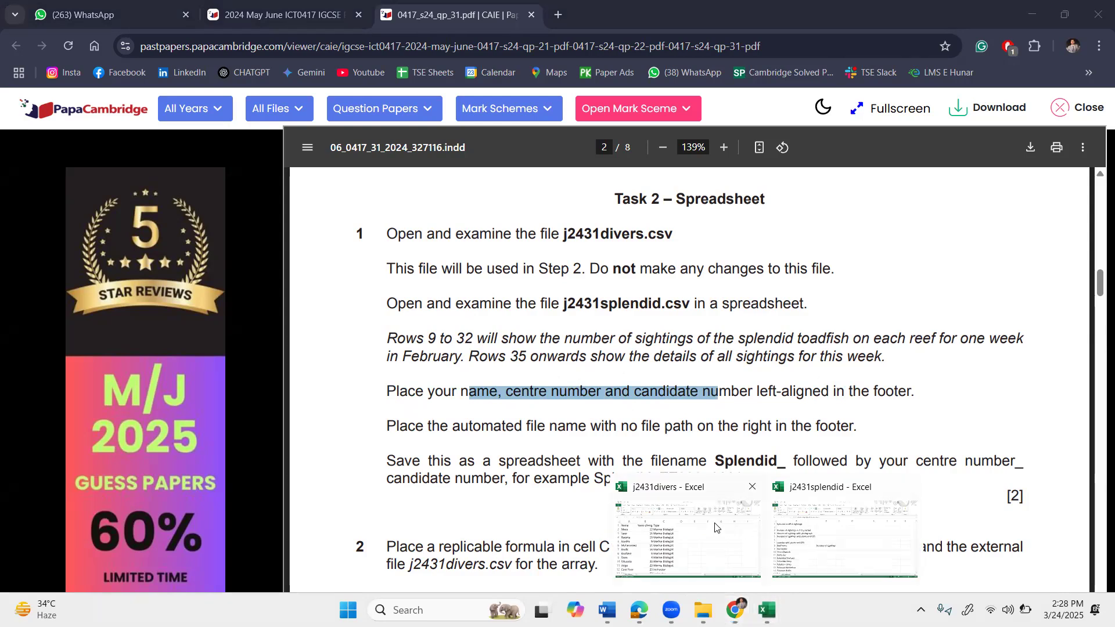
Open Print preview for j2431splendid and its Page Setup Header/Footer tab.
left_click(831, 535)
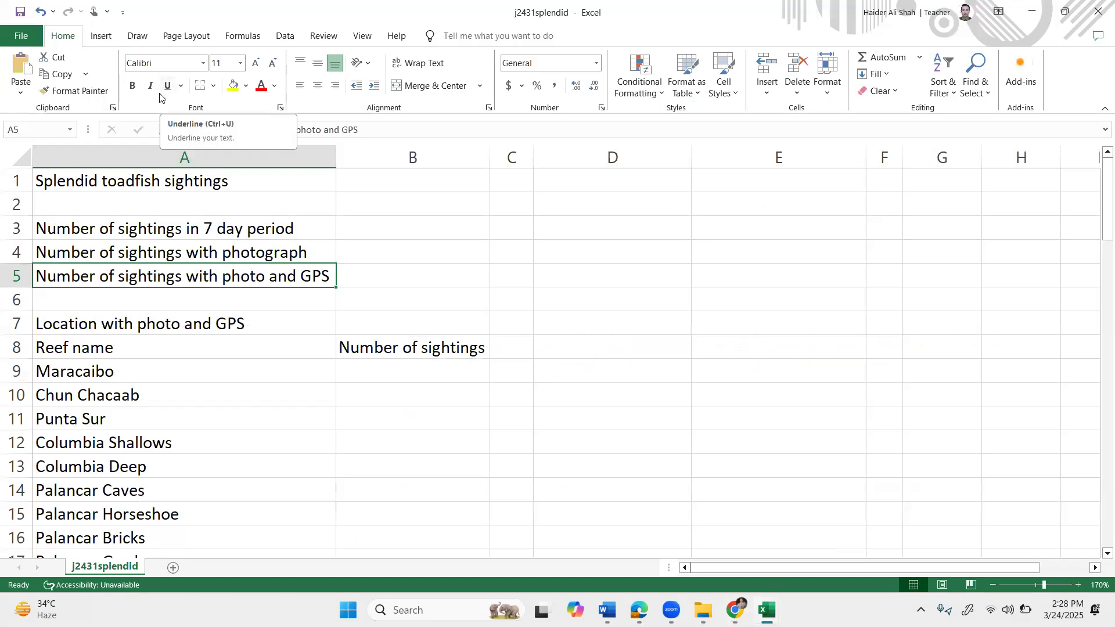
left_click(26, 34)
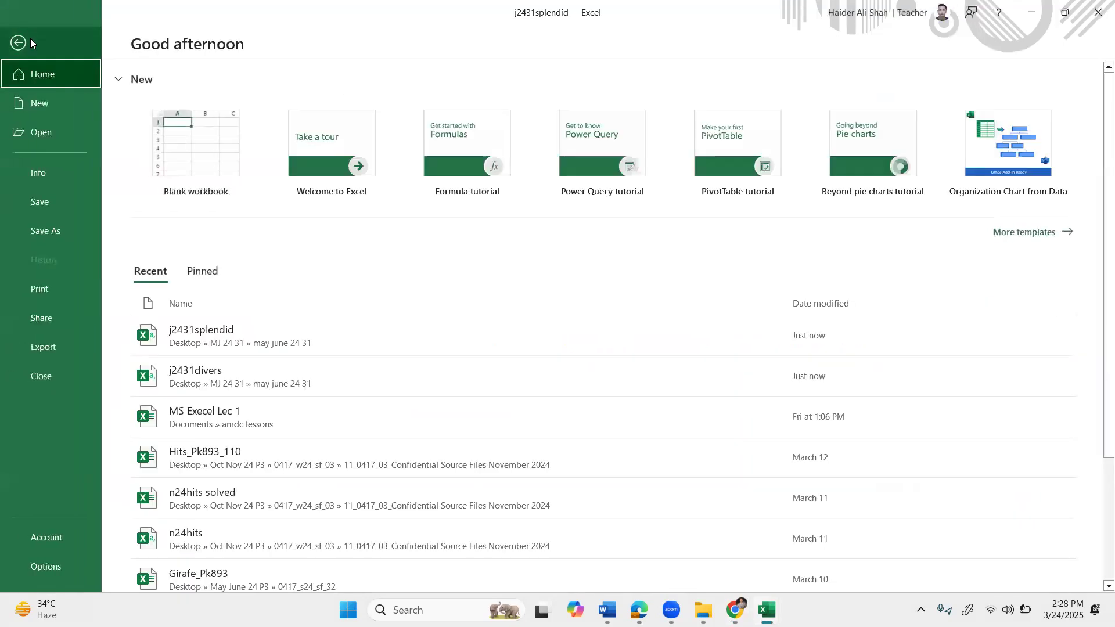
left_click(58, 287)
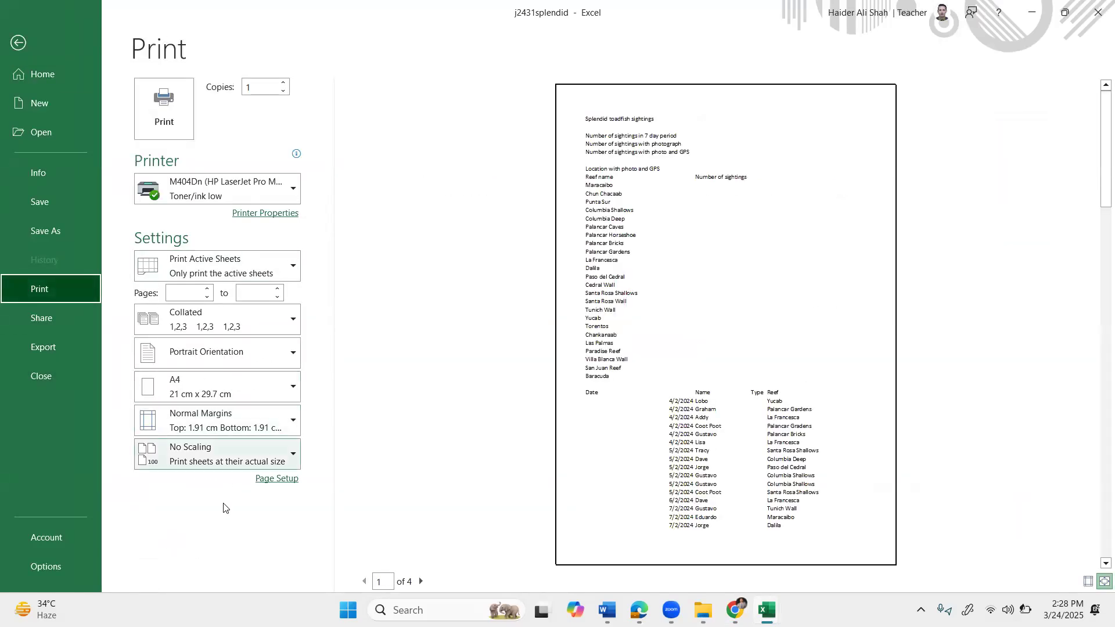
left_click(286, 478)
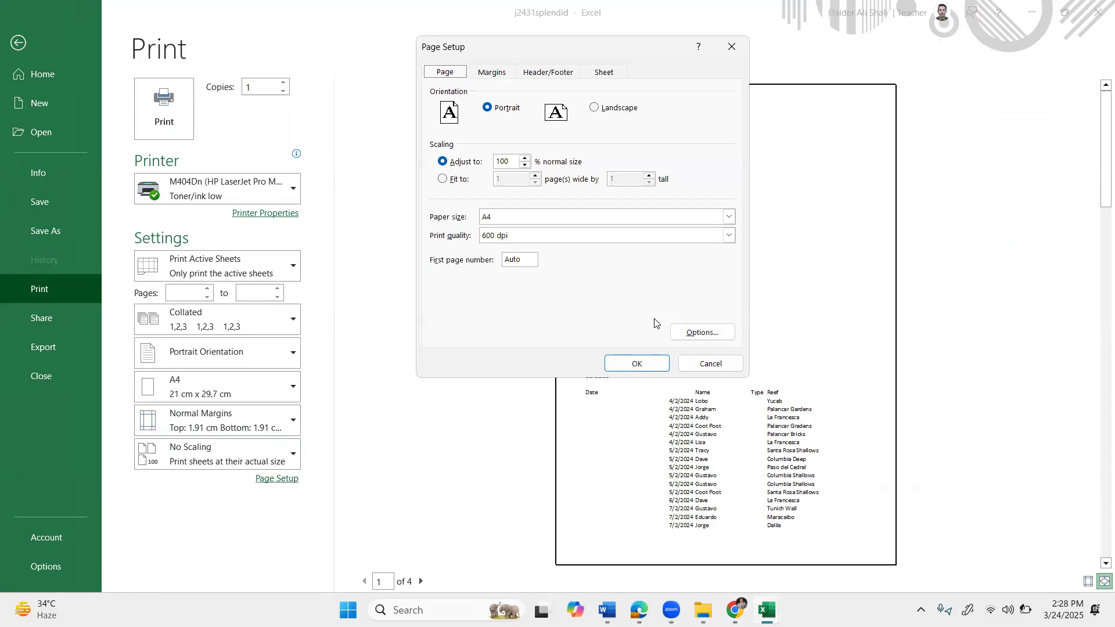
left_click(538, 79)
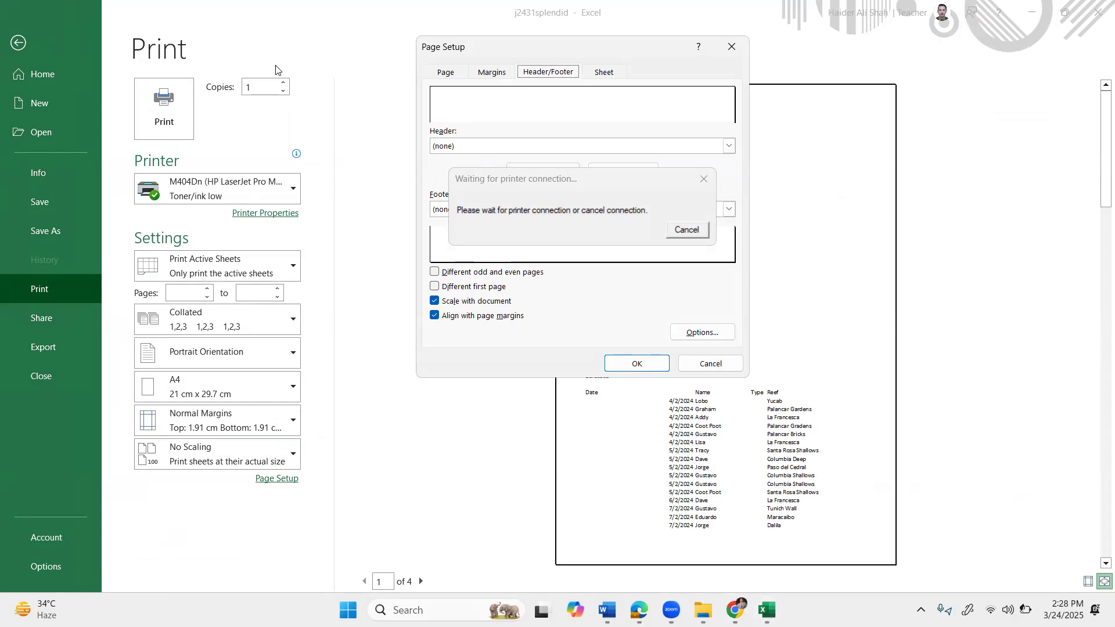
Cancel Page Setup and the printer connection, then return to the sheet.
left_click(710, 365)
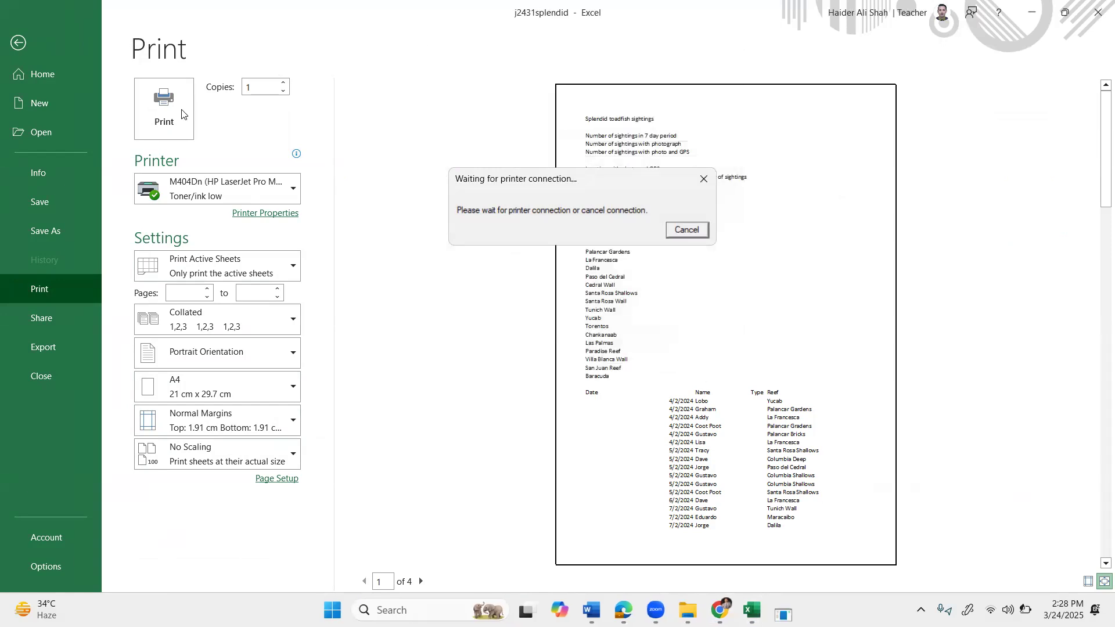
left_click(688, 235)
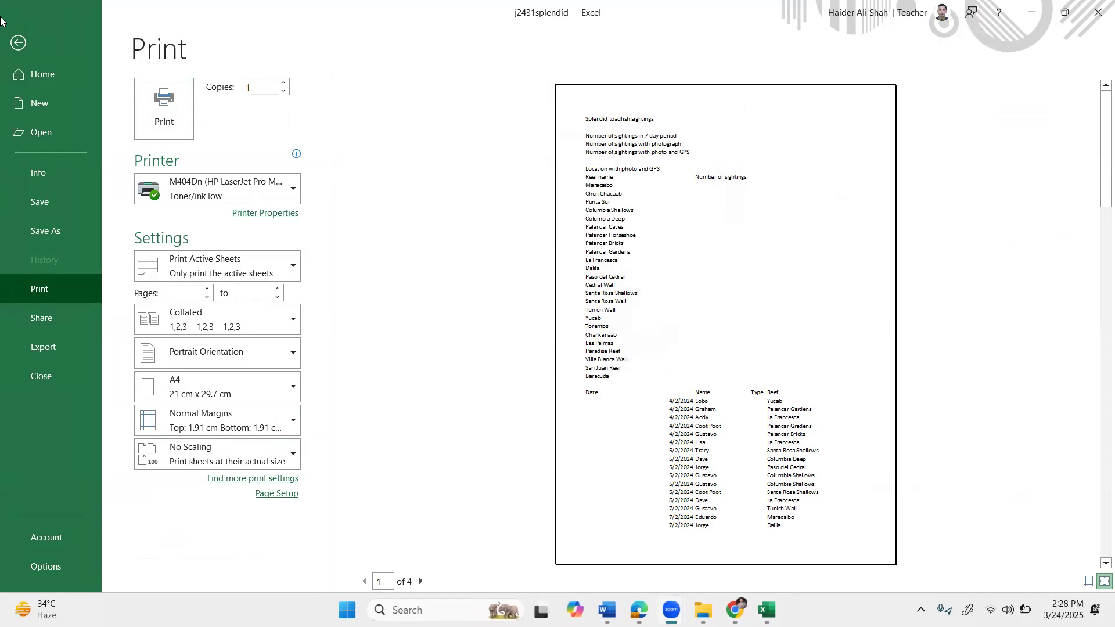
left_click(19, 47)
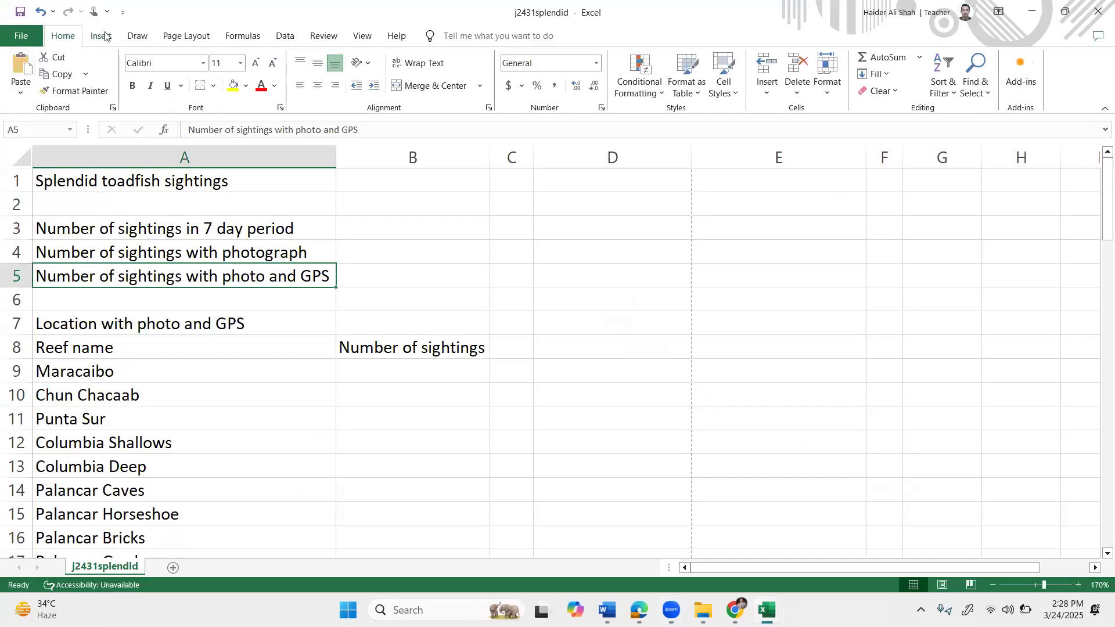
Switch to Page Layout via Insert > Header & Footer and edit the left footer section.
left_click(101, 35)
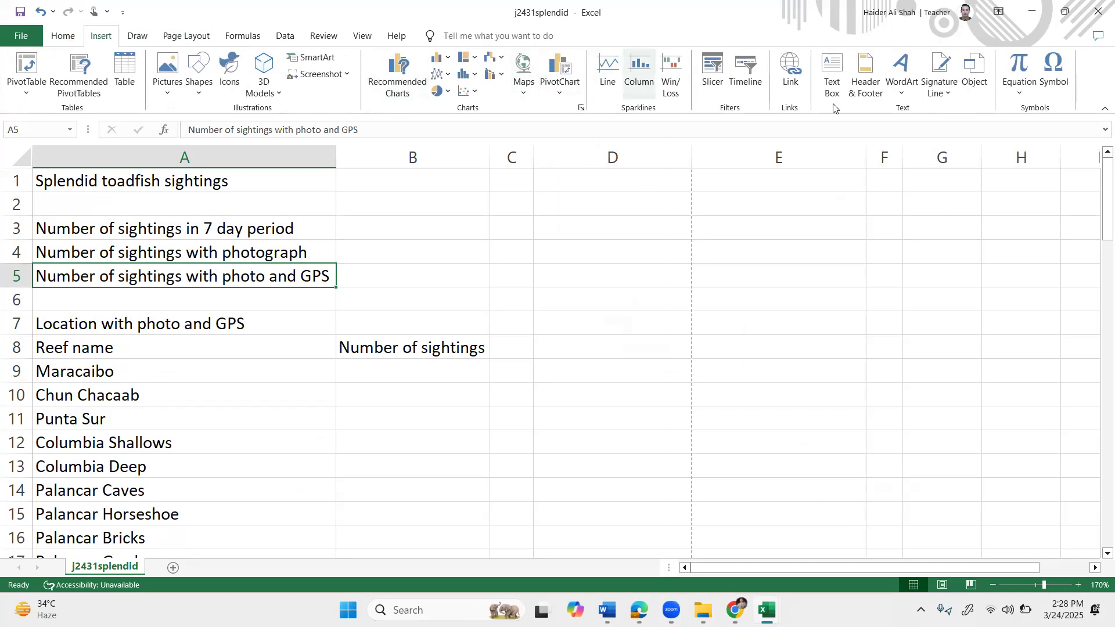
left_click(874, 92)
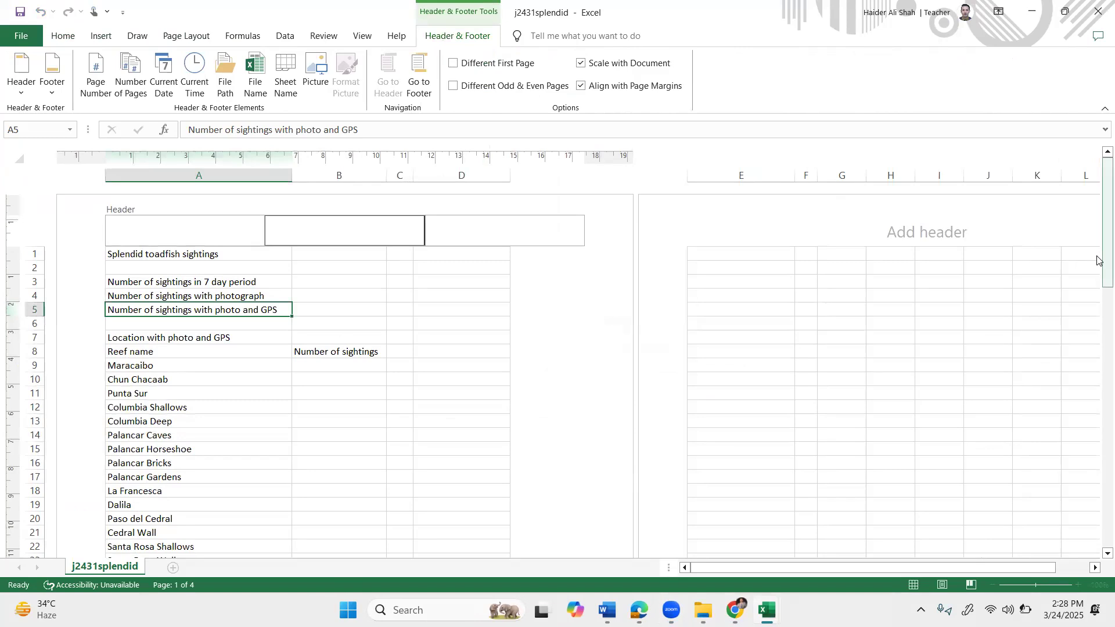
left_click(1101, 336)
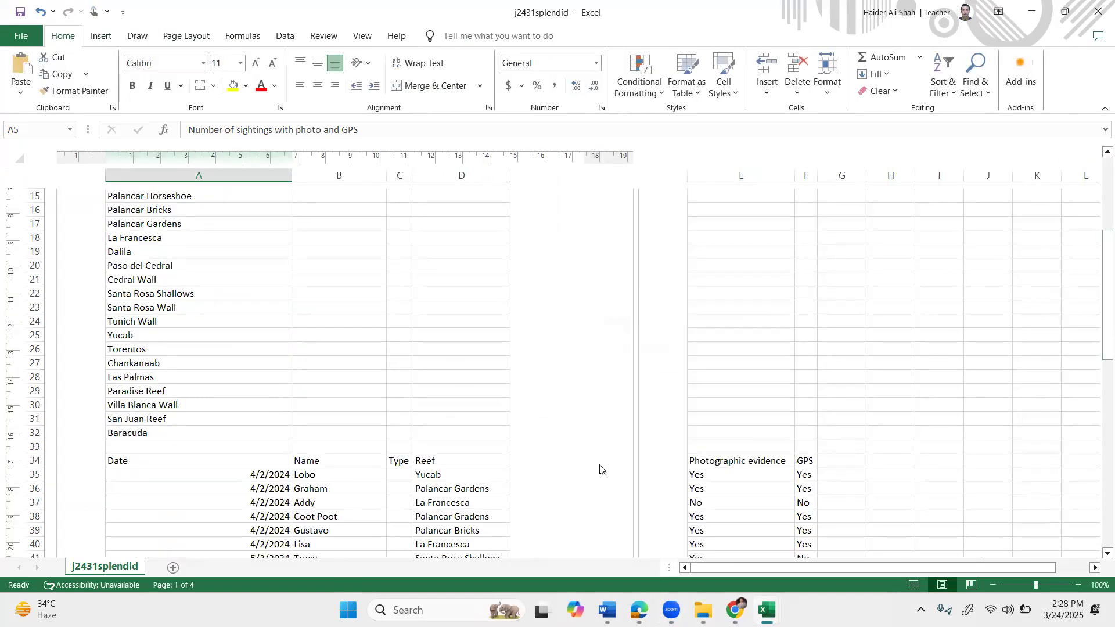
scroll(600, 469, "down", 6)
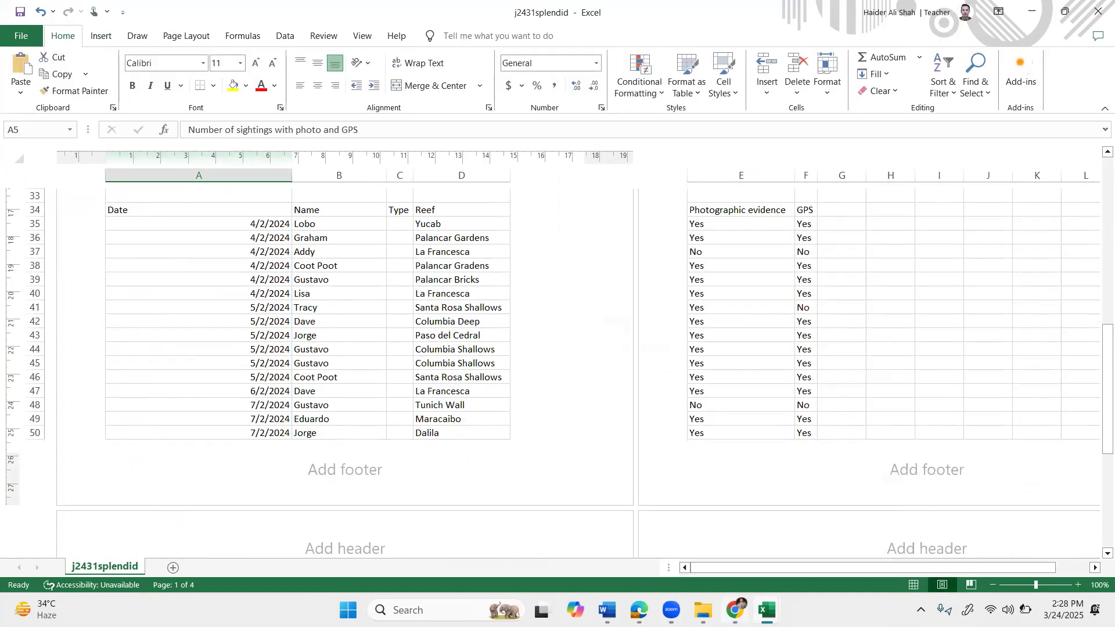
left_click(736, 610)
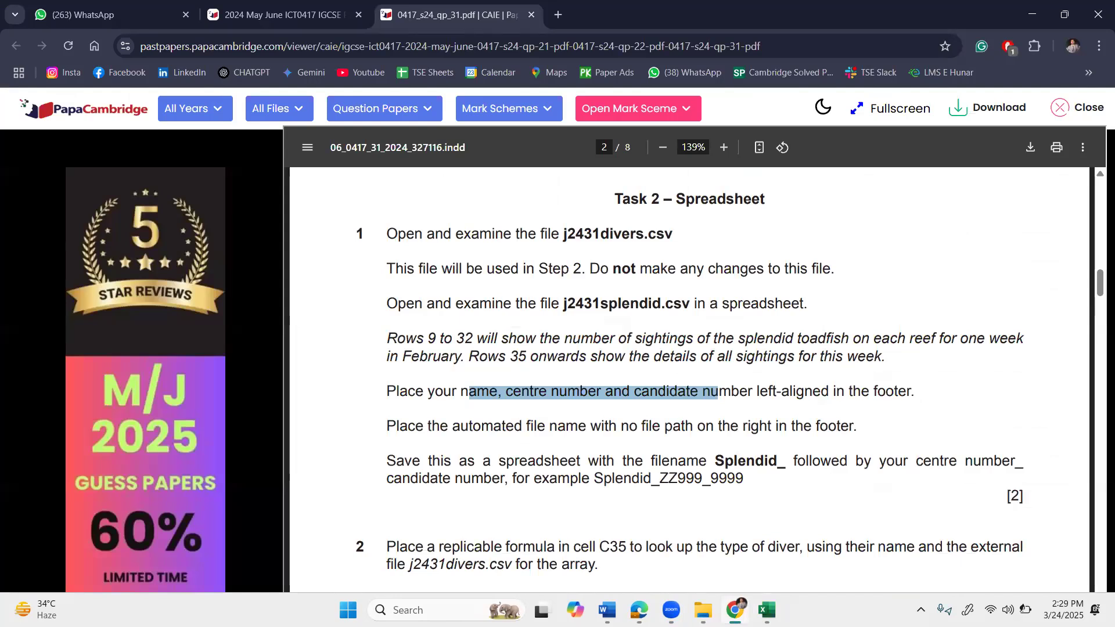
left_click(735, 611)
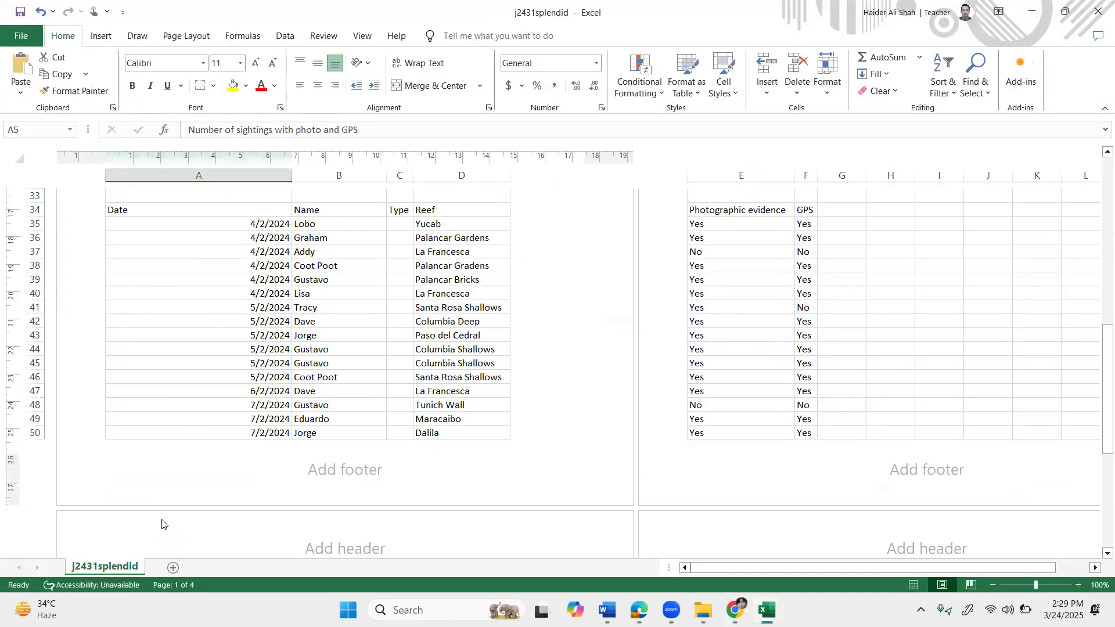
left_click(171, 468)
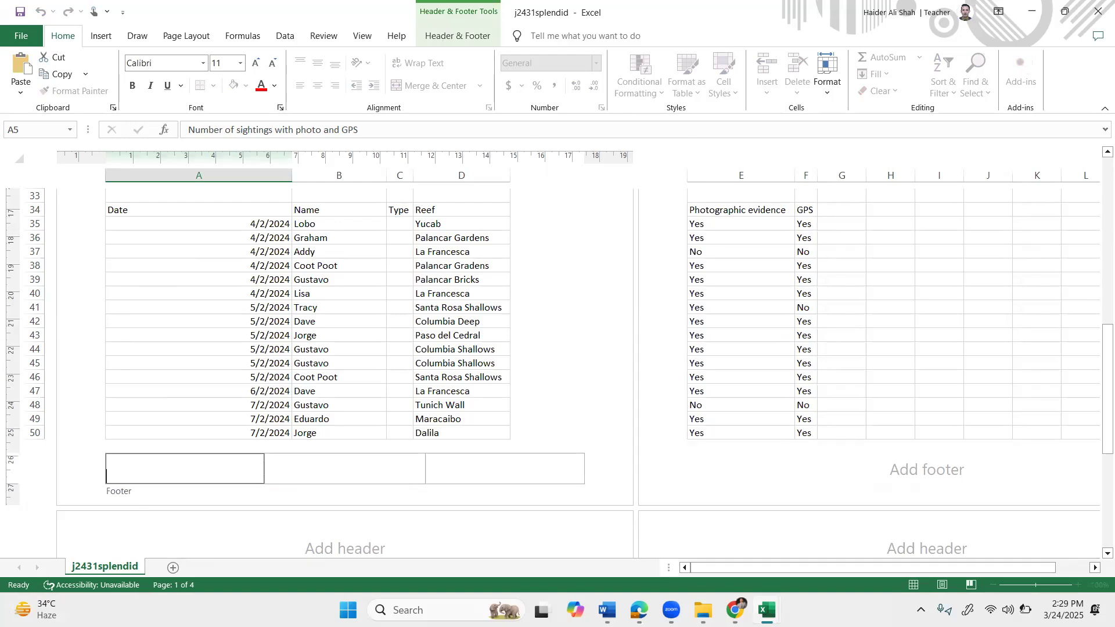
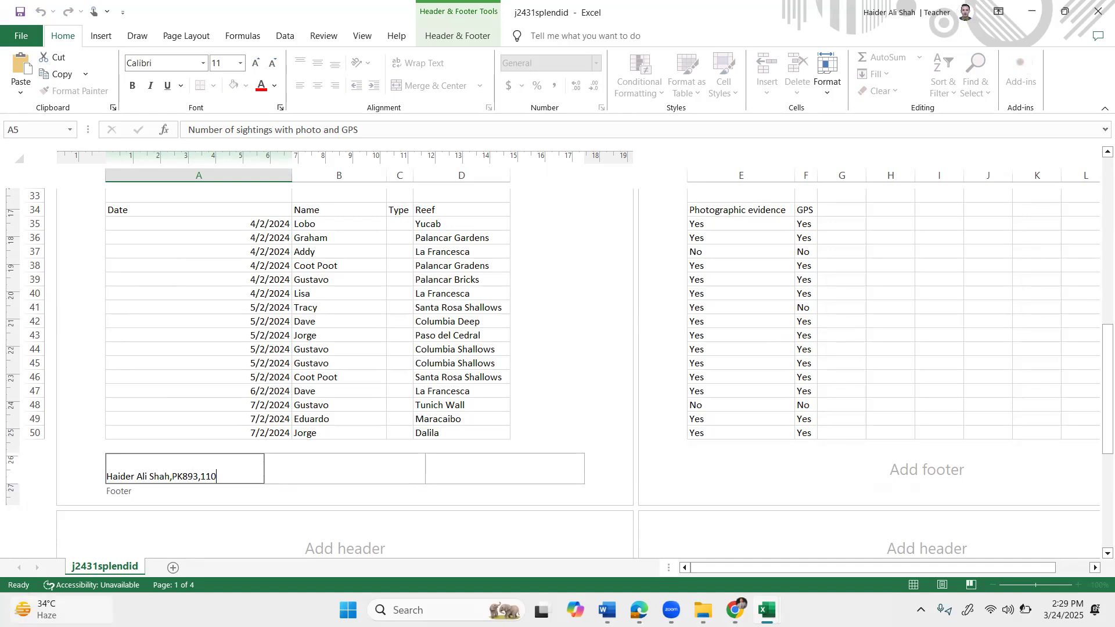
mouse_move(61, 610)
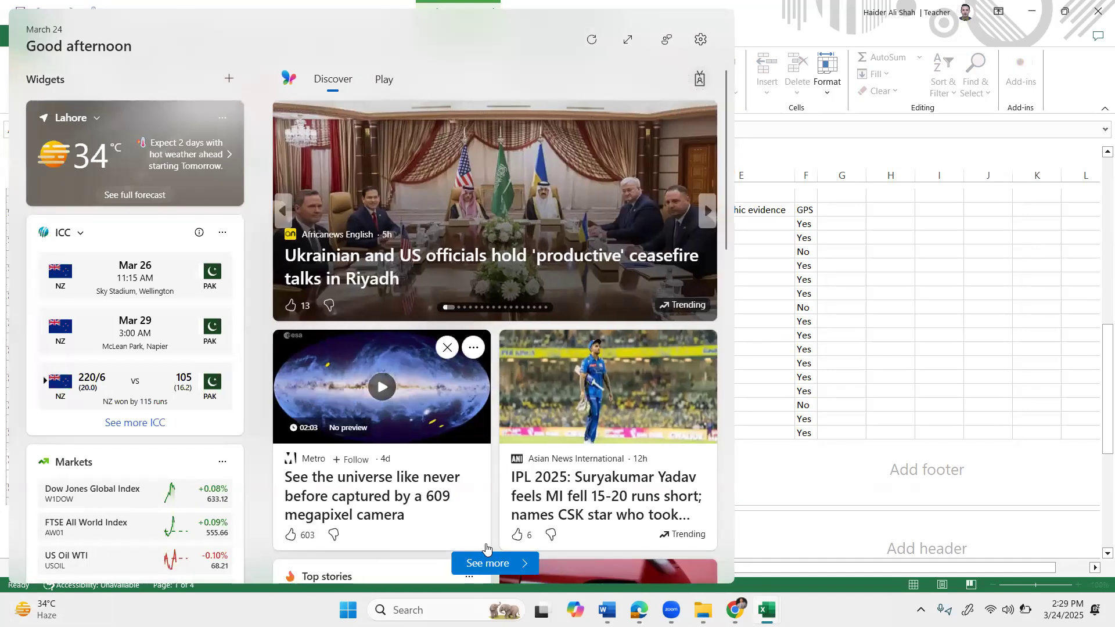
key("Escape")
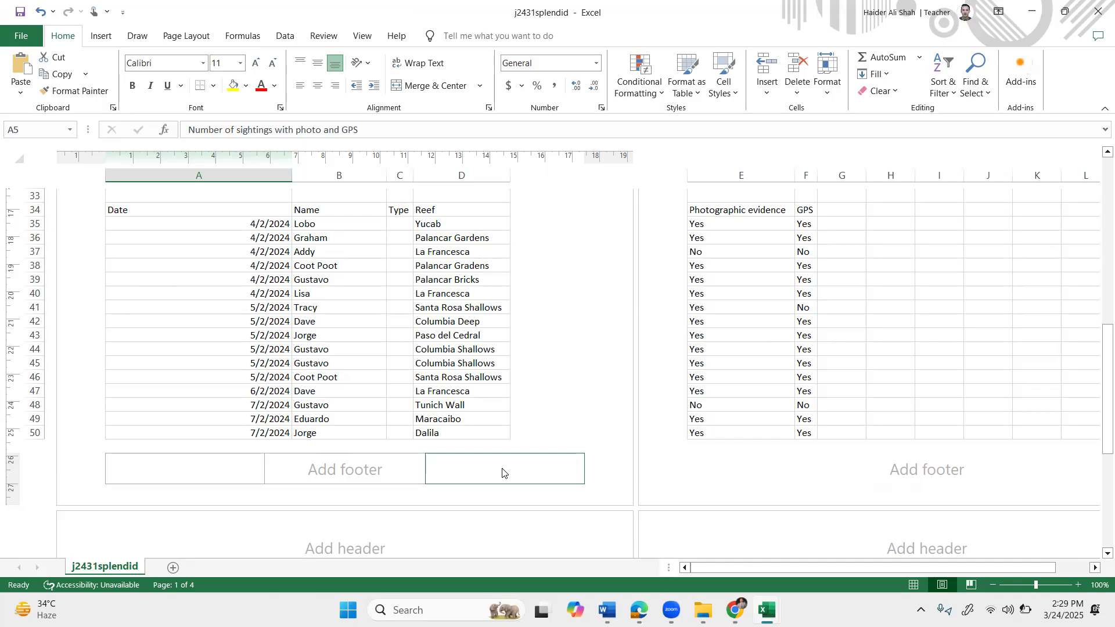
Scroll through the j2431splendid page layout back up to row 1.
scroll(253, 295, "up", 4)
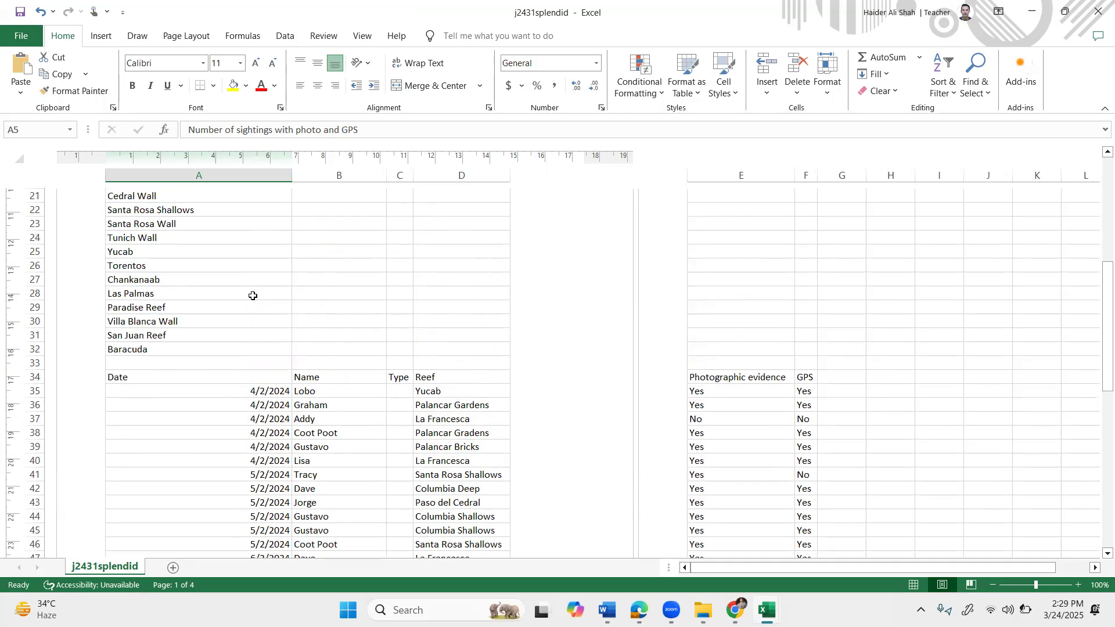
scroll(252, 296, "up", 7)
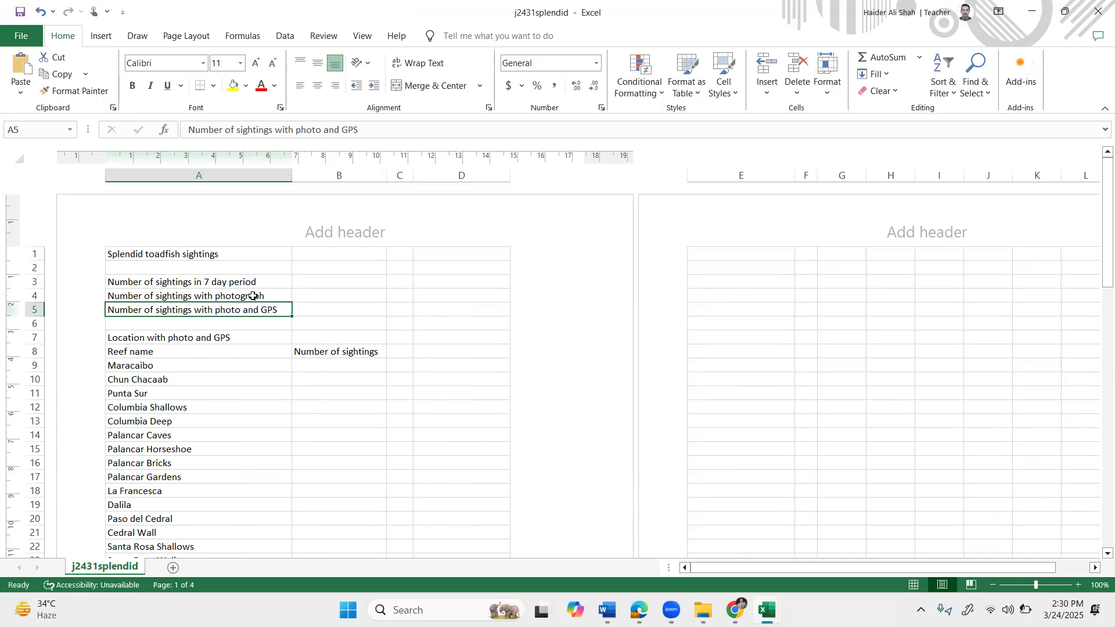
scroll(252, 295, "down", 8)
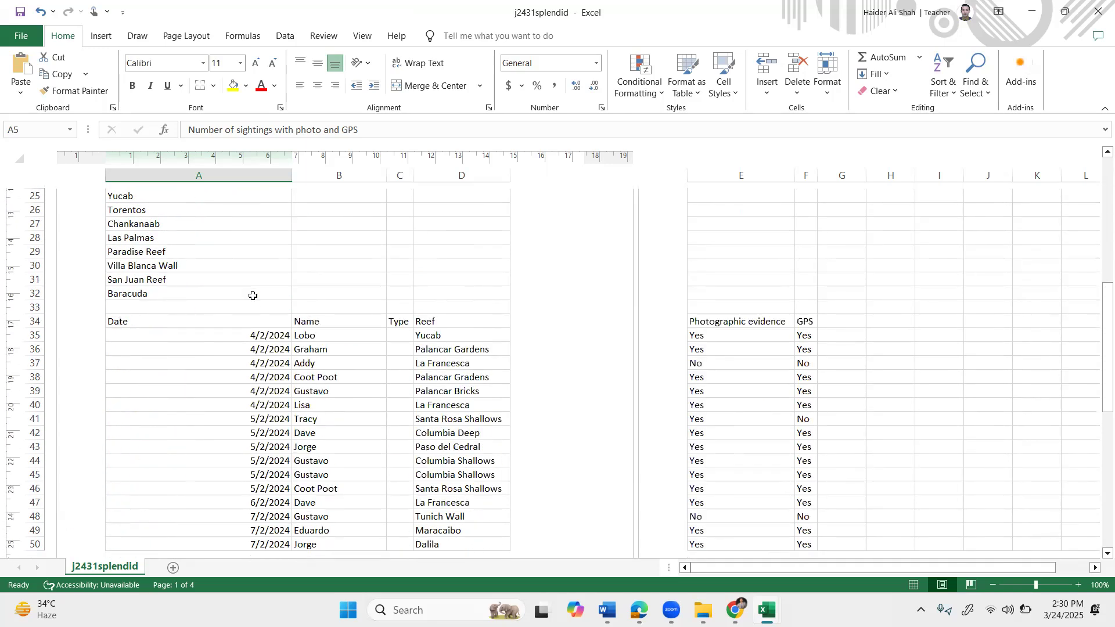
scroll(253, 296, "down", 5)
scroll(258, 293, "up", 5)
scroll(259, 293, "up", 9)
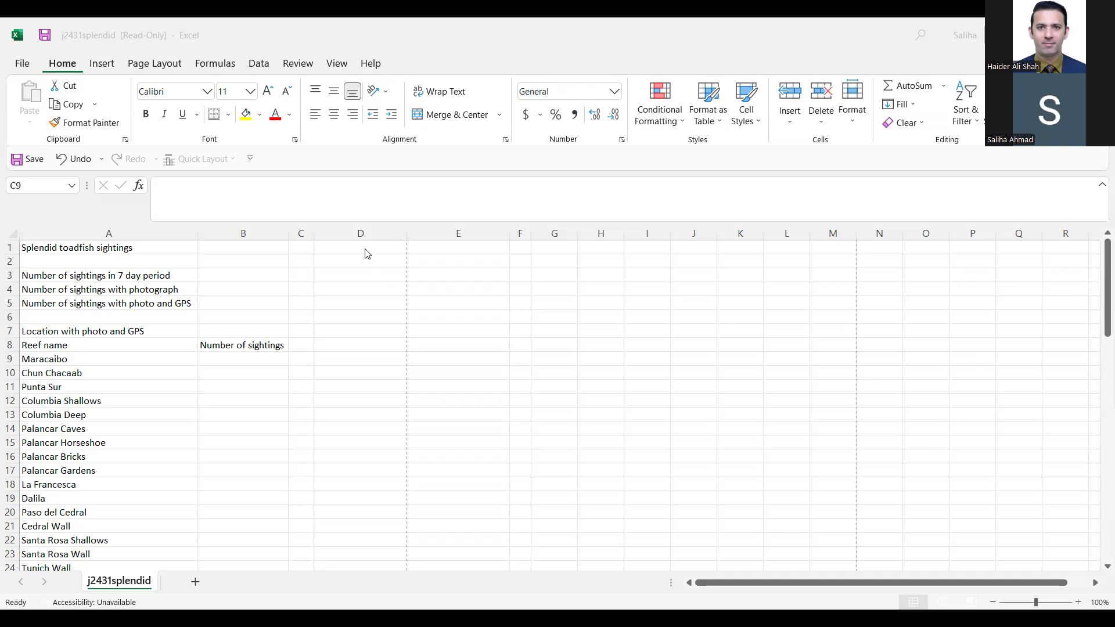
Open the Save As dialog through File > Info > Save As > Browse.
left_click(22, 64)
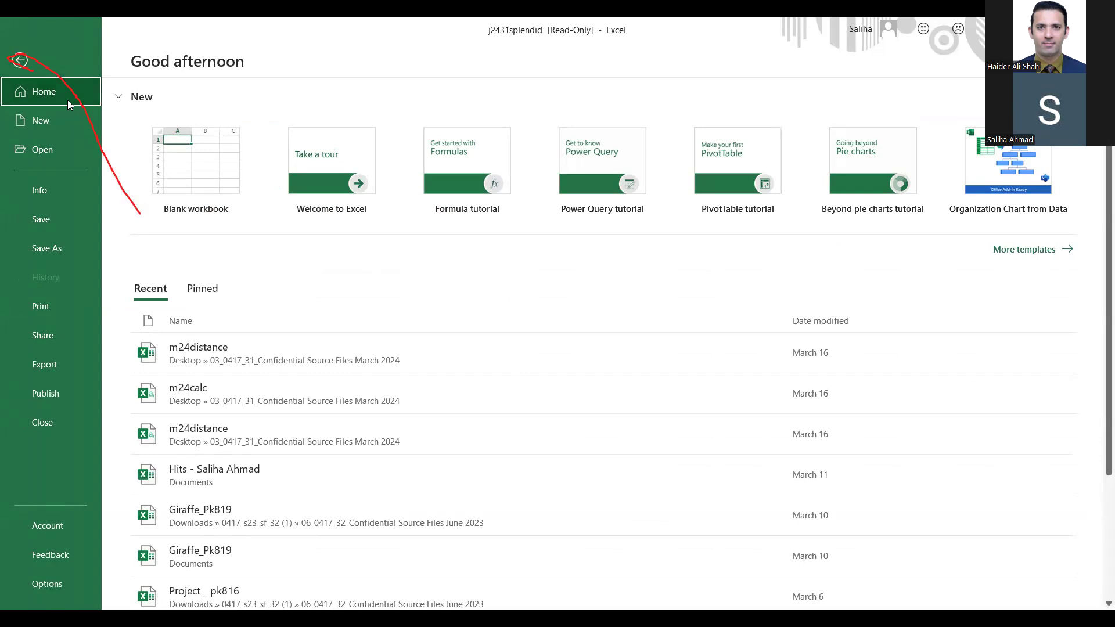
mouse_move(73, 172)
left_mouse_down()
mouse_move(53, 216)
mouse_move(90, 174)
left_mouse_up()
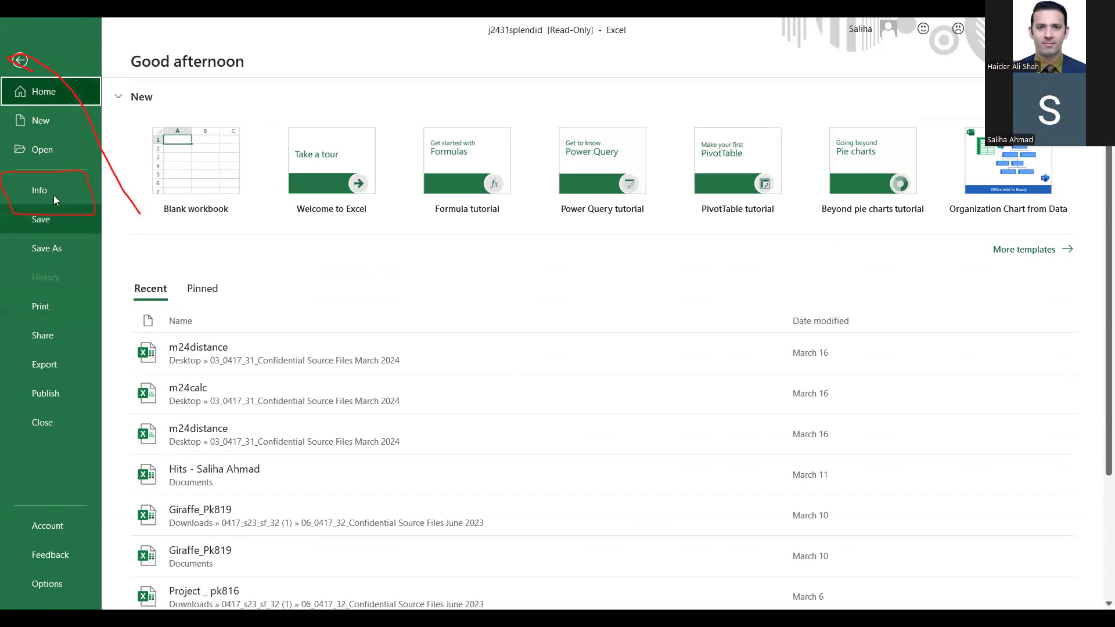
left_click(54, 195)
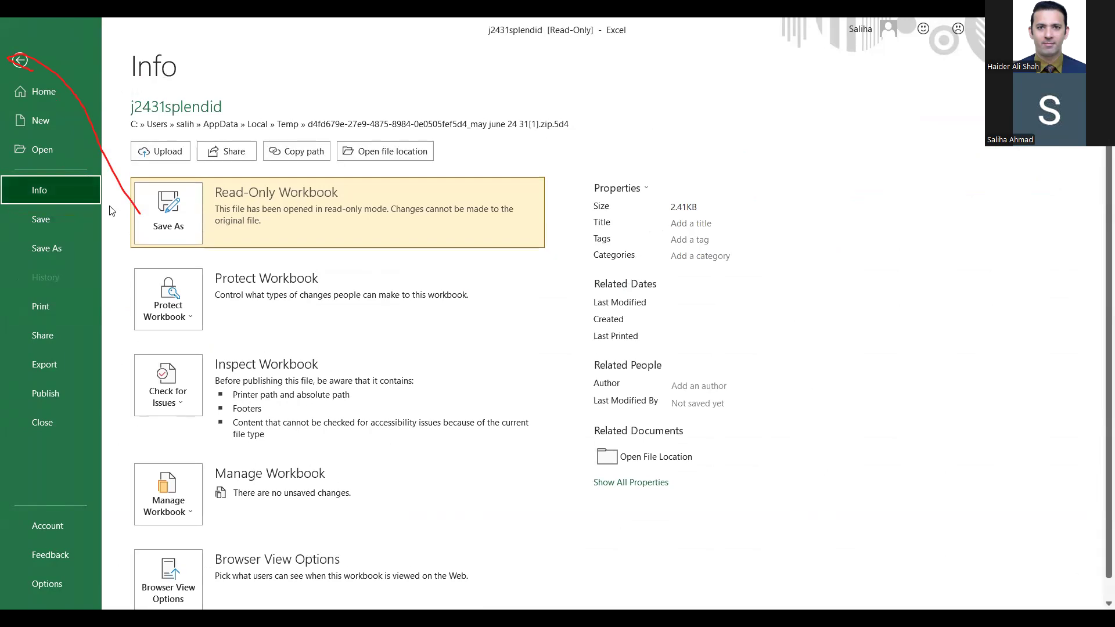
left_click(174, 204)
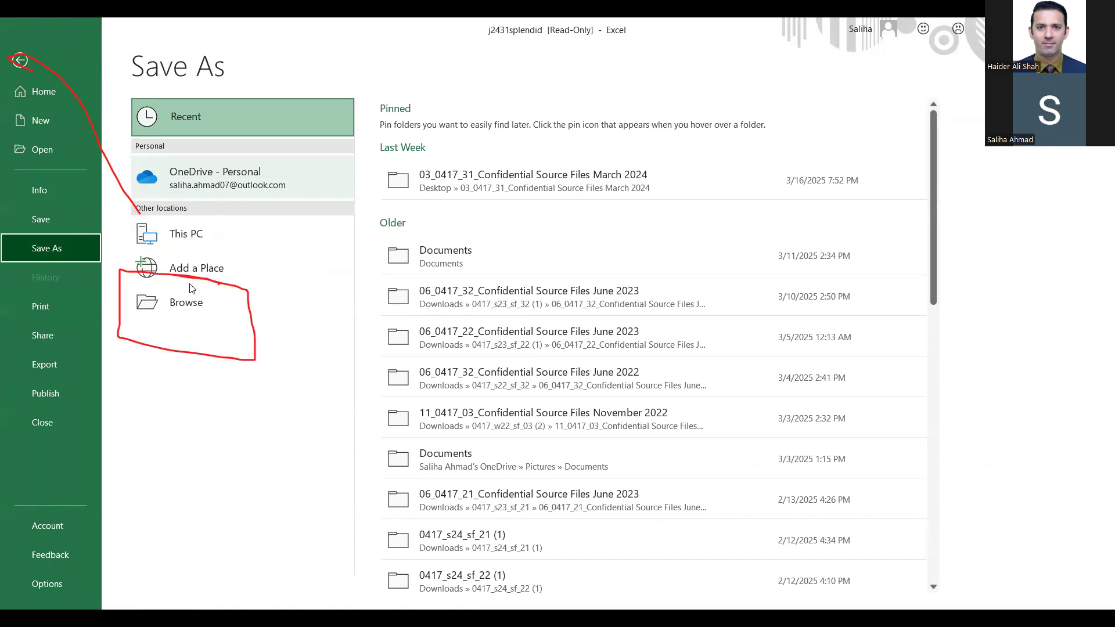
left_click(194, 308)
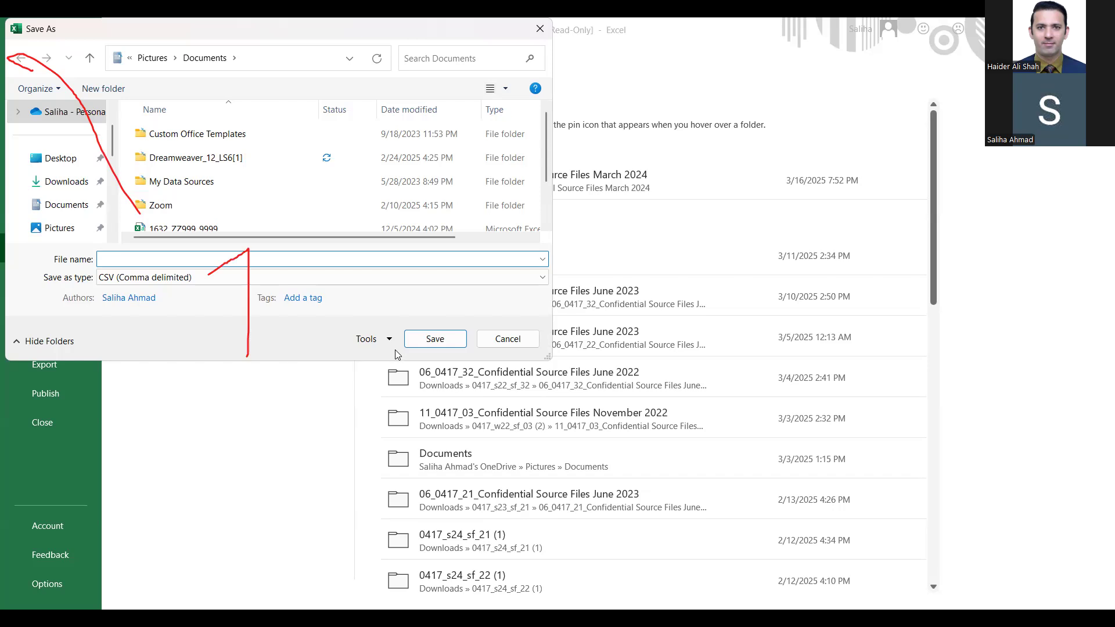
Choose Excel Workbook as the type and name the file splendid_ plus the candidate's name.
left_click(377, 282)
left_click(375, 294)
left_click(350, 261)
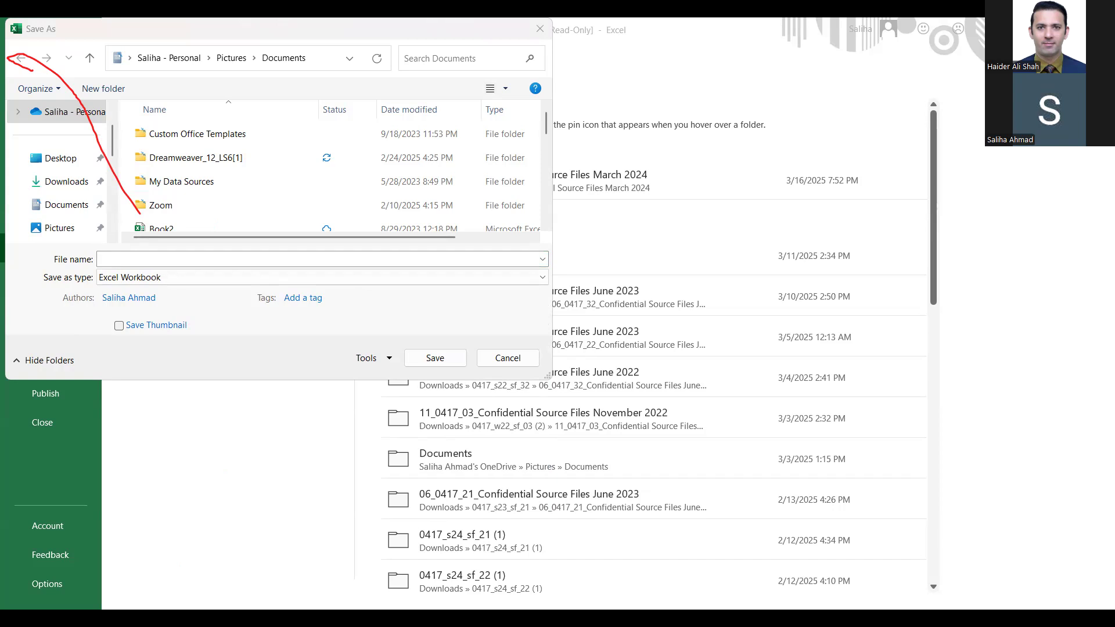
left_click(296, 262)
type("splendid")
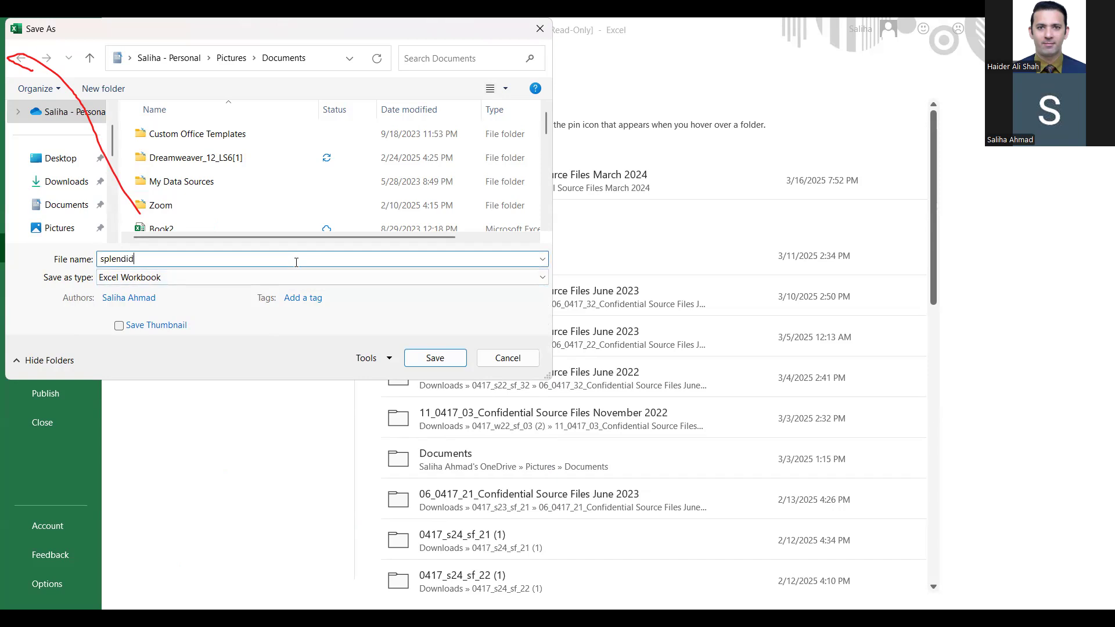
type("_saliha")
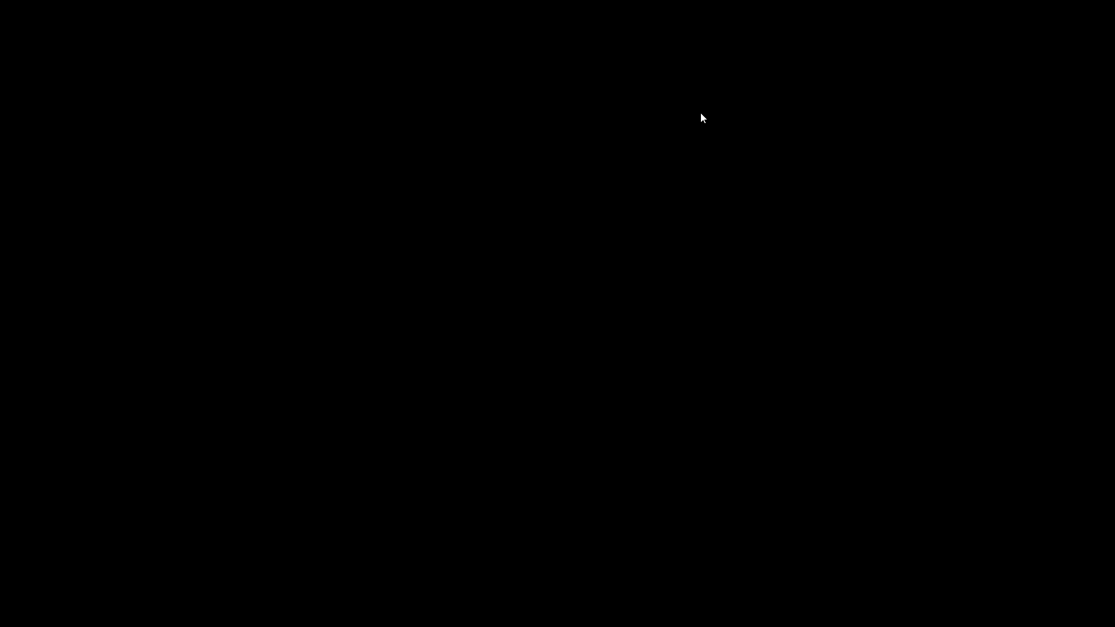
Return the j2431splendid sheet to Normal view.
scroll(448, 431, "down", 3)
scroll(414, 438, "up", 3)
scroll(414, 443, "up", 2)
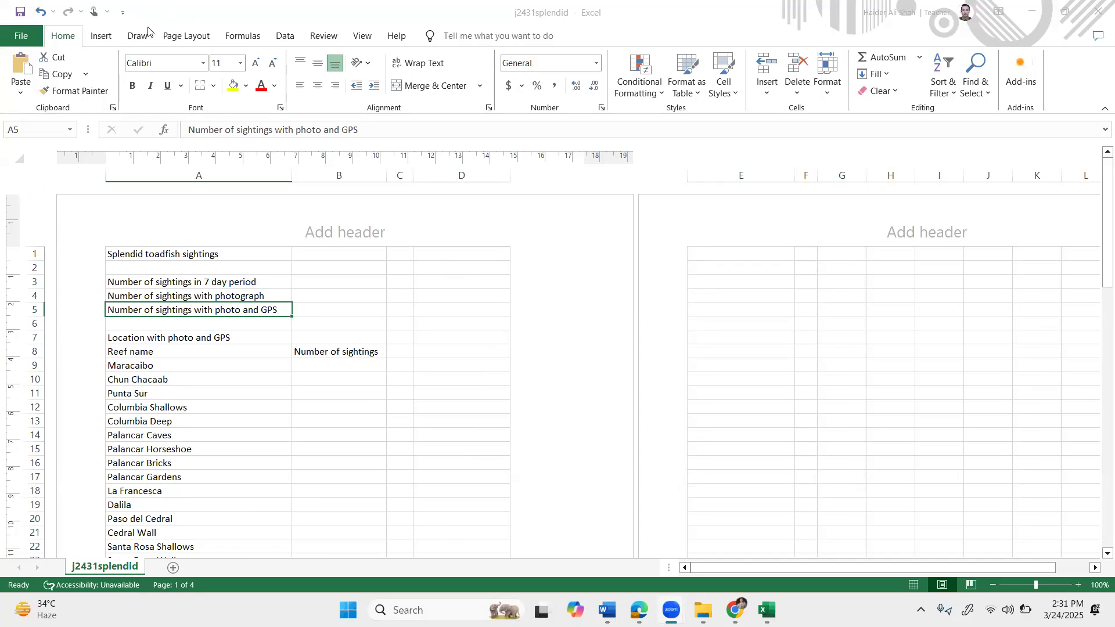
left_click(362, 36)
left_click(18, 73)
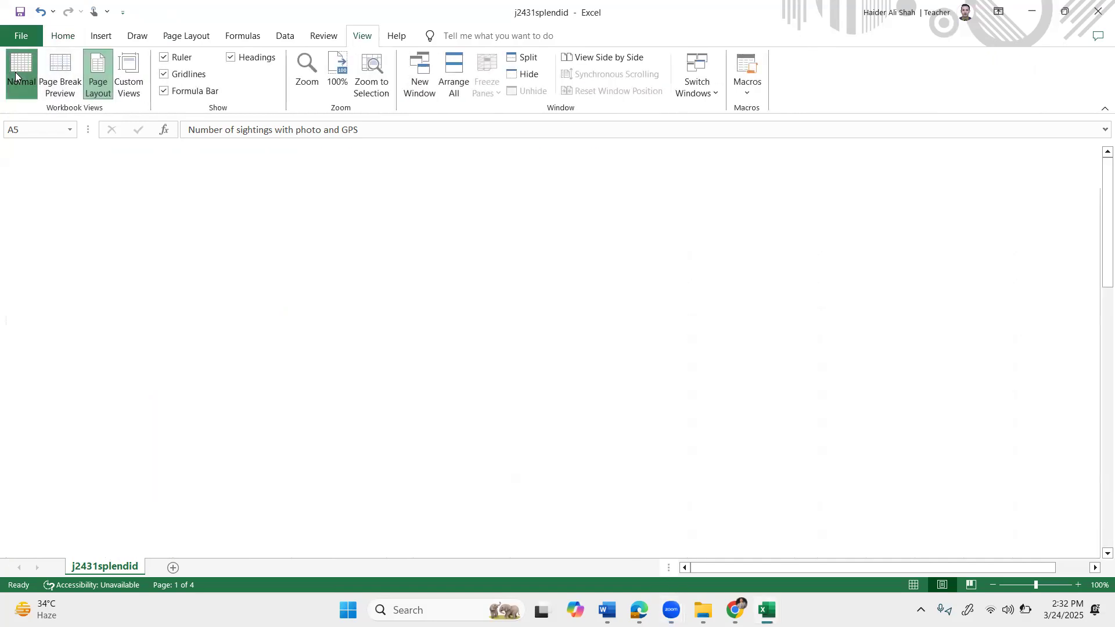
Select cell B3, then bring the exam paper up in the browser.
left_click(368, 226)
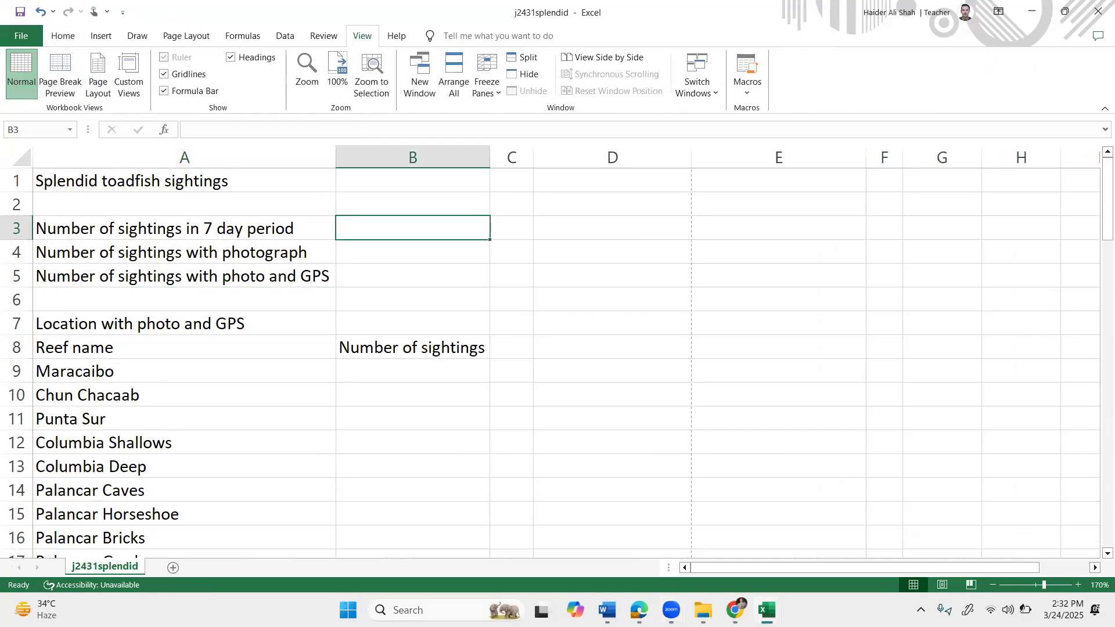
left_click(734, 610)
scroll(574, 410, "down", 1)
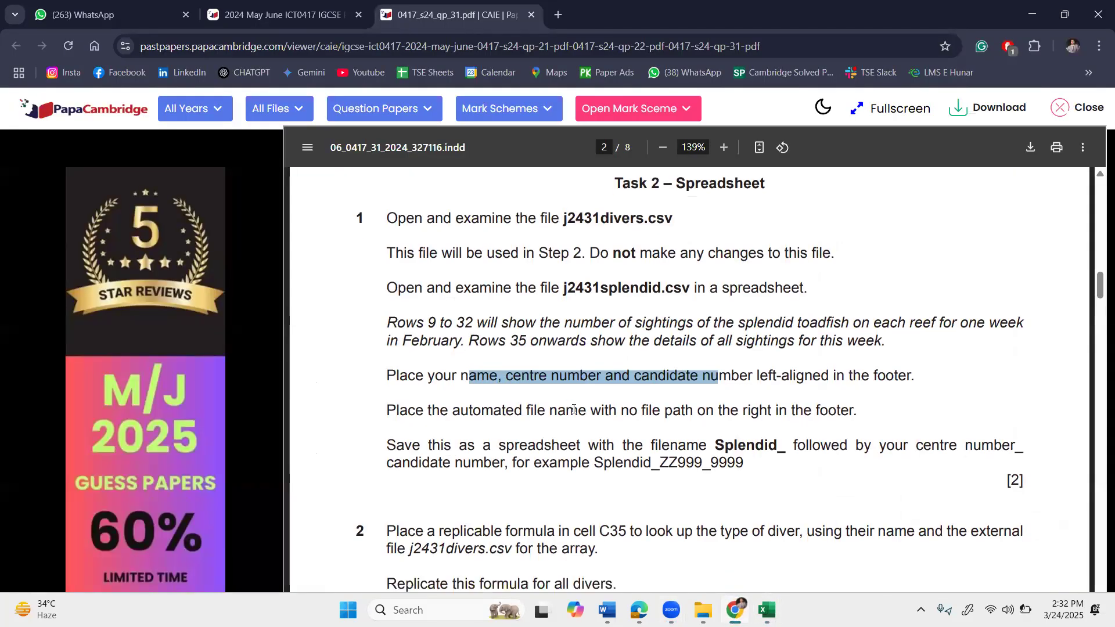
scroll(573, 410, "down", 1)
left_click_drag(408, 355, 831, 354)
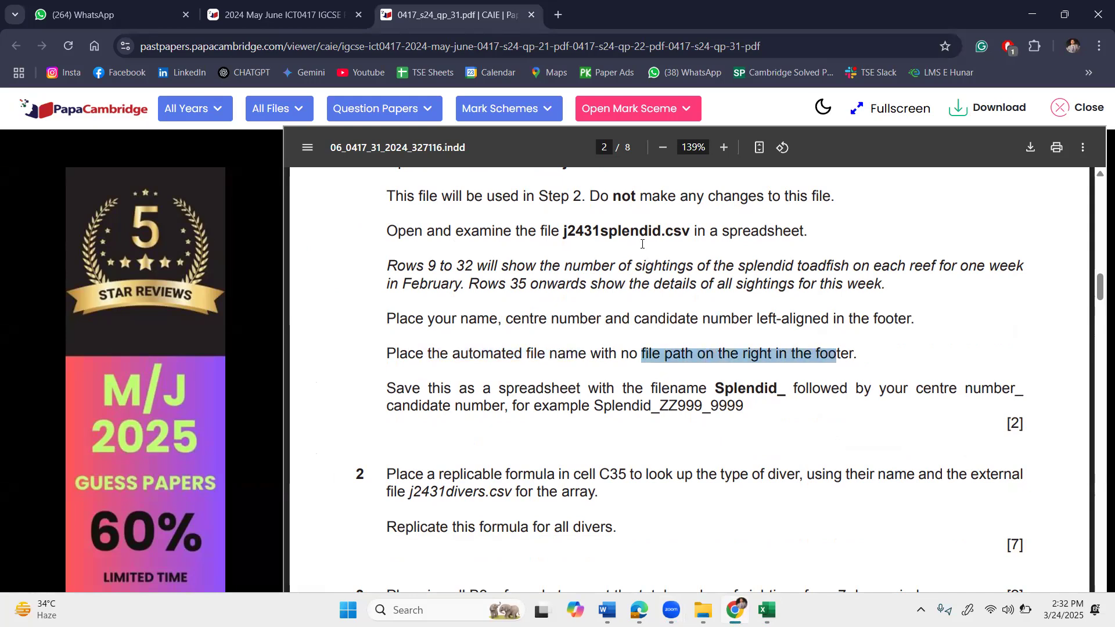
left_click_drag(433, 356, 481, 356)
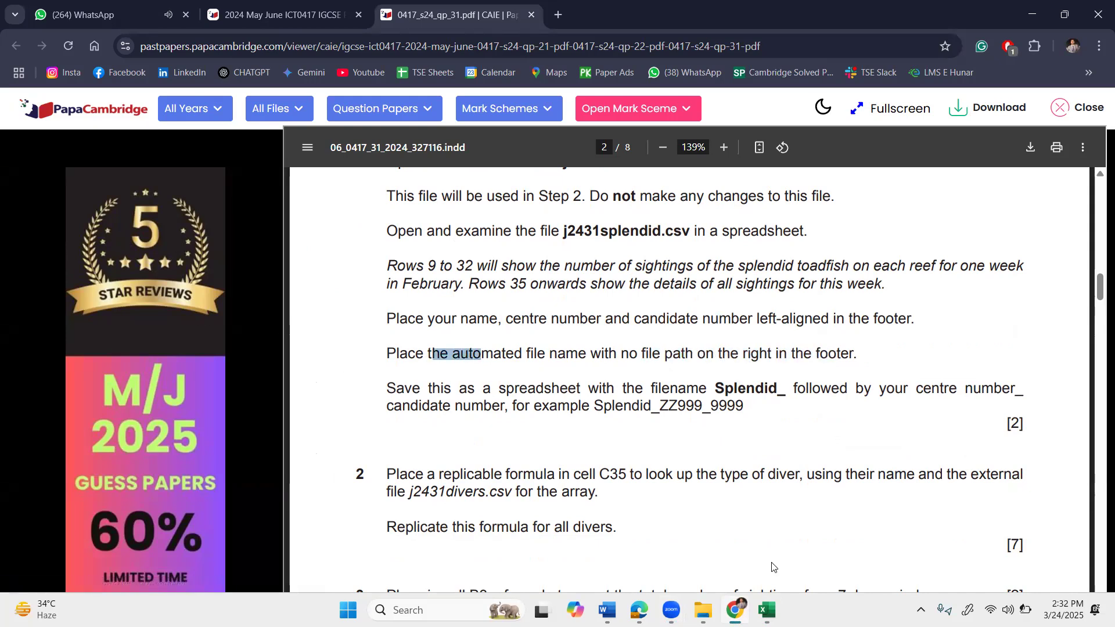
left_click(767, 610)
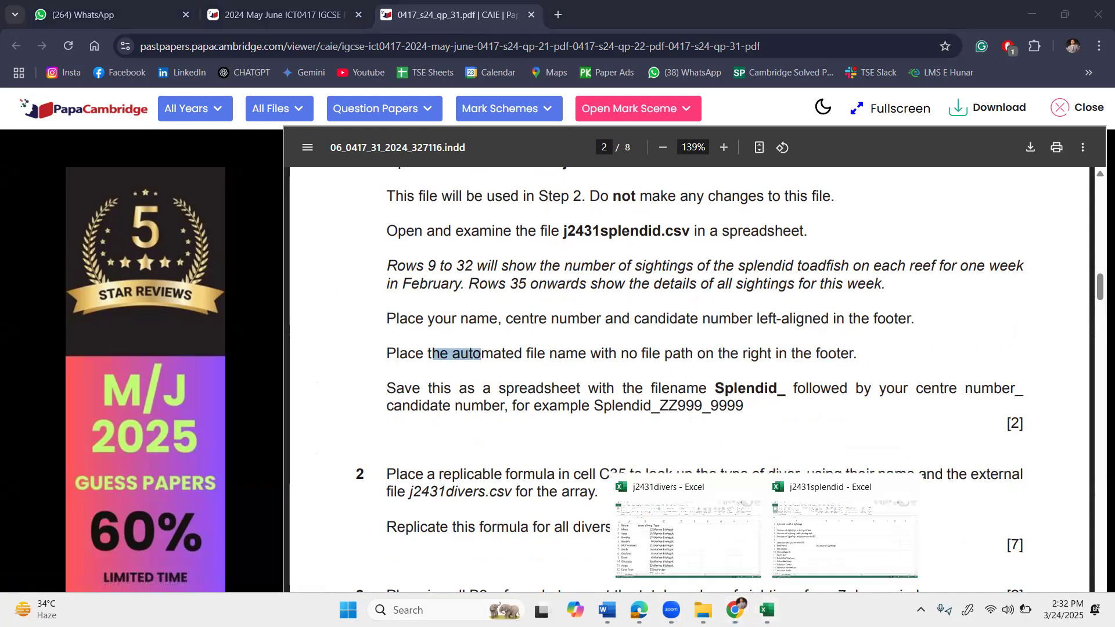
left_click(877, 526)
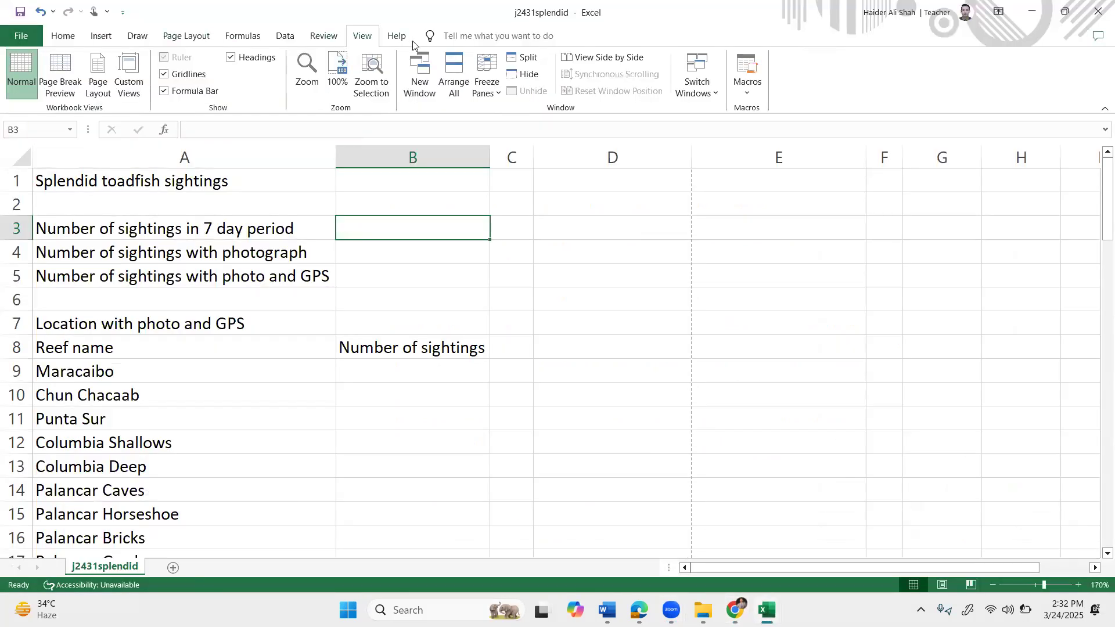
Switch to Header & Footer page layout and scroll to page 1's empty footer below row 50.
left_click(65, 38)
left_click(92, 37)
left_click(858, 93)
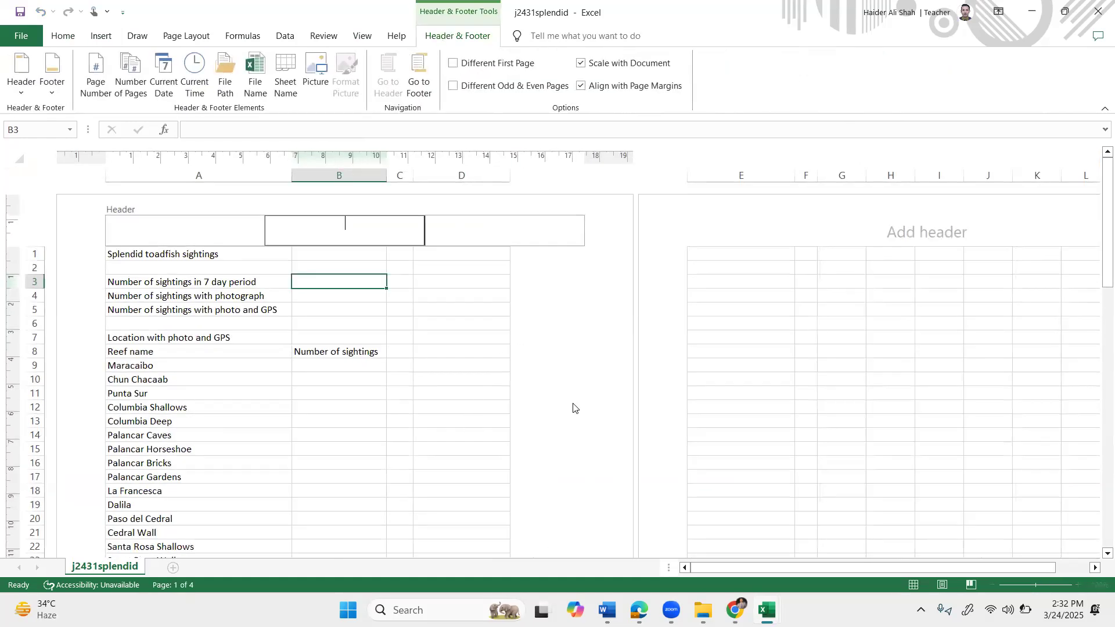
left_click(737, 610)
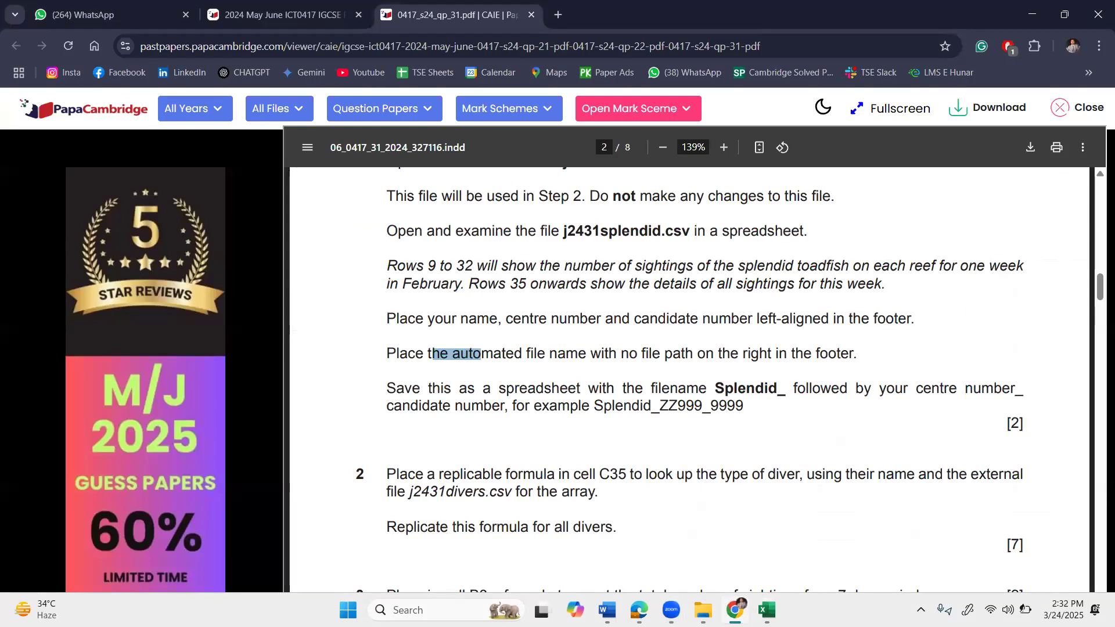
key("alt+Tab")
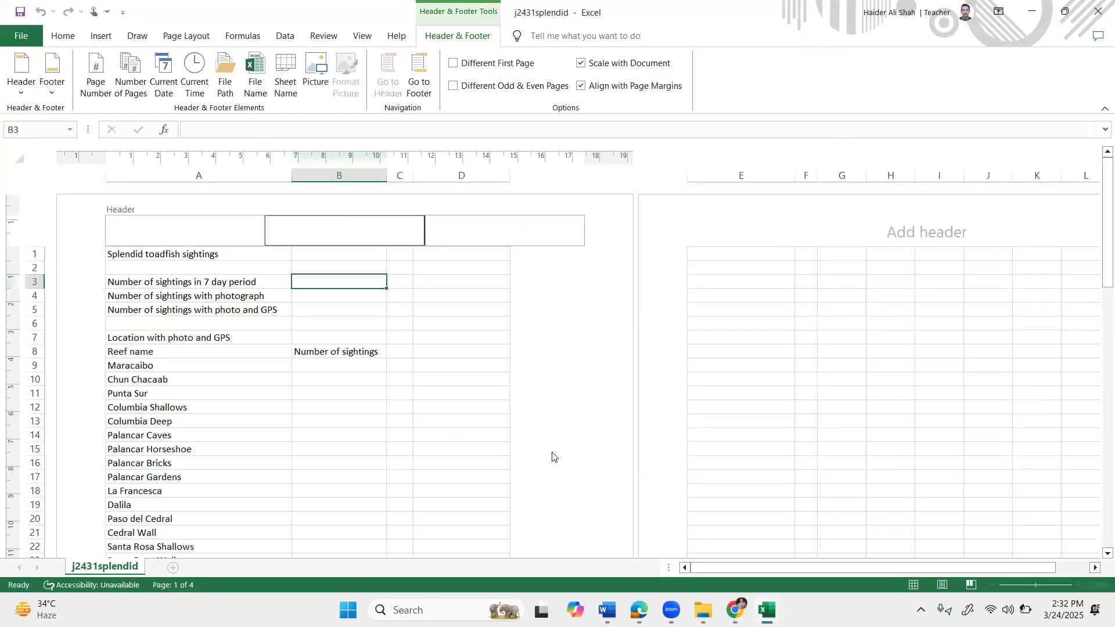
left_click(623, 477)
left_click_drag(1099, 224, 1097, 396)
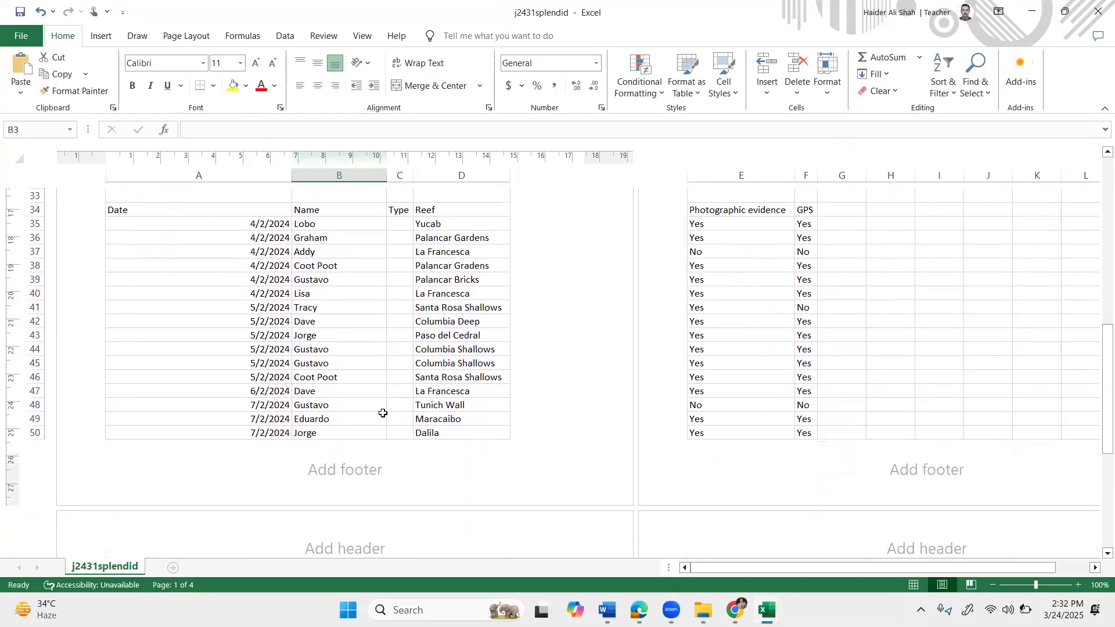
Insert the File Name field in the right footer; type the candidate's name, centre and candidate numbers on the left.
left_click(568, 465)
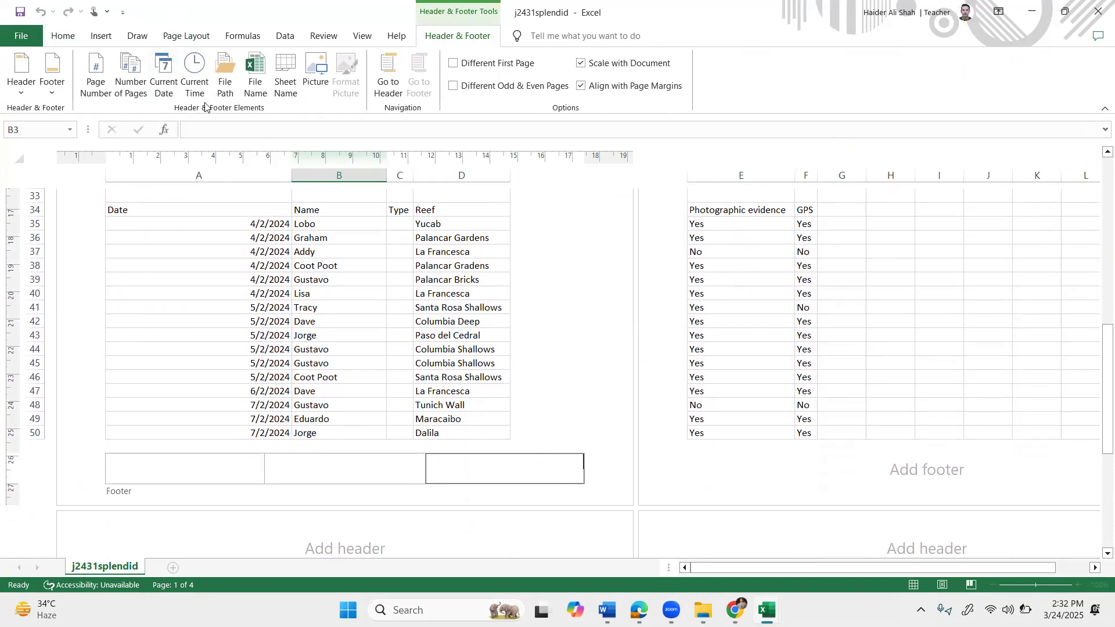
left_click(262, 85)
left_click(153, 475)
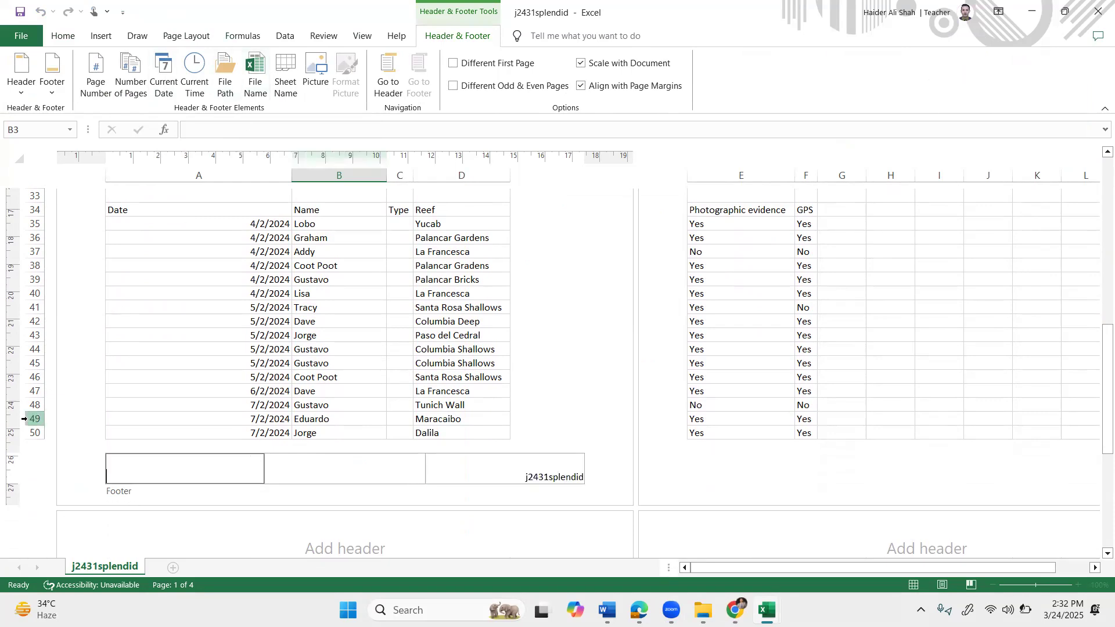
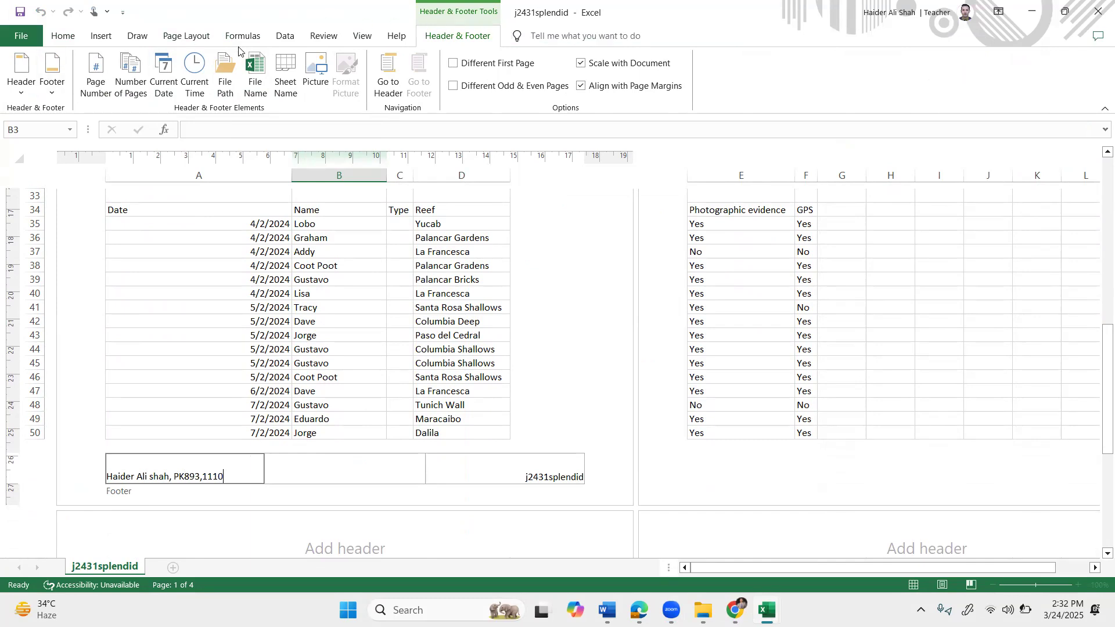
Exit the footer, return to Normal view at 120% zoom, and scroll the paper to question 2.
left_click(167, 291)
left_click(22, 69)
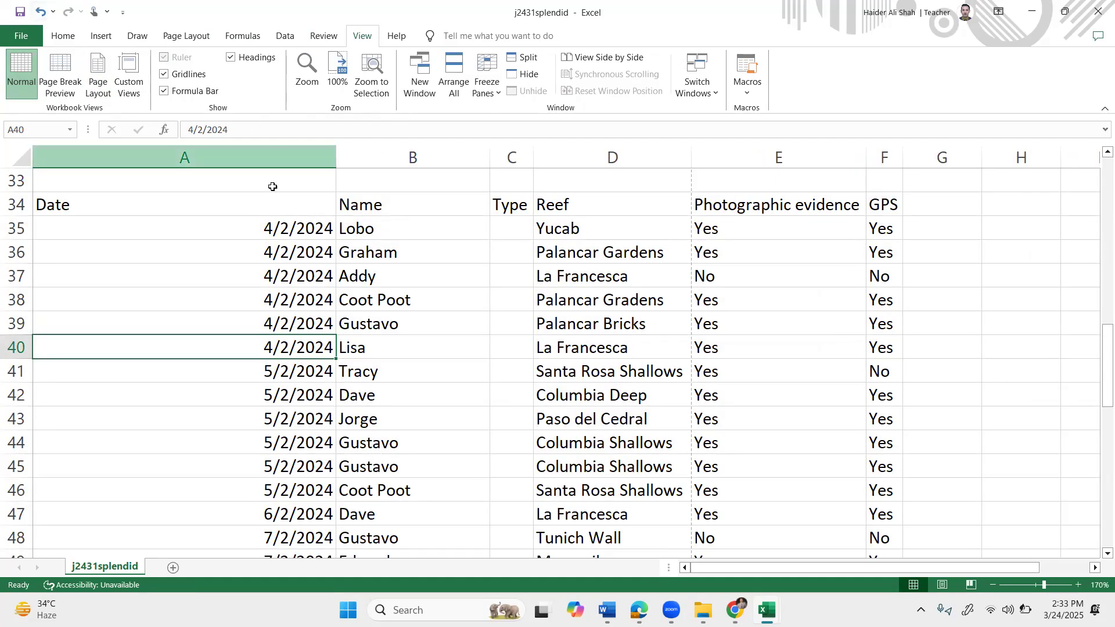
left_click(989, 581)
left_click(989, 581)
left_click(990, 581)
left_click(989, 581)
left_click(989, 581)
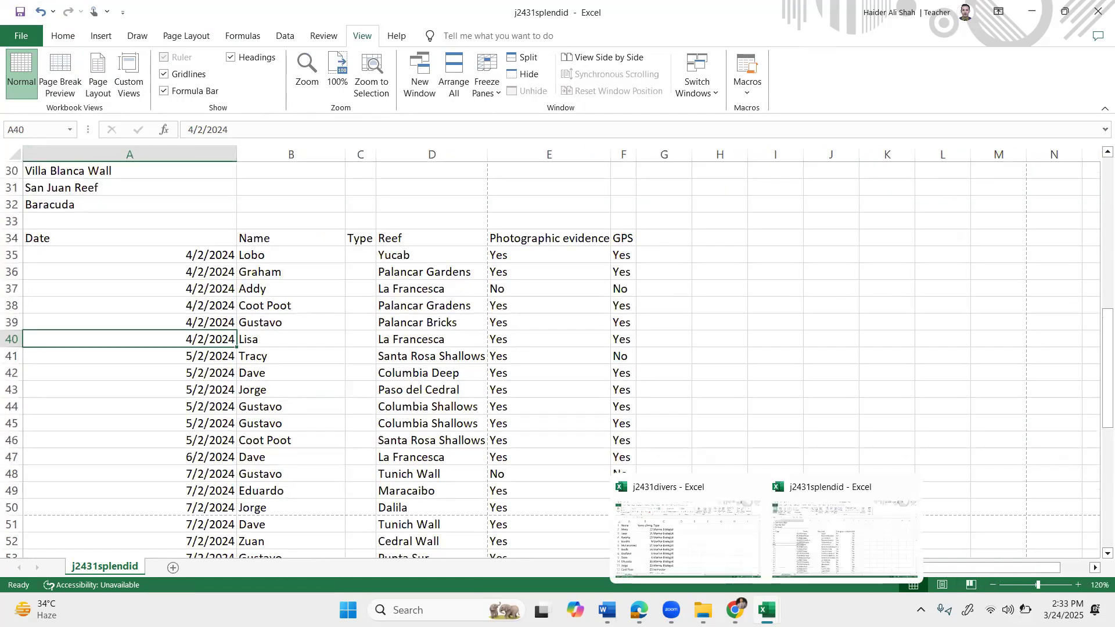
left_click(735, 610)
scroll(541, 414, "down", 2)
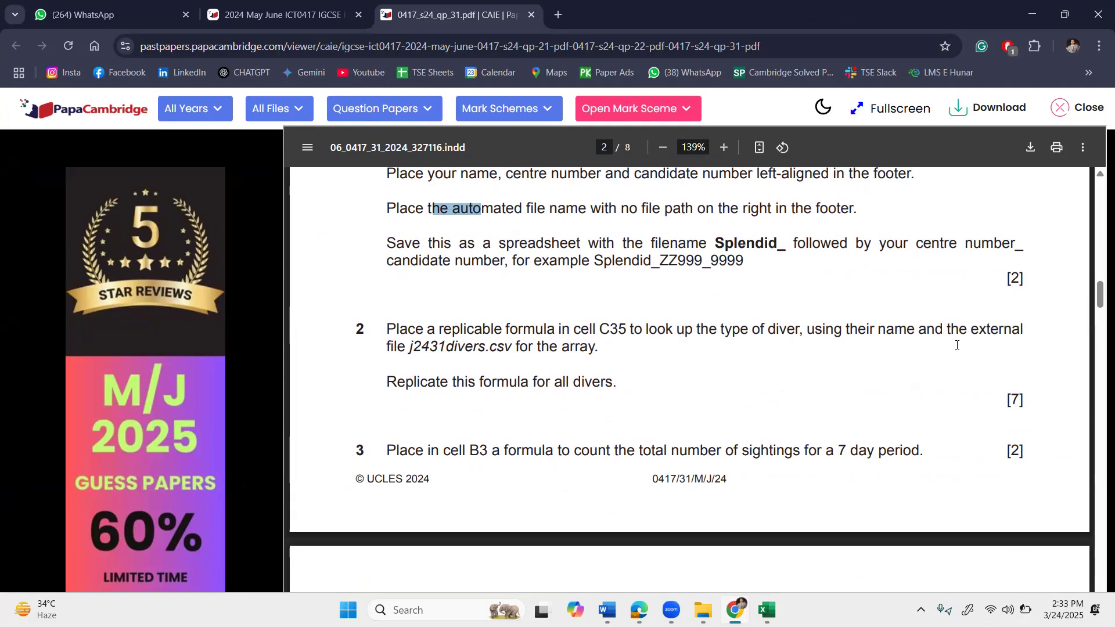
Highlight C35 in question 2 of the paper, then return to the j2431splendid workbook.
left_click_drag(602, 329, 628, 327)
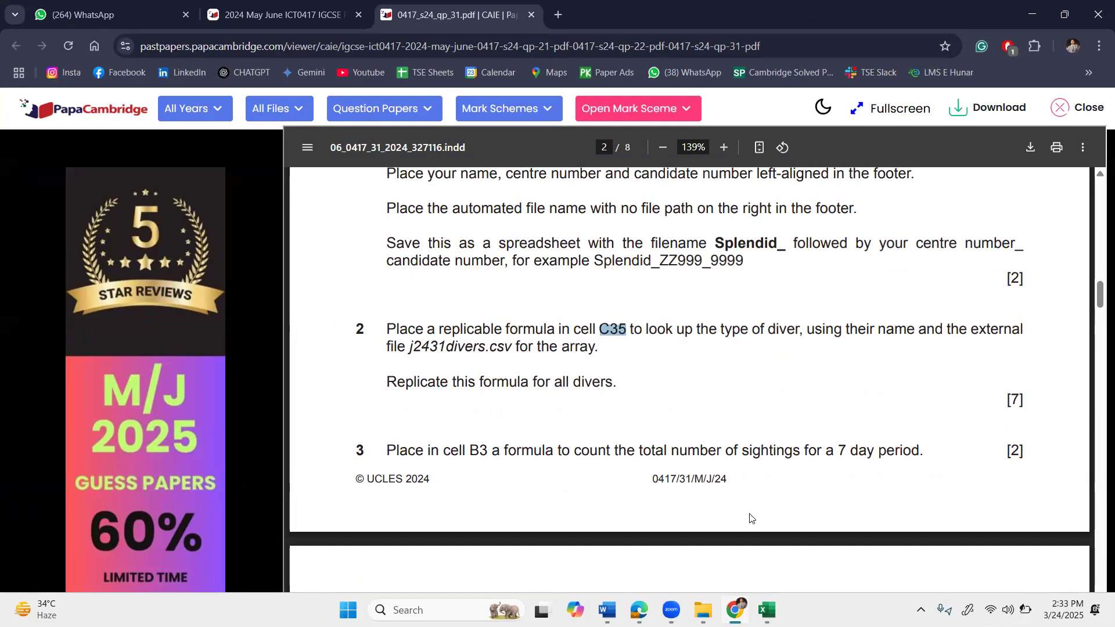
mouse_move(767, 610)
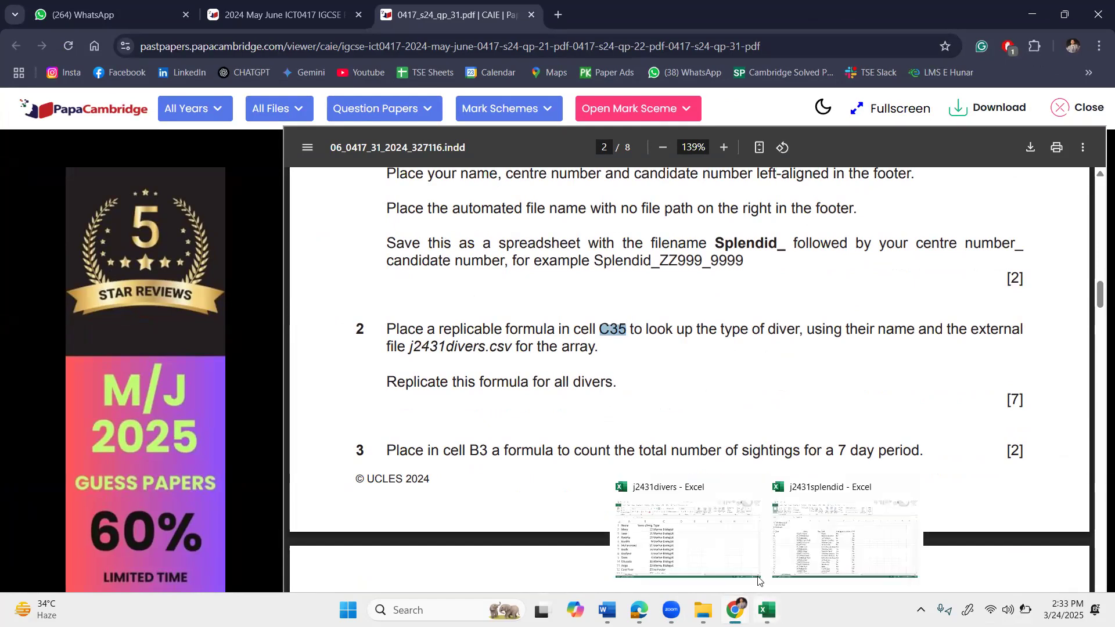
left_click(812, 532)
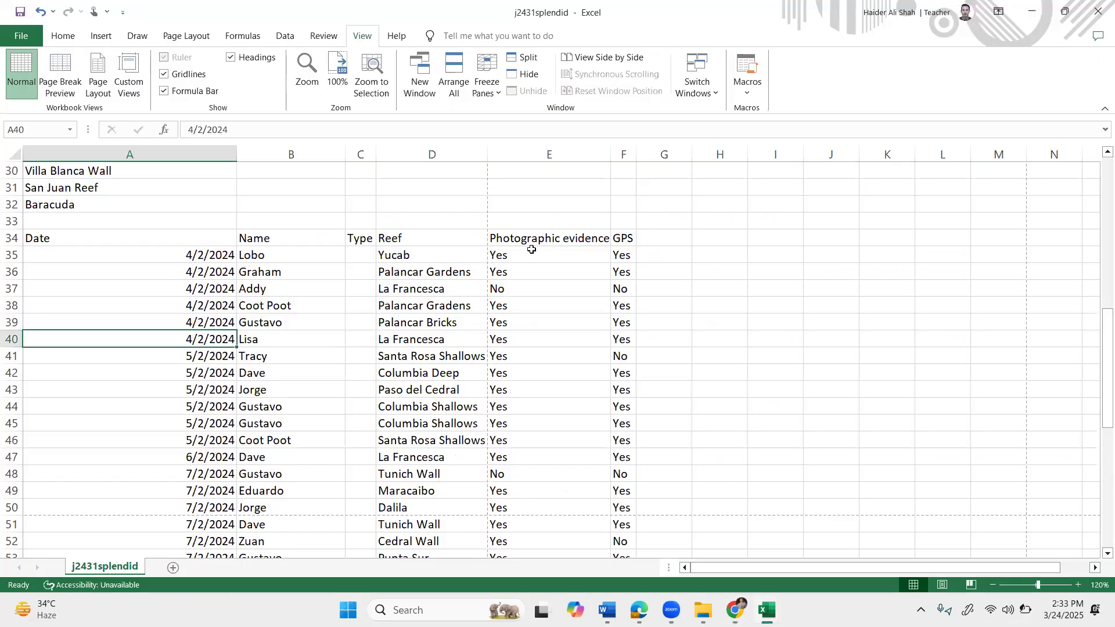
Select cell C35, then highlight question 2's 'look up the type of diver' phrase in the paper.
left_click(355, 257)
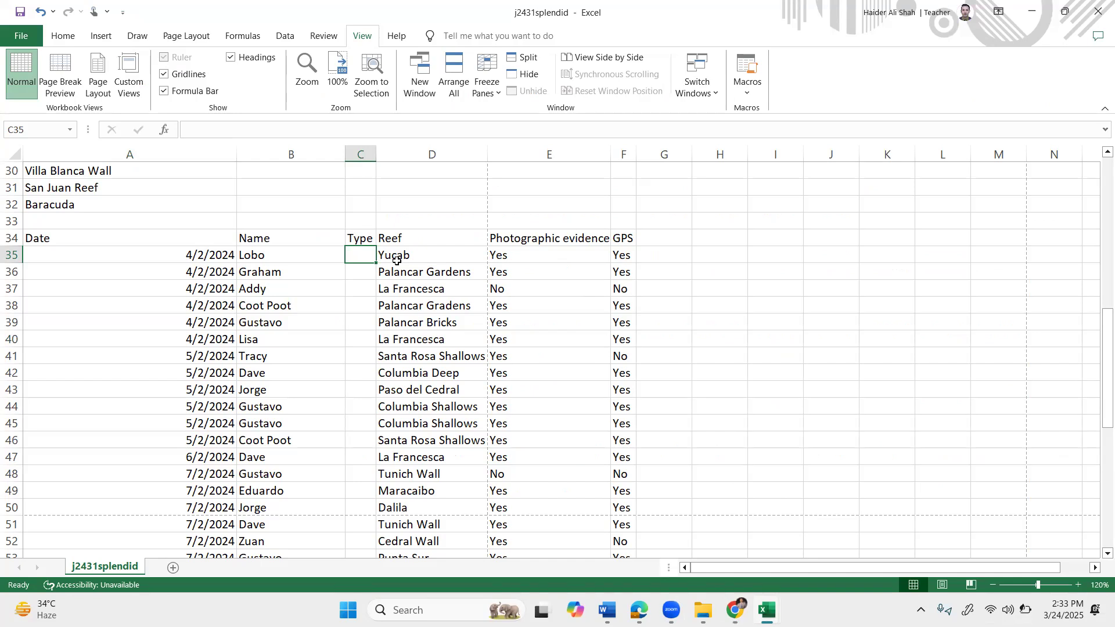
mouse_move(763, 607)
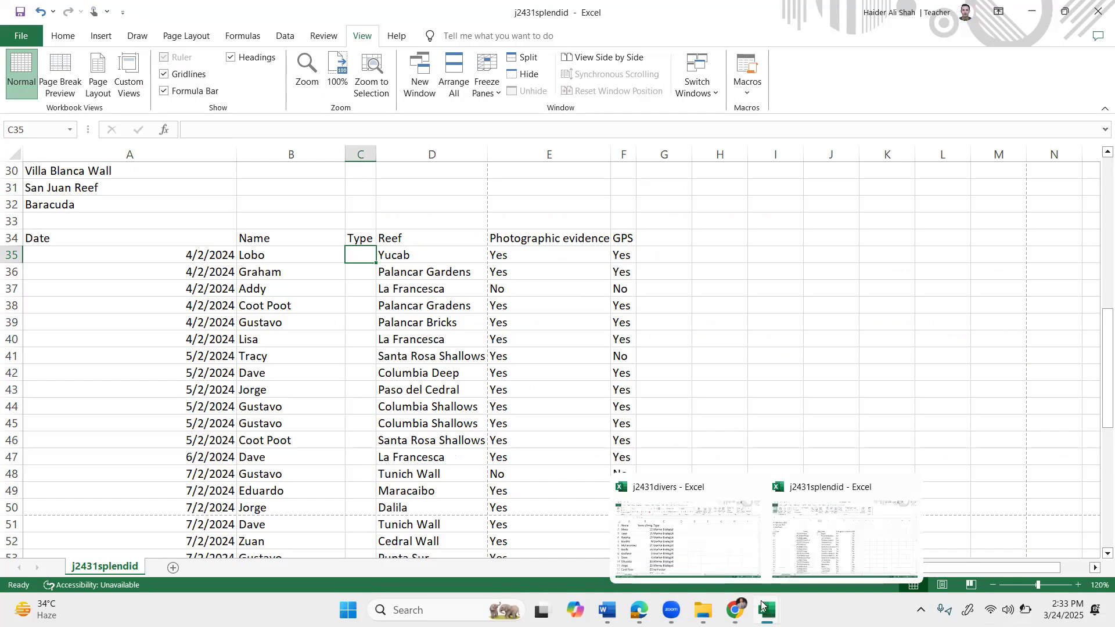
left_click(813, 542)
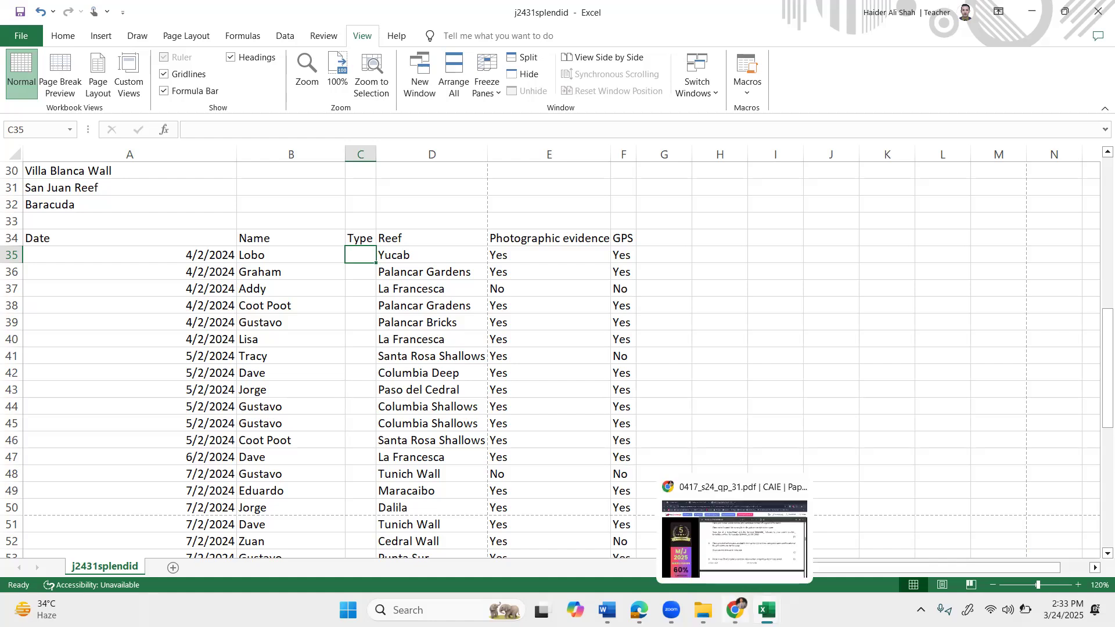
left_click(735, 610)
left_click_drag(657, 330, 796, 336)
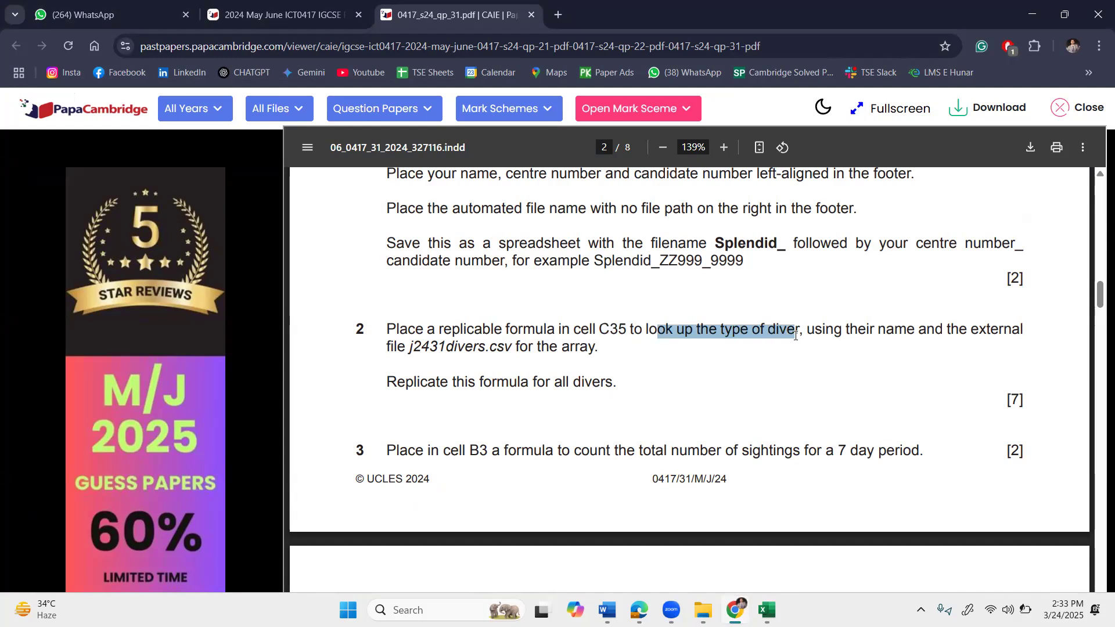
Highlight the 'look up the type of diver' phrase and j2431divers.csv, then return to j2431splendid.
left_click(746, 365)
left_click_drag(674, 330, 943, 330)
left_click(818, 374)
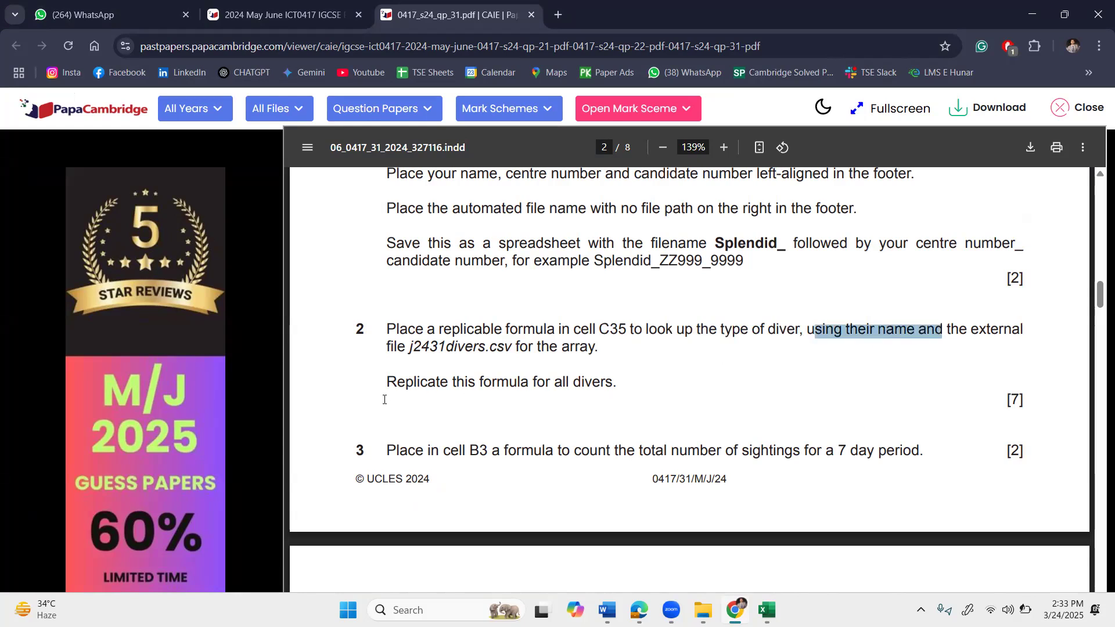
left_click_drag(402, 347, 504, 347)
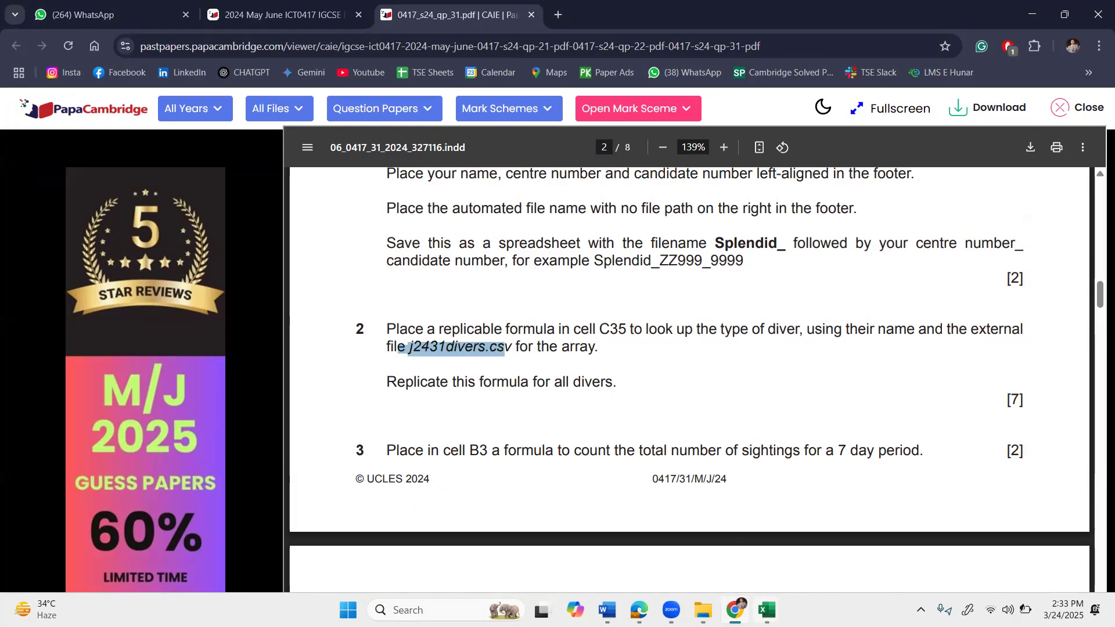
mouse_move(767, 611)
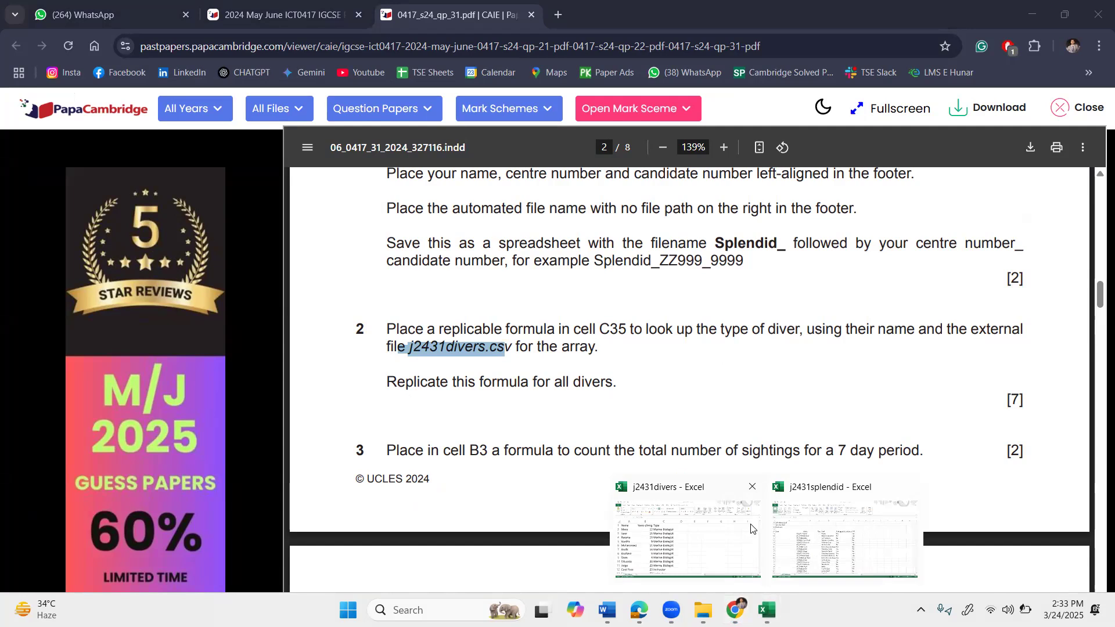
left_click(789, 525)
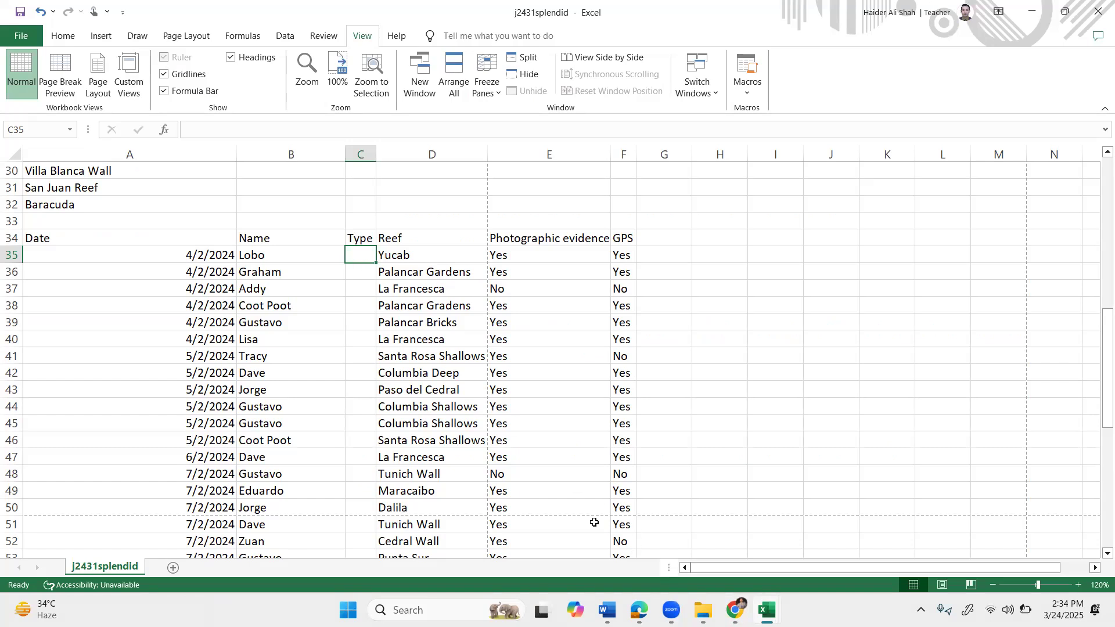
Tile j2431splendid on the left and j2431divers on the right to compare divers' types.
key("super+Left")
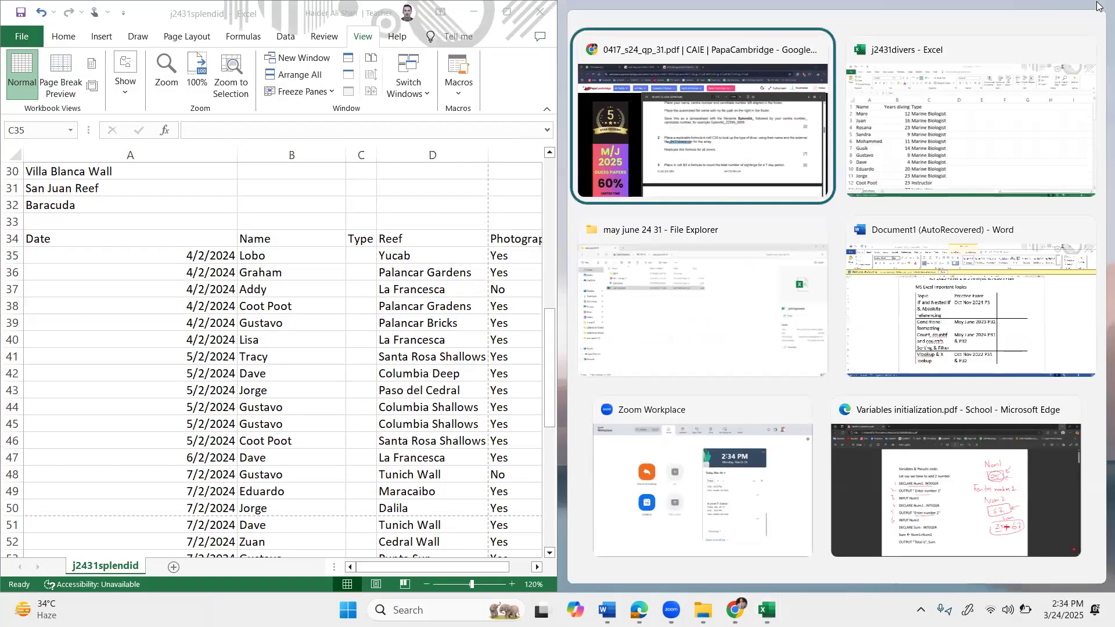
left_click(1001, 46)
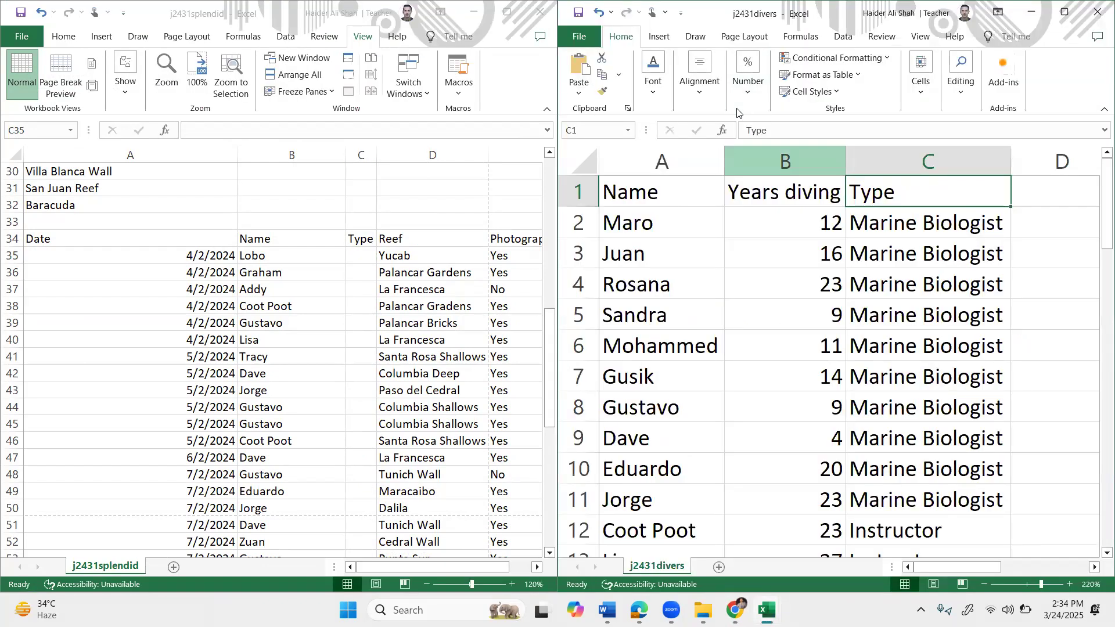
left_click(911, 242)
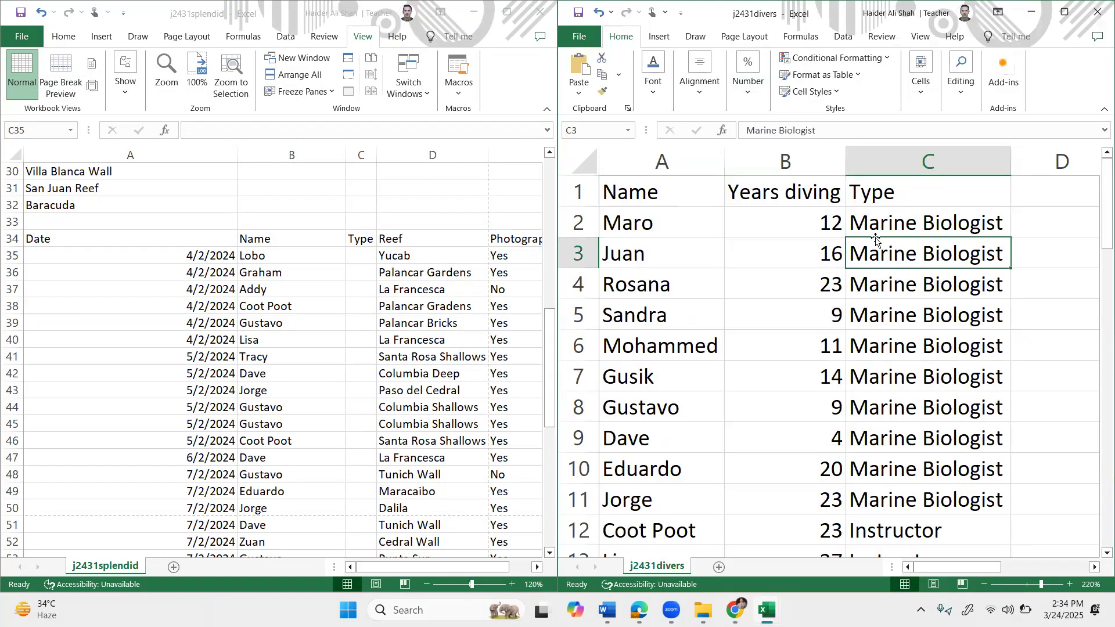
left_click(357, 258)
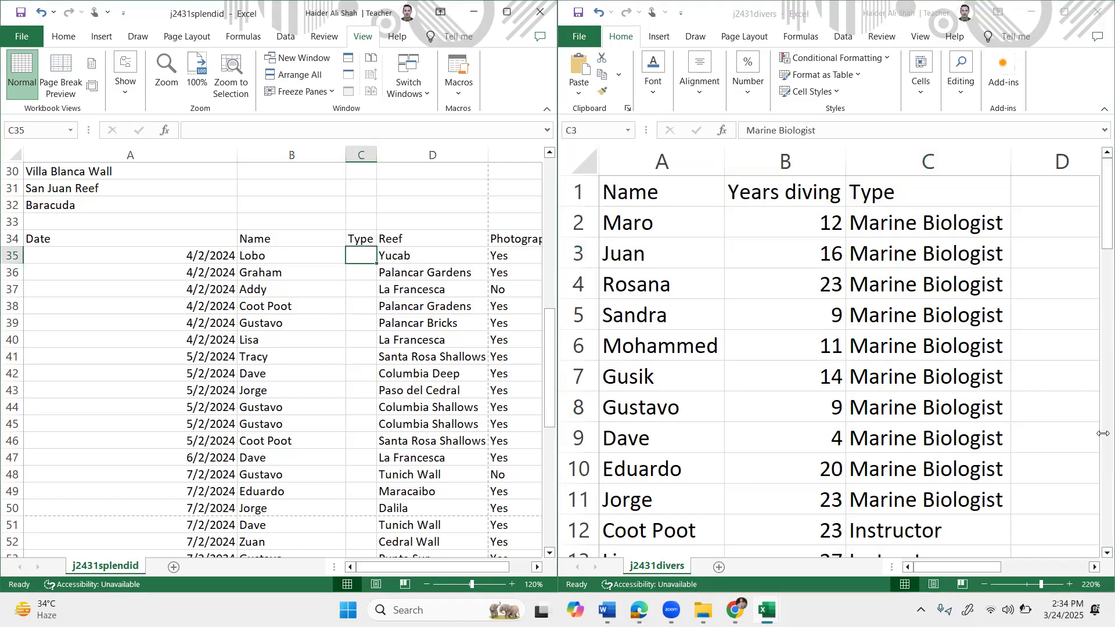
left_click(932, 335)
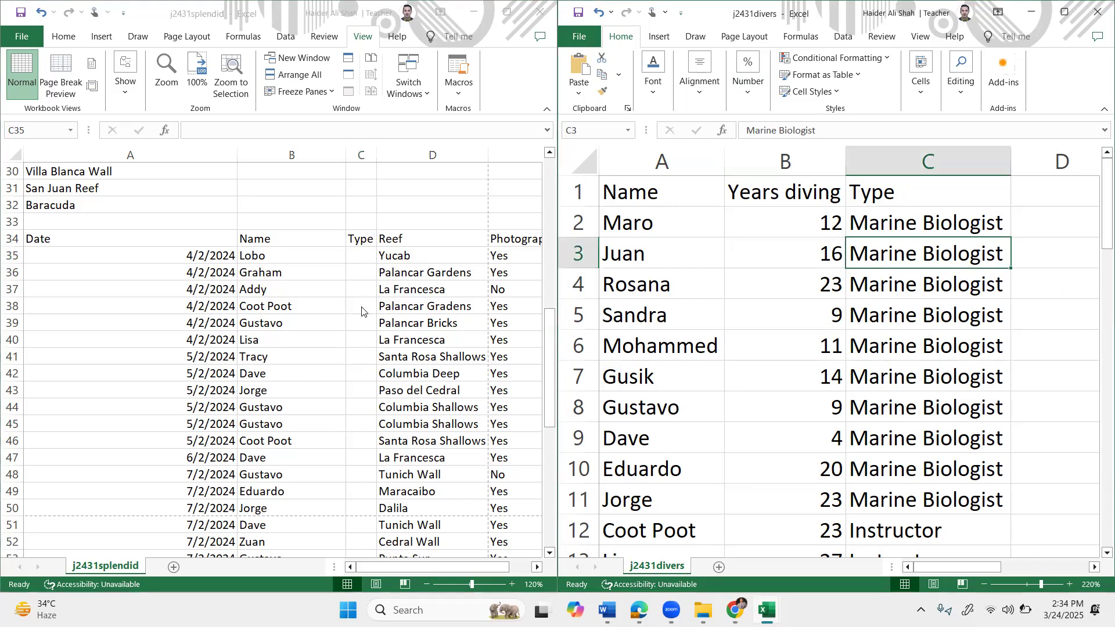
left_click(356, 262)
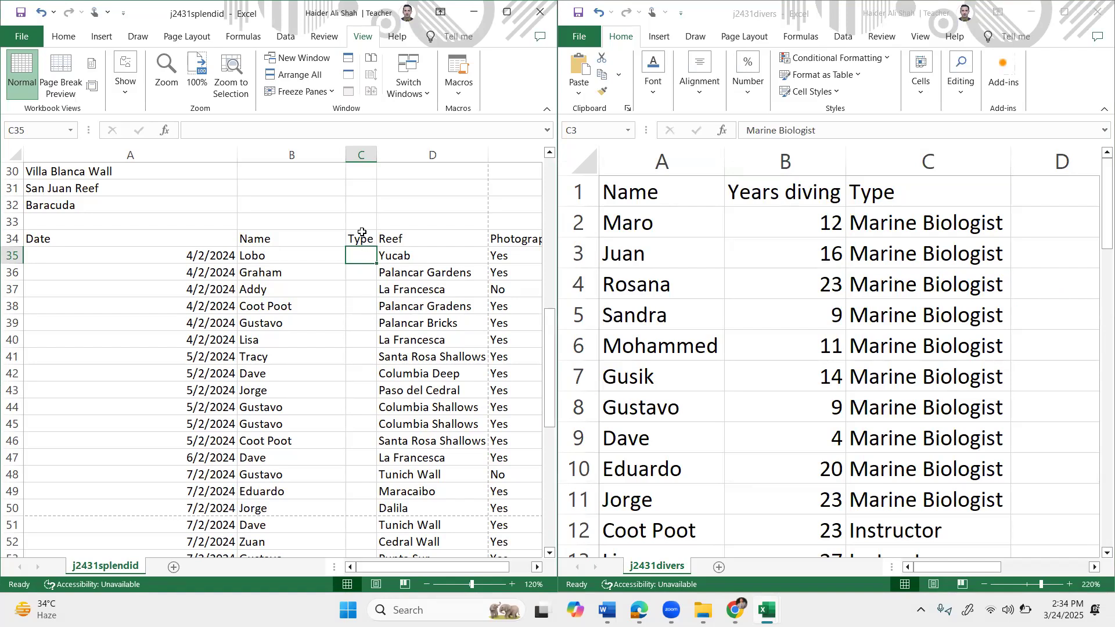
Select the divers' Type column down to row 51, then start =vlookup( in C35.
left_click(990, 201)
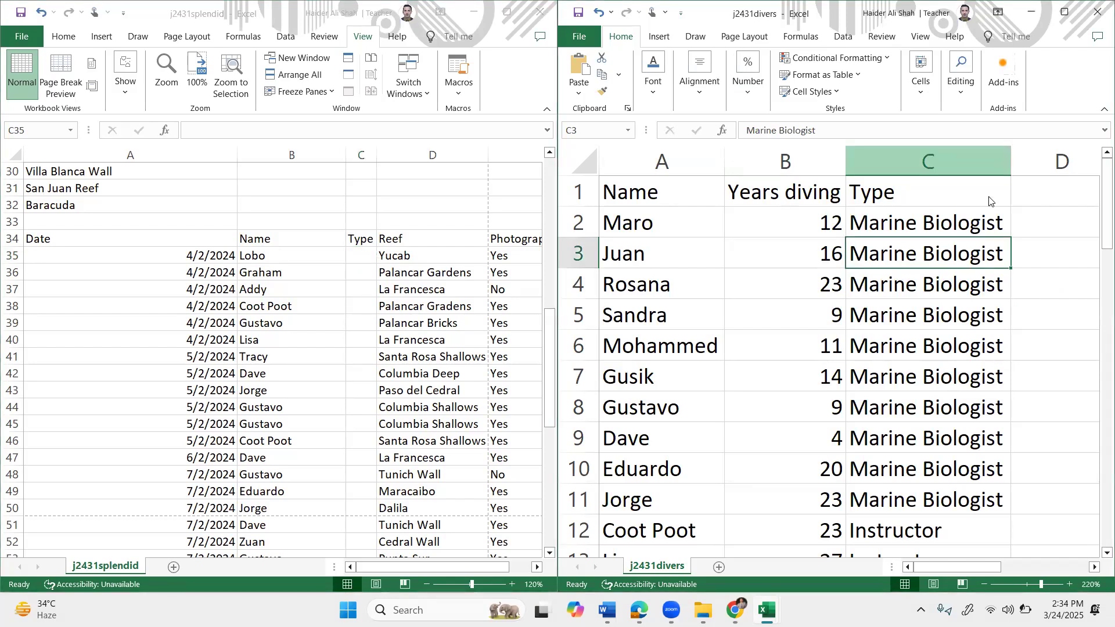
key("ctrl+shift+Down")
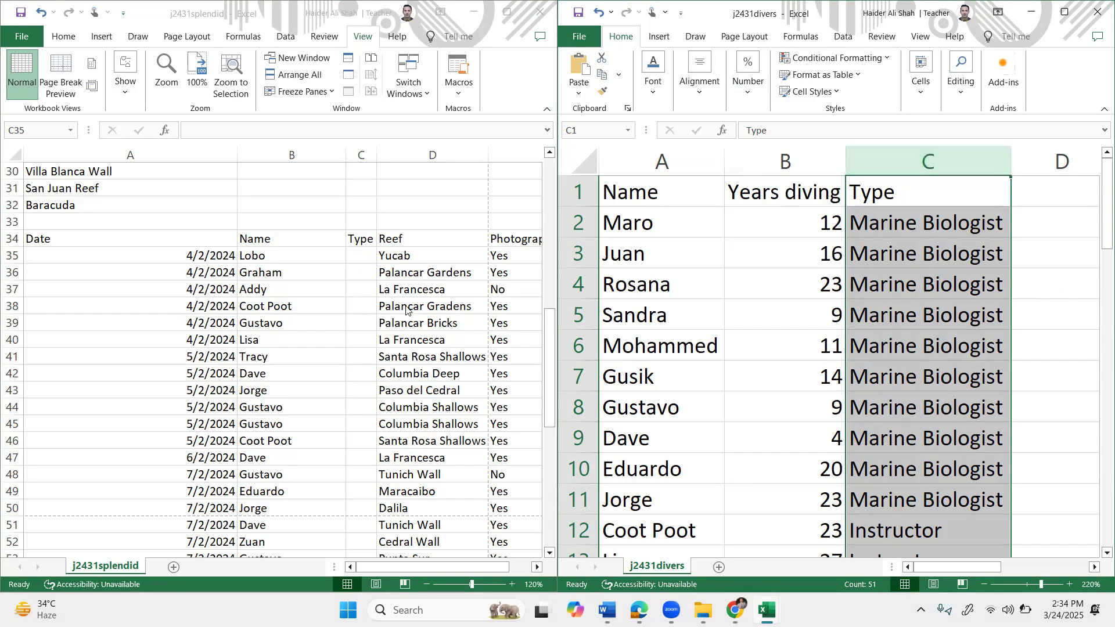
left_click(365, 253)
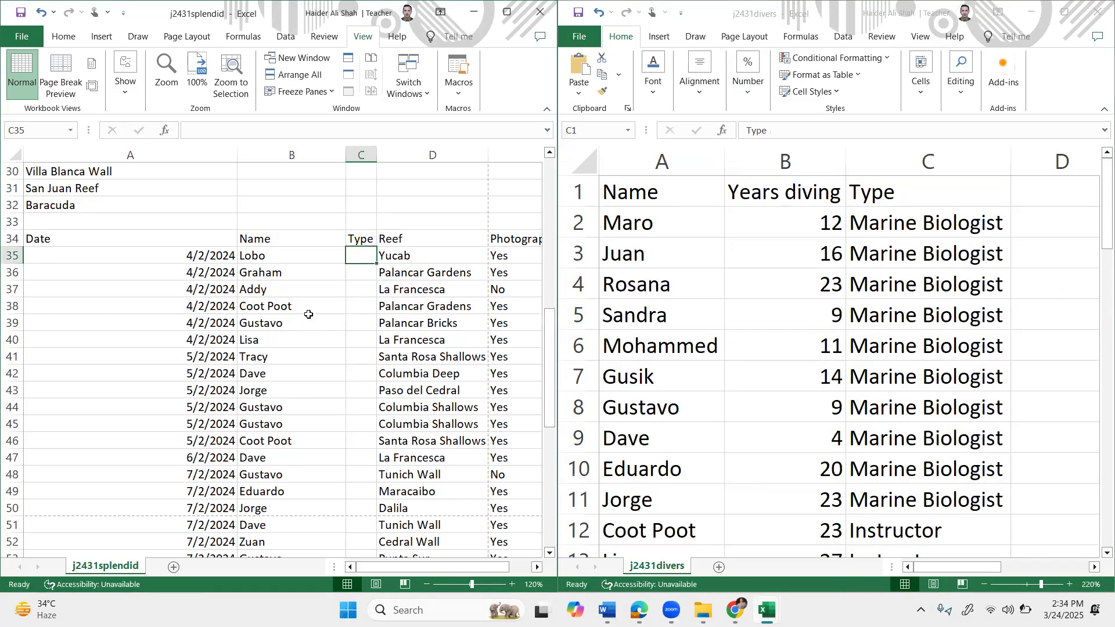
type("=")
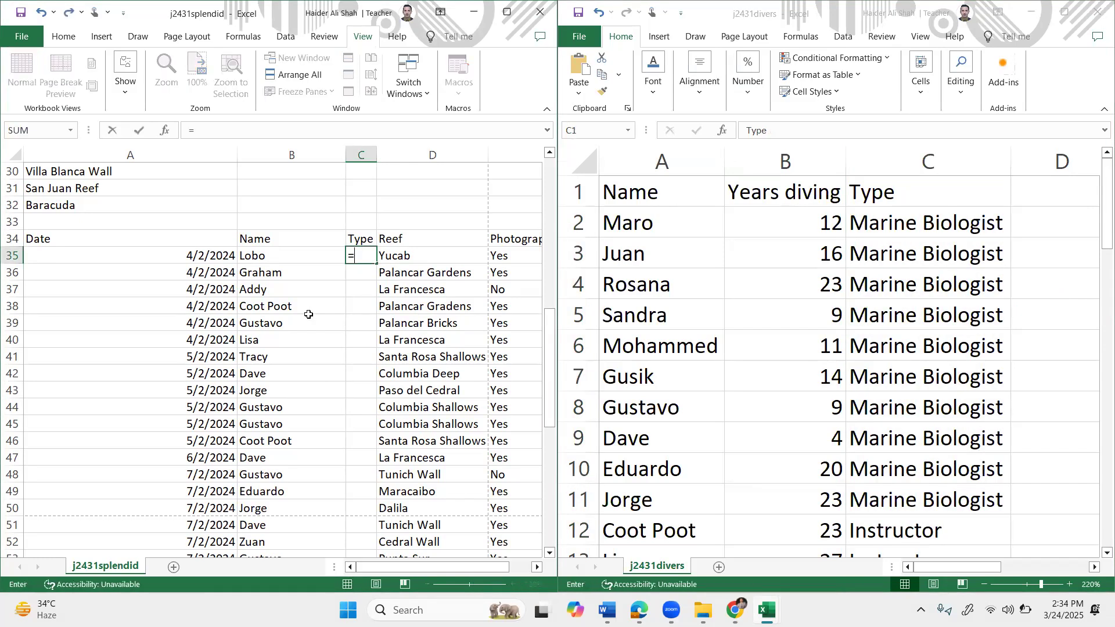
type("vlookup(")
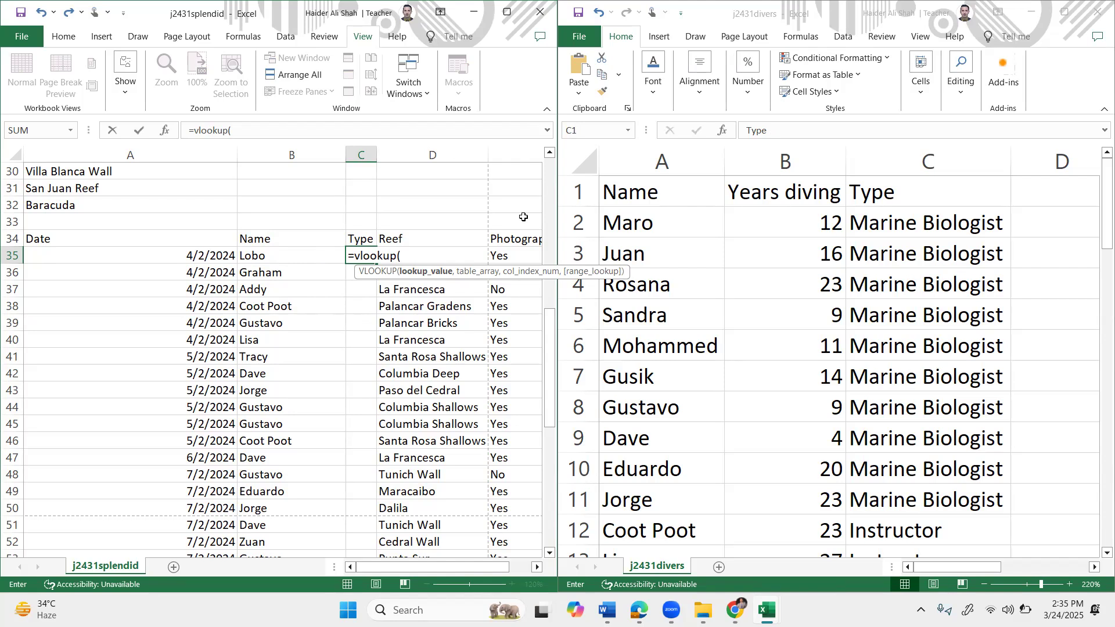
Give C35's VLOOKUP the lookup value B35 and the j2431divers table $A$2:$C$51.
left_click(292, 259)
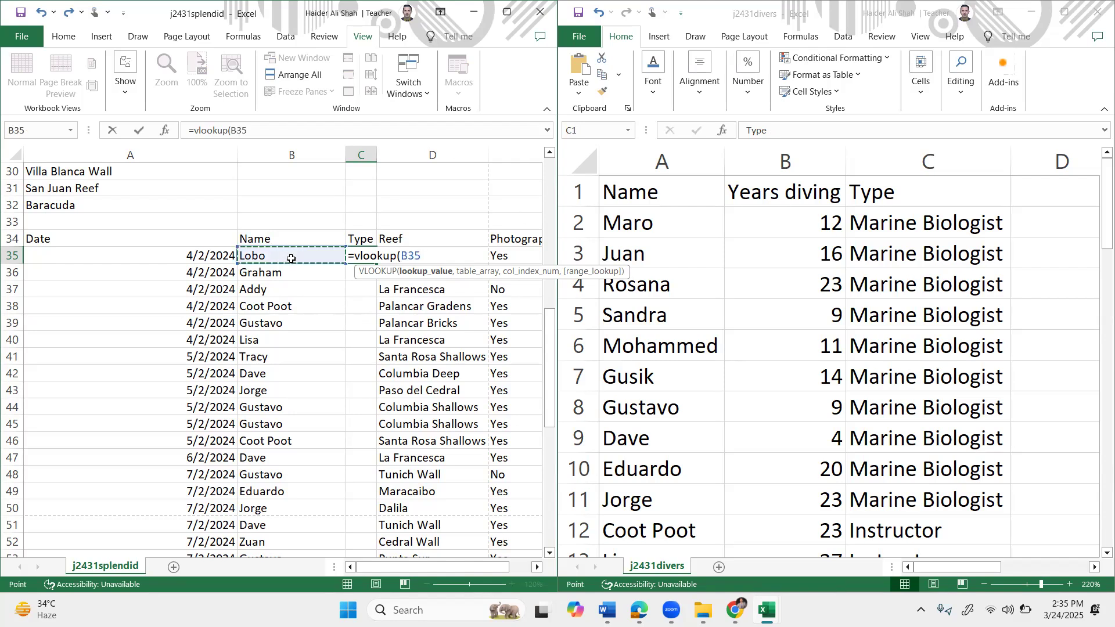
type(",")
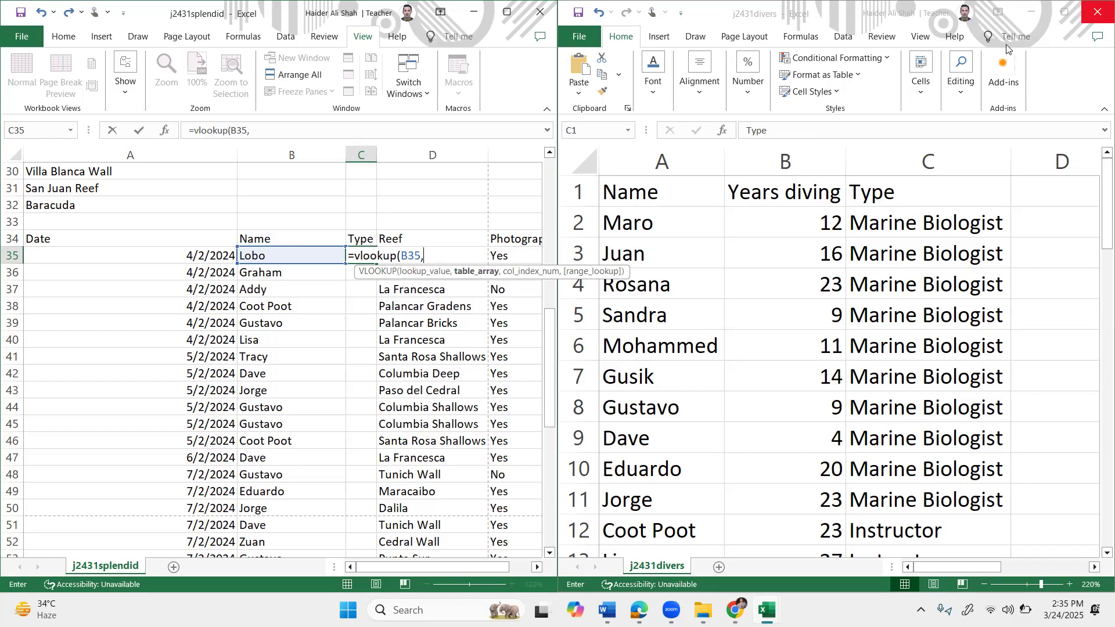
left_click_drag(661, 228, 906, 217)
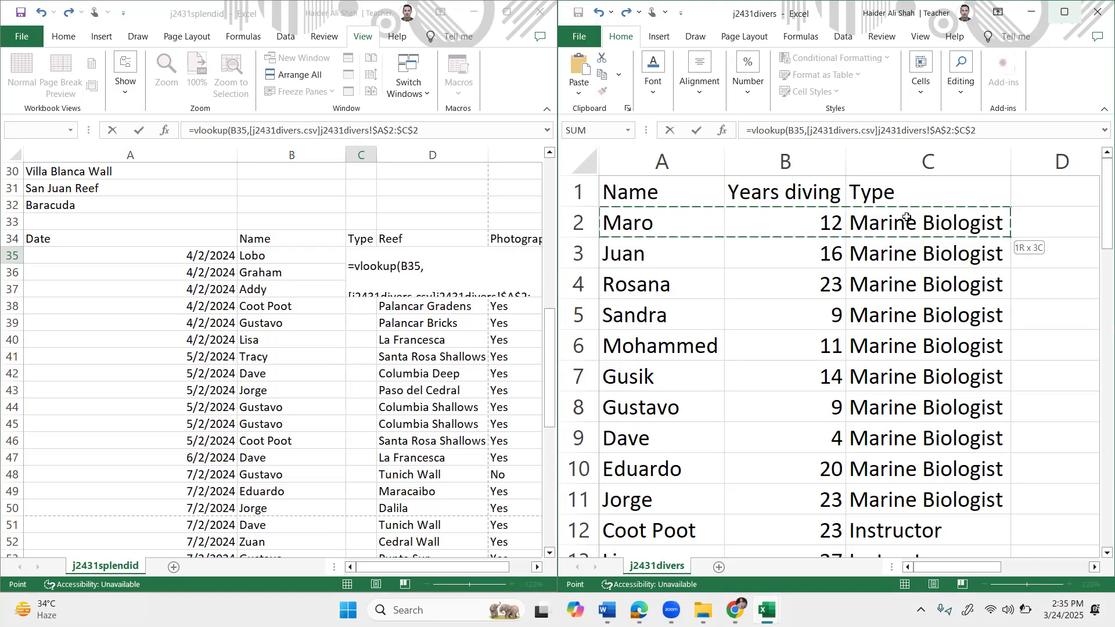
left_click_drag(906, 217, 906, 217)
key("ctrl+shift+Down")
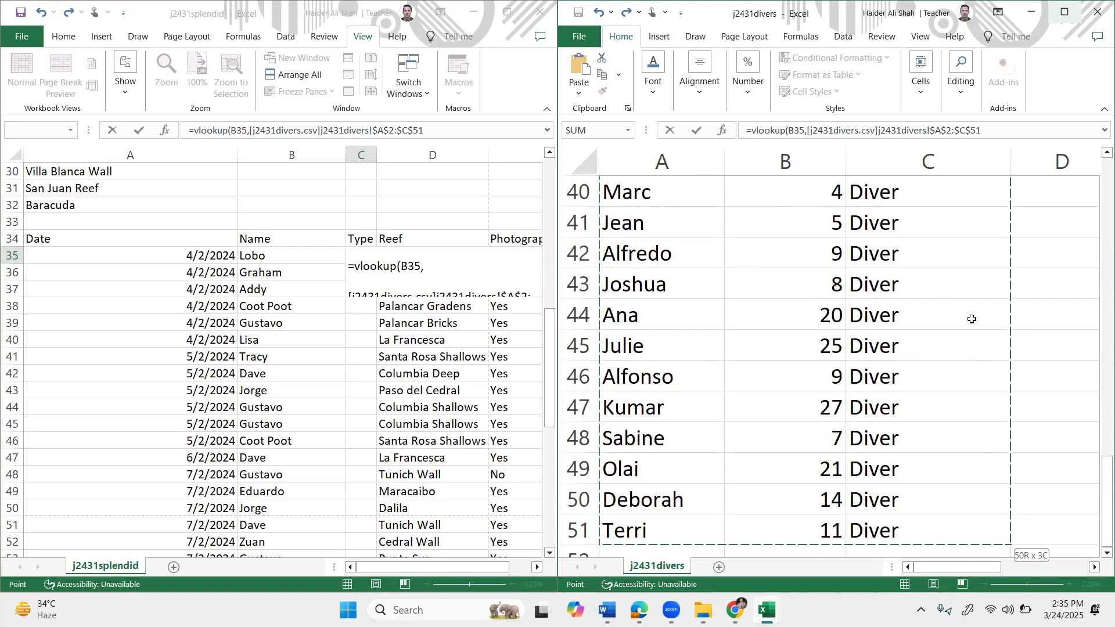
left_click_drag(1097, 481, 1097, 180)
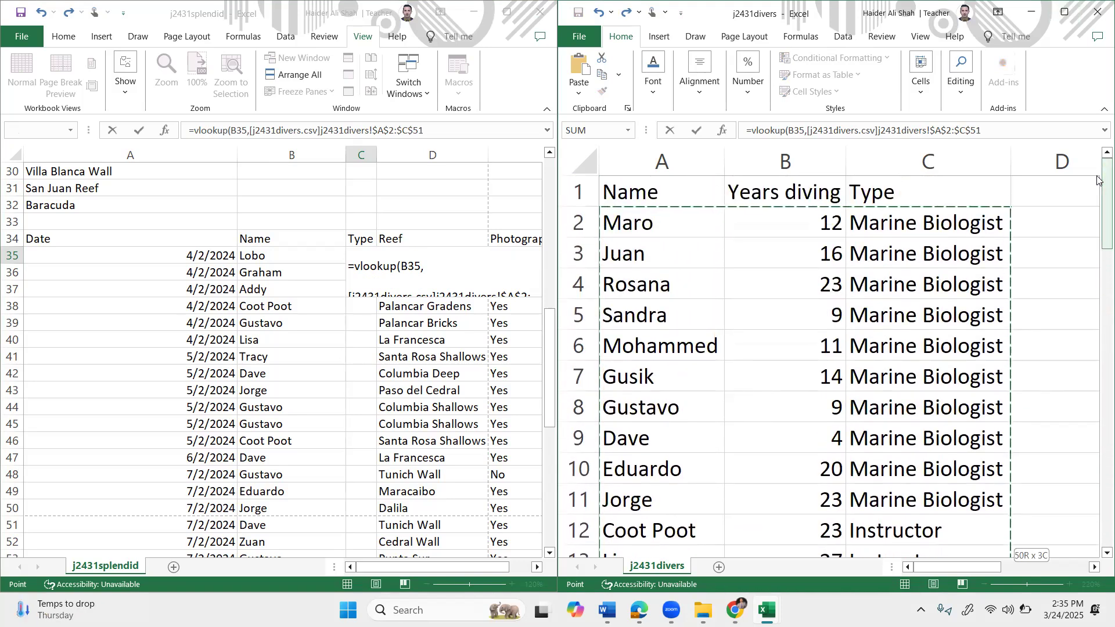
left_click(538, 287)
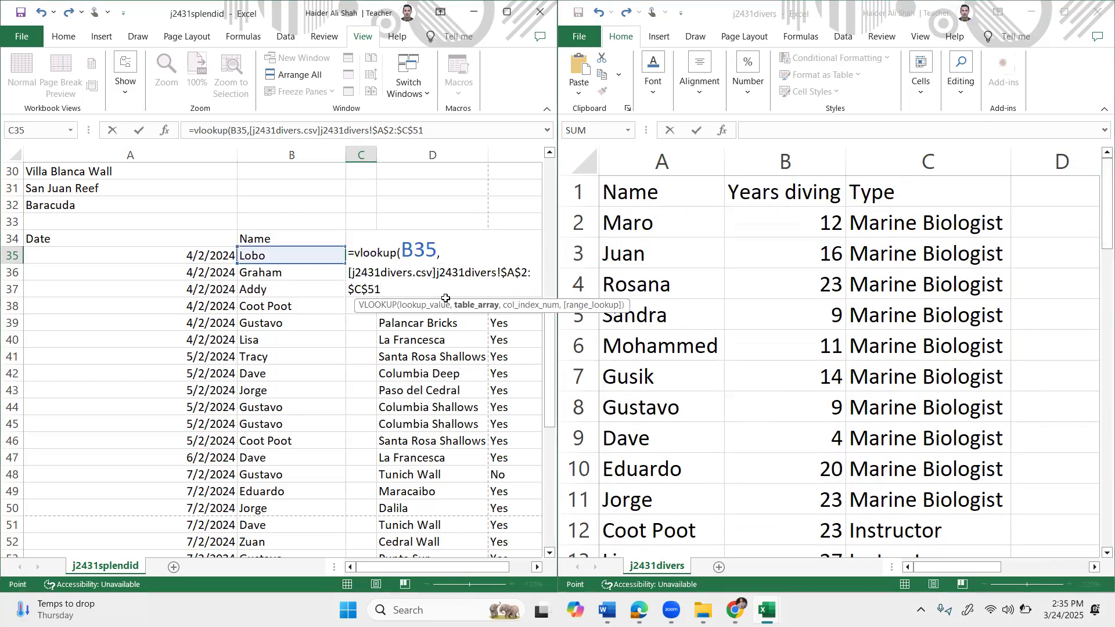
Finish C35's VLOOKUP with column 3 and exact match 0 so it returns Lobo's diver Type.
type(",")
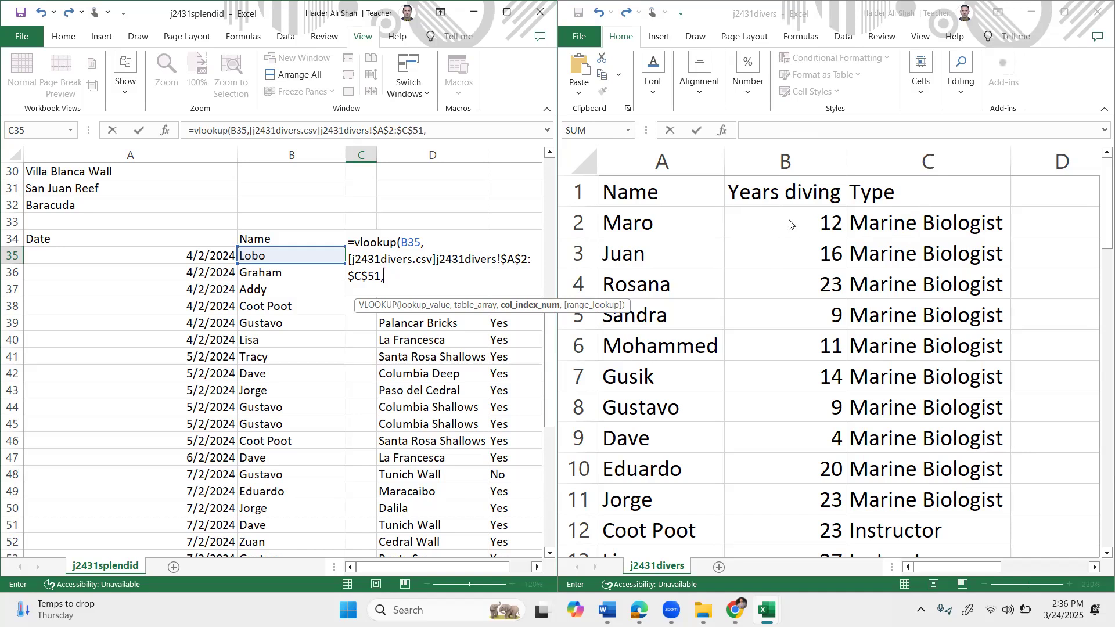
type("3,0")
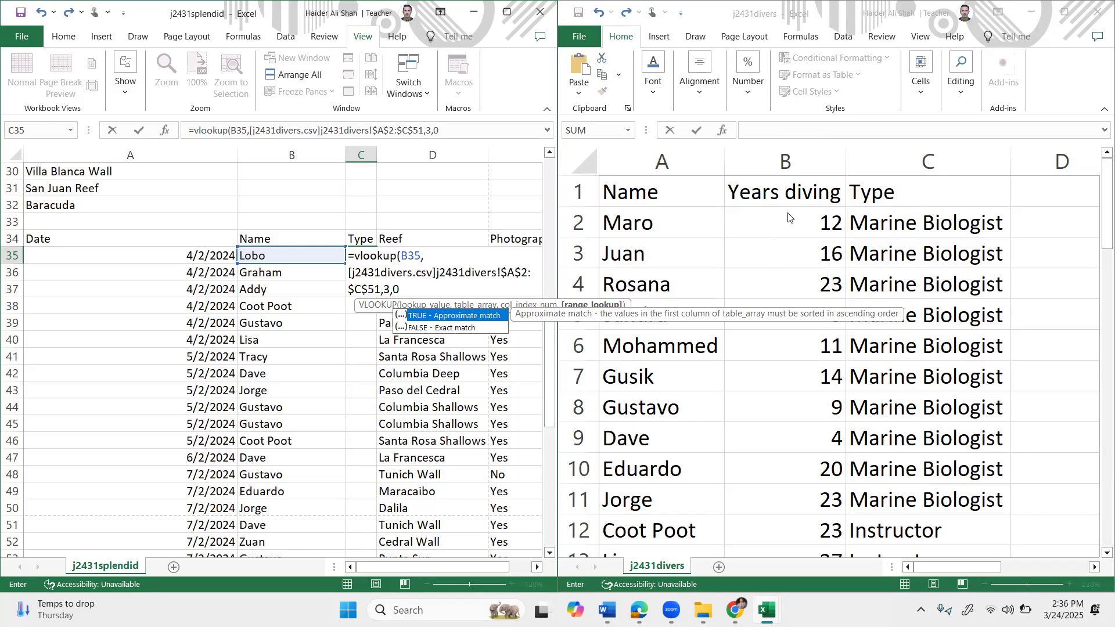
type(")")
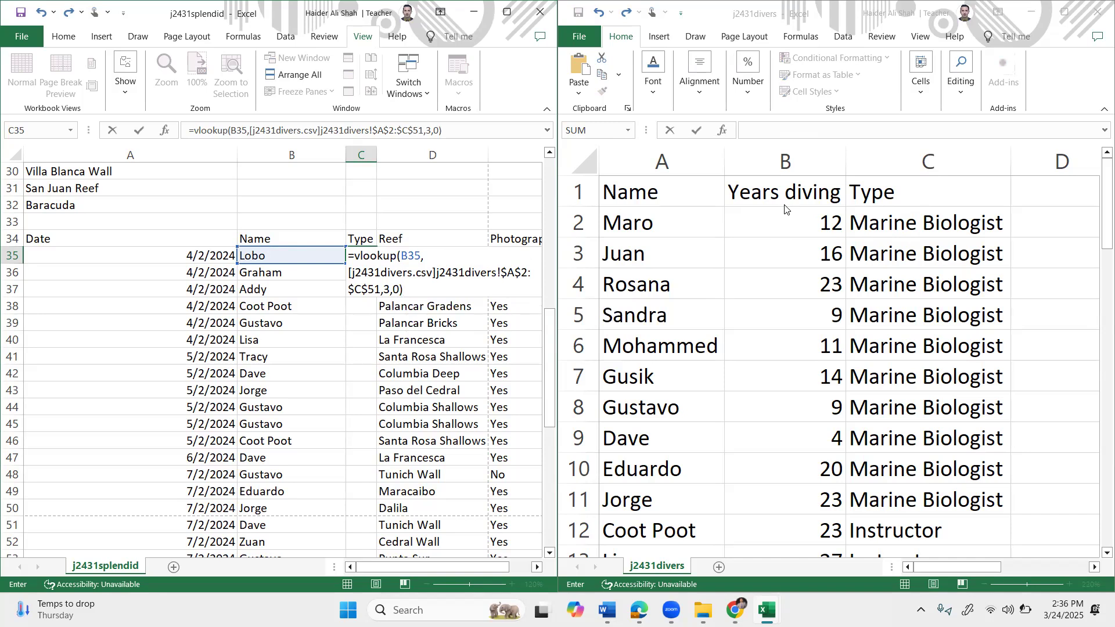
key("Return")
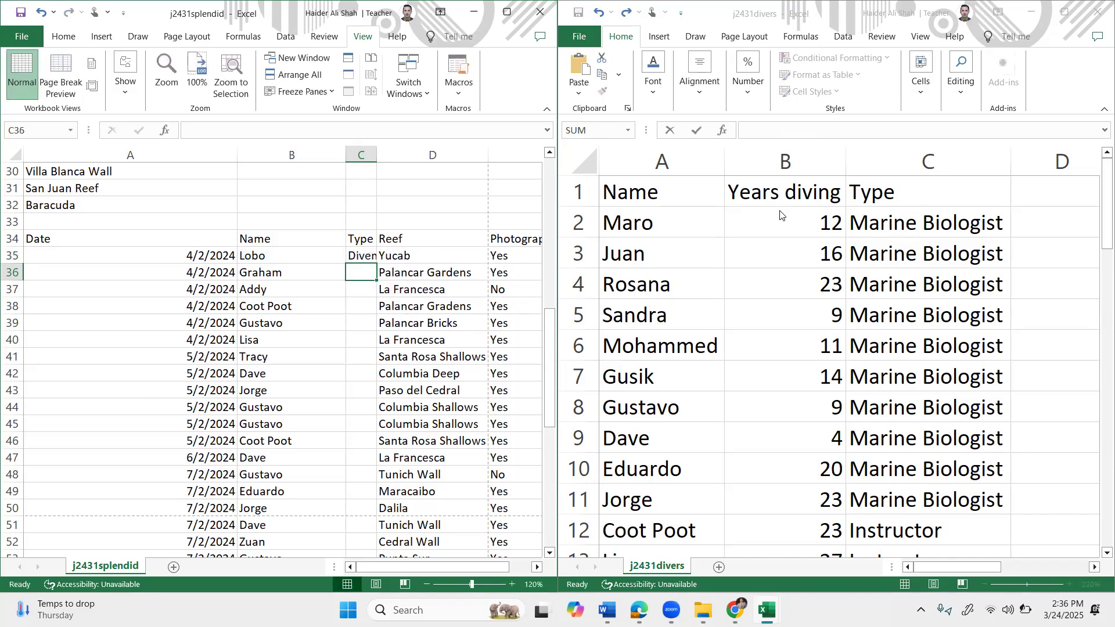
Autofit column C to fit Divemaster and fill the C35 lookup down for every diver.
double_click(377, 152)
left_click(394, 254)
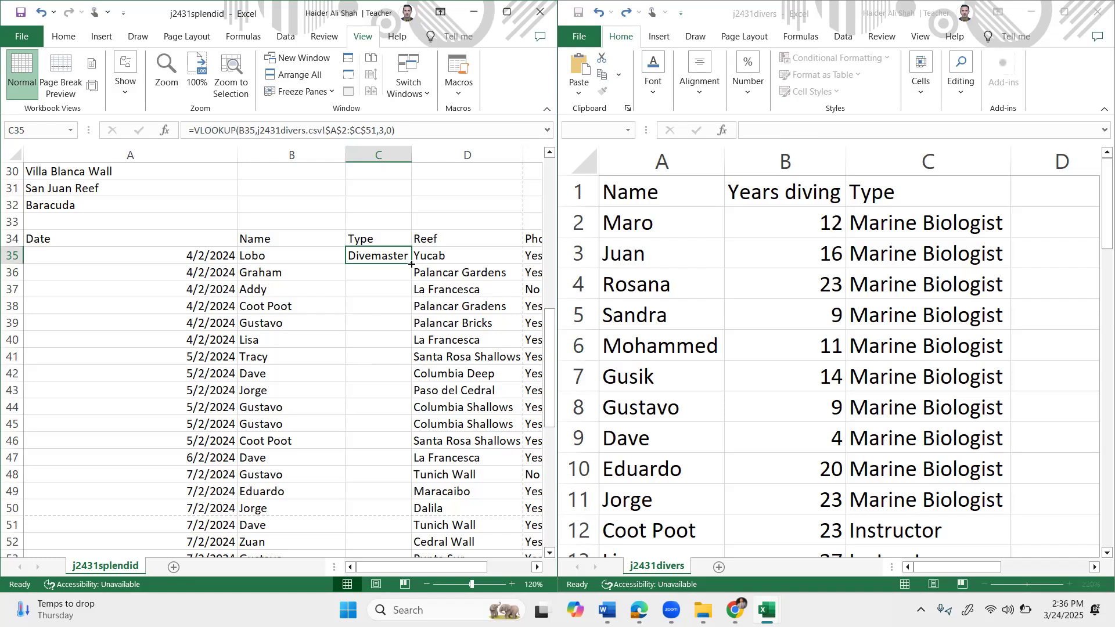
double_click(412, 264)
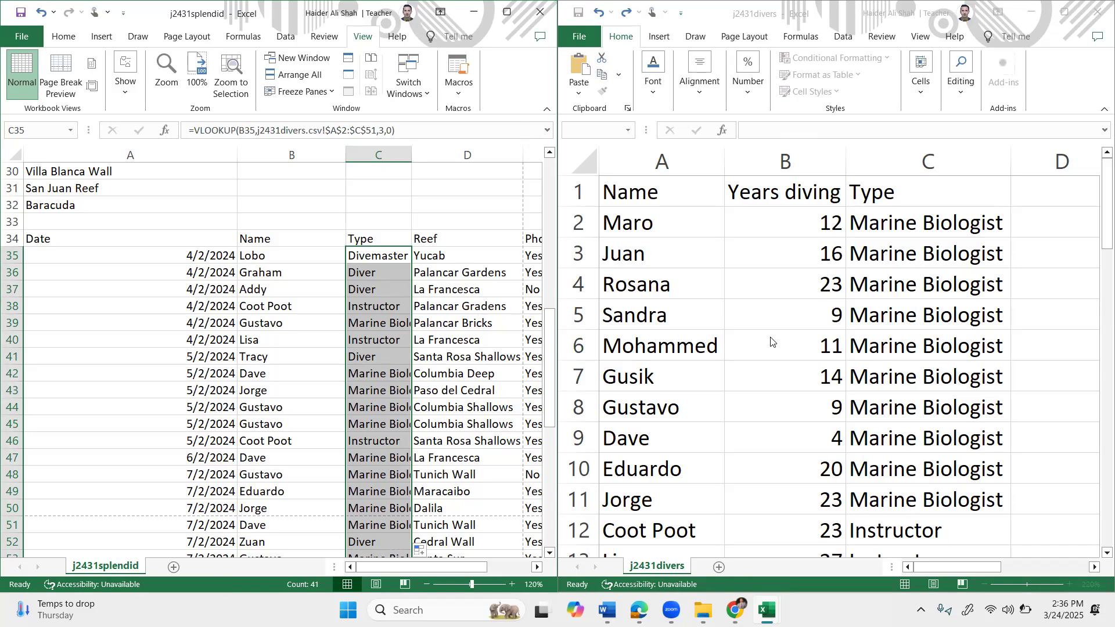
double_click(368, 258)
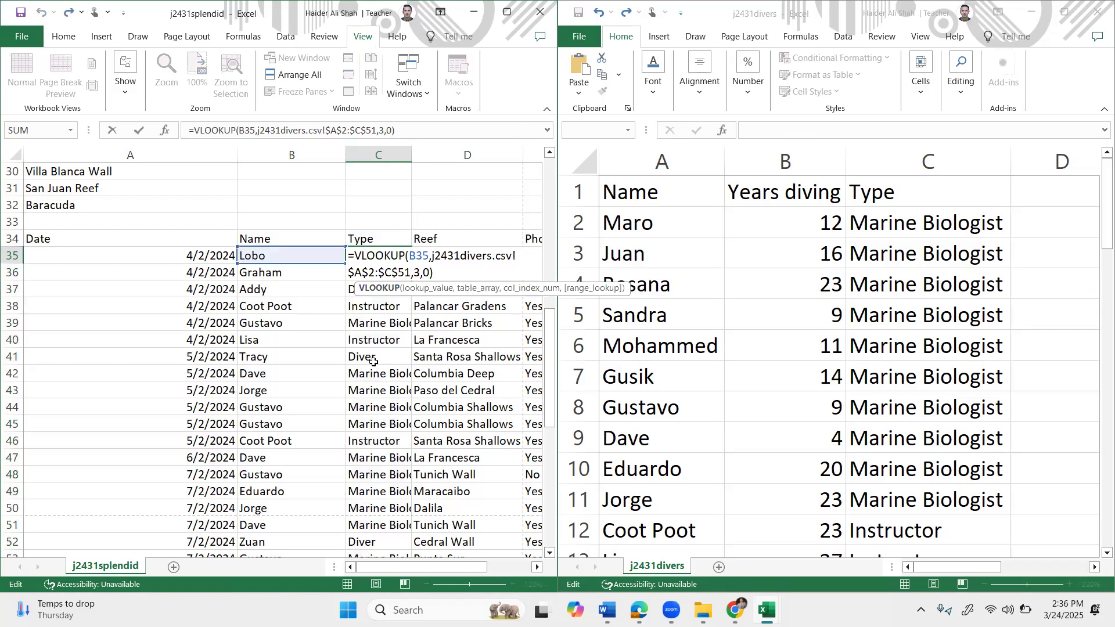
key("super+plus")
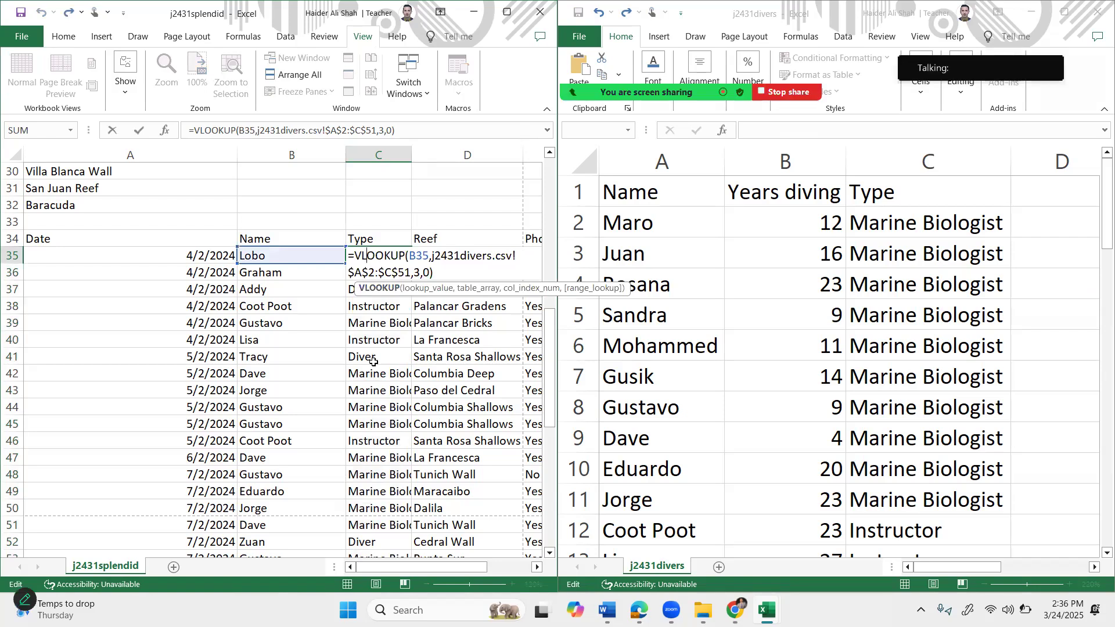
key("super+plus")
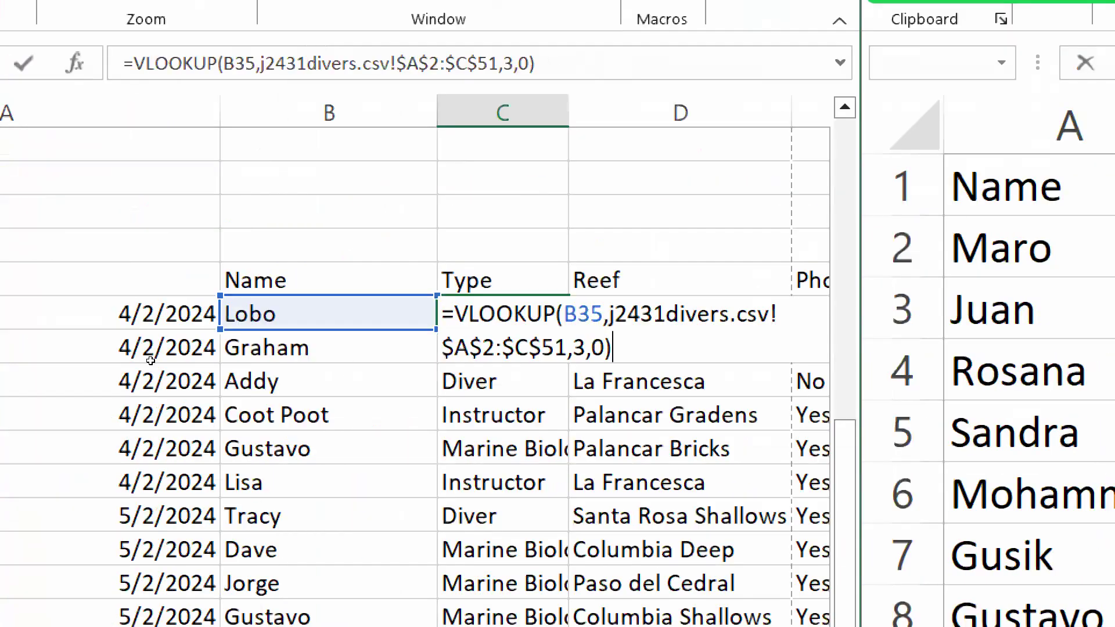
key("Return")
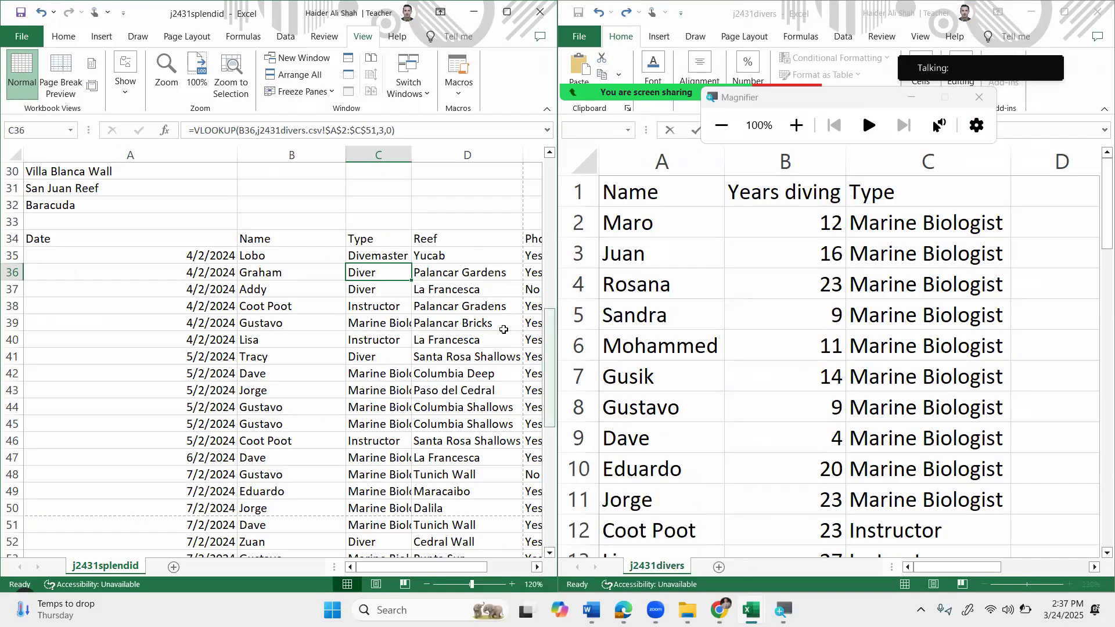
left_click(478, 302)
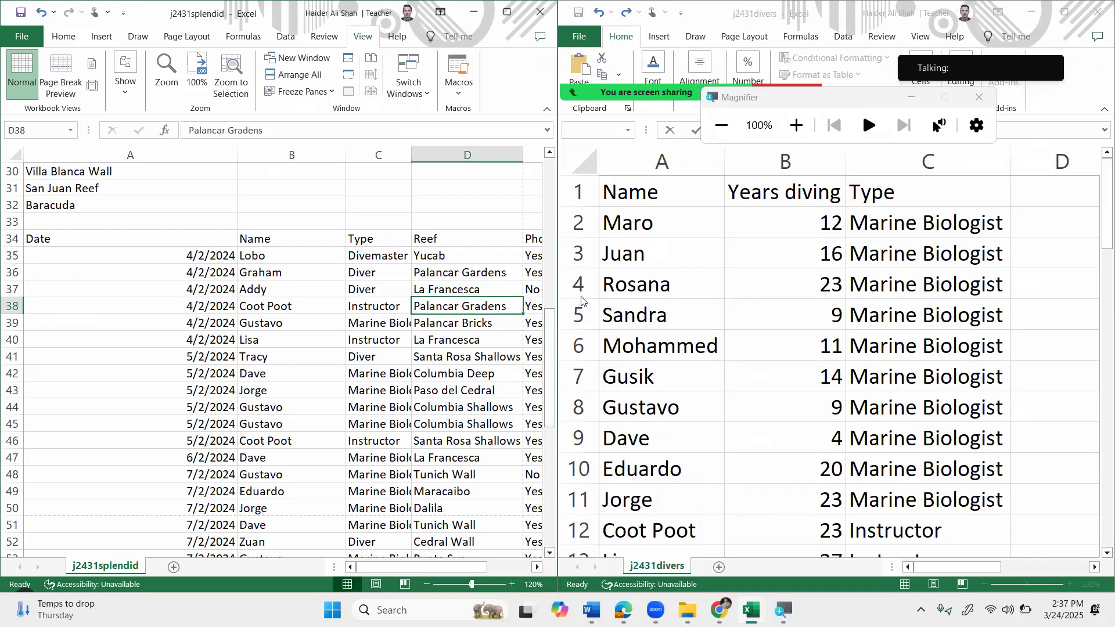
mouse_move(559, 295)
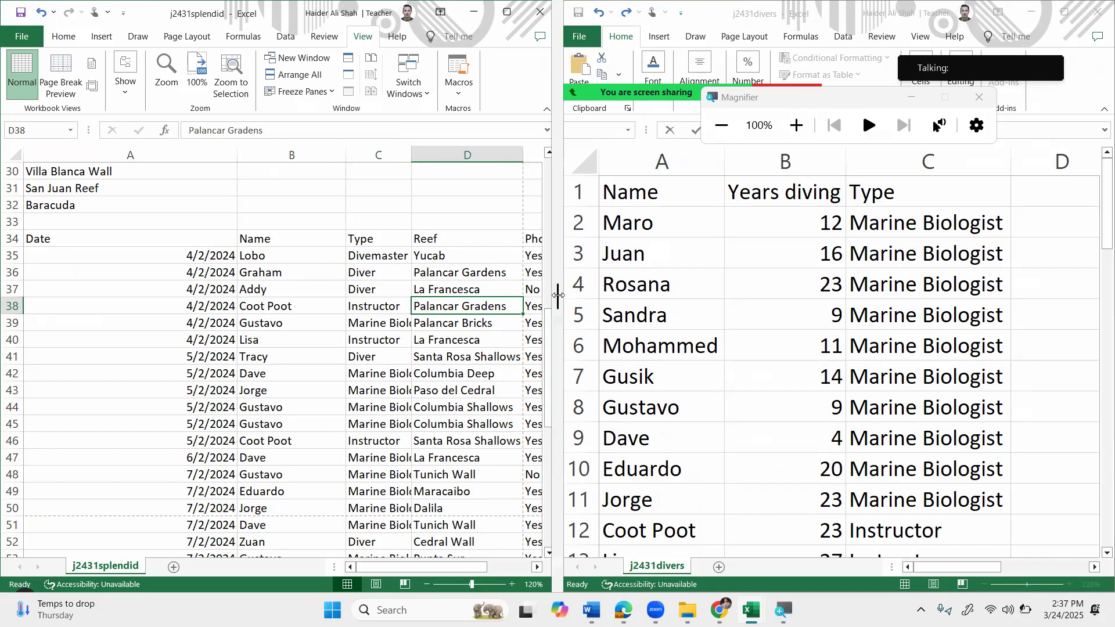
Widen and maximize the j2431splendid window to show columns through GPS, then bring the exam paper forward.
left_click_drag(558, 296, 642, 297)
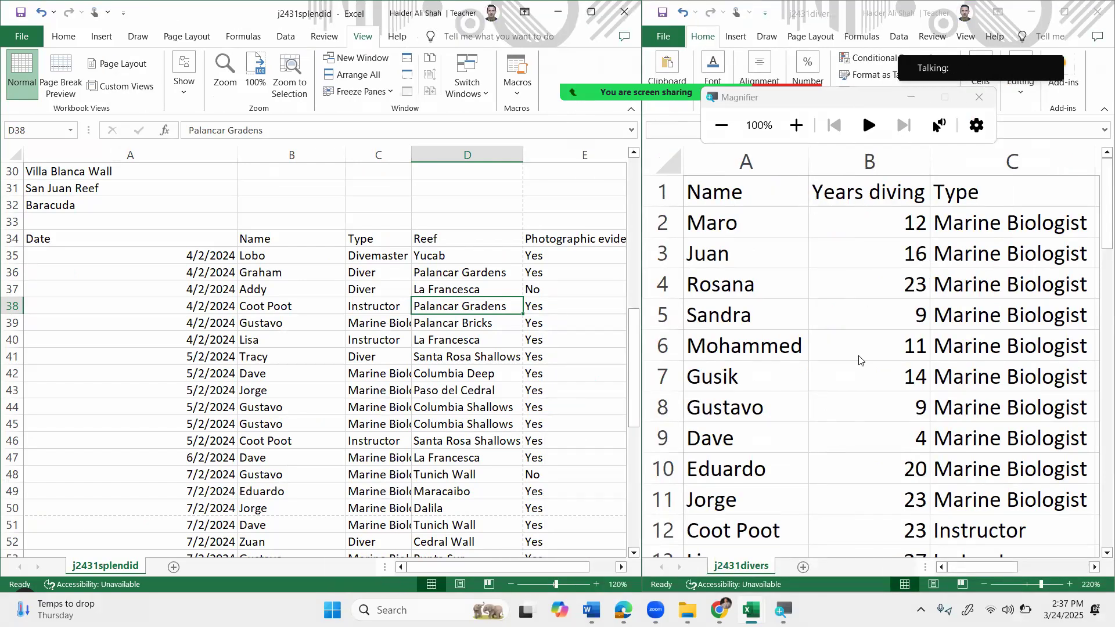
left_click(599, 20)
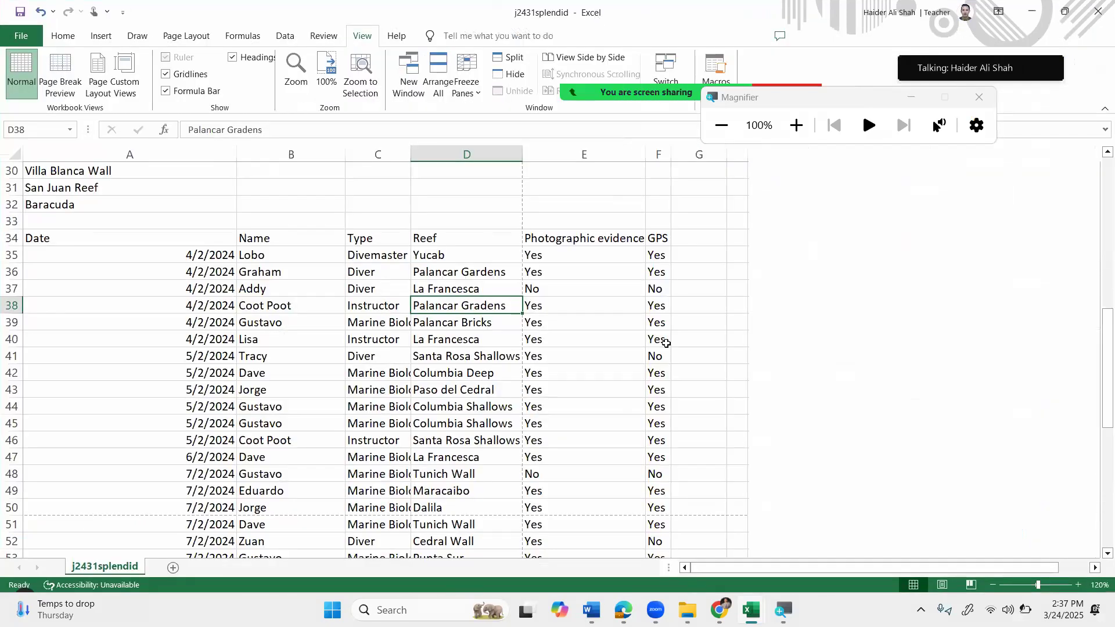
scroll(314, 344, "up", 6)
scroll(325, 429, "down", 4)
scroll(326, 429, "down", 2)
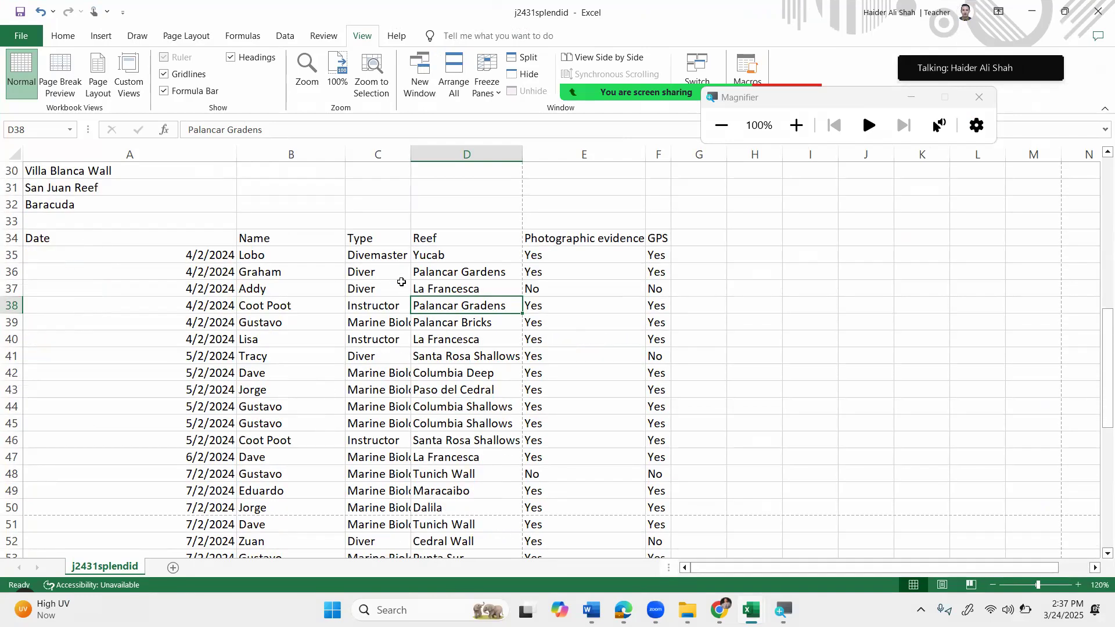
left_click(719, 610)
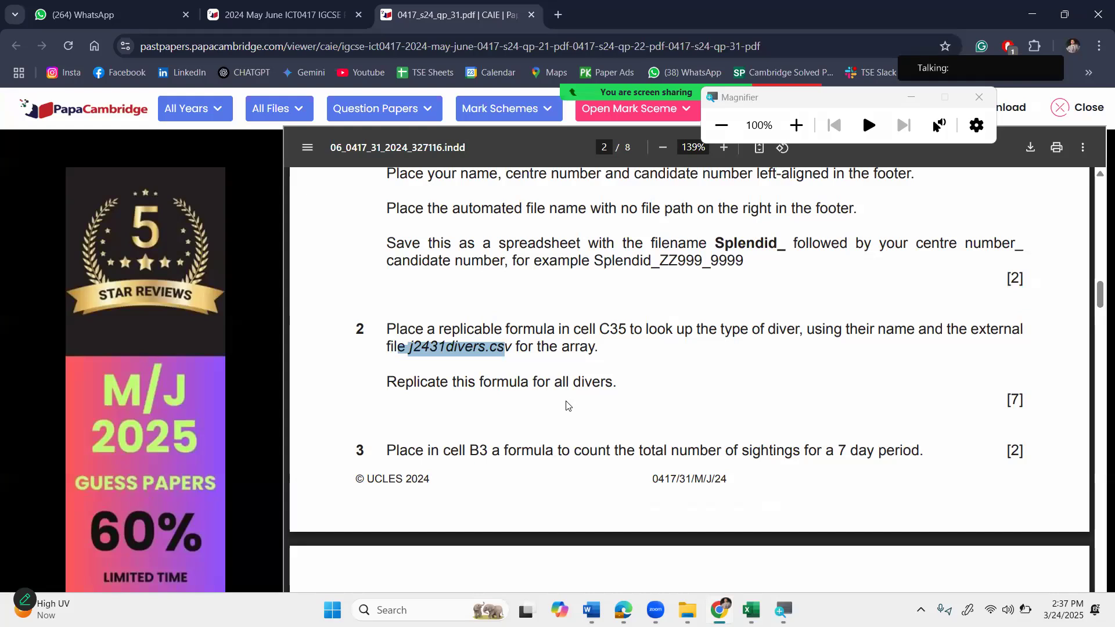
Read question 3, which asks for a B3 formula counting sightings in the 7 day period.
scroll(567, 405, "down", 1)
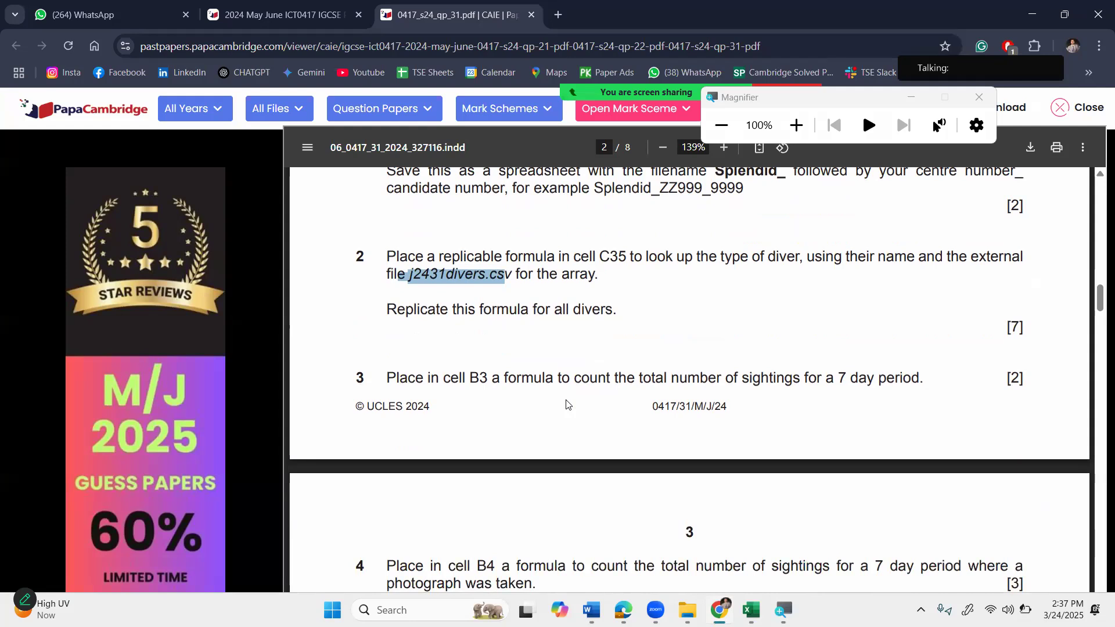
scroll(495, 309, "down", 1)
left_click_drag(450, 309, 666, 306)
left_click(550, 309)
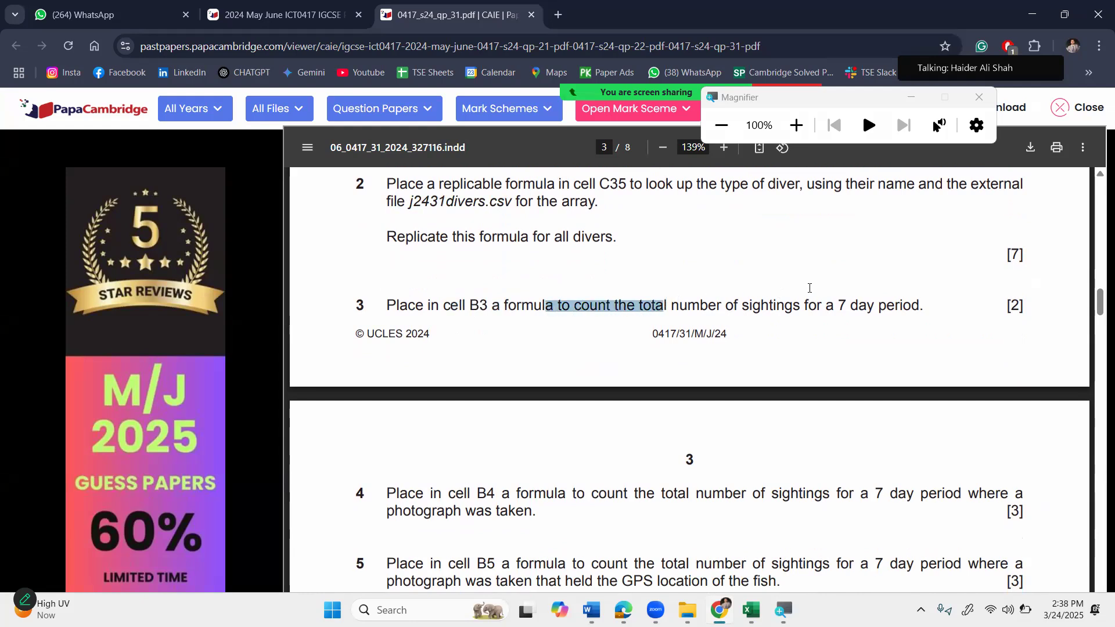
left_click_drag(793, 307, 875, 305)
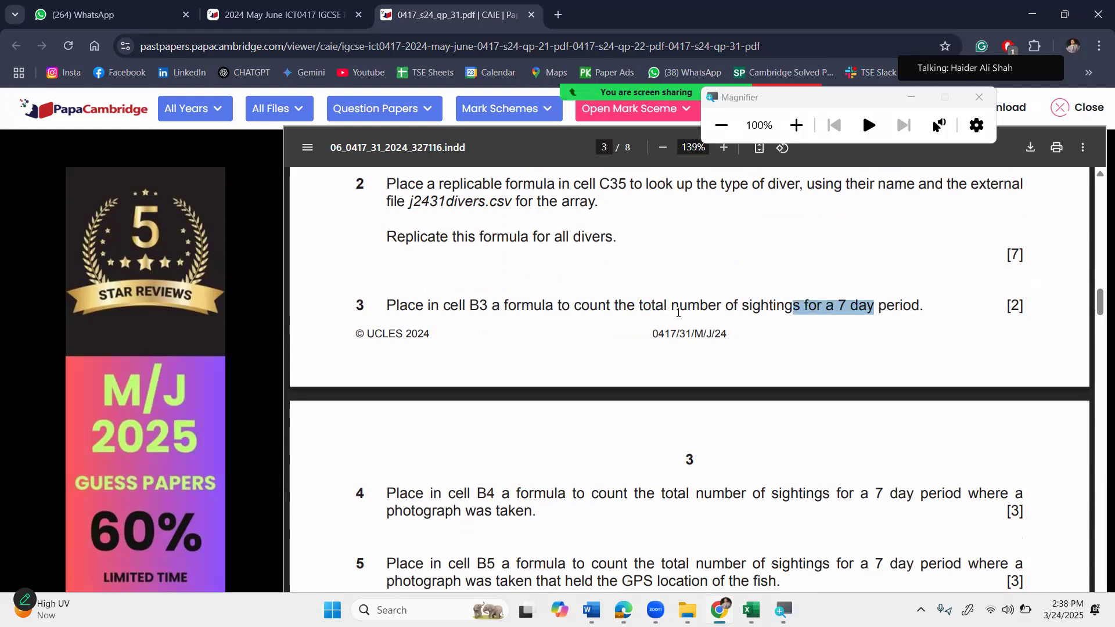
left_click(647, 306)
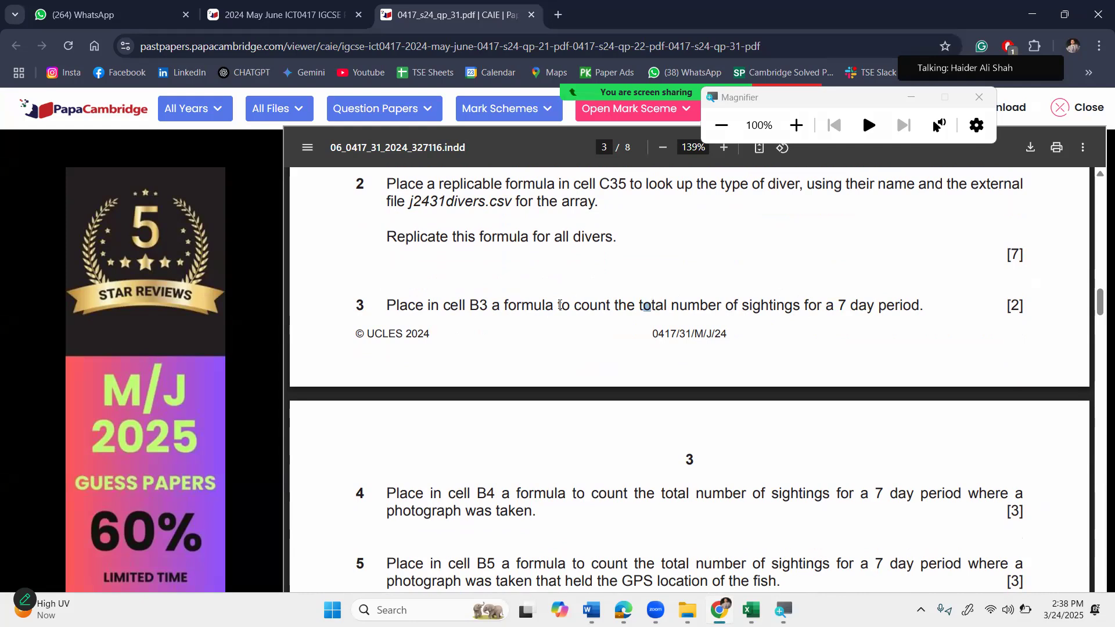
scroll(560, 305, "up", 2)
scroll(560, 305, "down", 3)
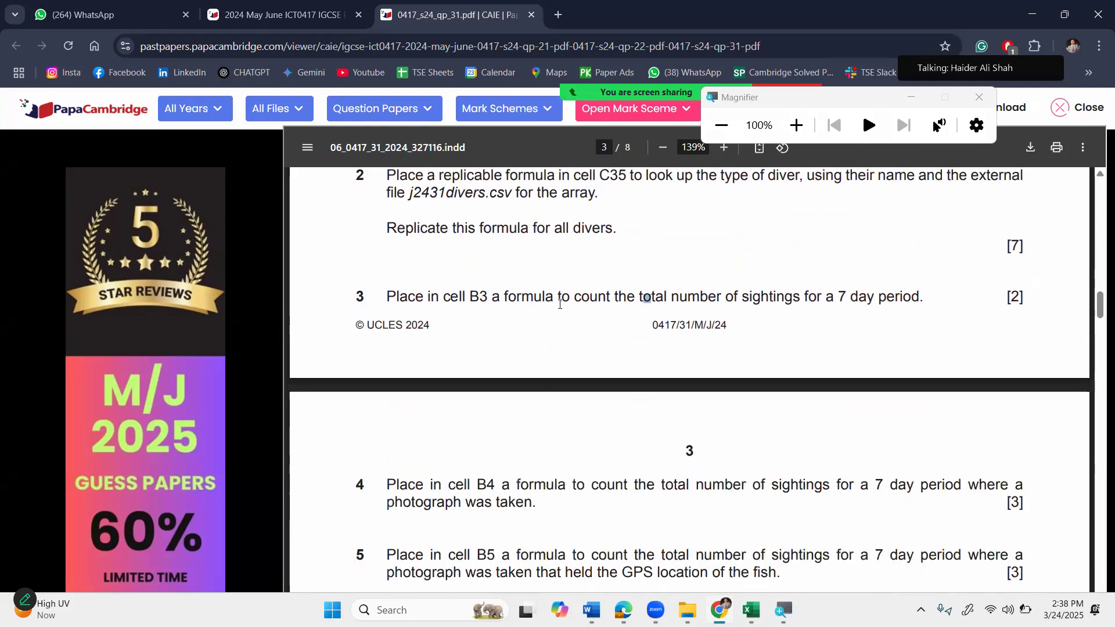
left_click_drag(522, 233, 617, 237)
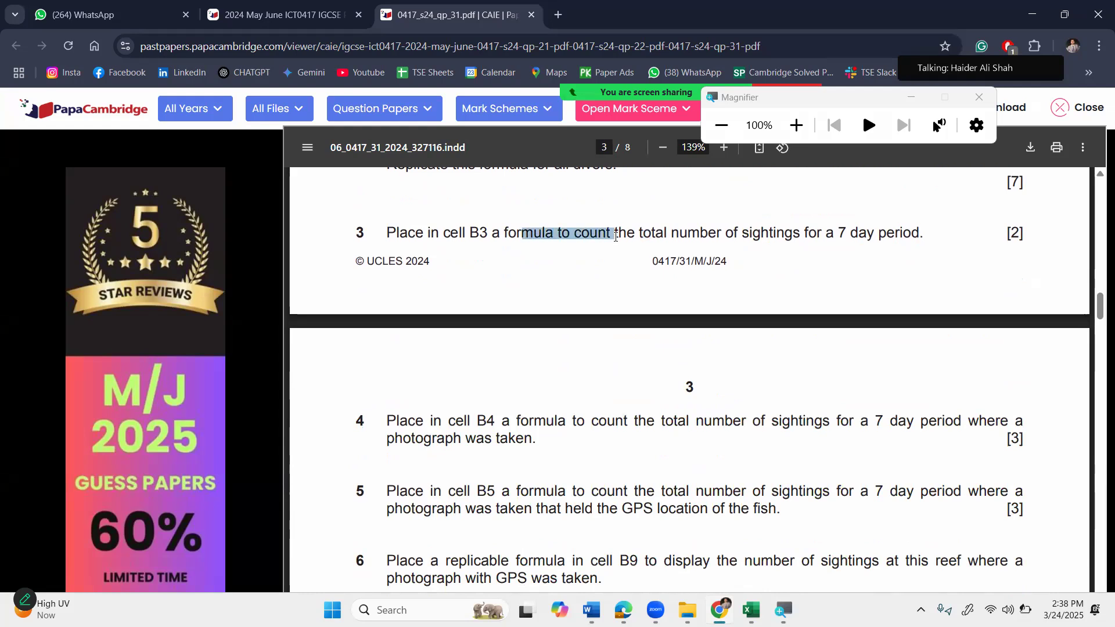
Switch to the j2431splendid workbook and select cell B3.
left_click(751, 610)
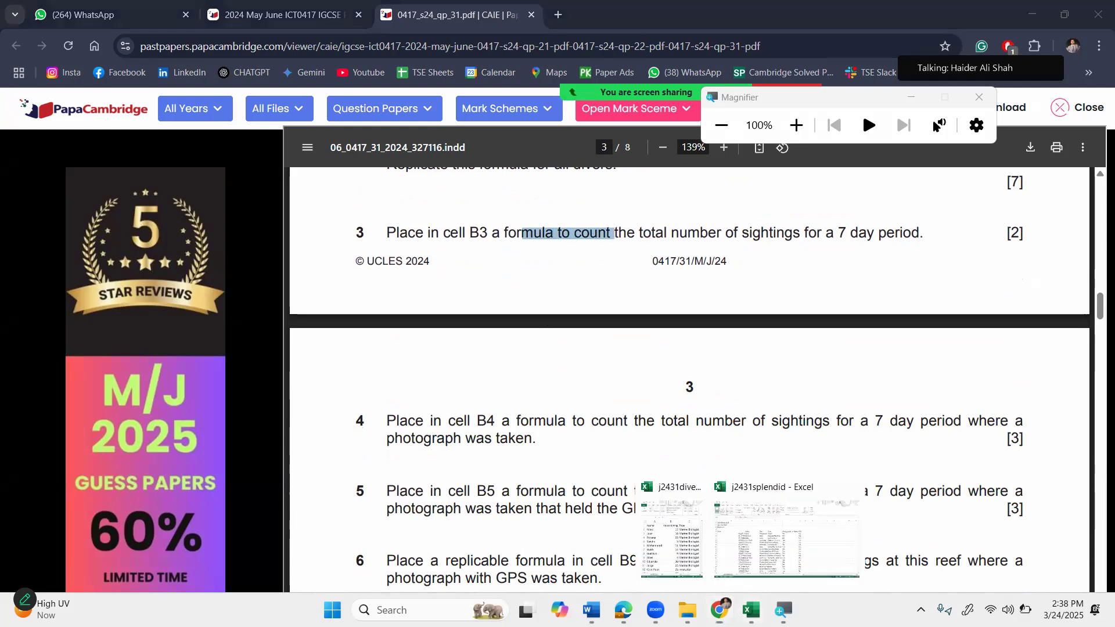
scroll(325, 282, "up", 10)
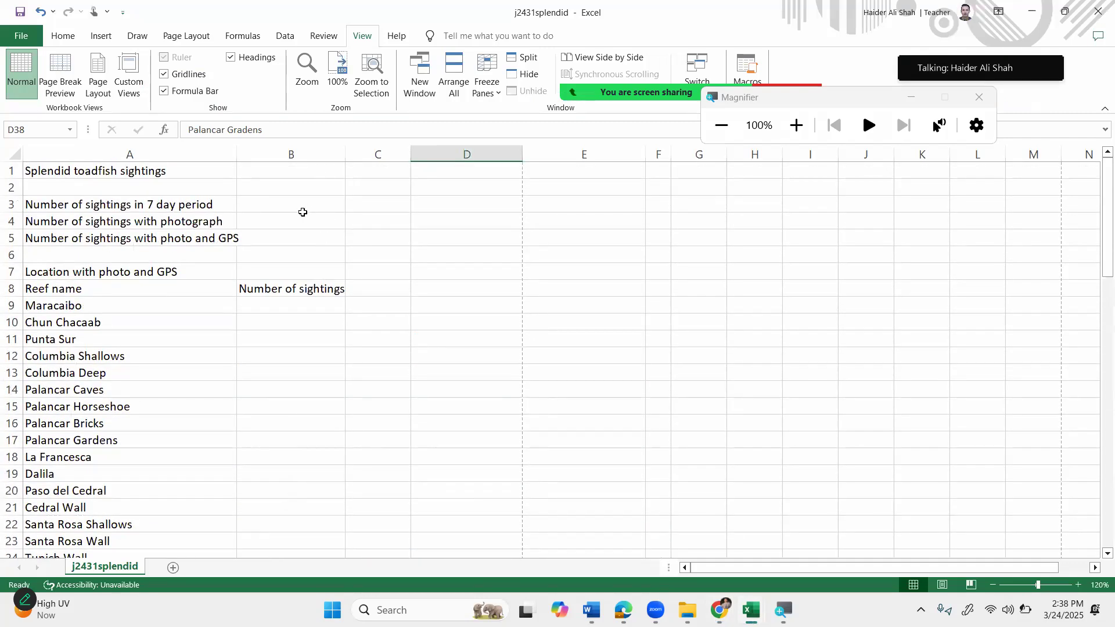
left_click(303, 208)
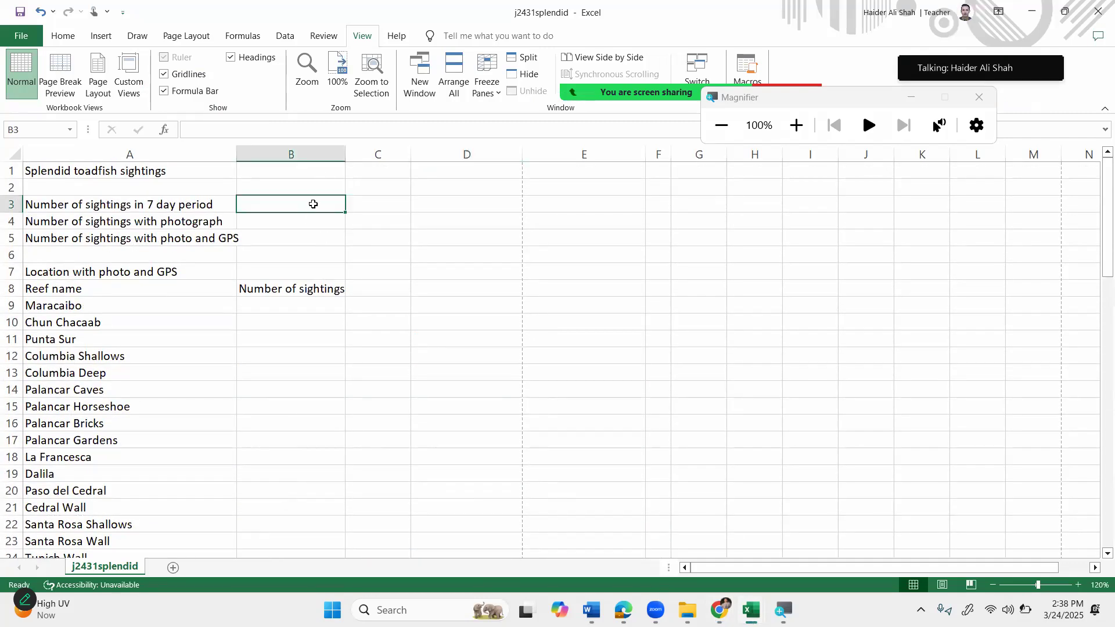
Return to the exam paper and read questions 4–6 on photographed and GPS-tagged sightings.
mouse_move(751, 610)
left_click(725, 572)
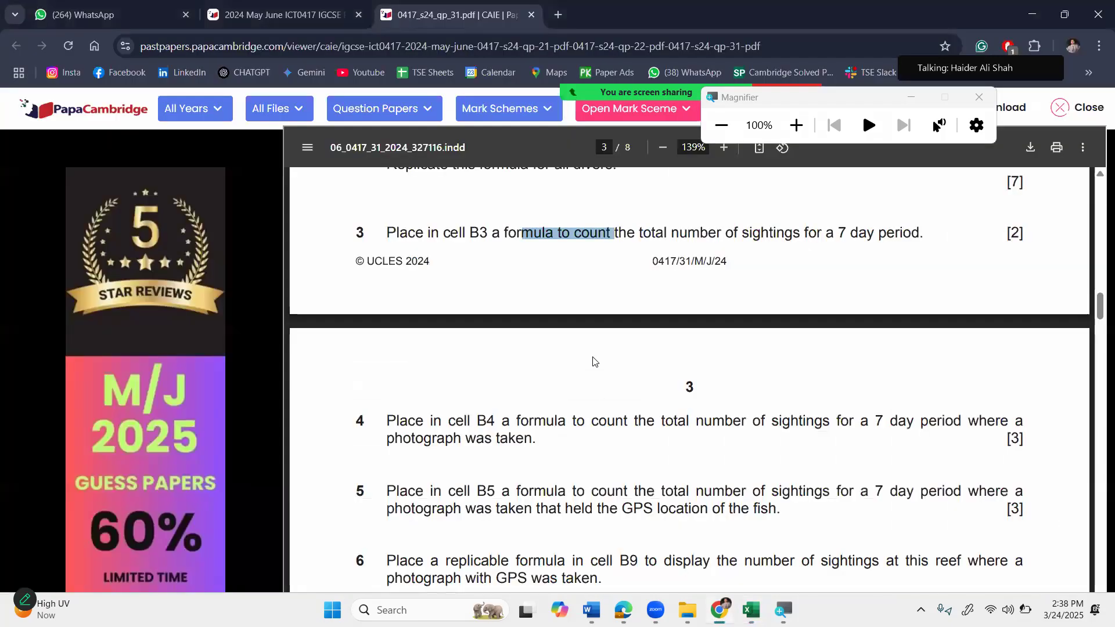
left_click(619, 290)
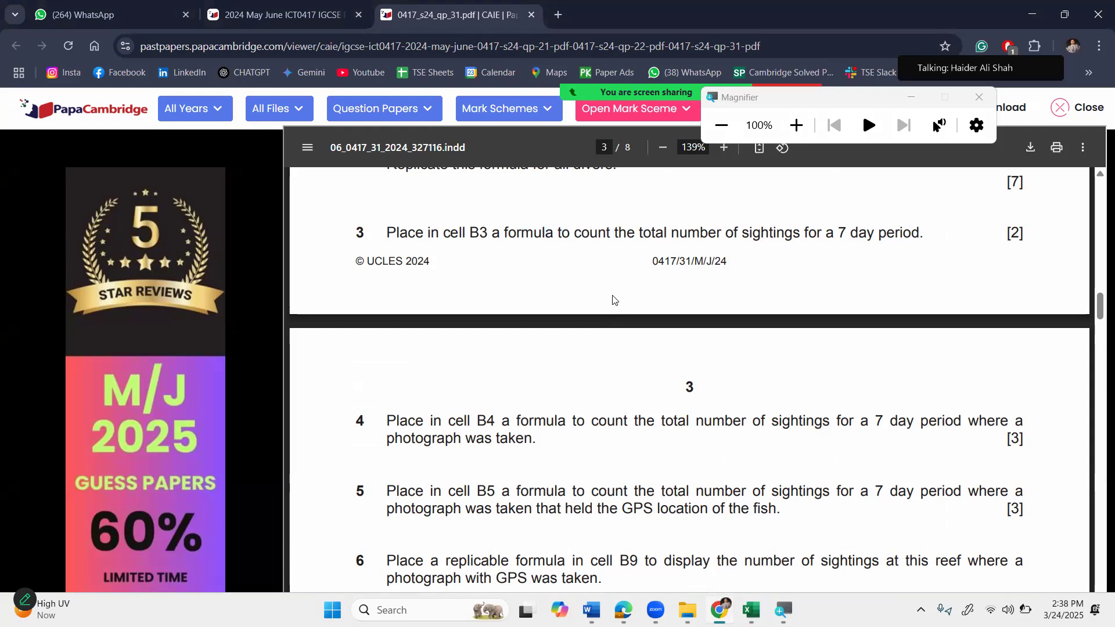
scroll(585, 379, "down", 3)
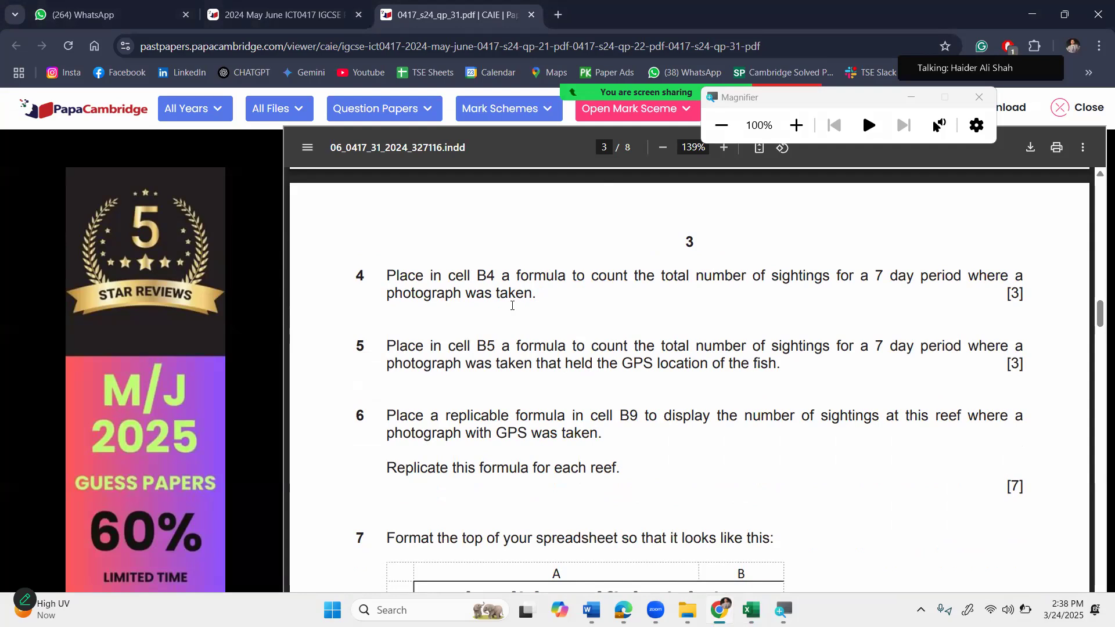
left_click_drag(534, 275, 816, 274)
left_click(663, 302)
left_click(873, 312)
Switch back to the j2431splendid workbook and look over the reef sightings list.
mouse_move(751, 610)
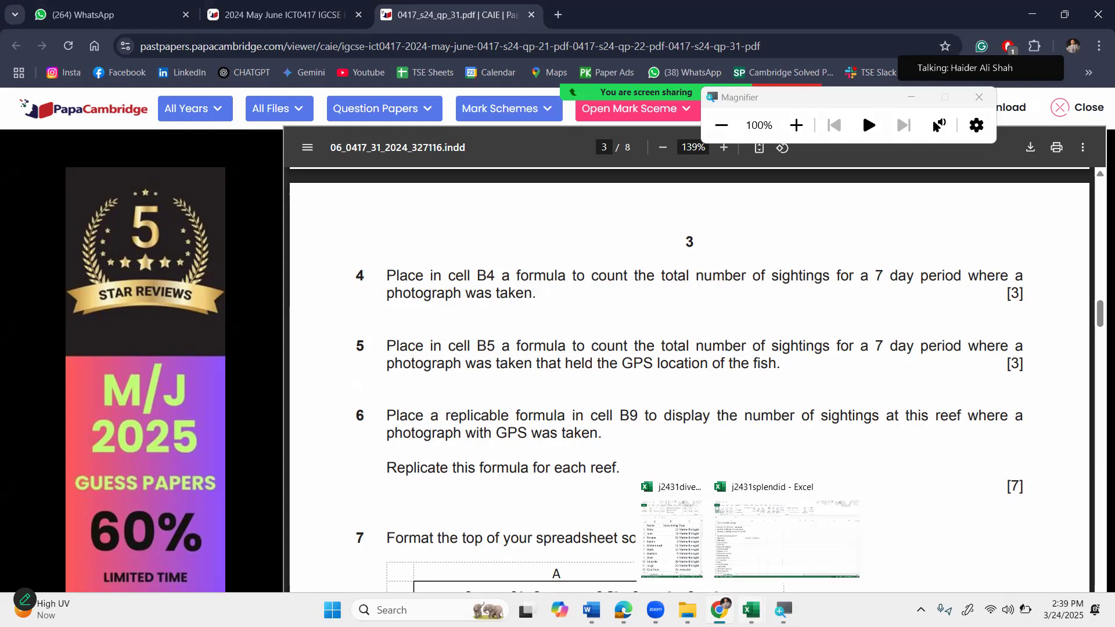
left_click(787, 537)
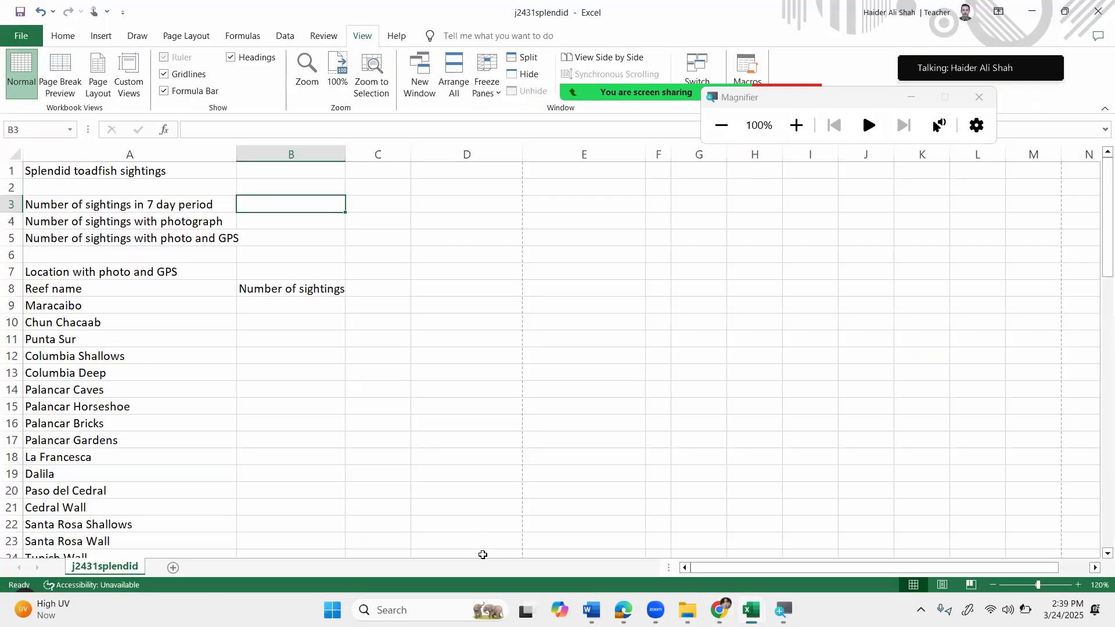
scroll(314, 388, "down", 10)
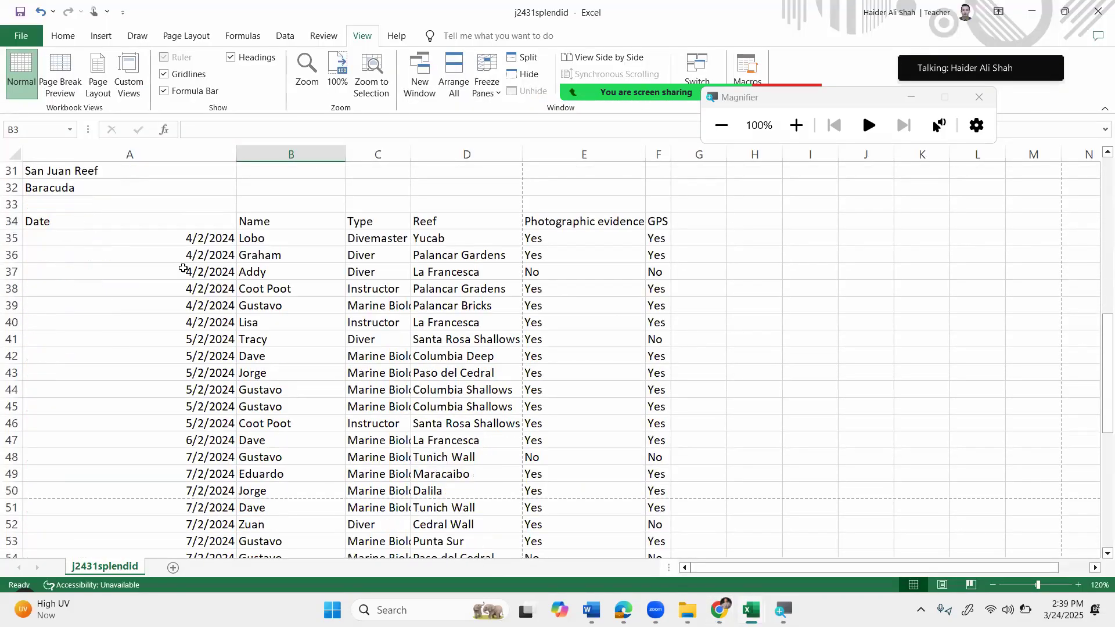
left_click_drag(176, 238, 192, 459)
scroll(174, 396, "up", 4)
scroll(174, 397, "up", 7)
scroll(177, 401, "down", 10)
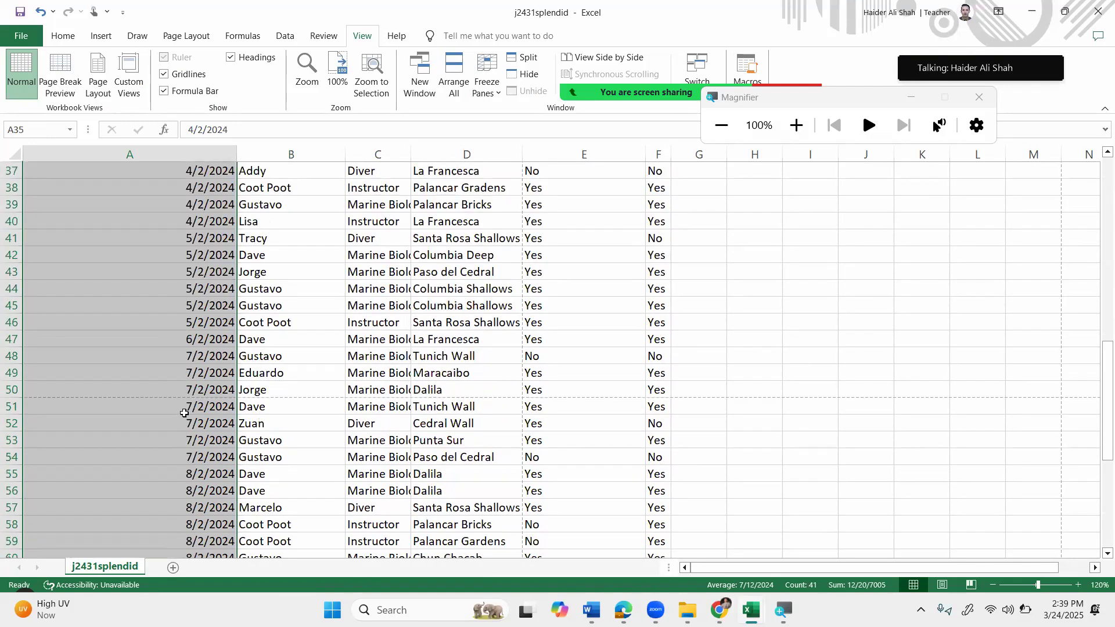
scroll(187, 415, "up", 9)
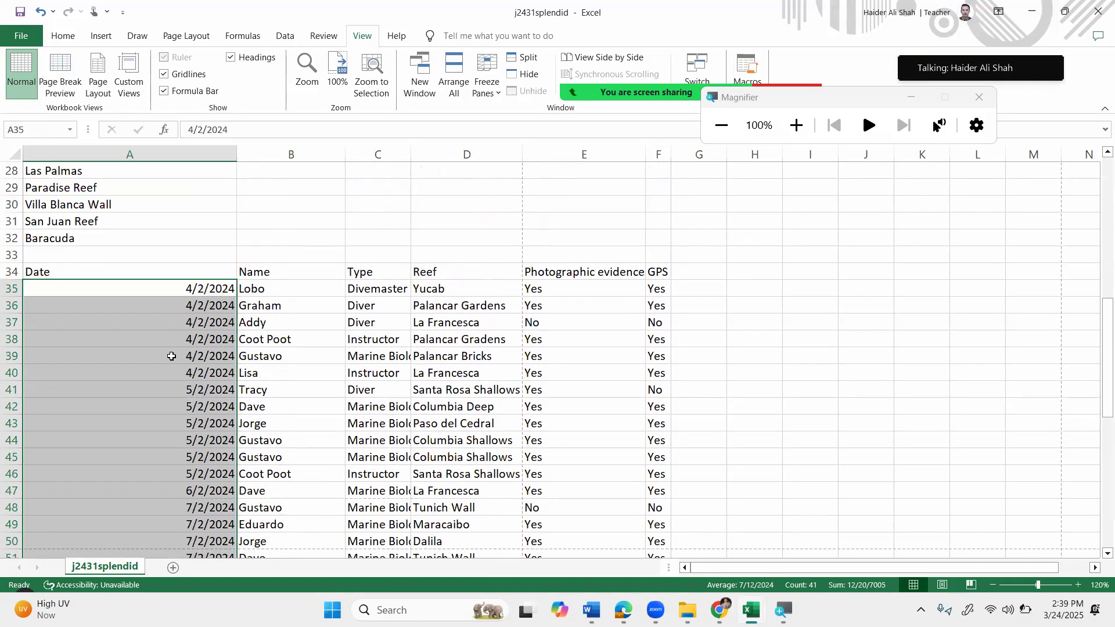
Select the dates from A35 down to A75 to check the range, then select B3.
left_click(145, 287)
left_click_drag(144, 287, 164, 533)
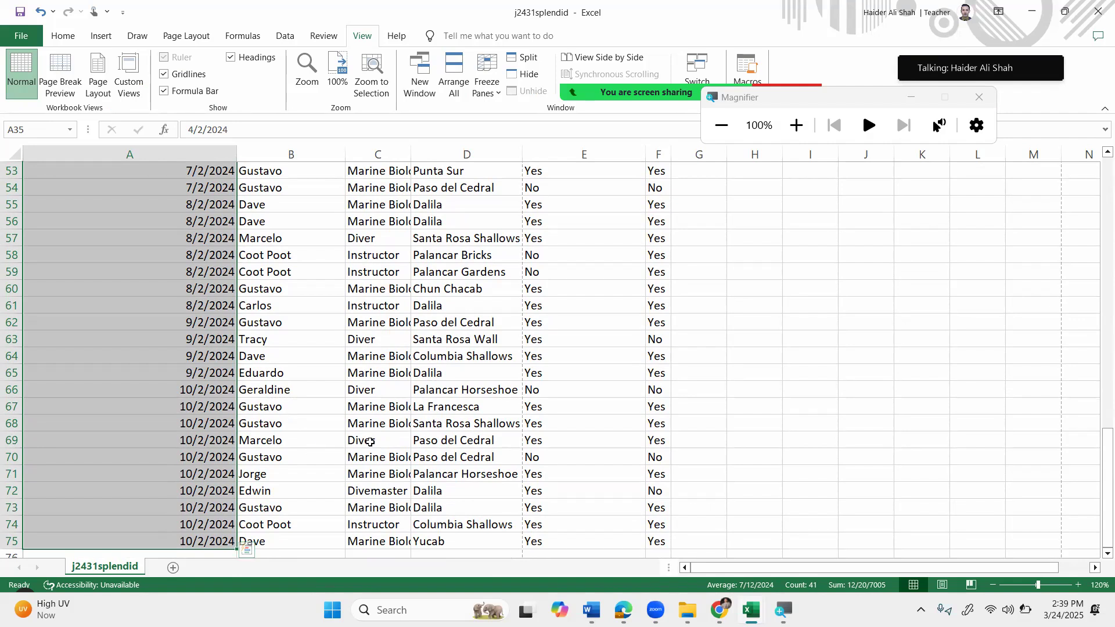
scroll(348, 432, "up", 8)
scroll(398, 418, "up", 9)
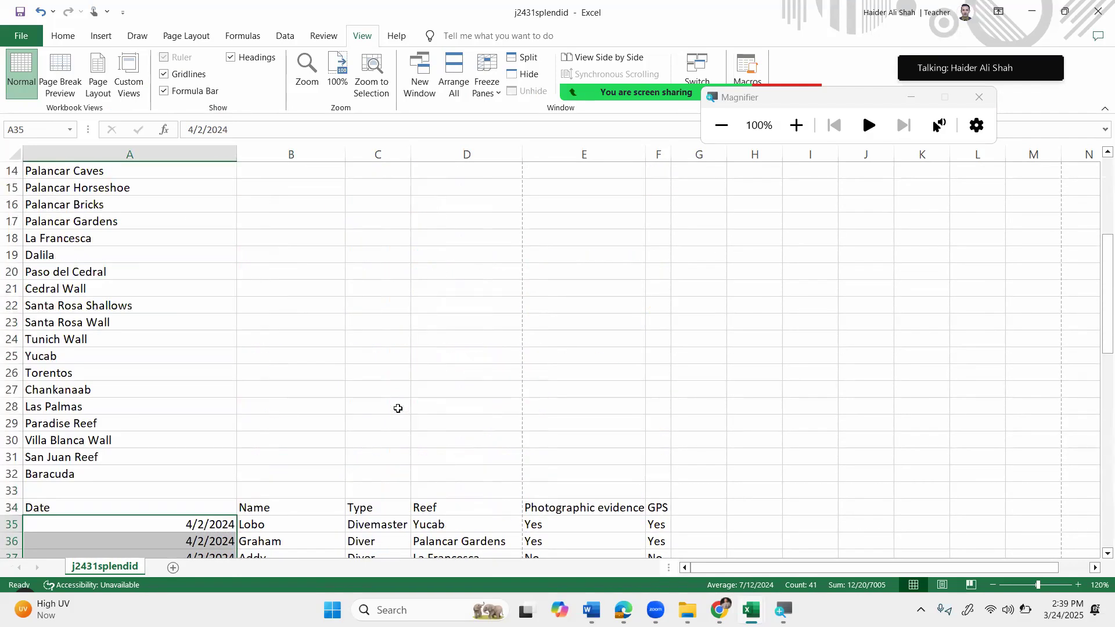
left_click(302, 196)
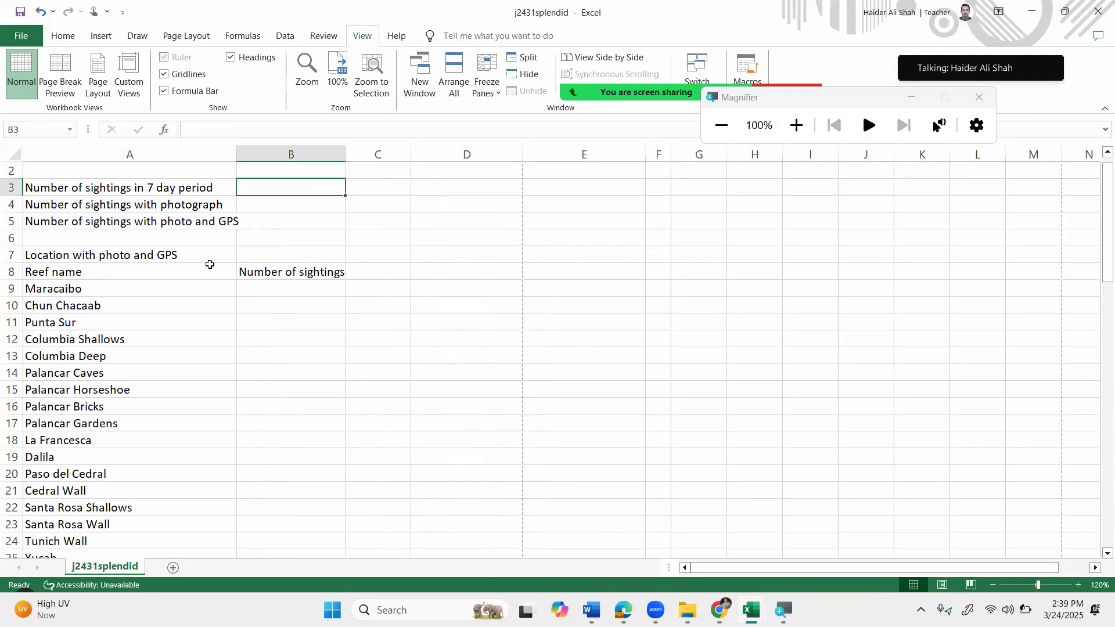
Enter =COUNT(A35:A75) in B3, giving 41 sightings for the 7-day period.
type("=count")
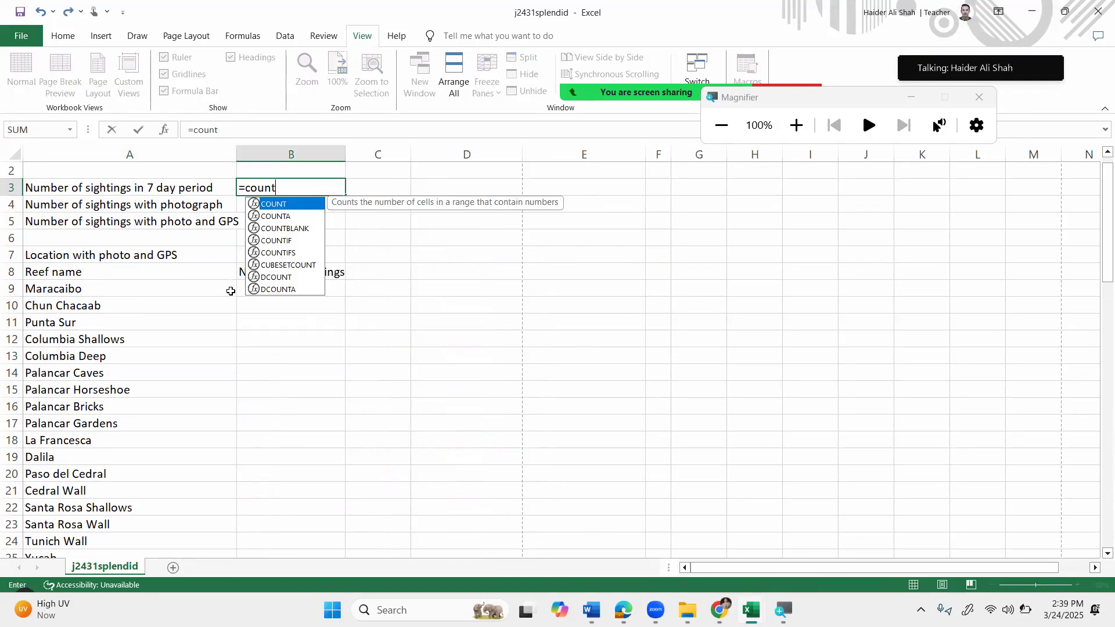
type("(")
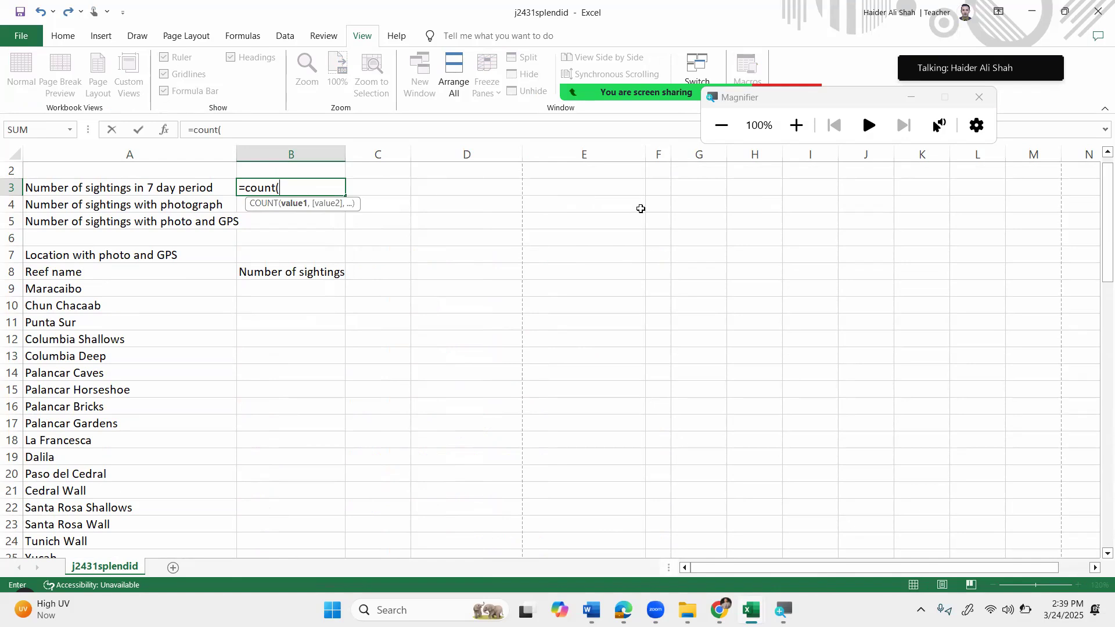
scroll(137, 438, "down", 7)
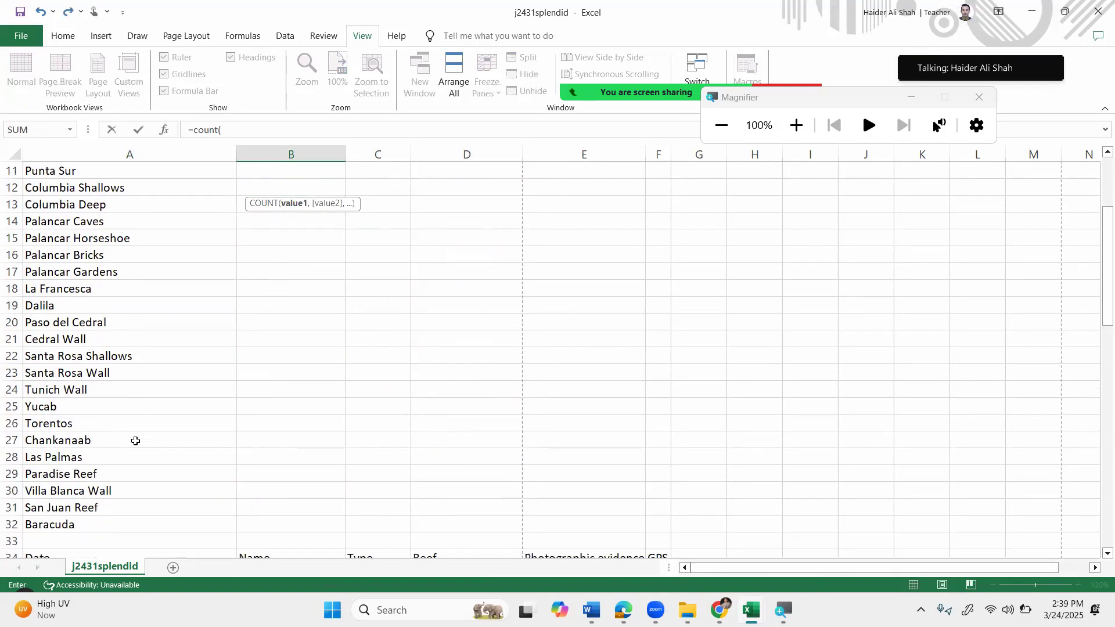
left_click(156, 371)
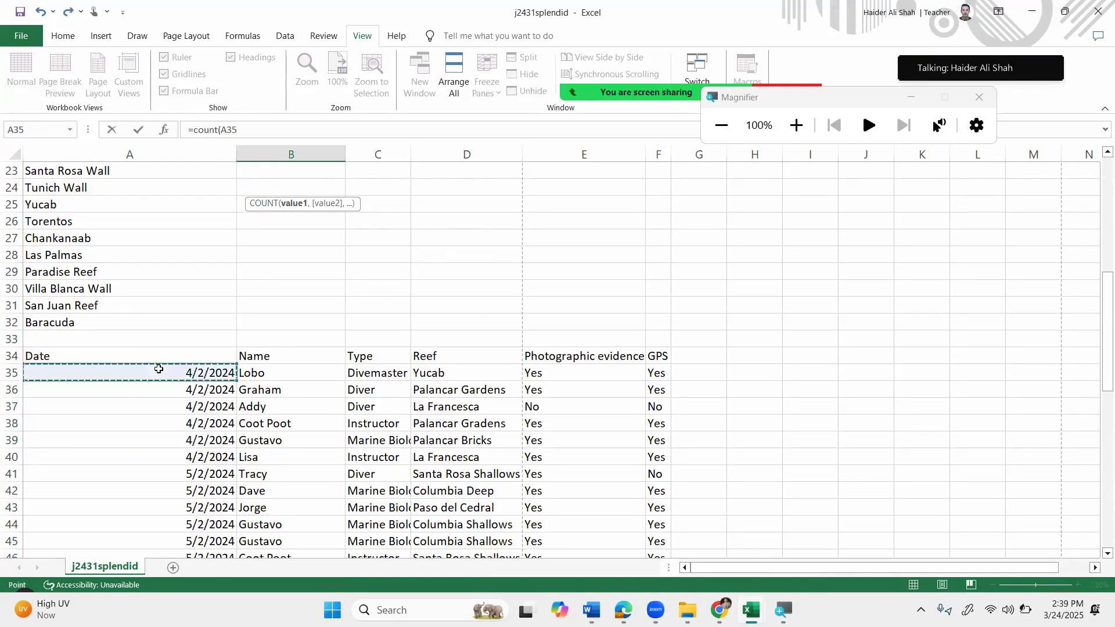
key("ctrl+shift+Down")
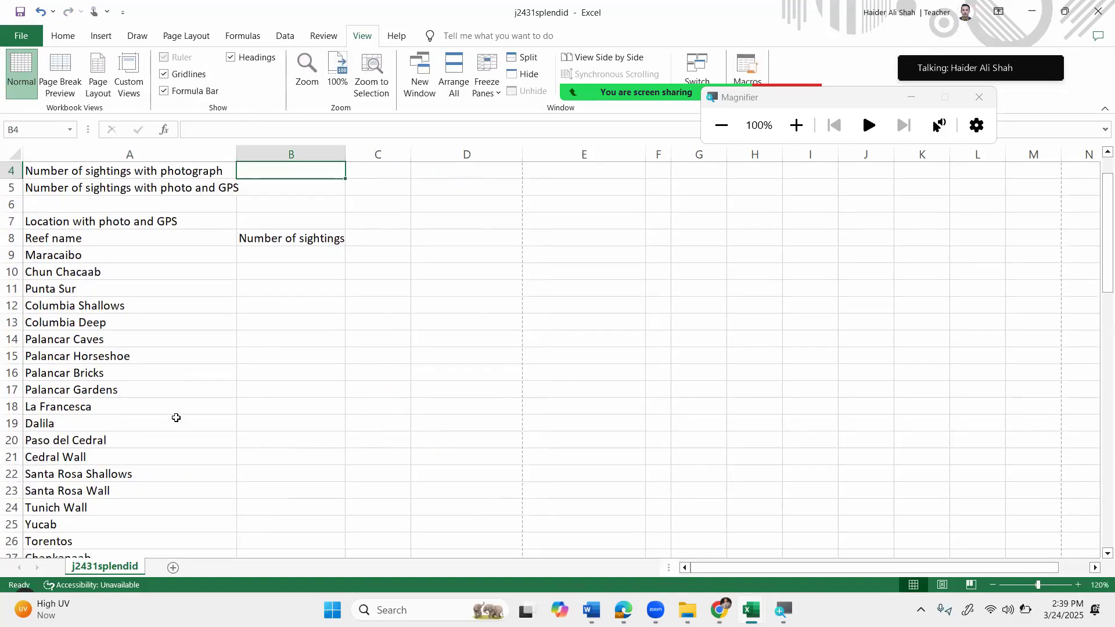
scroll(294, 203, "up", 1)
scroll(293, 203, "up", 1)
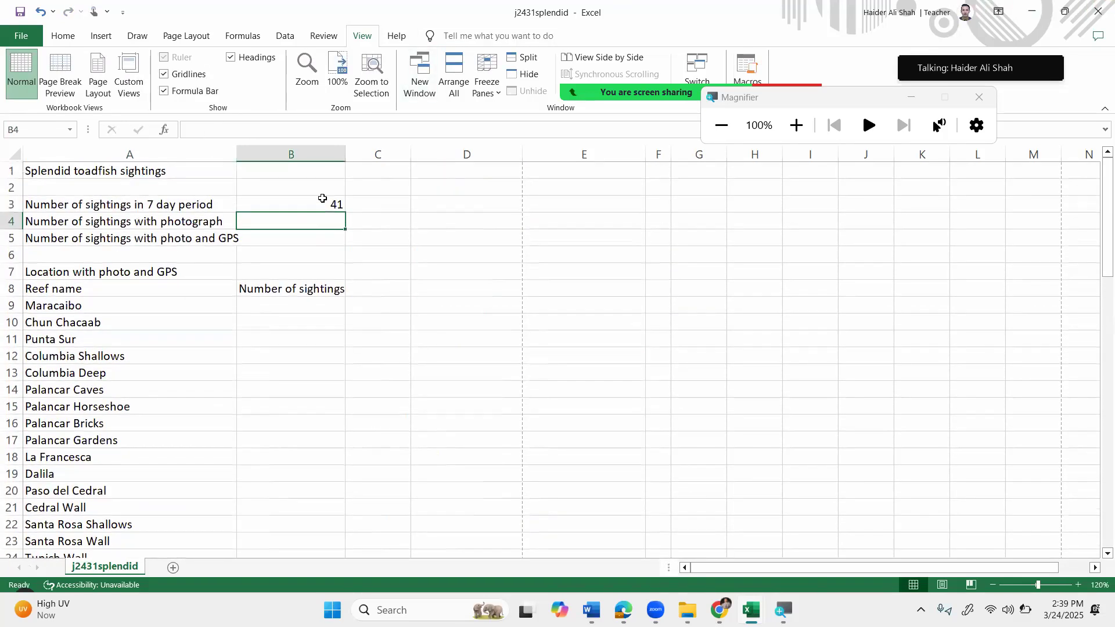
left_click(323, 201)
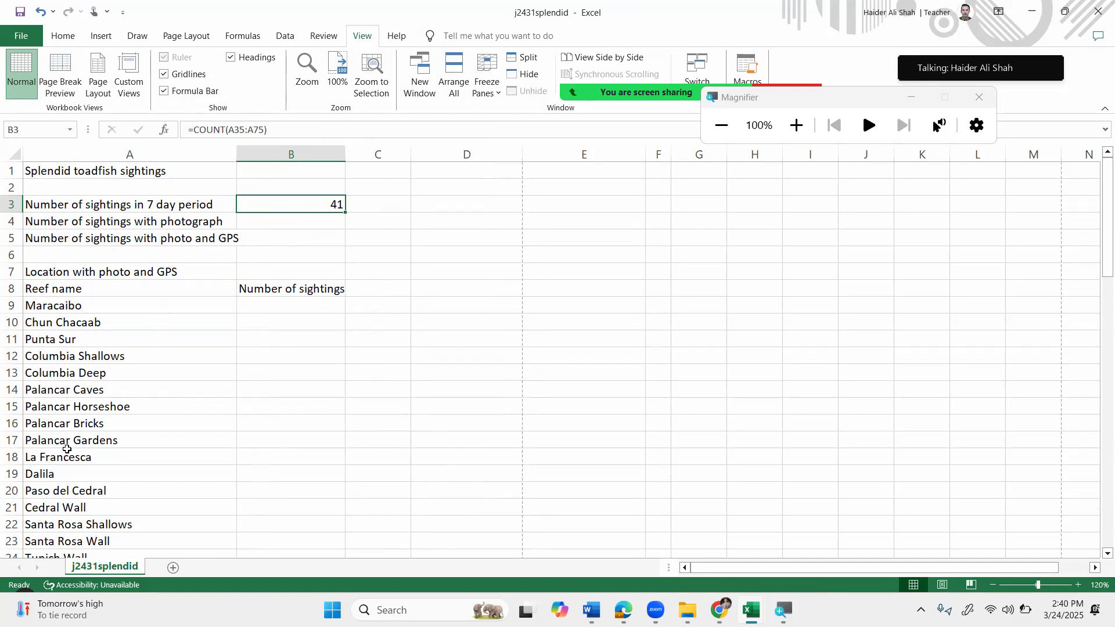
Check the dates behind B3's count of 41, select B4, and return to the exam paper.
scroll(67, 449, "down", 7)
left_click(159, 391)
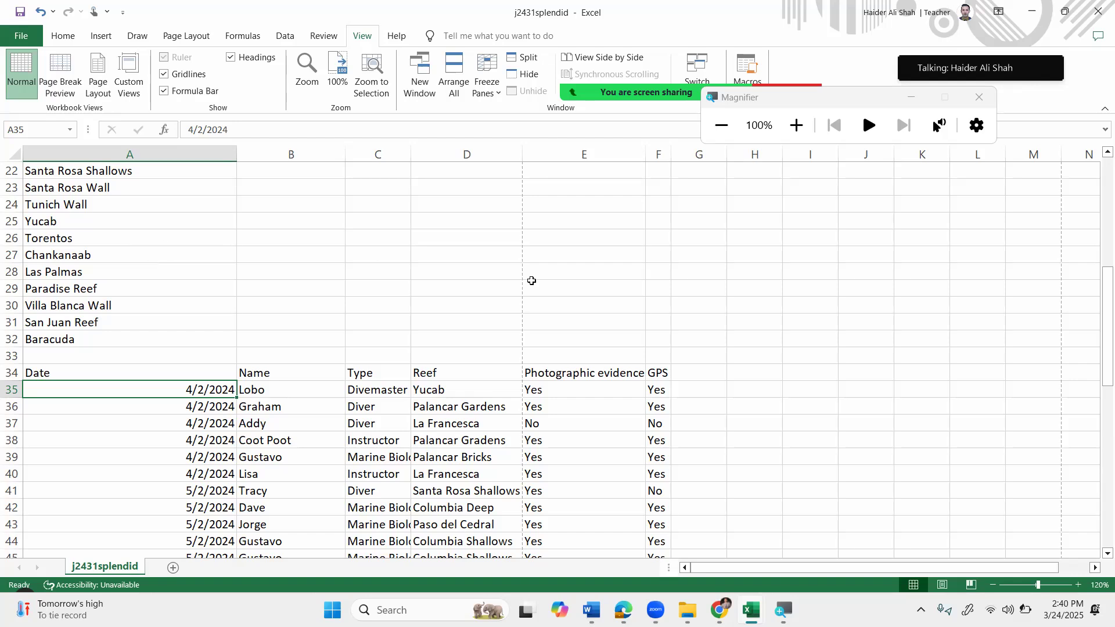
left_click(766, 239)
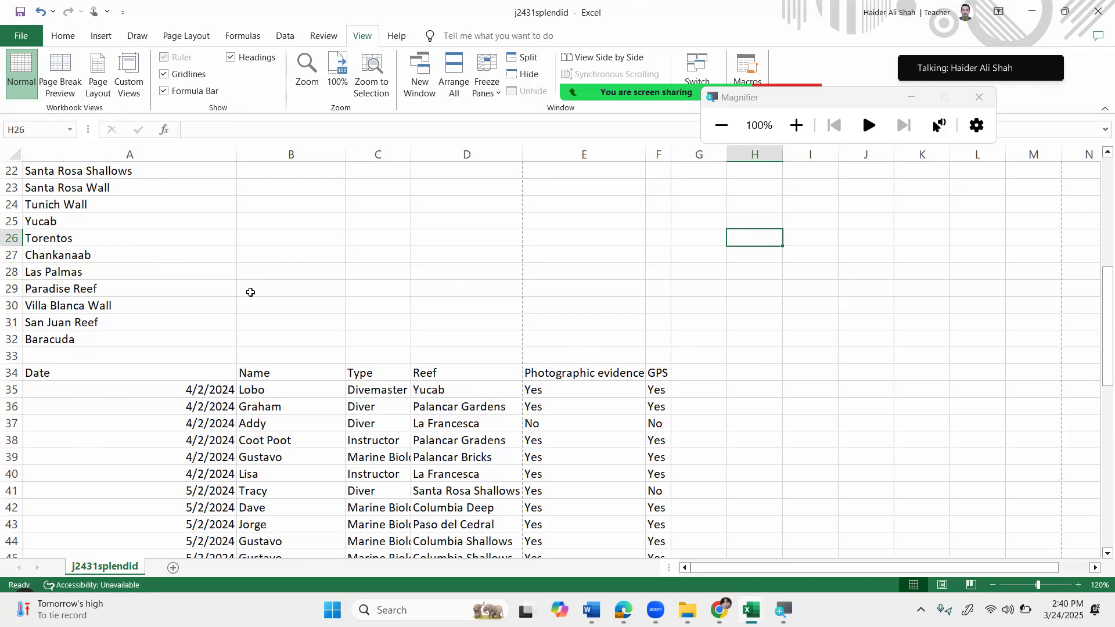
scroll(318, 262, "up", 3)
scroll(317, 262, "up", 4)
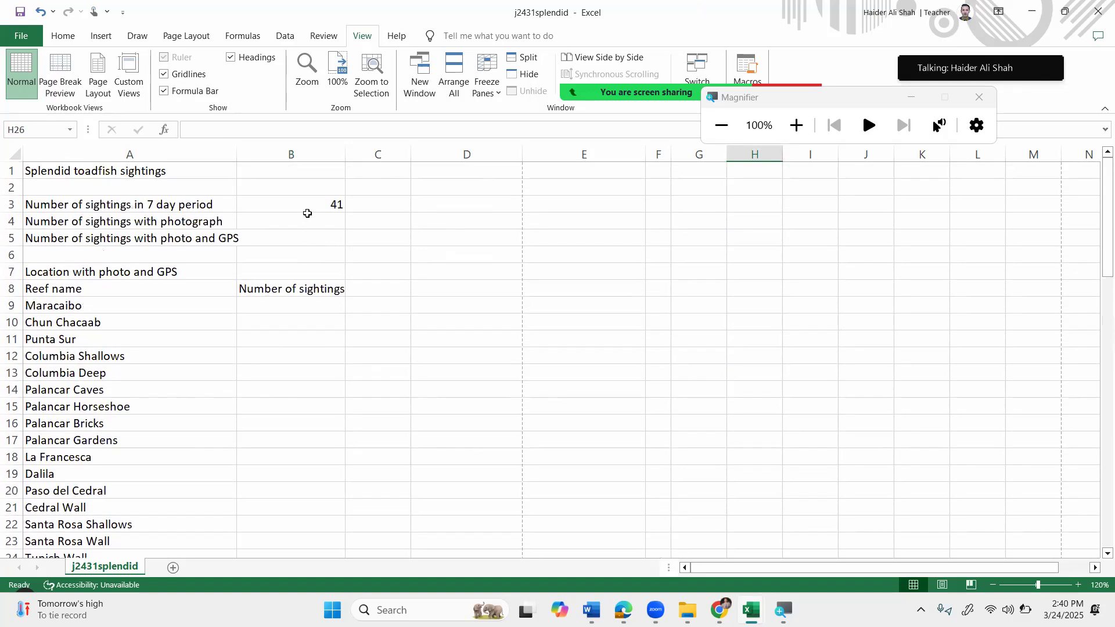
left_click(287, 227)
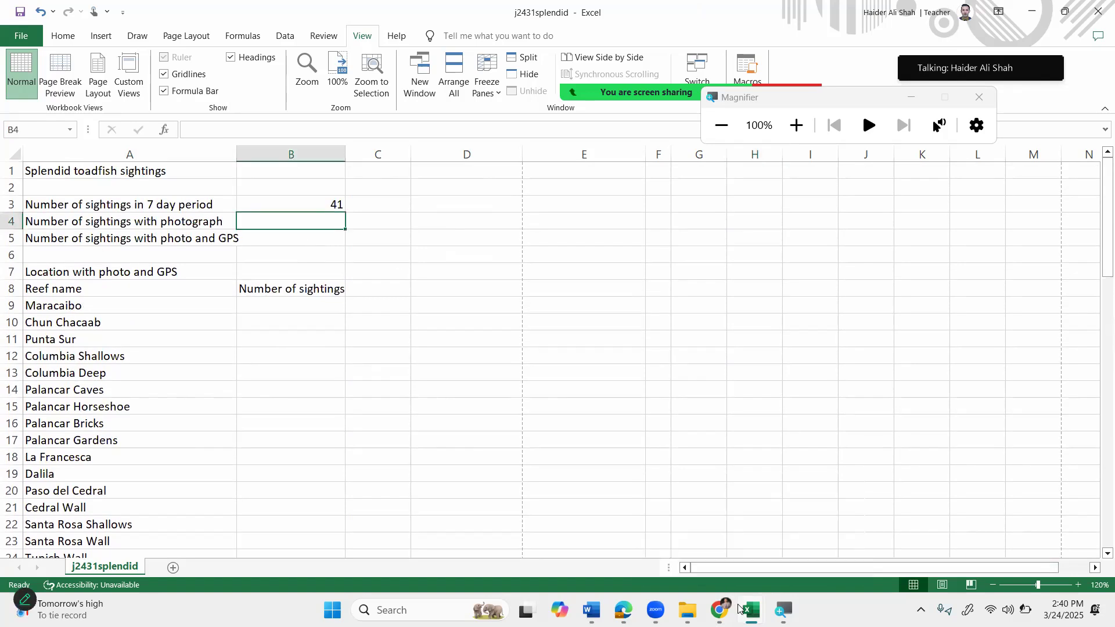
left_click(720, 610)
scroll(414, 255, "down", 1)
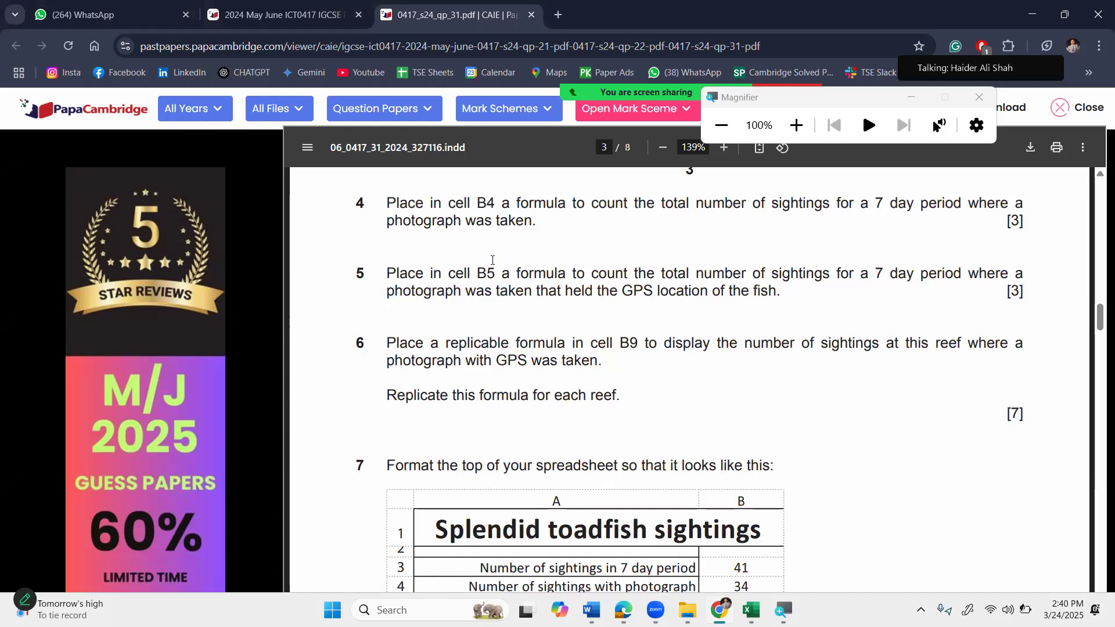
Read question 5 about counting sightings with a GPS location.
left_click_drag(592, 277, 615, 276)
left_click(799, 301)
left_click_drag(770, 283, 768, 280)
left_click_drag(608, 290, 689, 299)
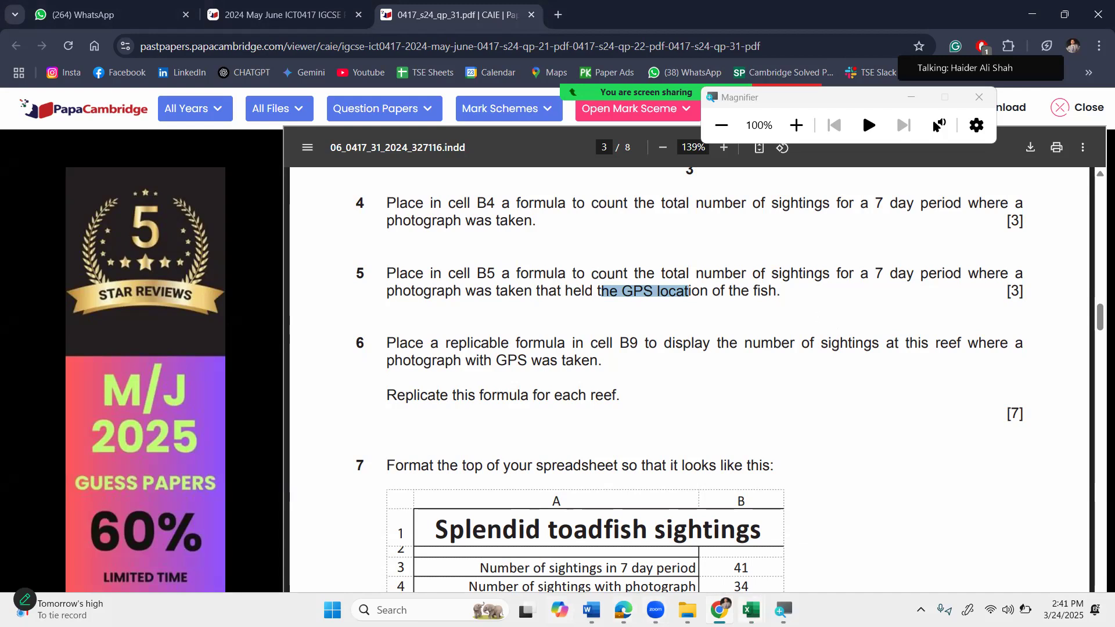
Switch back to j2431splendid and scroll to the Photographic evidence and GPS columns.
mouse_move(755, 612)
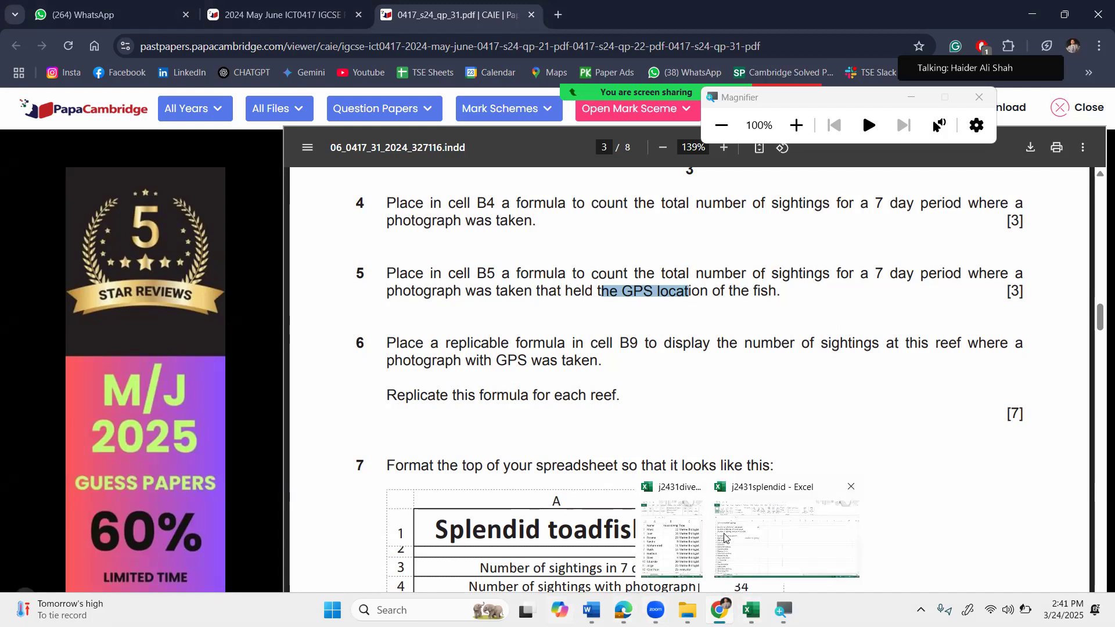
left_click(756, 553)
scroll(651, 535, "down", 8)
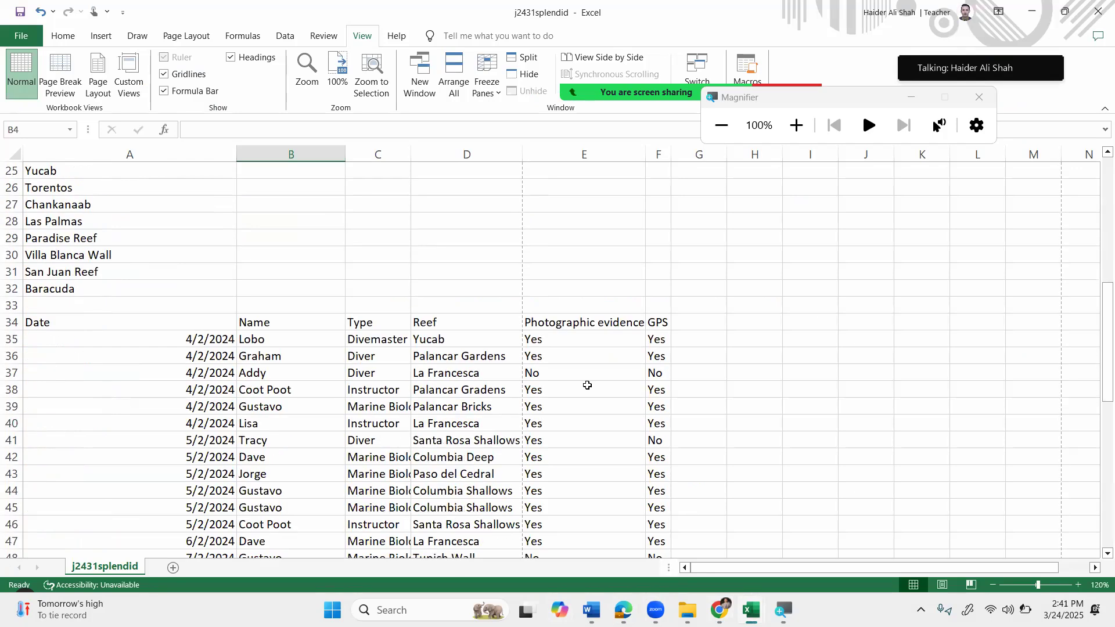
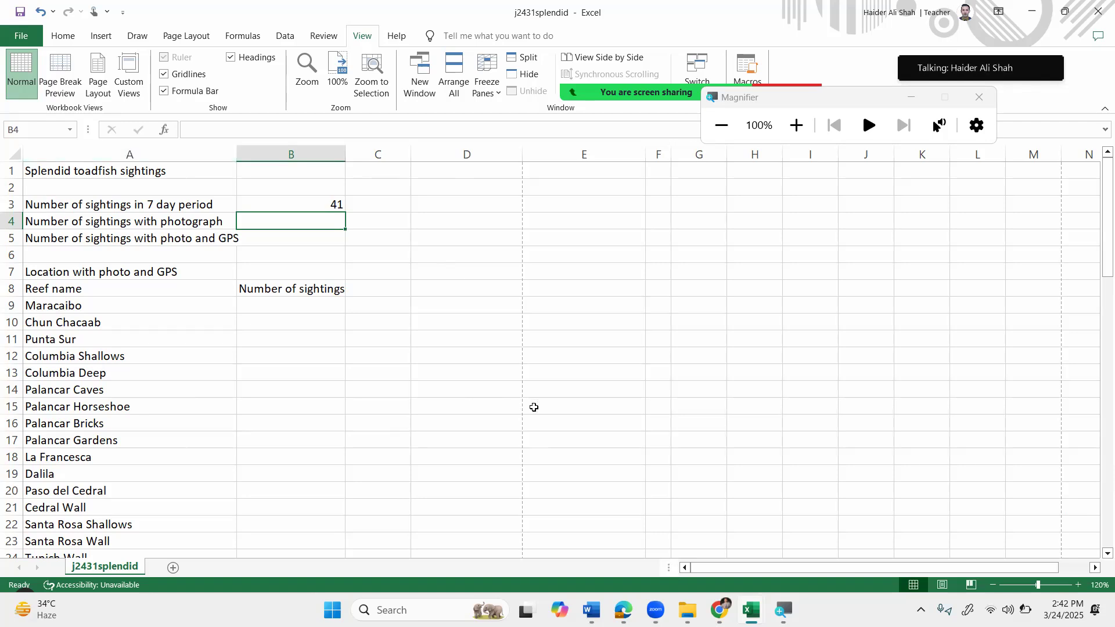
Inspect the Photographic evidence values from E35 downward, then scroll back to the top of the sheet.
scroll(532, 406, "down", 7)
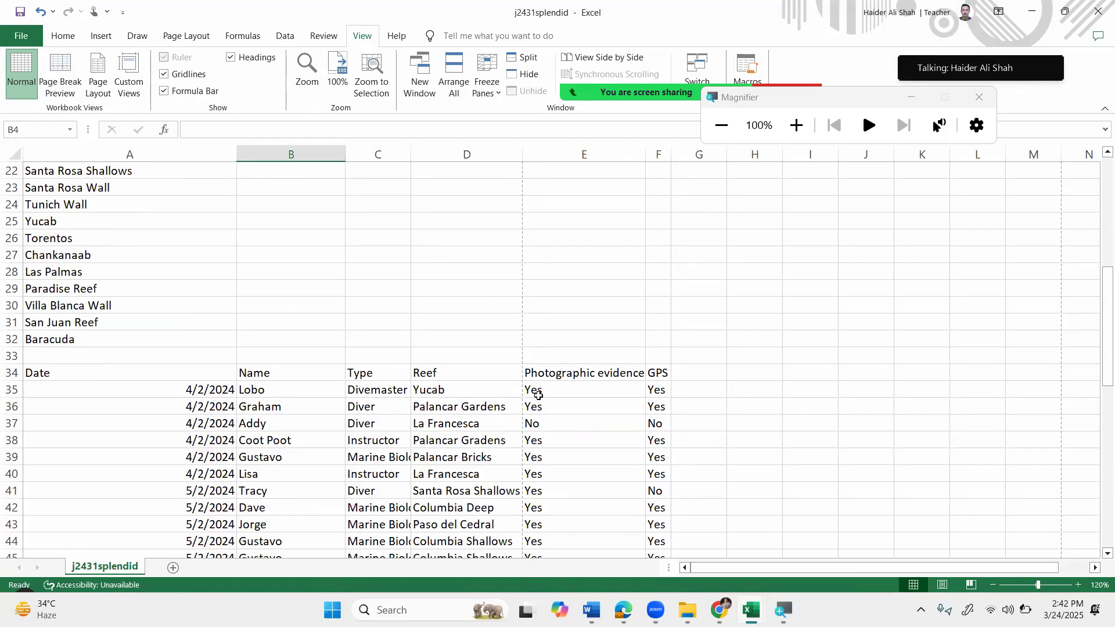
left_click_drag(538, 393, 542, 415)
left_click(539, 390)
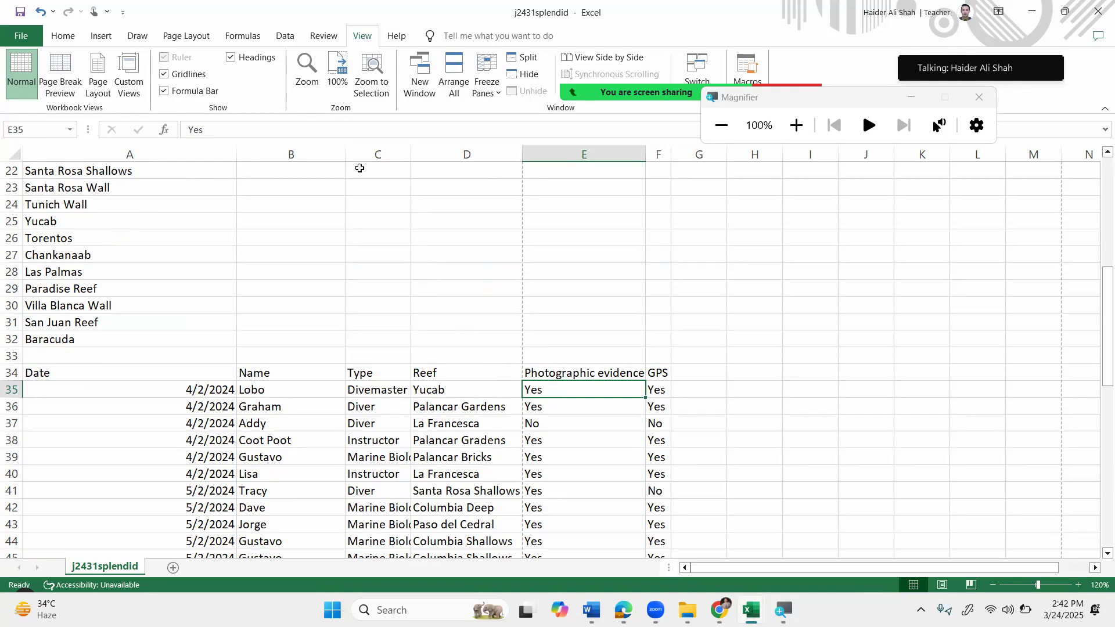
scroll(239, 100, "up", 7)
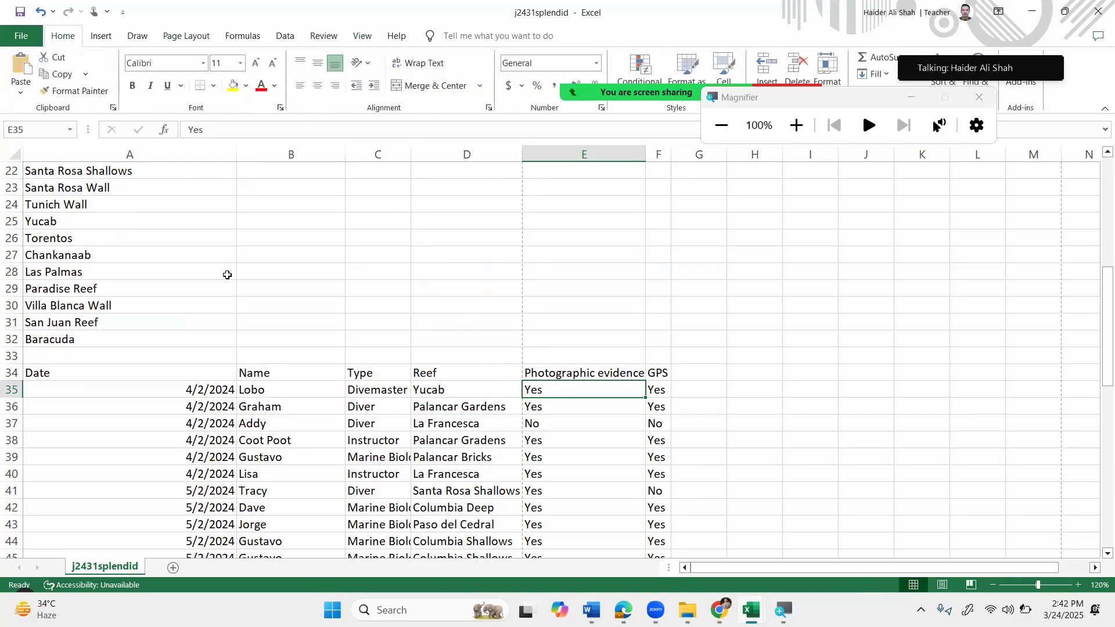
scroll(227, 275, "up", 7)
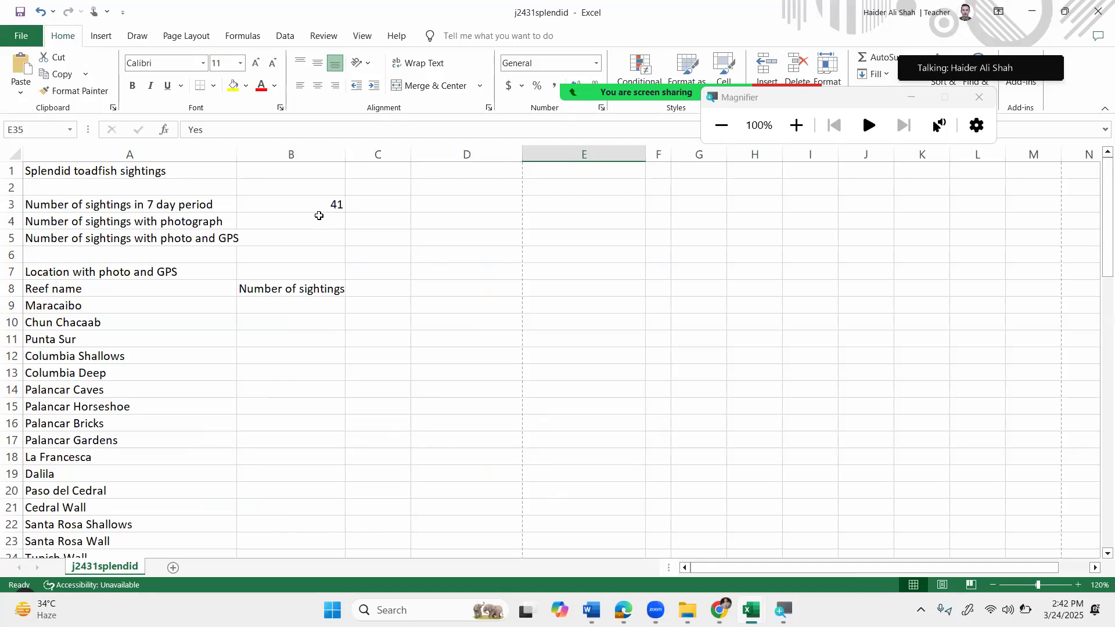
Enter =COUNTIF(E35:E75,"Yes") in B4 to count sightings with a photograph (34).
left_click(319, 216)
type("=c")
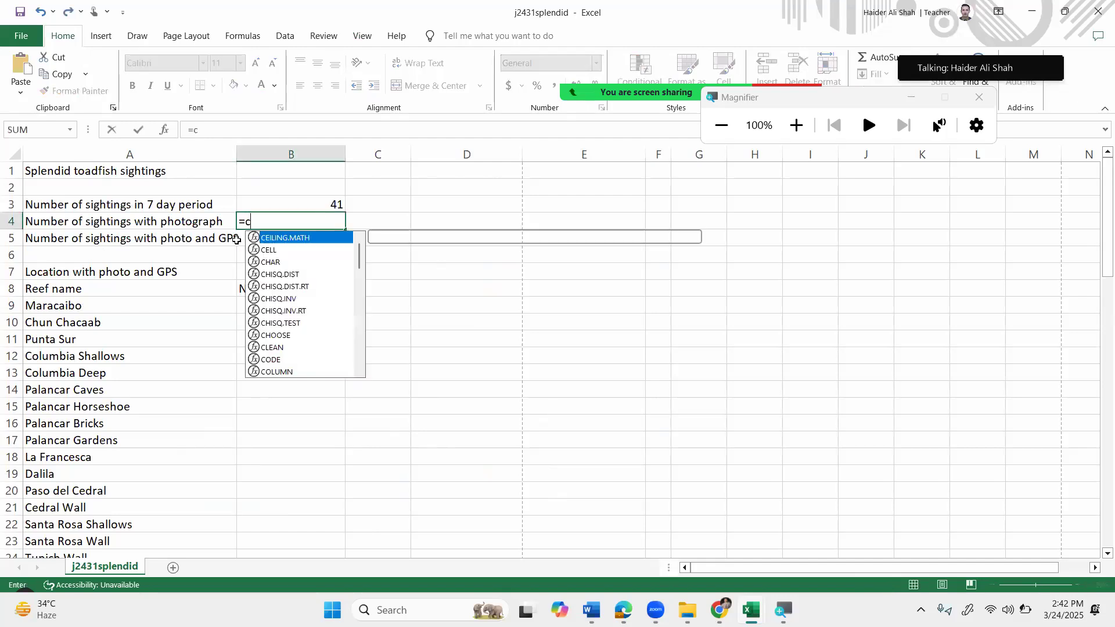
type("ountif(")
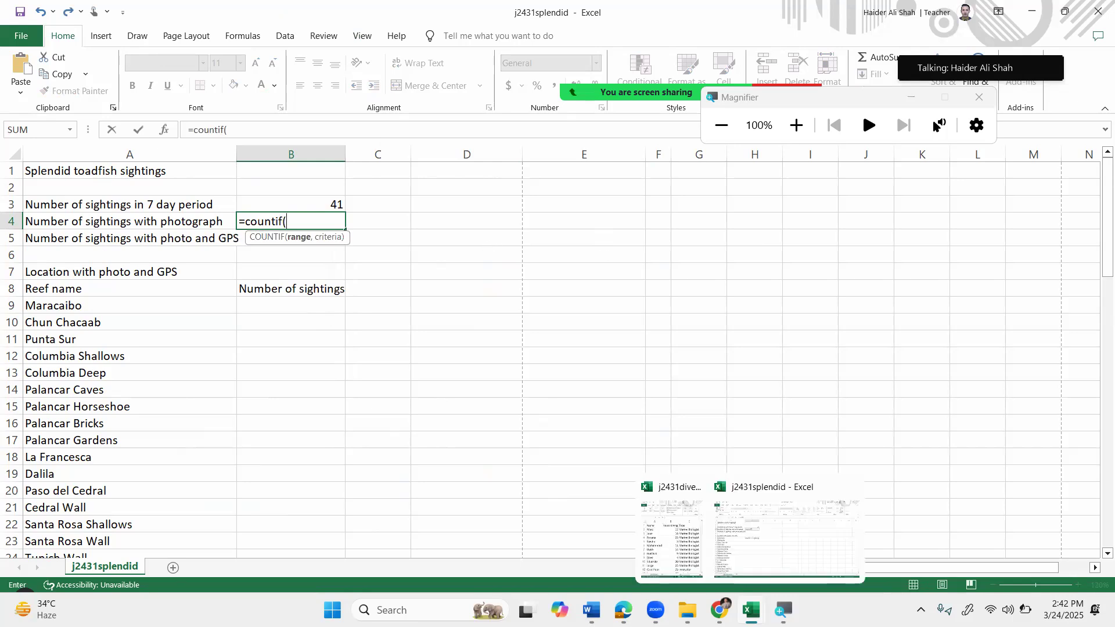
scroll(718, 440, "down", 7)
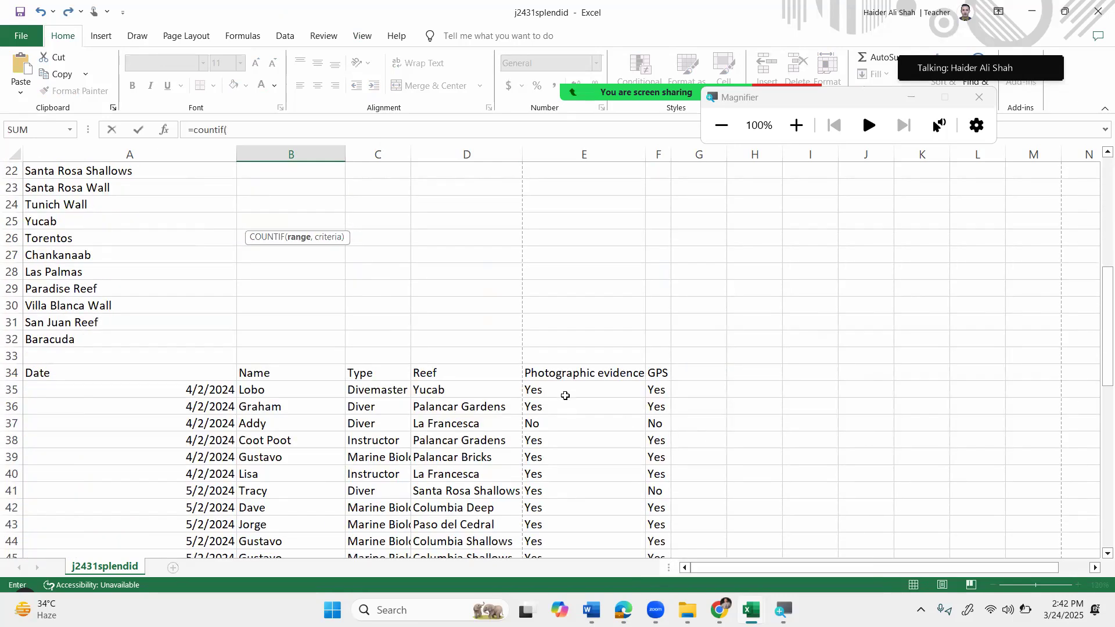
left_click(566, 395)
key("ctrl+shift+Down")
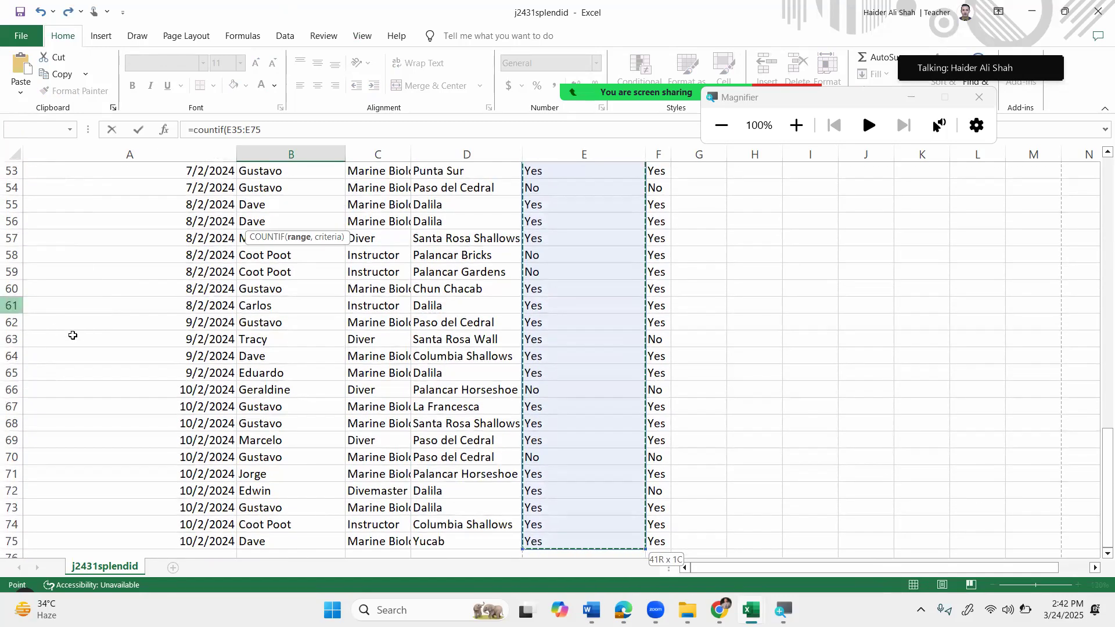
scroll(312, 238, "up", 17)
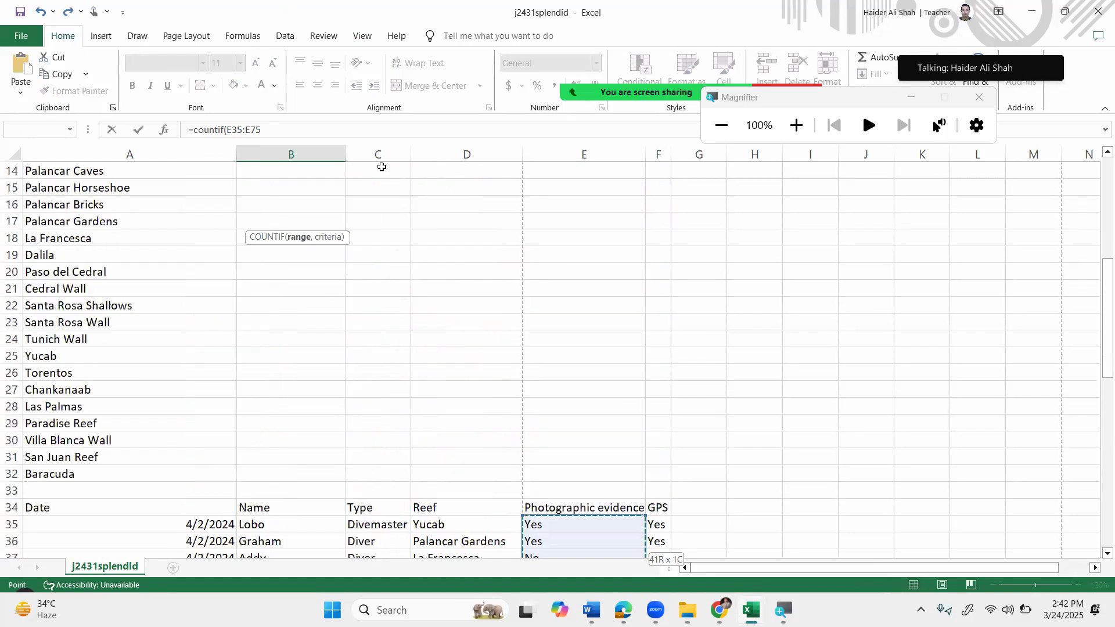
scroll(296, 195, "up", 1)
type(",\"Yes\"")
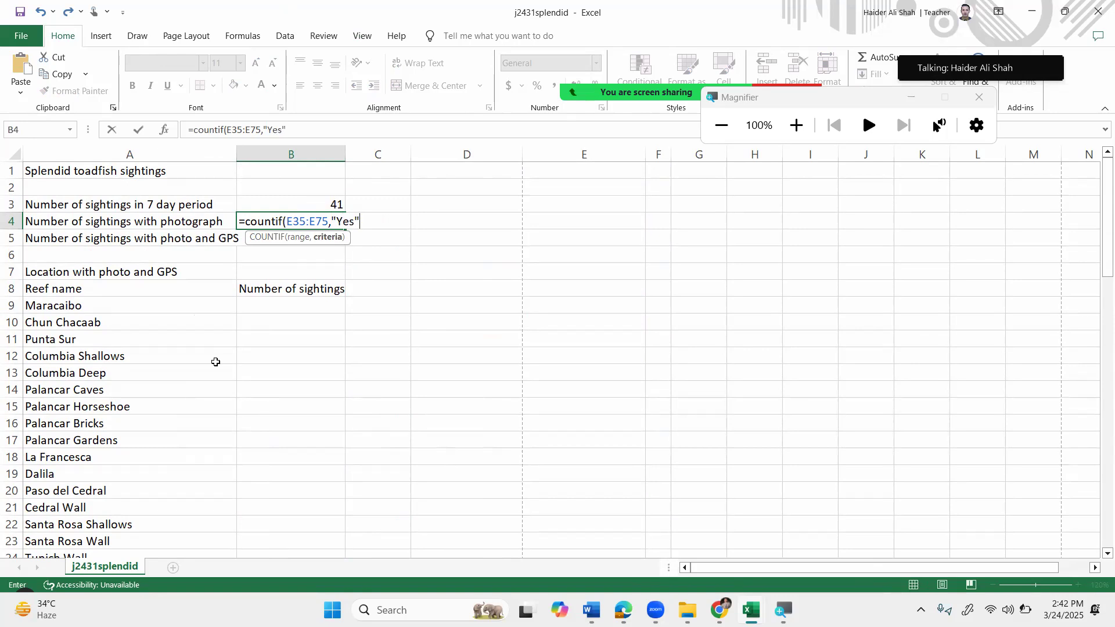
type(")")
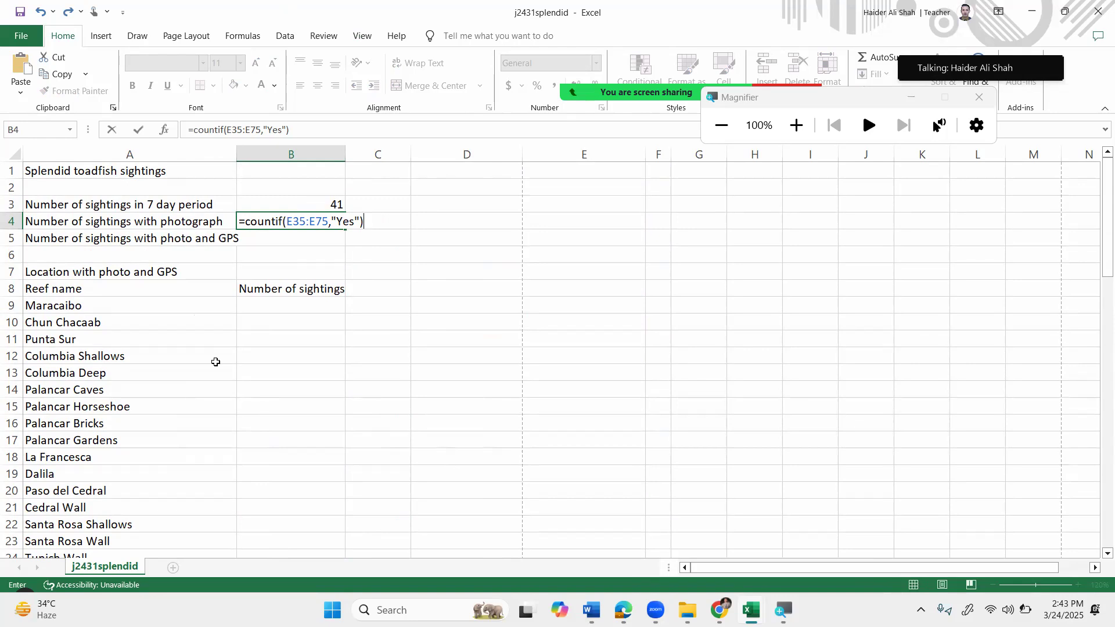
key("Return")
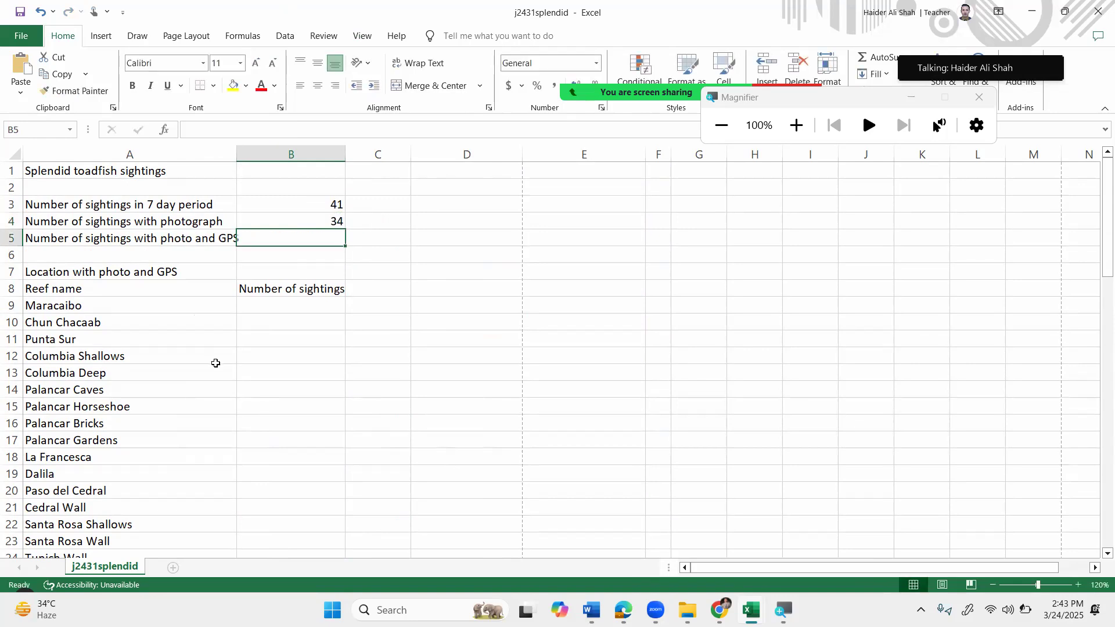
Reopen B4's formula magnified to review it, then confirm it unchanged.
double_click(276, 223)
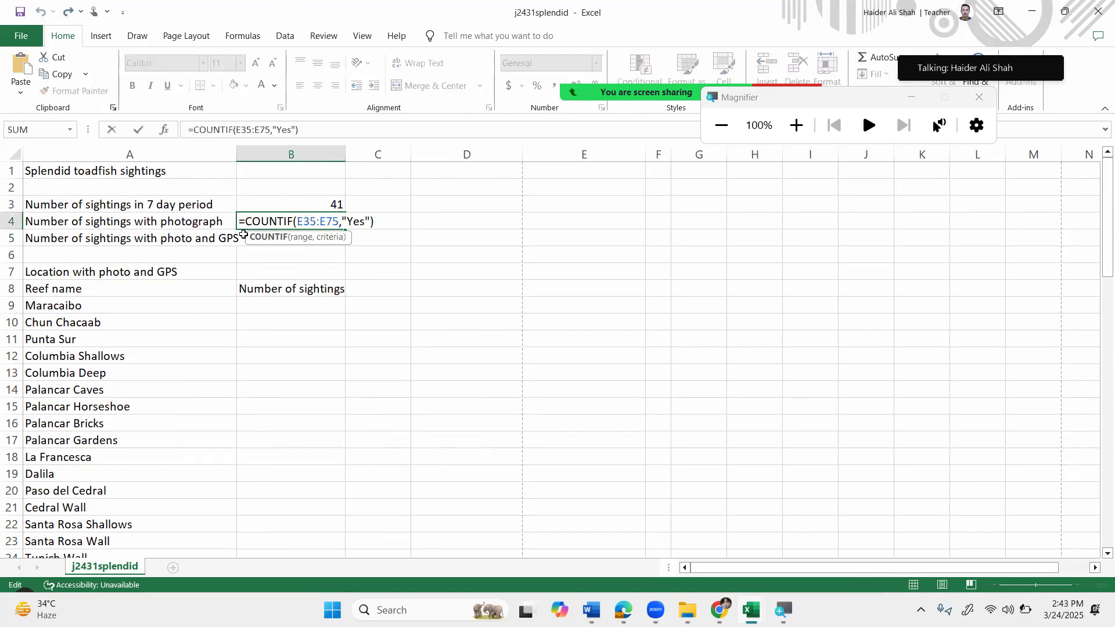
key("super+plus")
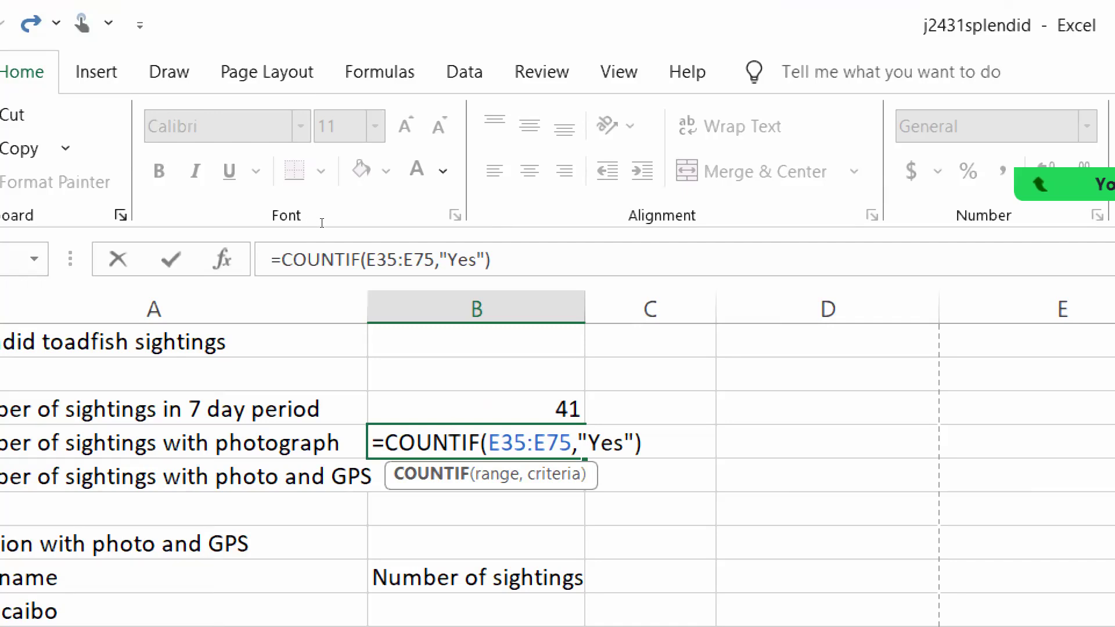
key("End")
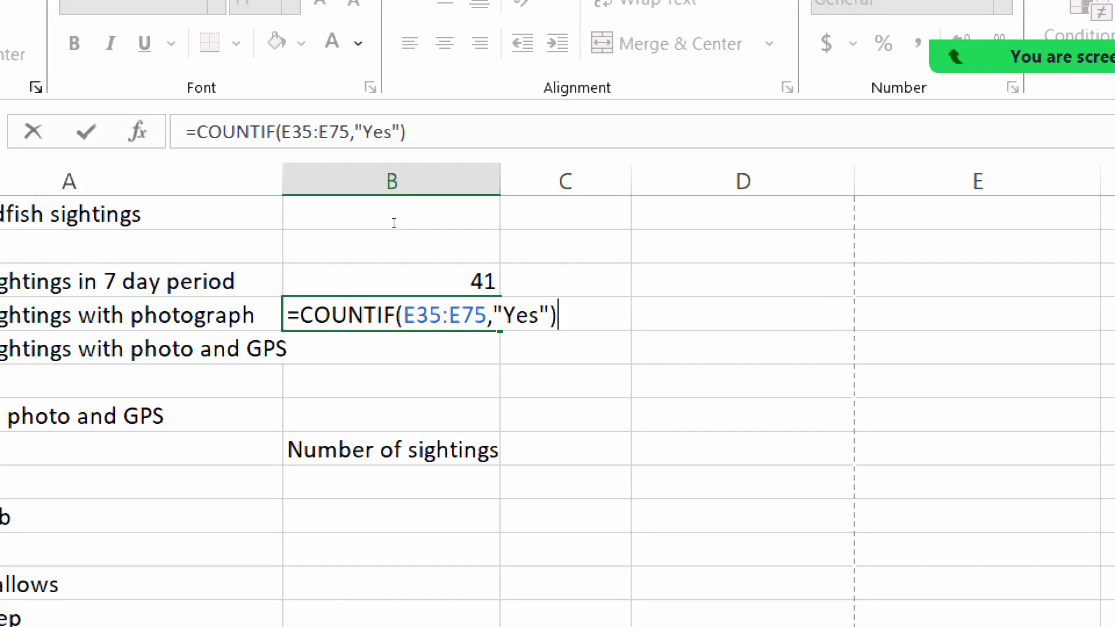
key("Return")
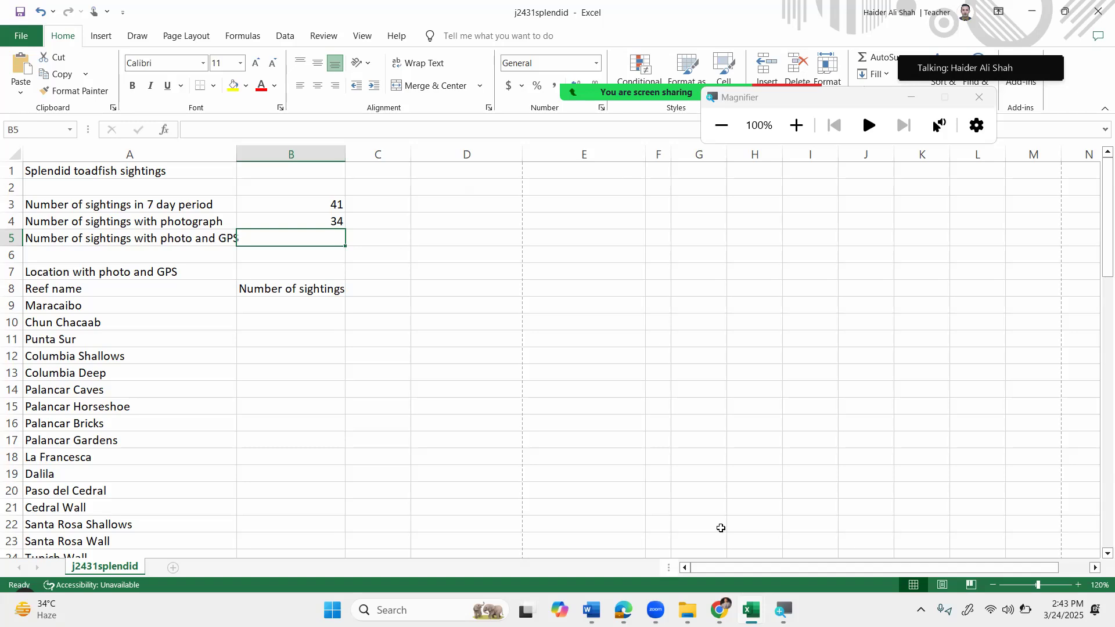
mouse_move(727, 608)
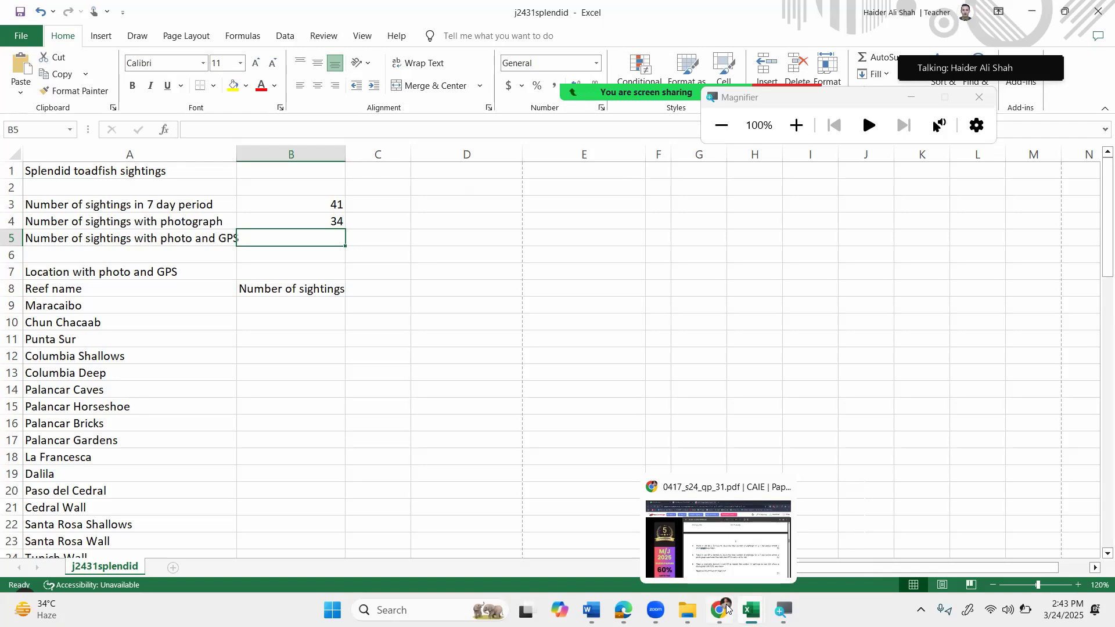
left_click(726, 608)
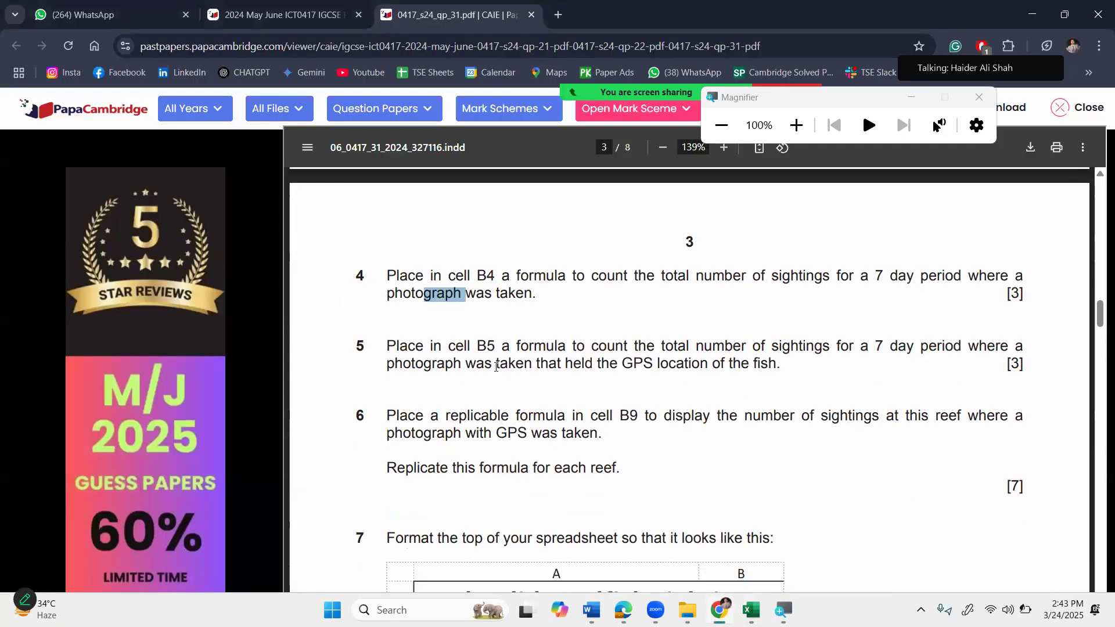
left_click_drag(477, 348, 518, 347)
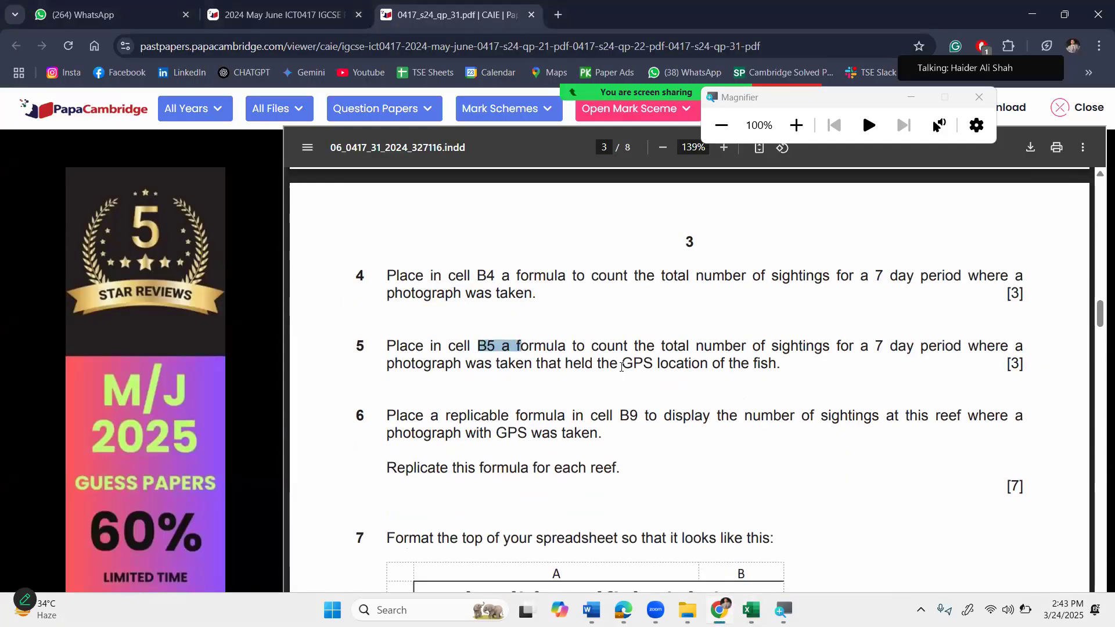
left_click_drag(603, 346, 783, 347)
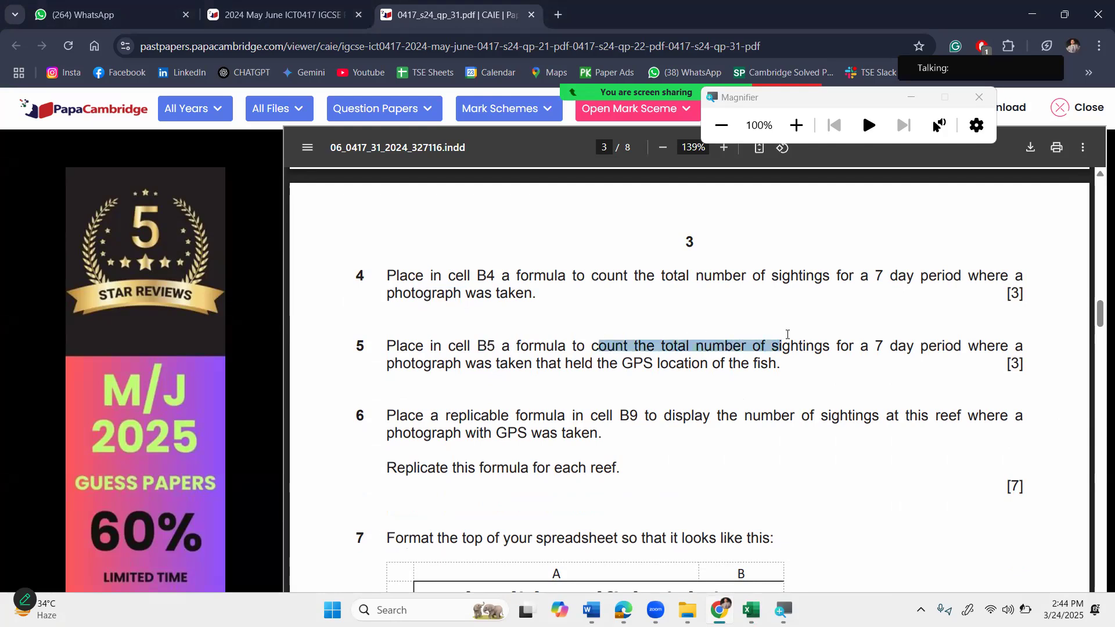
double_click(867, 351)
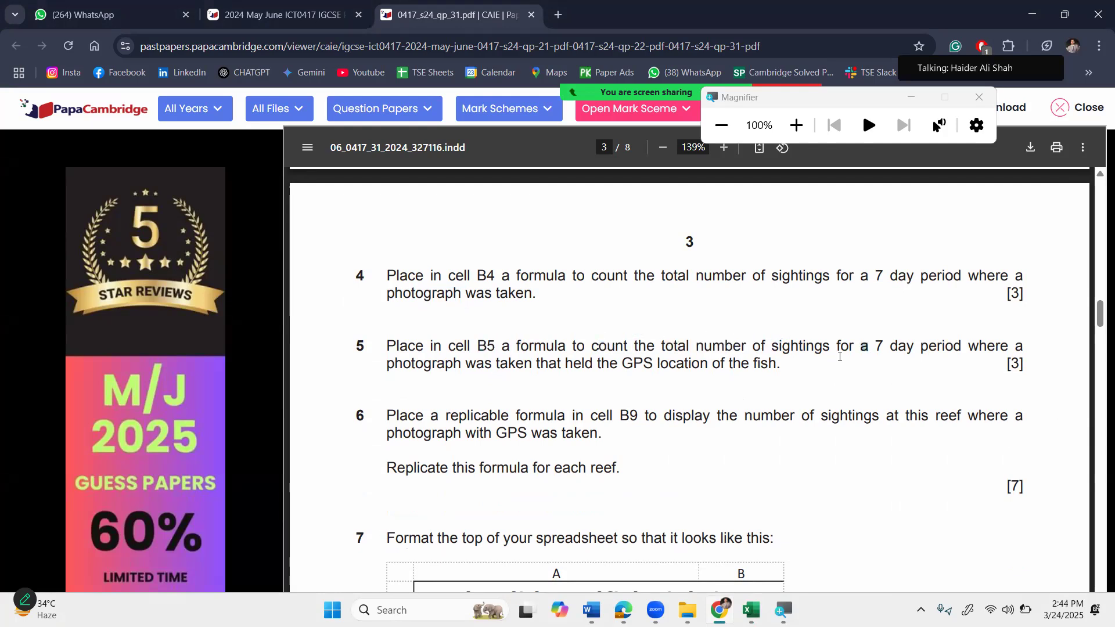
left_click_drag(424, 366, 521, 367)
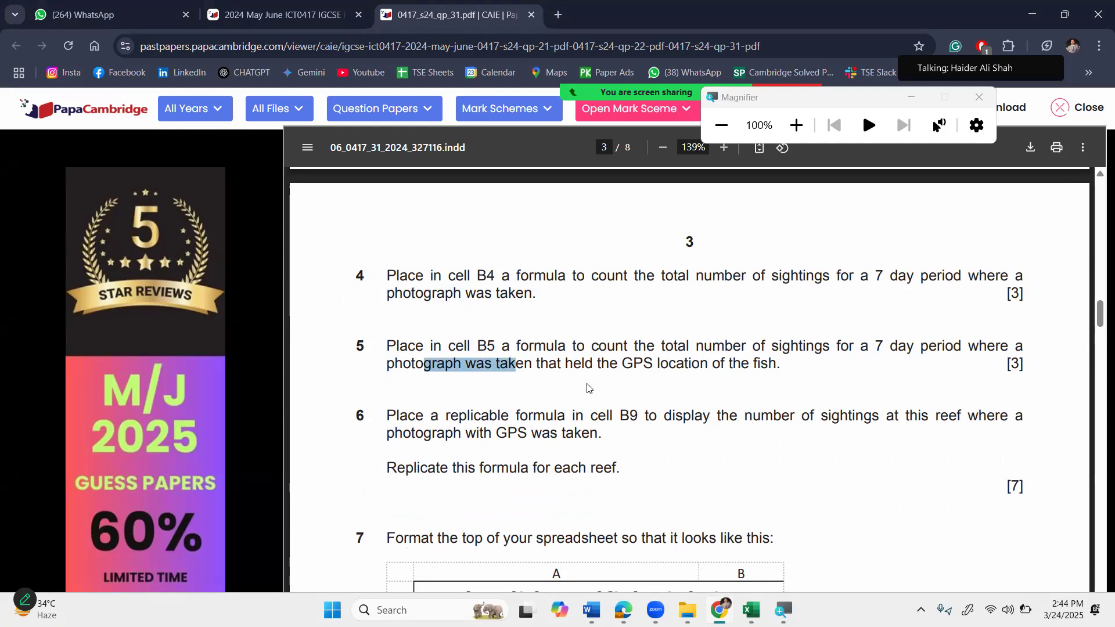
left_click_drag(601, 367, 666, 367)
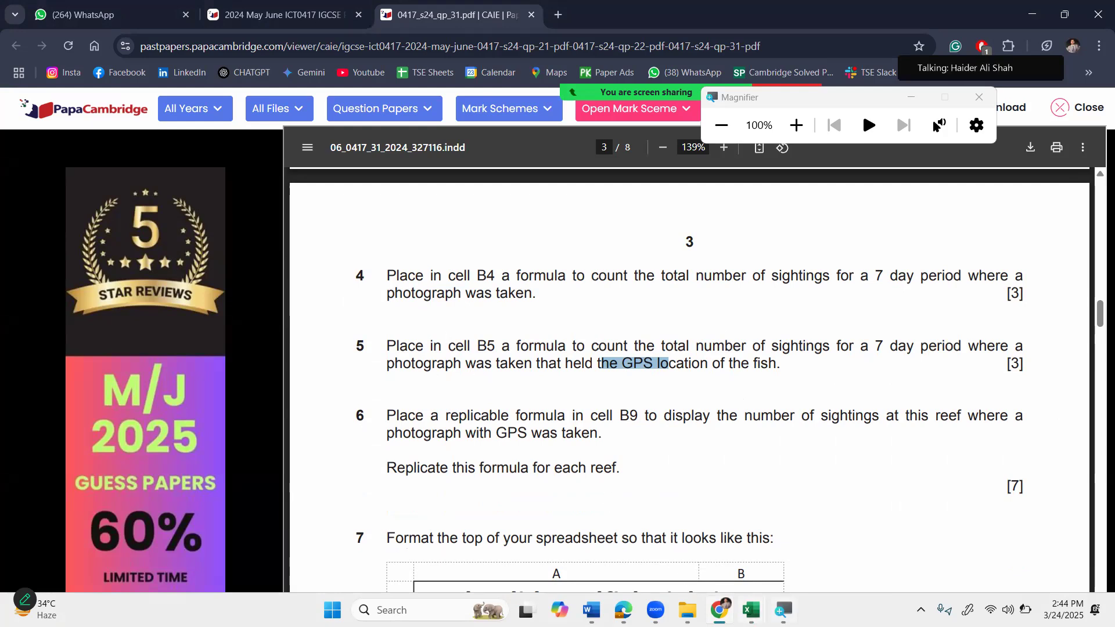
mouse_move(751, 610)
left_click(748, 540)
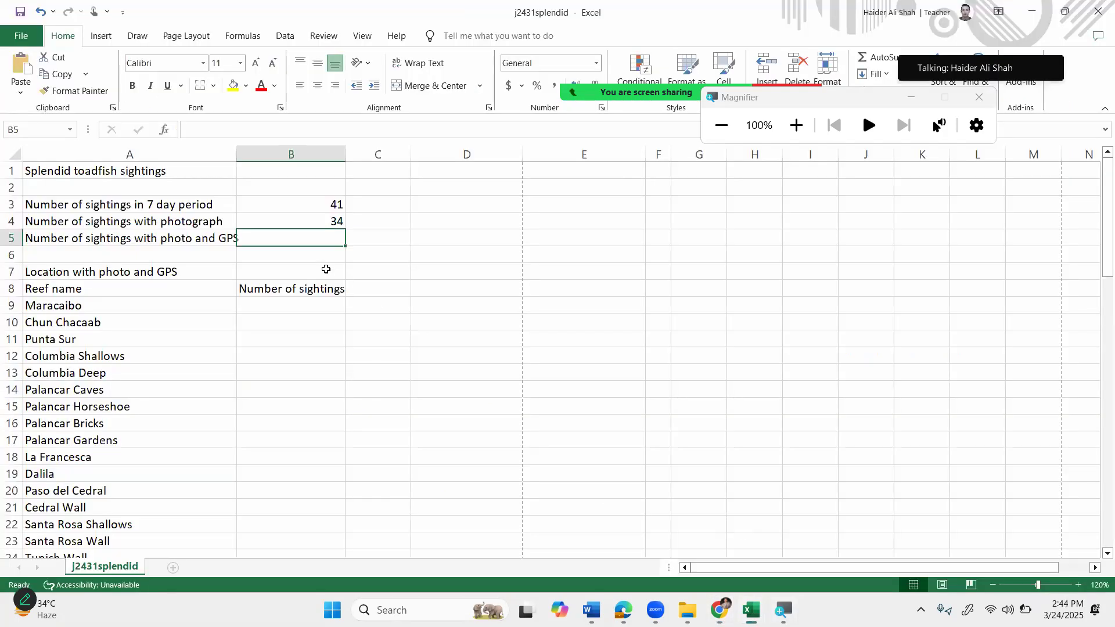
Start B5's COUNTIFS with the Photographic evidence range E35:E75 and criterion "Yes".
type("=coun")
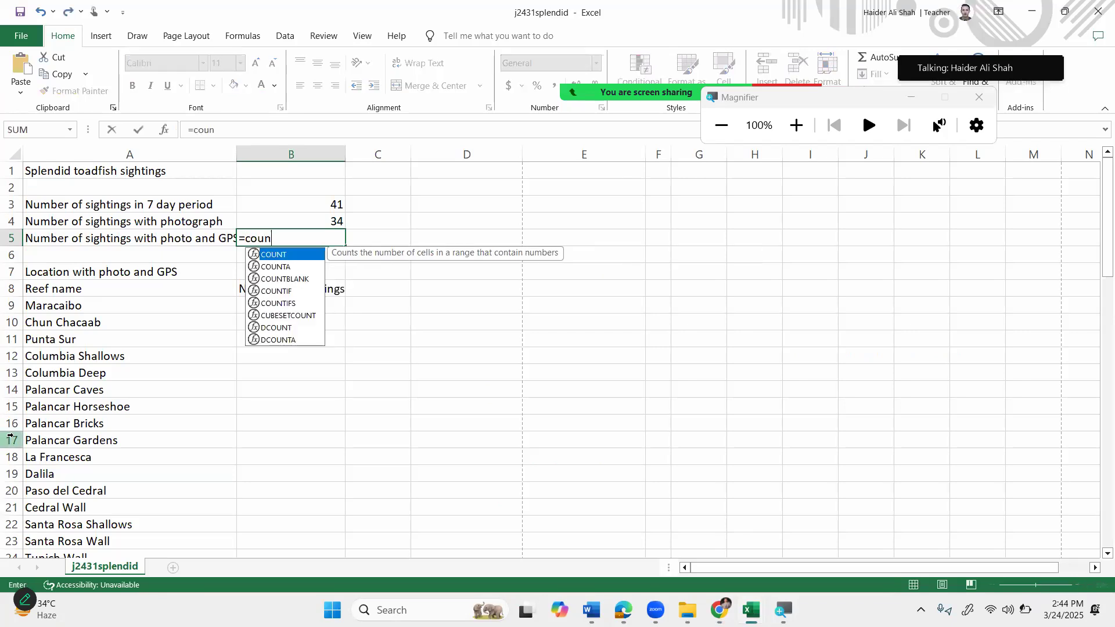
type("tifs(")
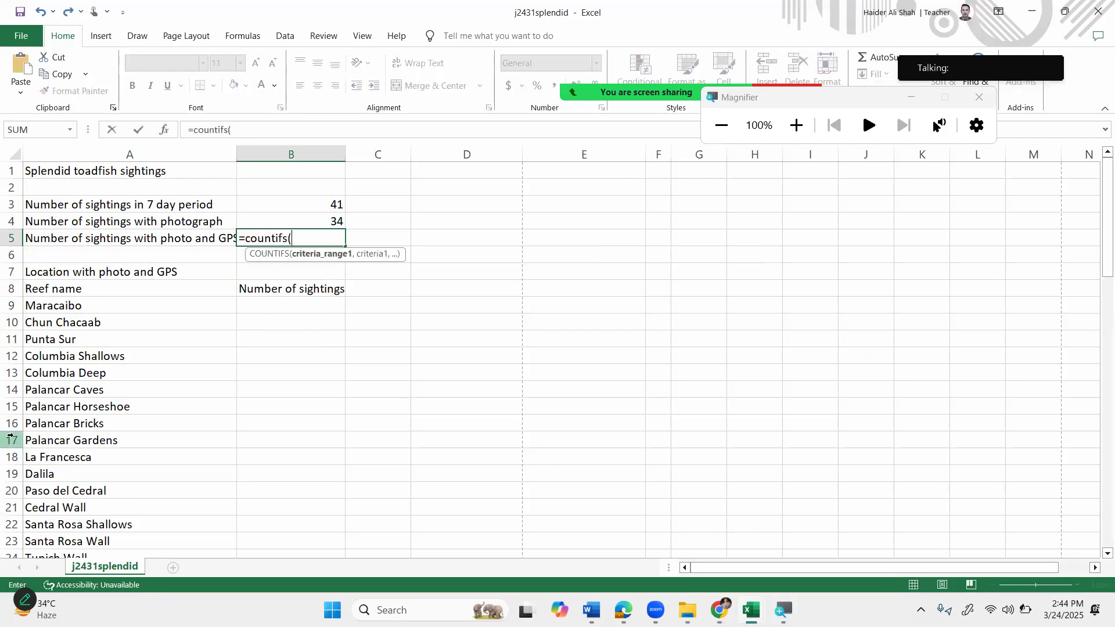
scroll(569, 454, "down", 5)
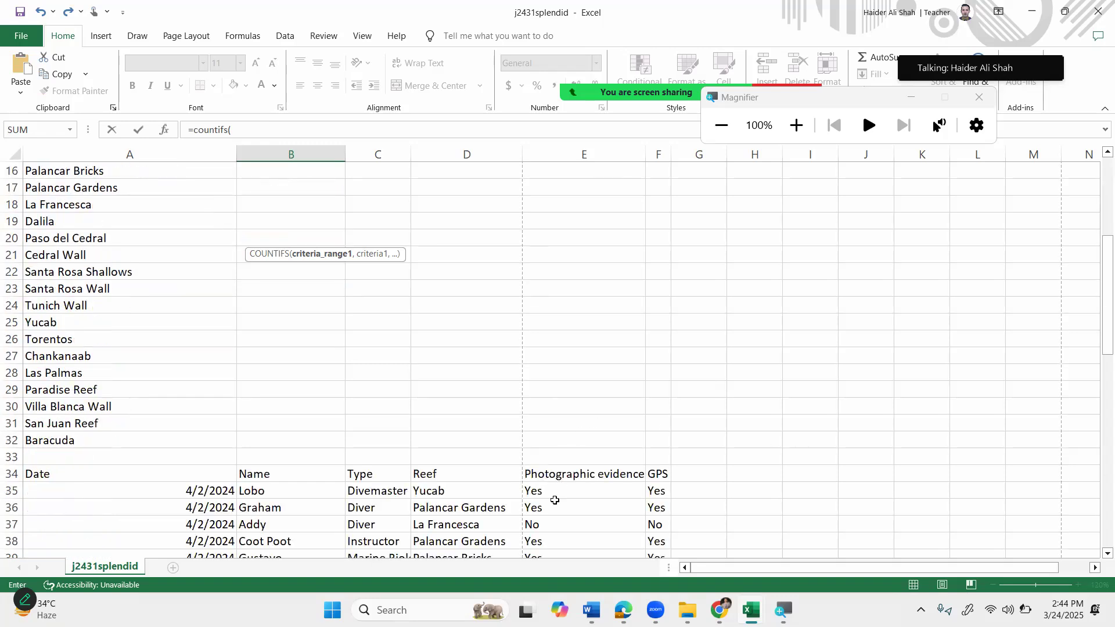
left_click(554, 493)
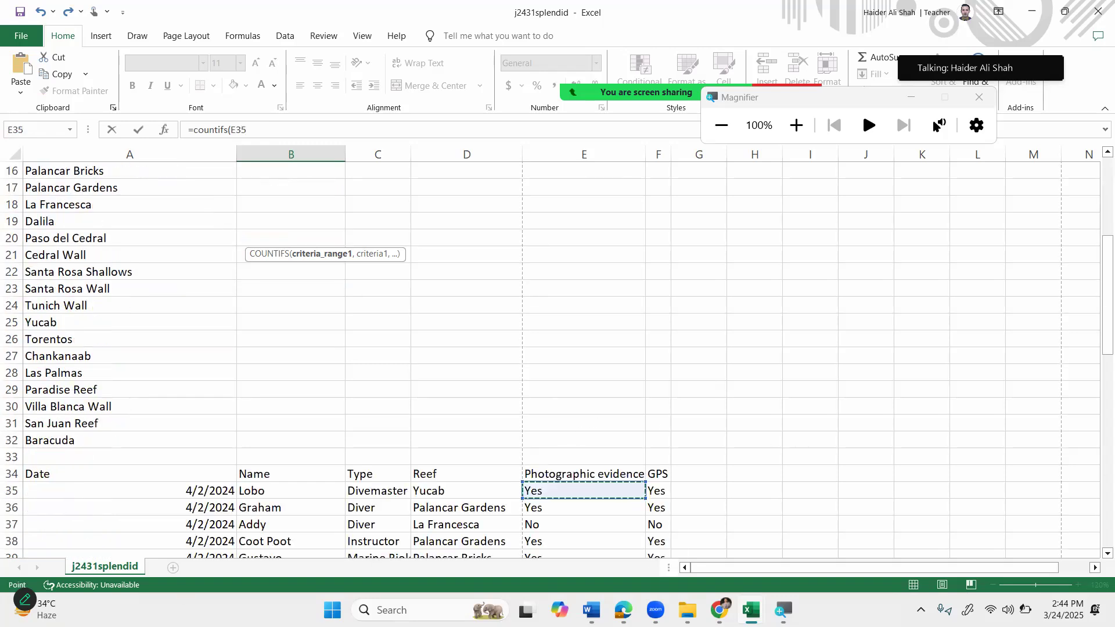
key("ctrl+shift+Down")
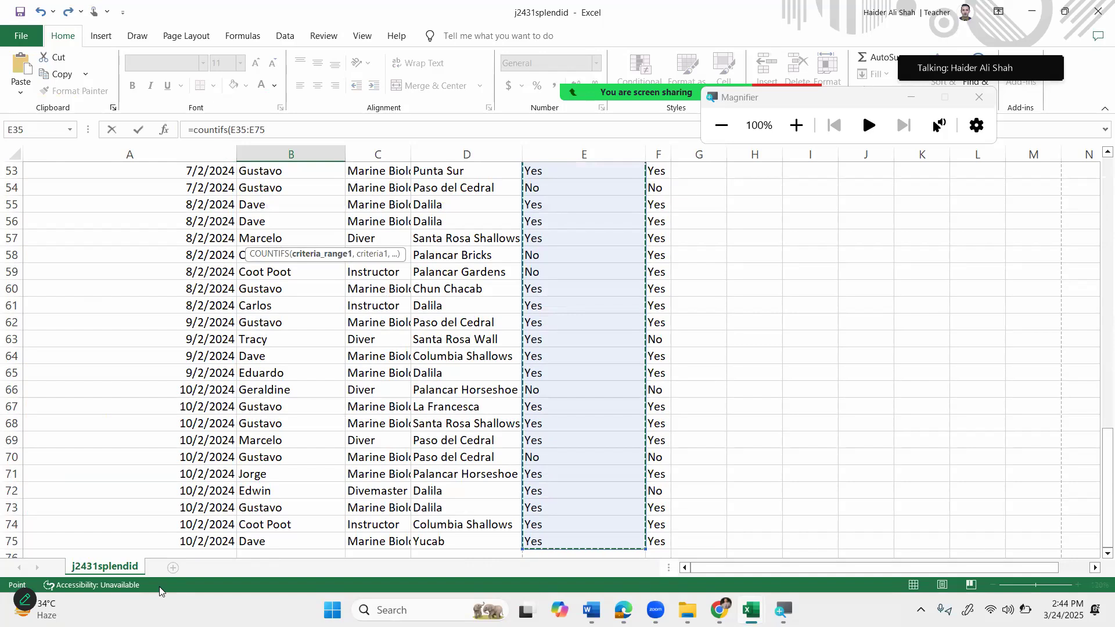
scroll(179, 280, "up", 12)
scroll(207, 262, "up", 6)
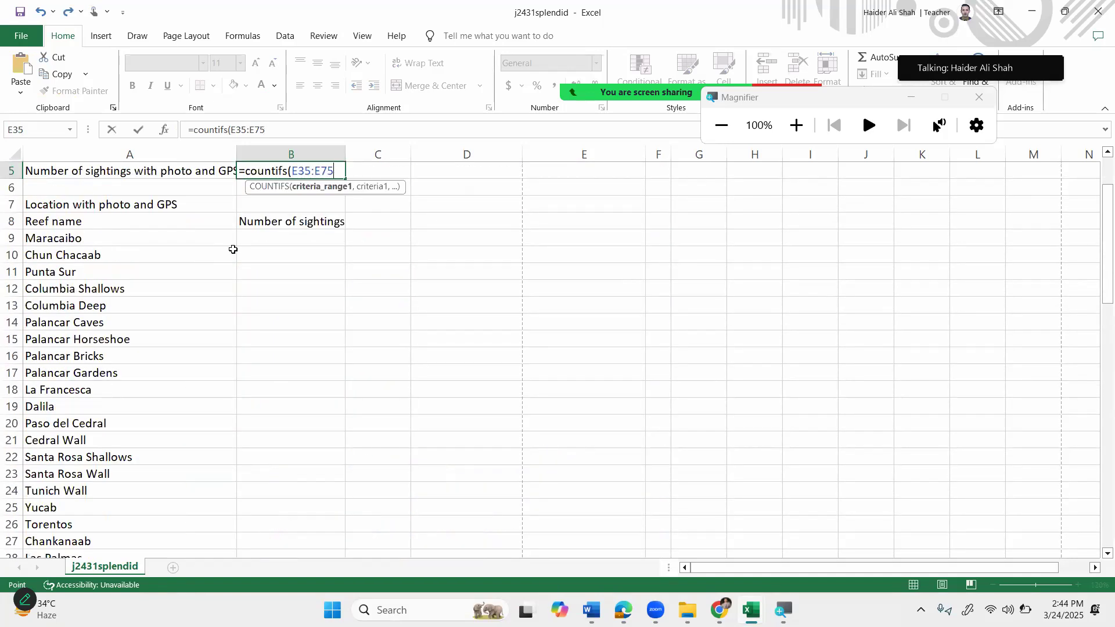
type(",\"")
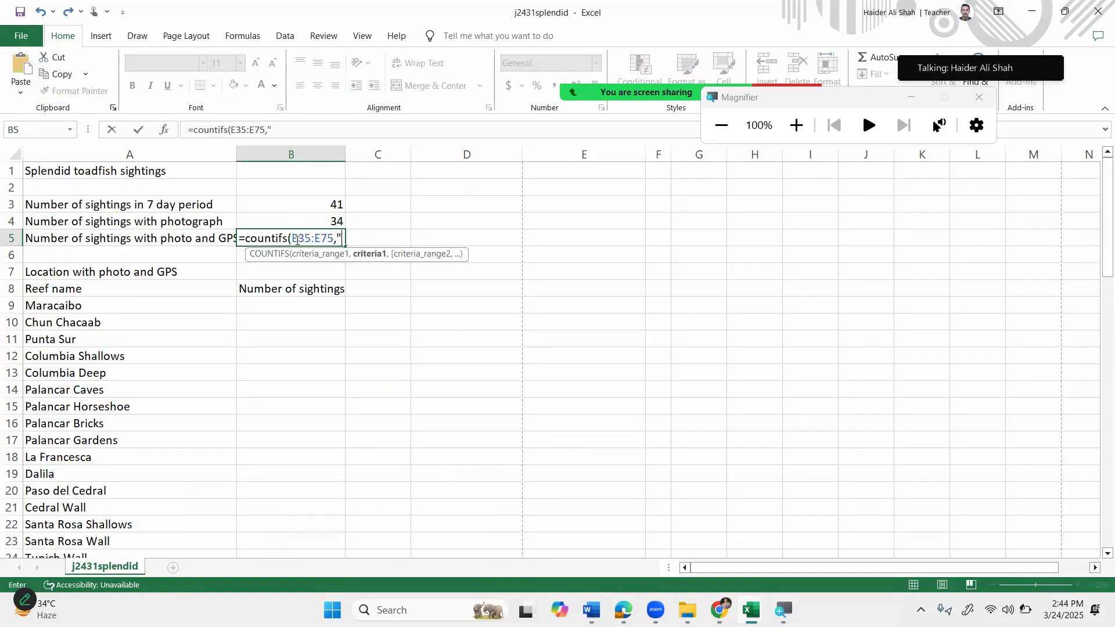
type("Yes")
key("BackSpace")
type("\",")
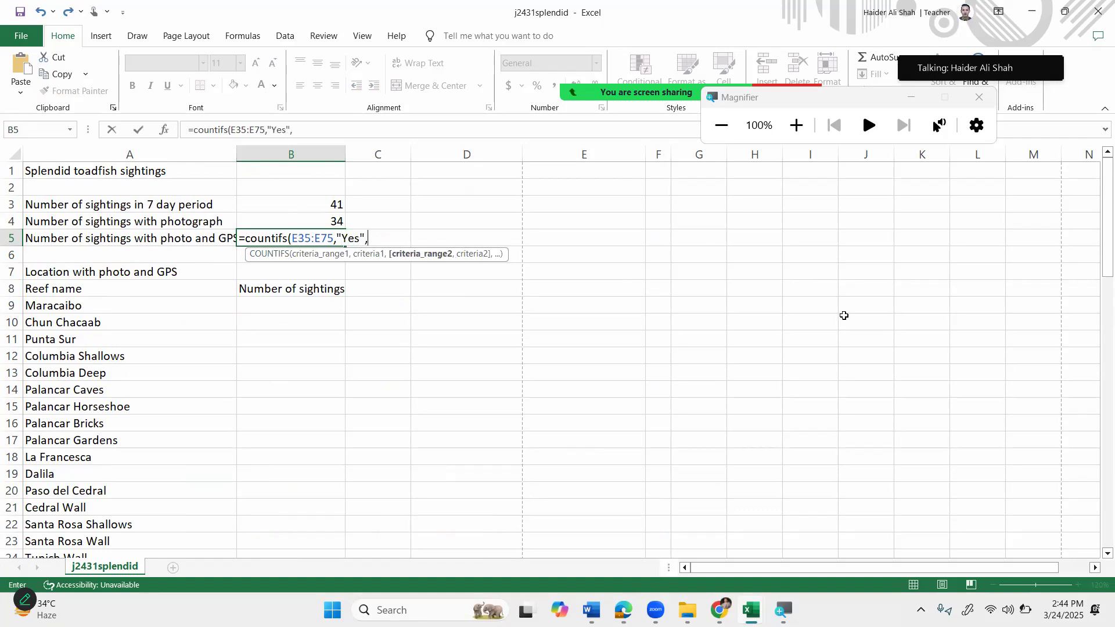
Add the GPS range F35:F75 with "Yes" and confirm B5's COUNTIFS, showing 30.
scroll(872, 384, "down", 8)
left_click(663, 343)
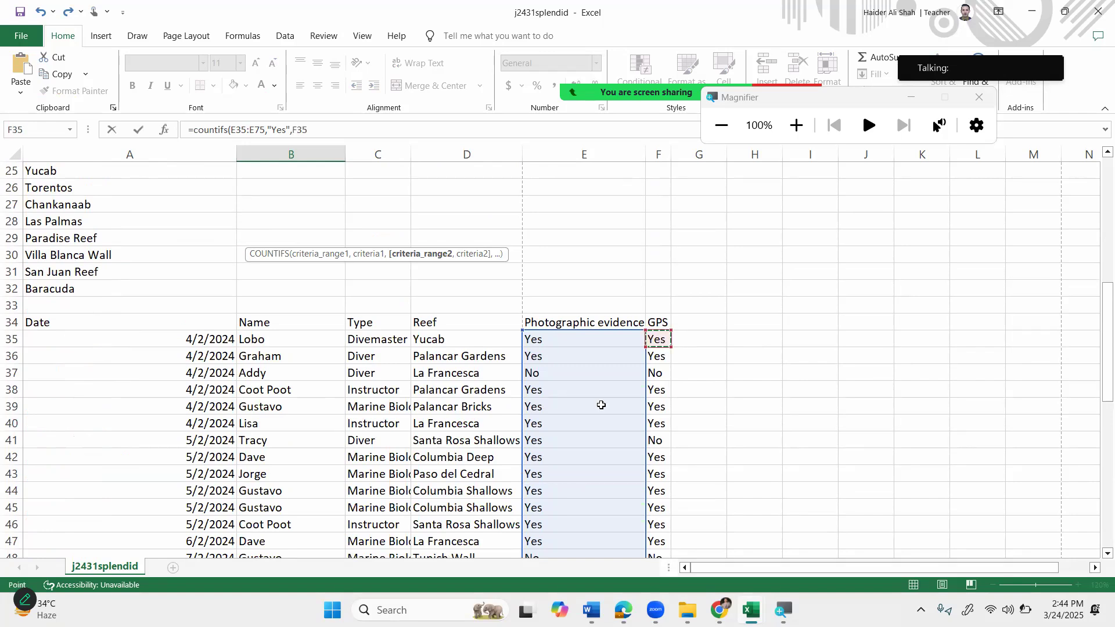
key("ctrl+shift+Down")
scroll(338, 306, "up", 14)
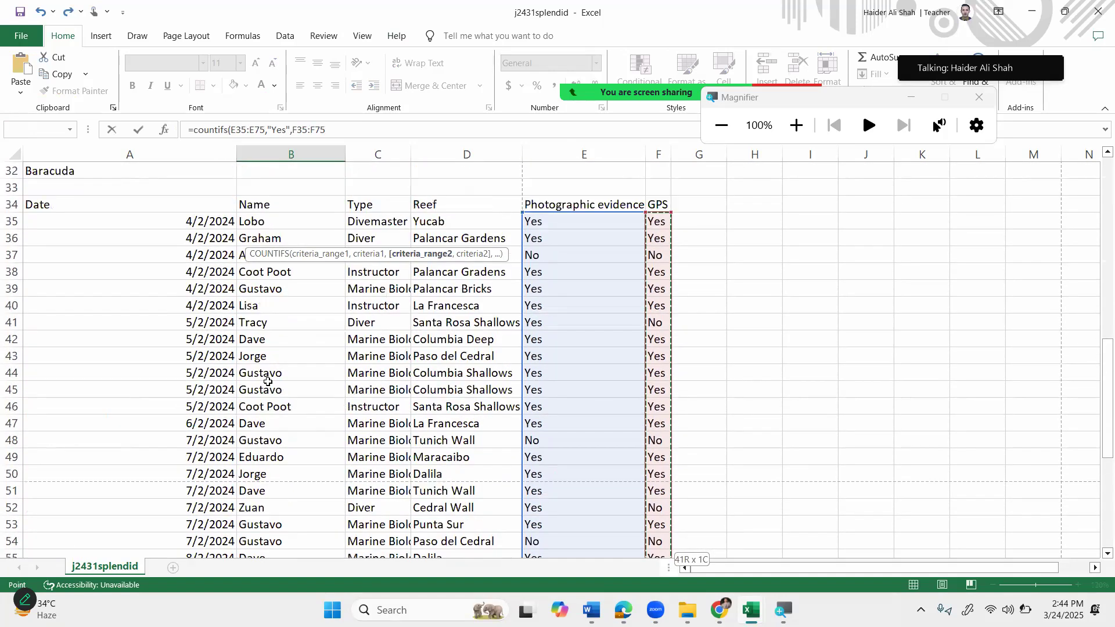
scroll(337, 307, "up", 3)
type(",\"")
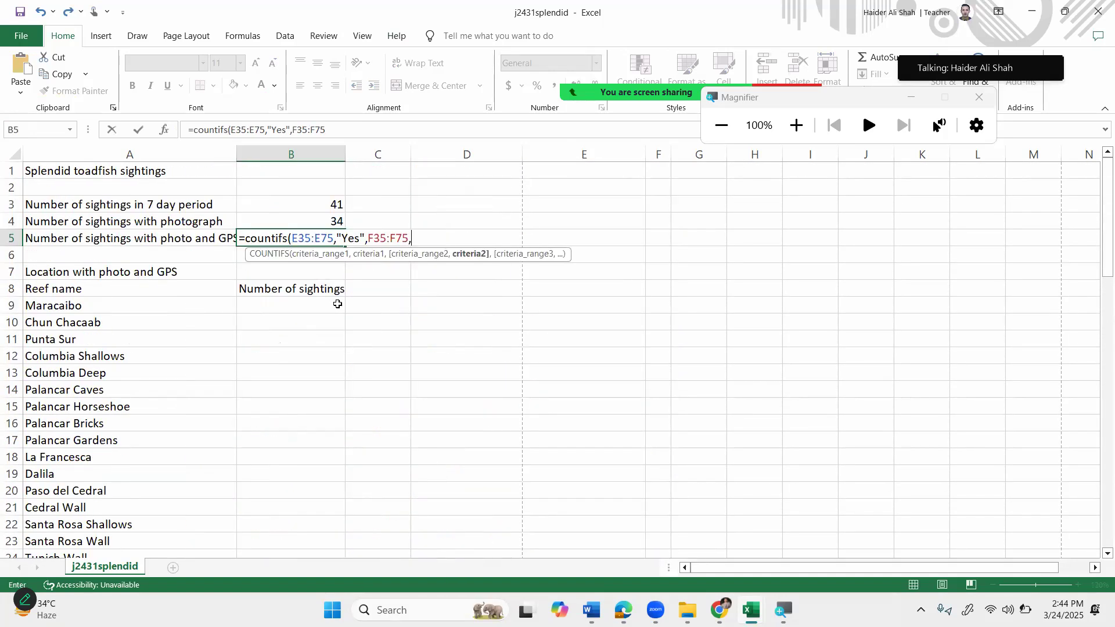
type("Yes\")")
key("super+plus")
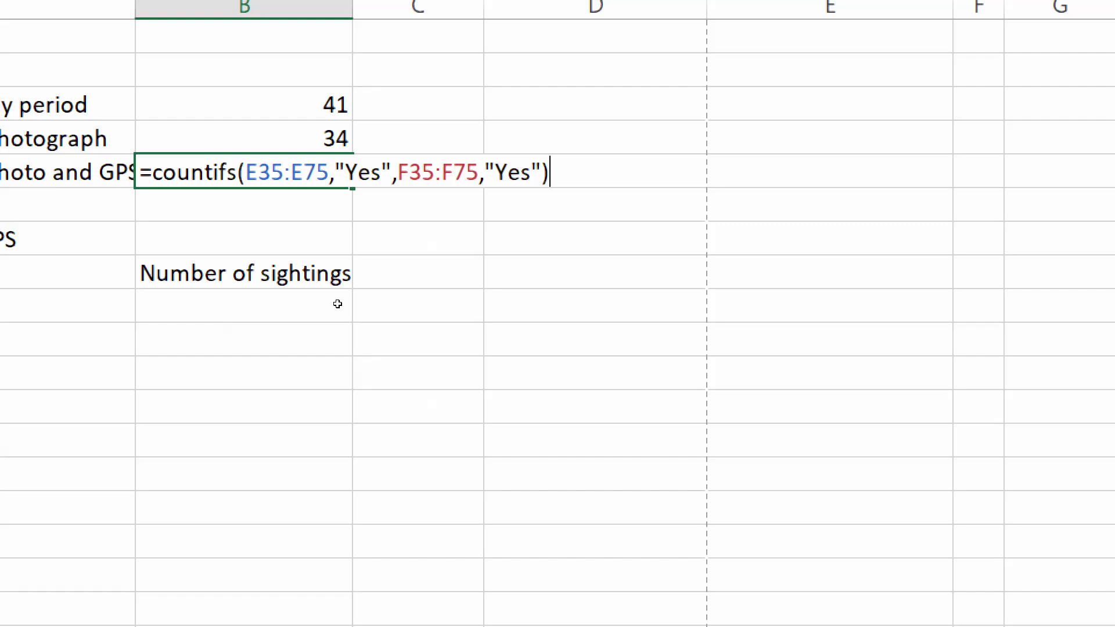
key("Return")
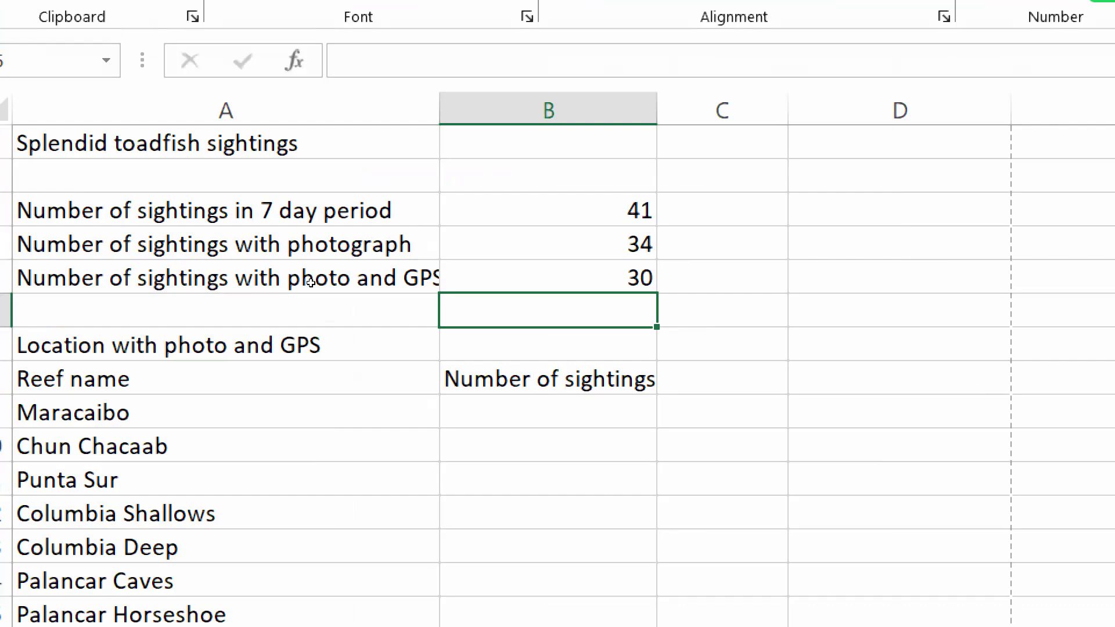
key("super+minus")
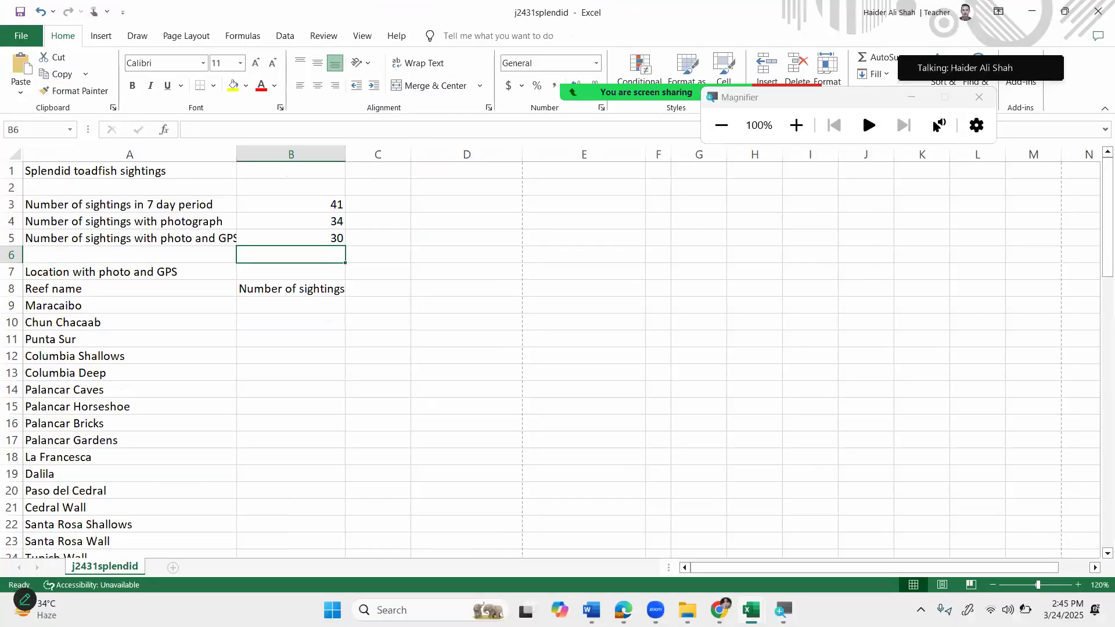
mouse_move(720, 611)
left_click(719, 540)
Highlight question 6's wording about the formula required in cell B9.
scroll(579, 462, "down", 1)
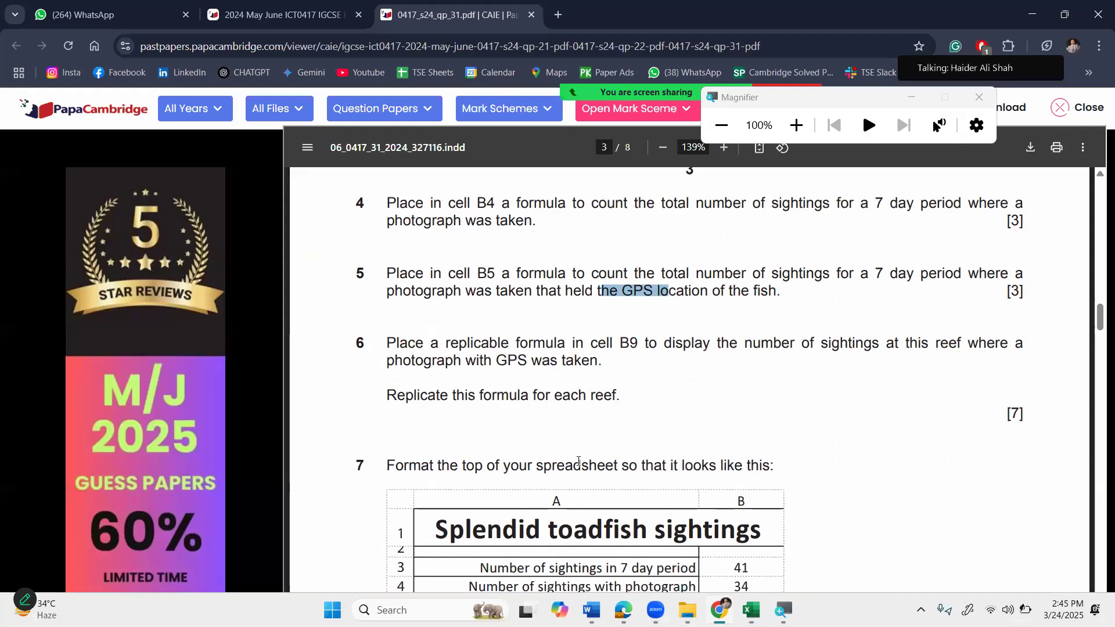
left_click_drag(432, 344, 474, 344)
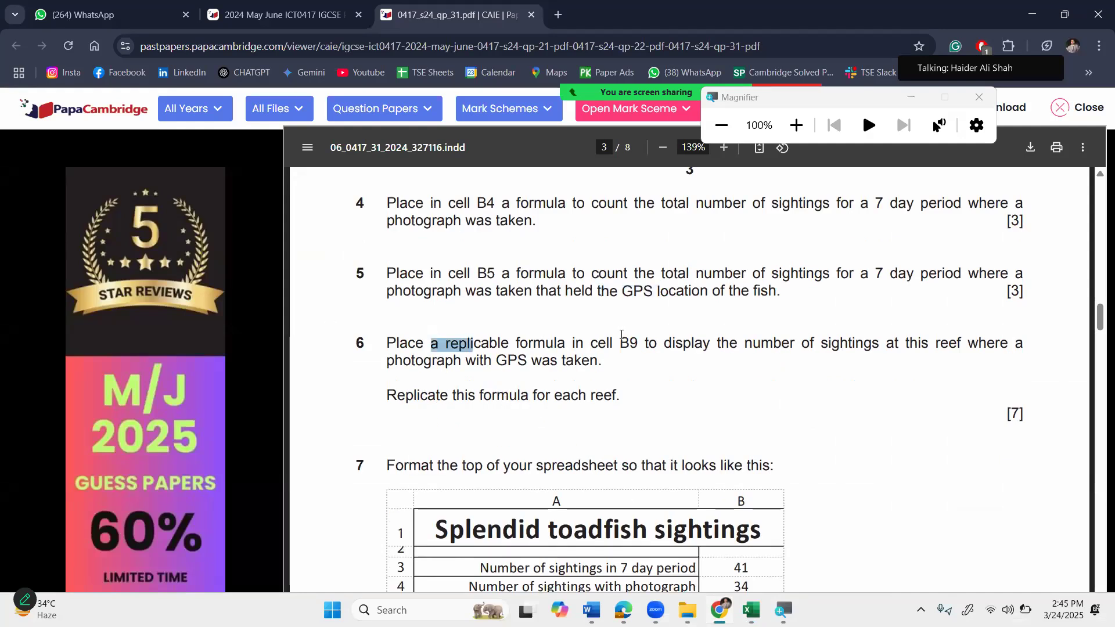
left_click_drag(622, 335, 653, 338)
left_click(629, 346)
double_click(629, 347)
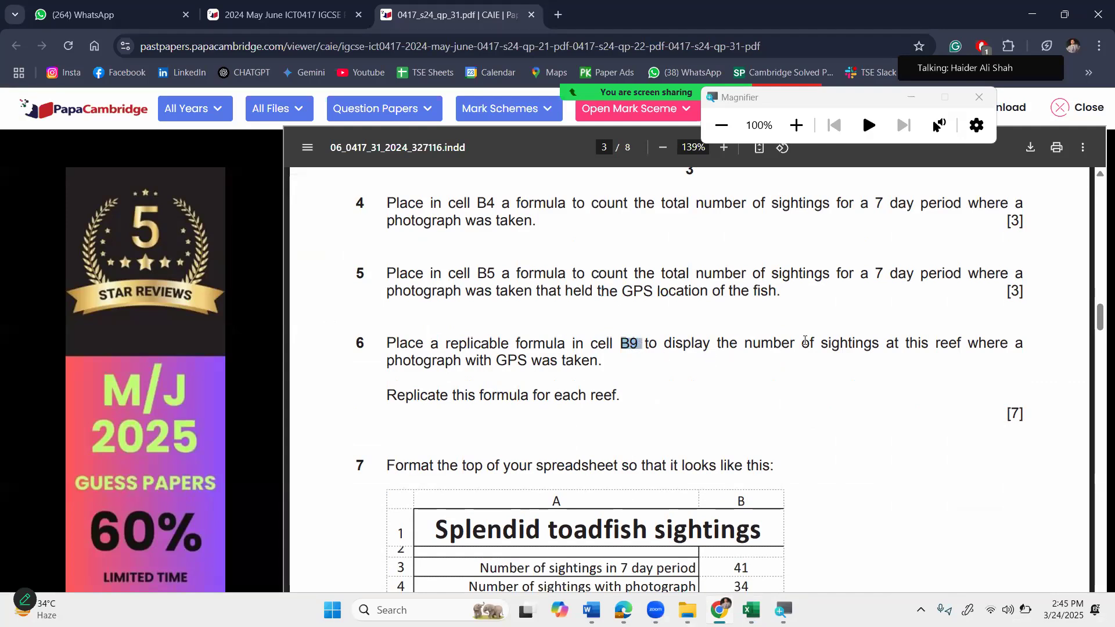
left_click(675, 343)
left_click_drag(839, 343, 849, 343)
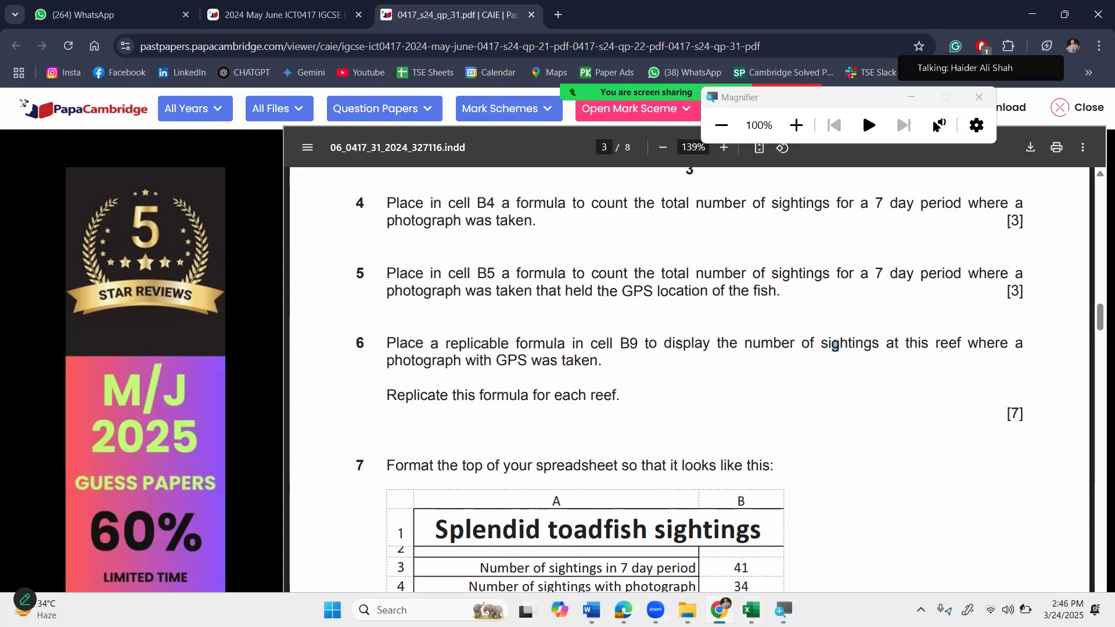
Scroll through the sample layout, then bring the j2431splendid workbook back to the front.
scroll(842, 411, "down", 1)
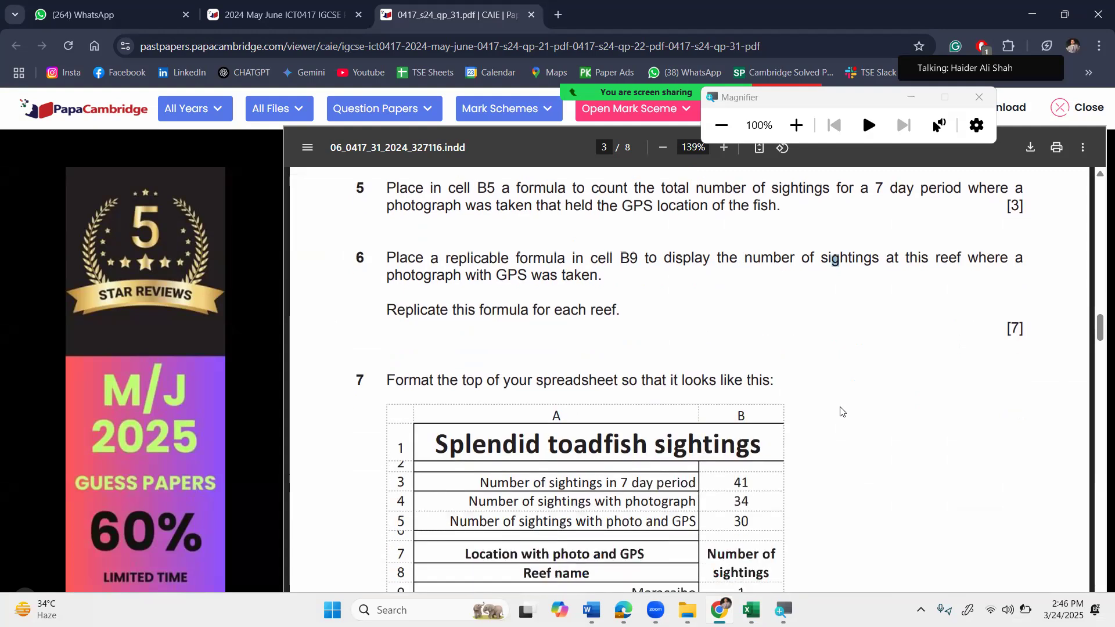
scroll(843, 411, "down", 2)
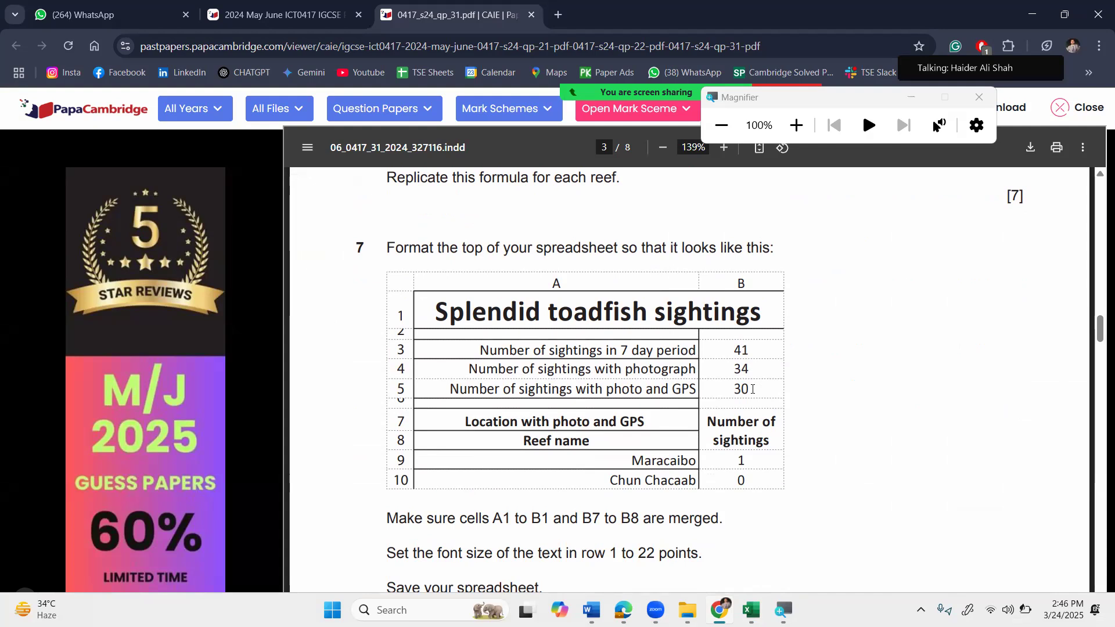
scroll(595, 330, "up", 5)
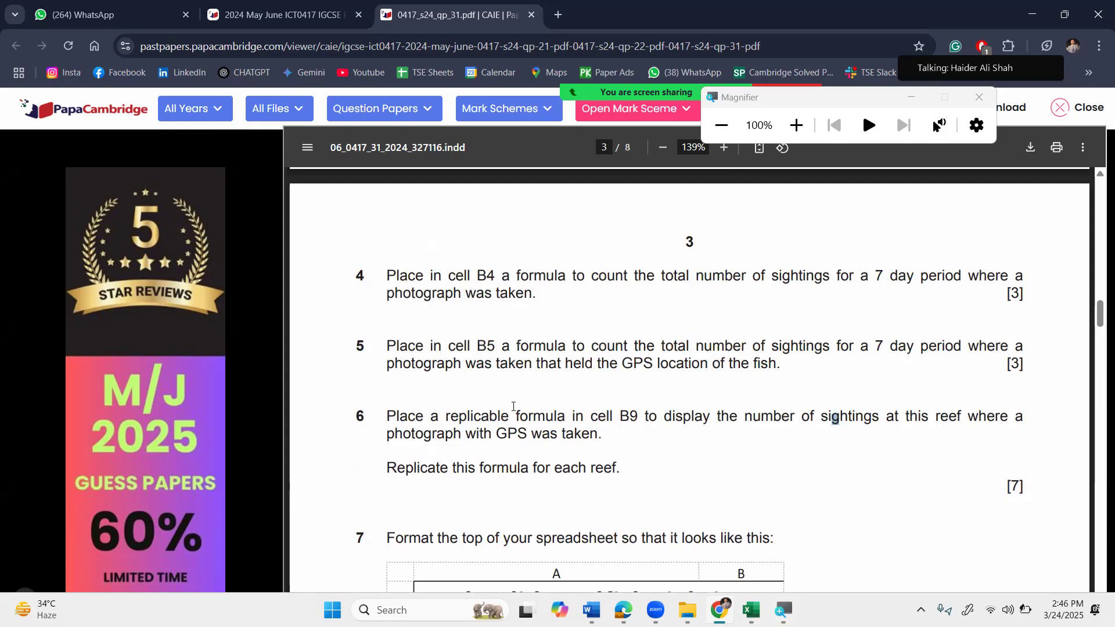
left_click_drag(500, 416, 650, 416)
left_click(685, 482)
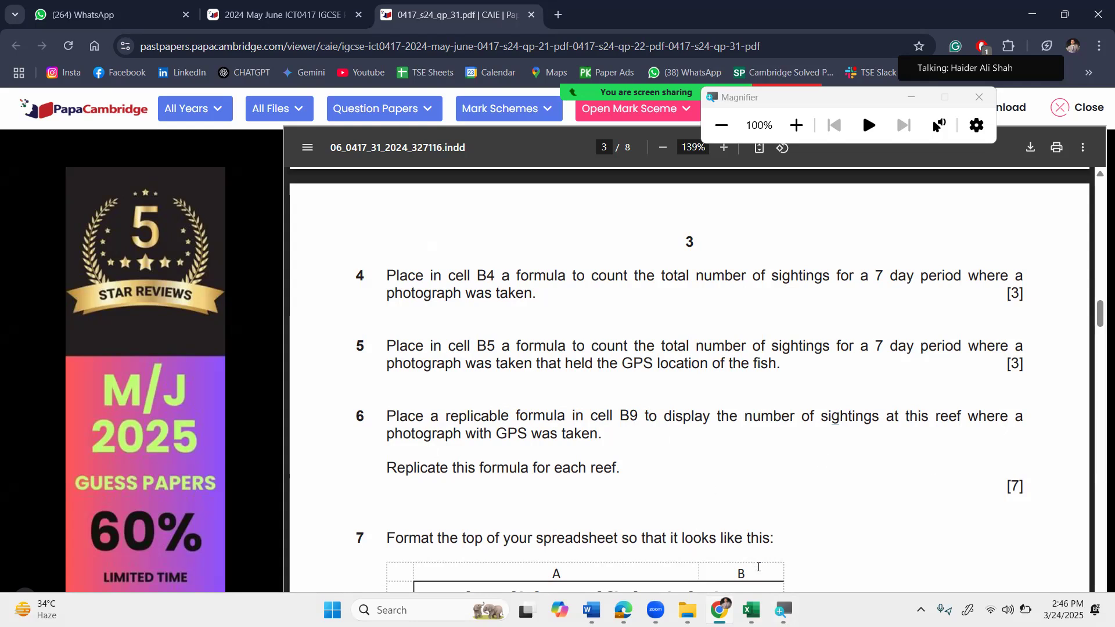
left_click(752, 609)
left_click(719, 541)
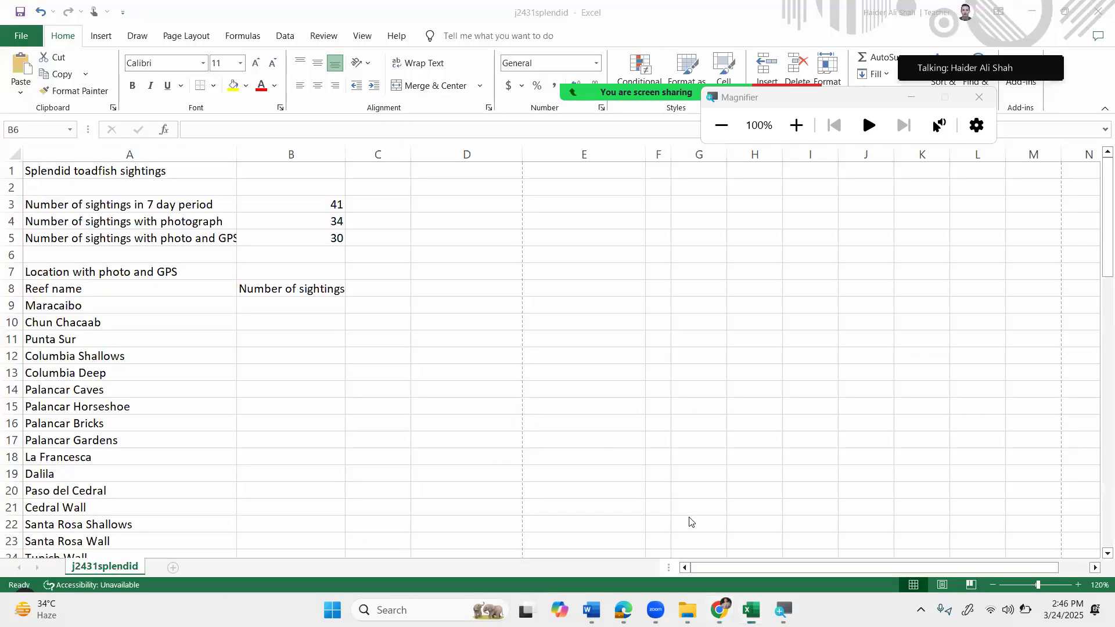
Select B9 and review the Maracaibo and Chun Chacaab reef names beside their empty result cells.
left_click(286, 313)
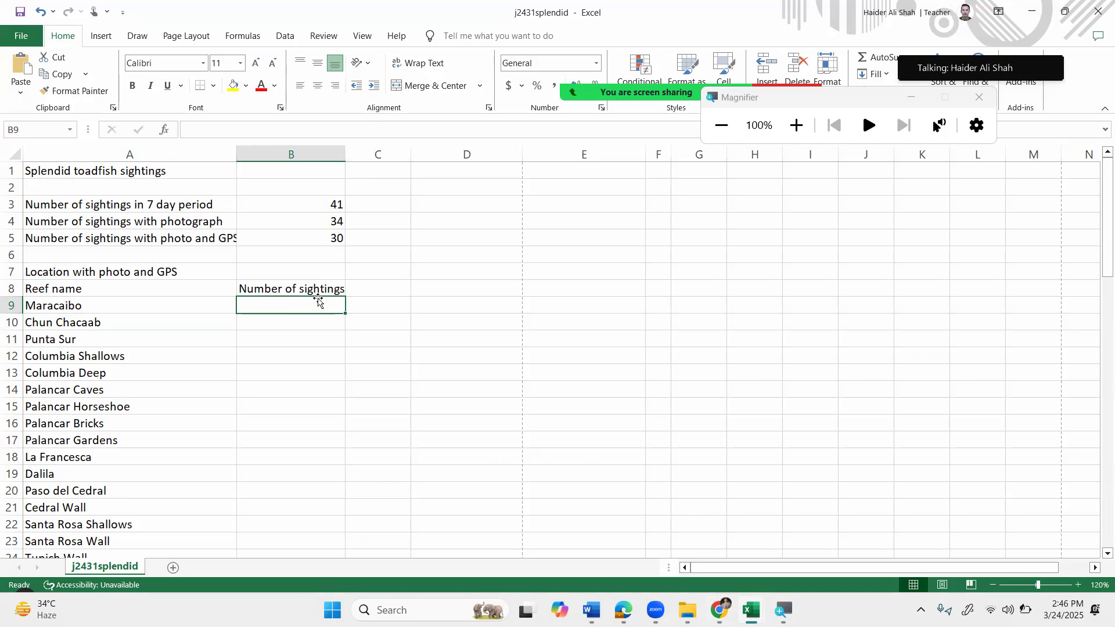
key("super+plus")
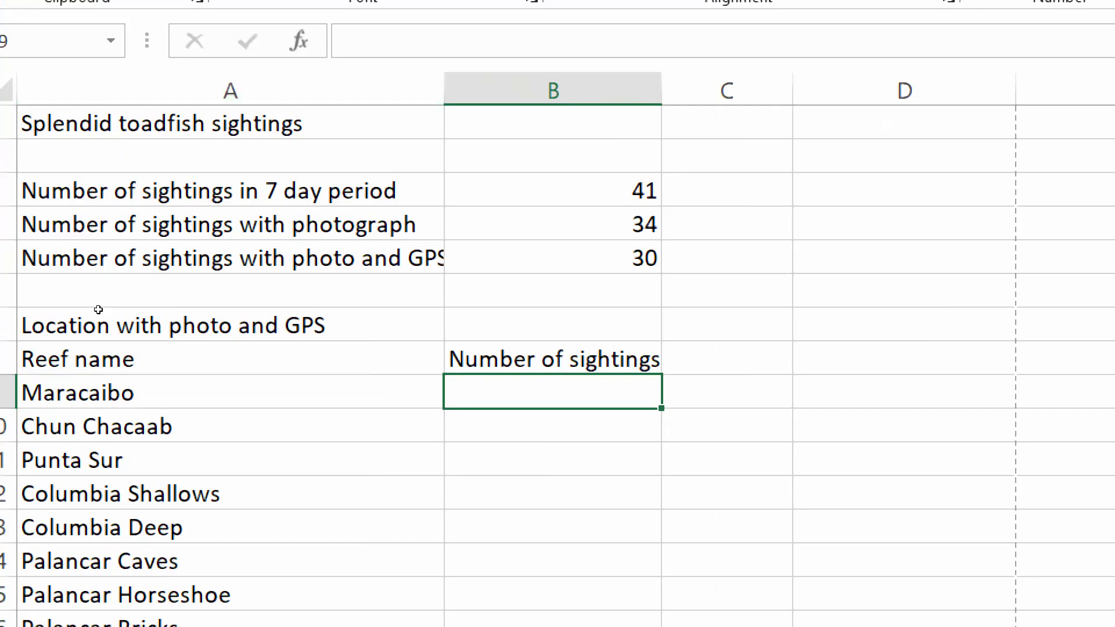
key("Left")
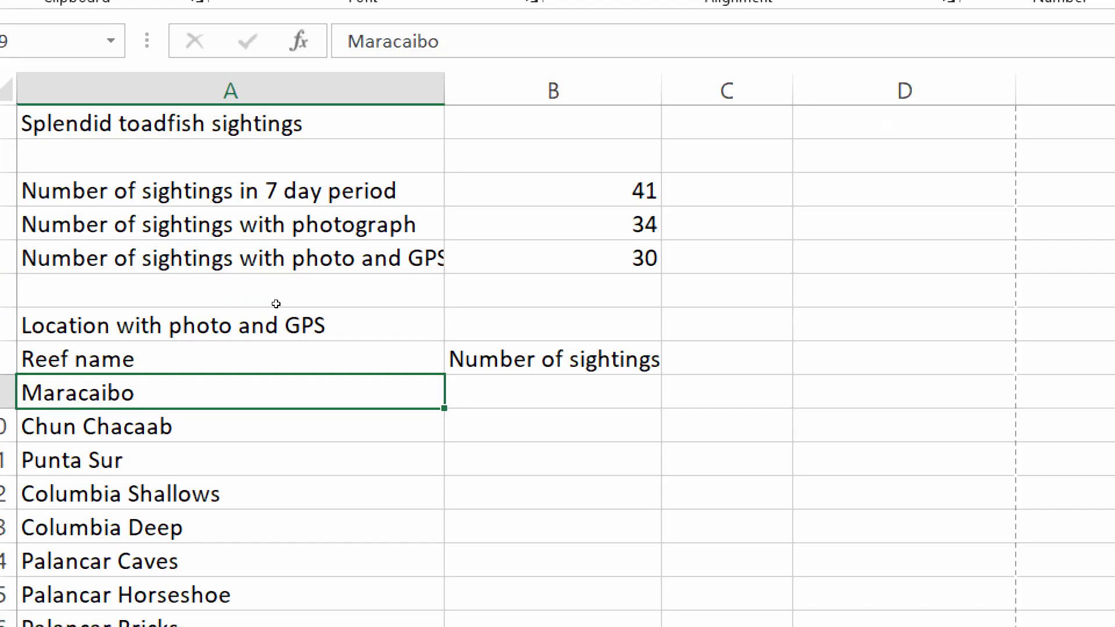
key("Right")
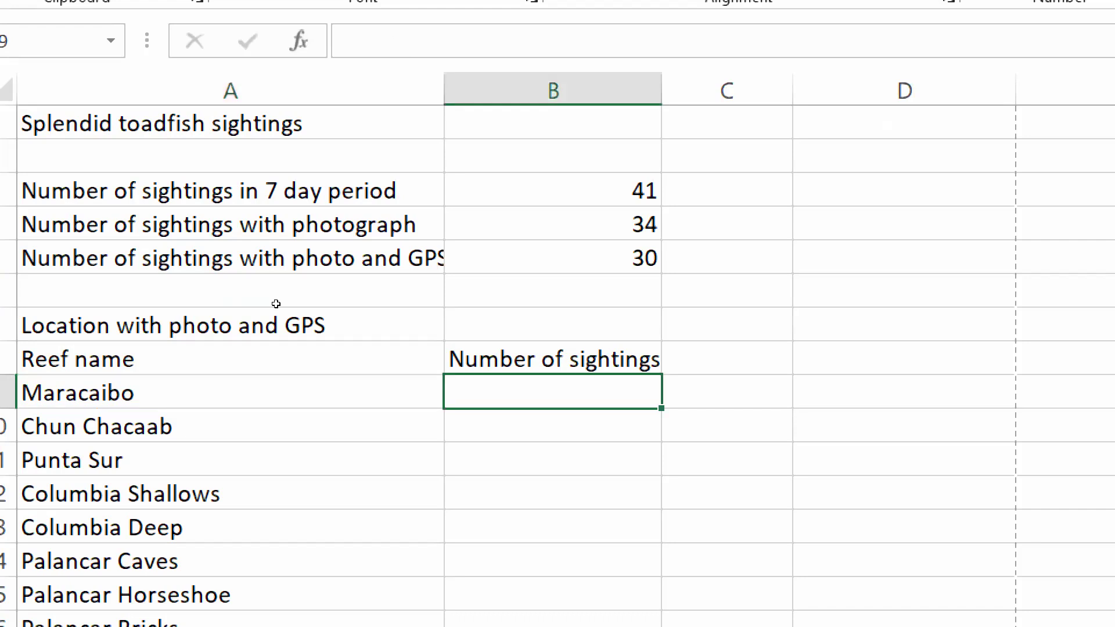
key("Return")
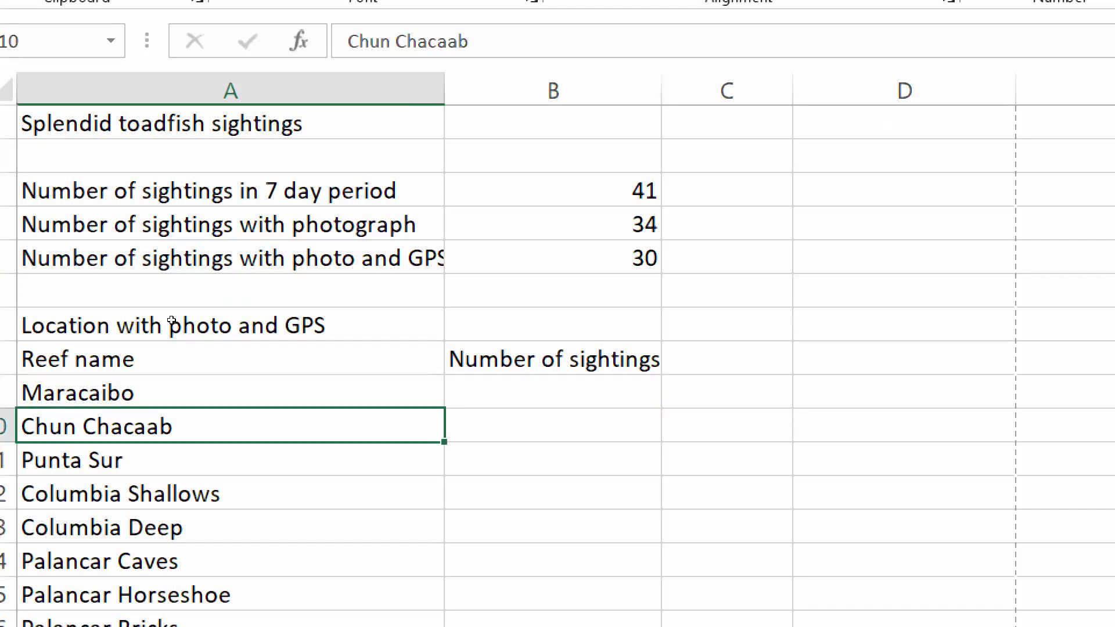
key("Right")
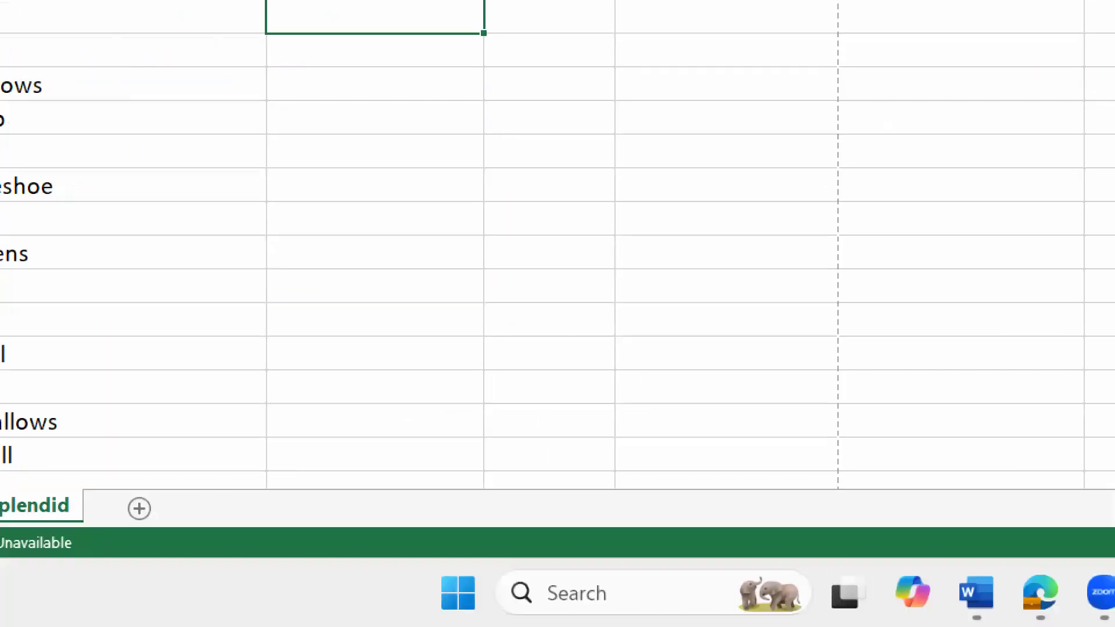
key("super+minus")
Return to the question paper PDF in the browser.
mouse_move(38, 610)
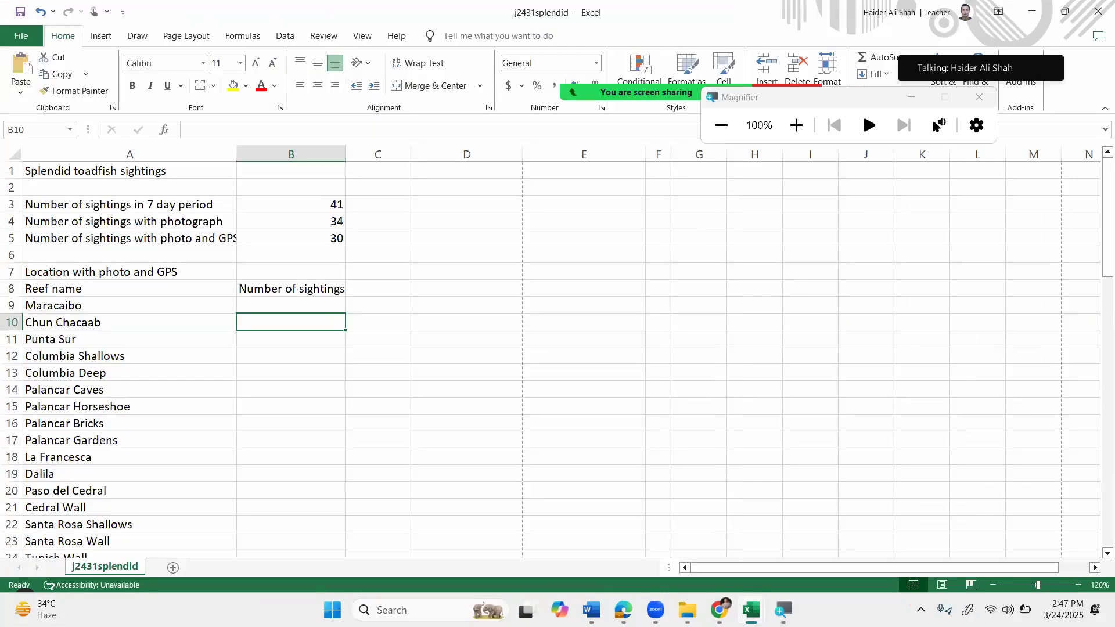
left_click(809, 288)
left_click(720, 610)
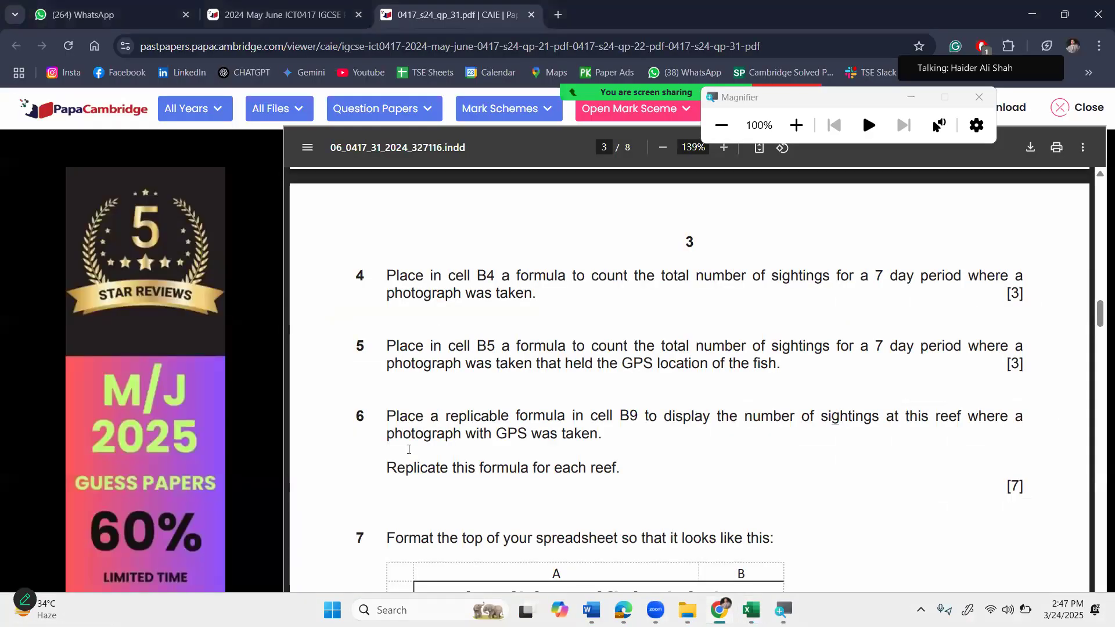
Highlight question 6's phrases on the replicable B9 formula and number of sightings, then return to j2431splendid.
left_click_drag(423, 417, 653, 410)
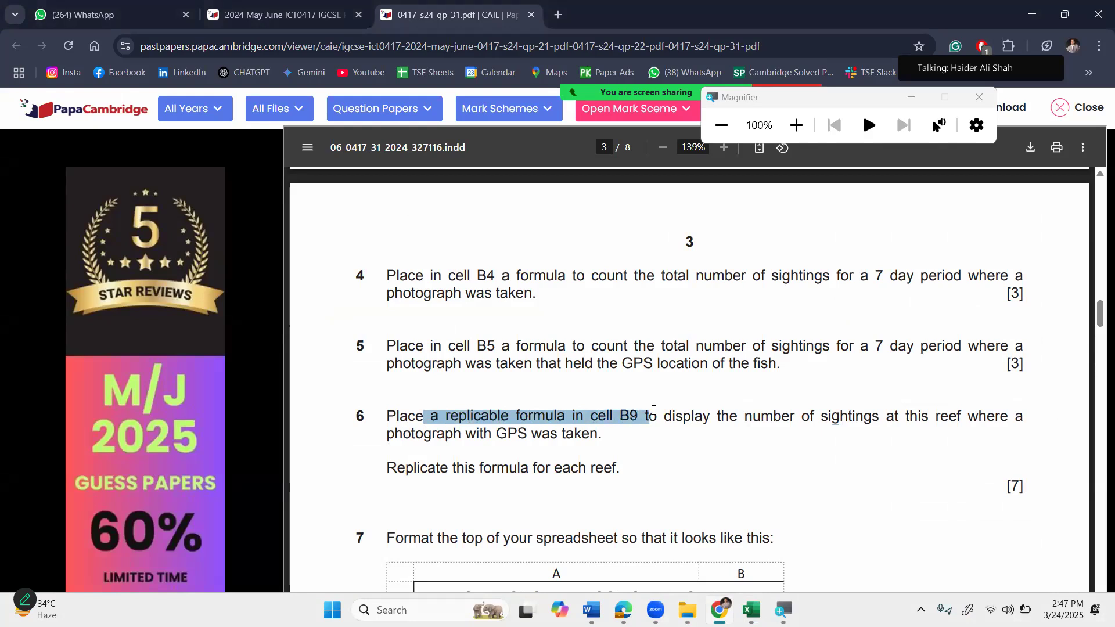
left_click(668, 449)
left_click_drag(676, 416, 885, 417)
left_click(790, 516)
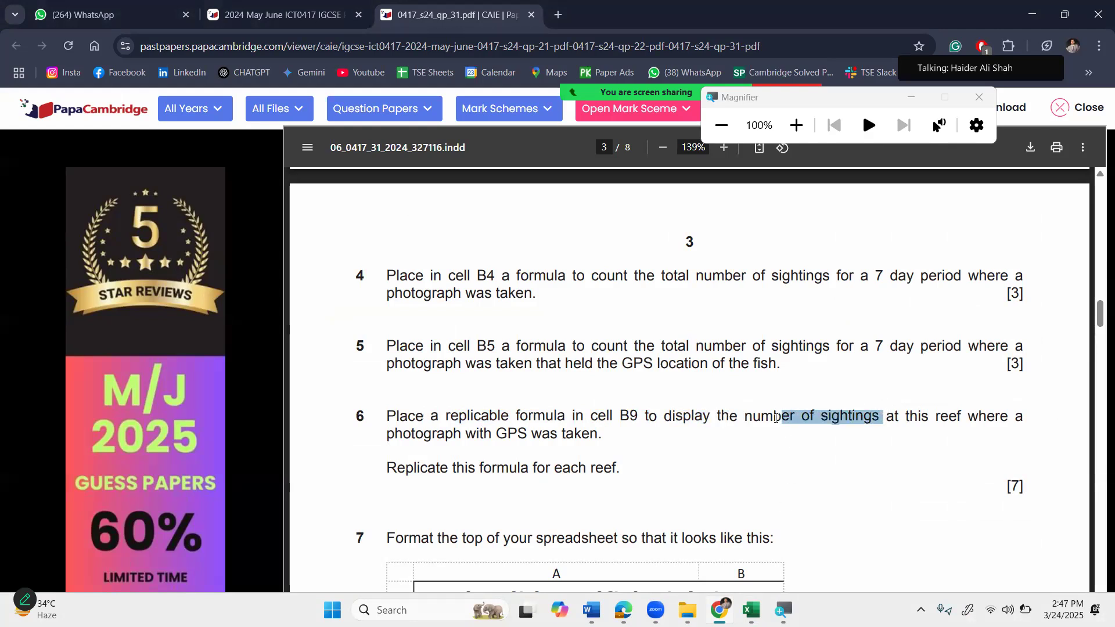
mouse_move(751, 609)
left_click(754, 535)
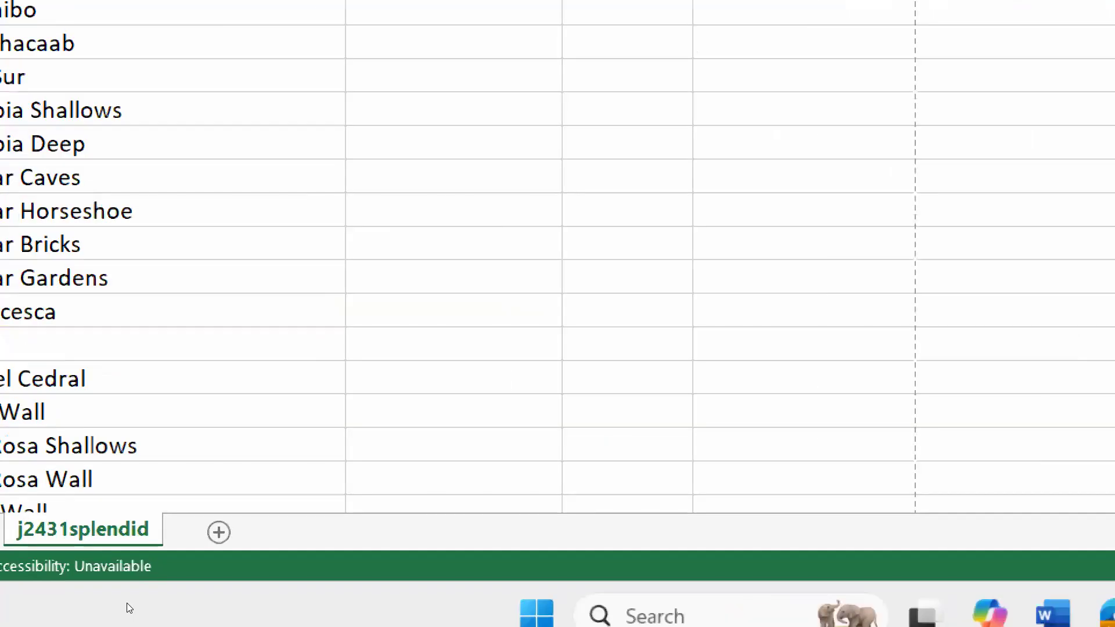
Step through the reef names and settle on B9 beside Maracaibo.
key("Down")
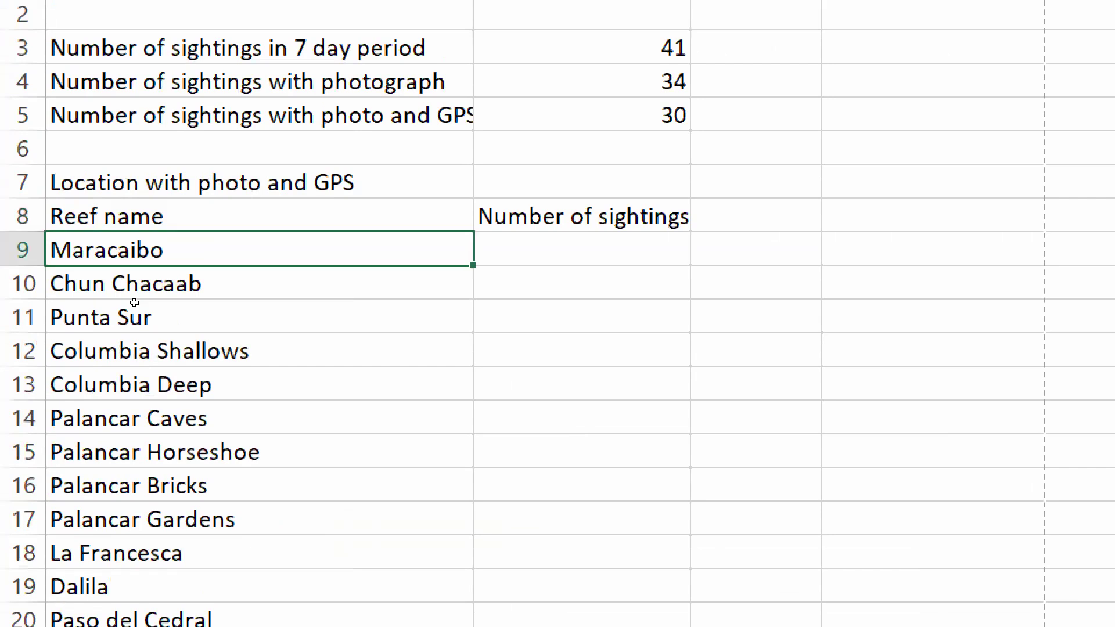
key("Down")
key("Down")
key("Down")
key("Down")
key("Down")
key("Down")
key("Down")
key("Up")
key("Up")
key("Up")
key("Up")
key("Up")
key("Up")
key("Up")
key("Right")
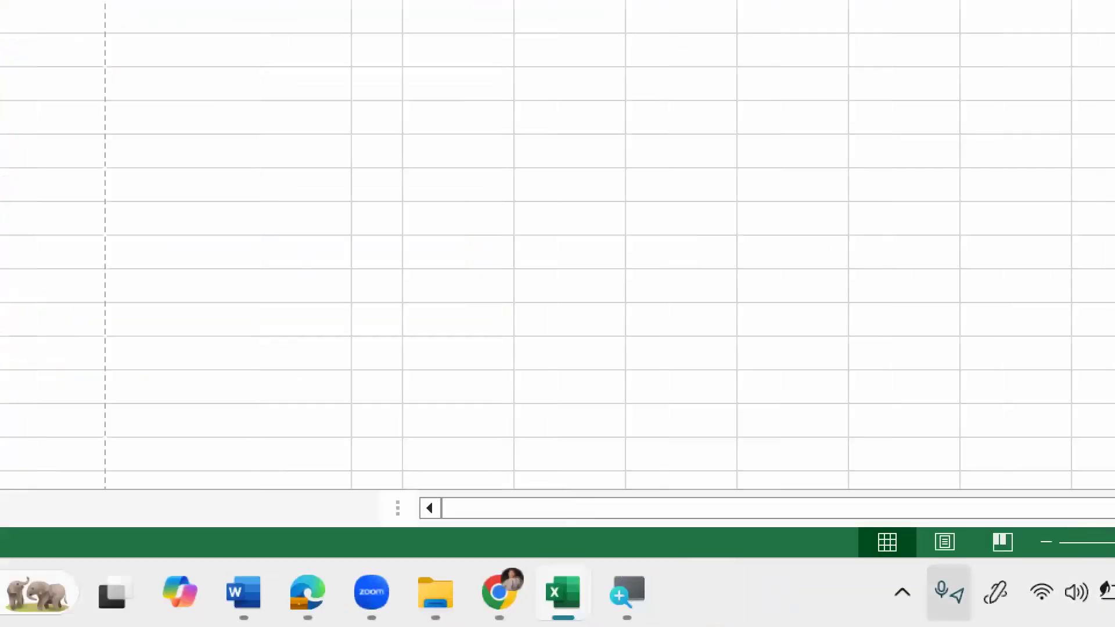
Check the GPS column and the question paper, then return to the workbook's top.
mouse_move(793, 560)
scroll(822, 494, "down", 3)
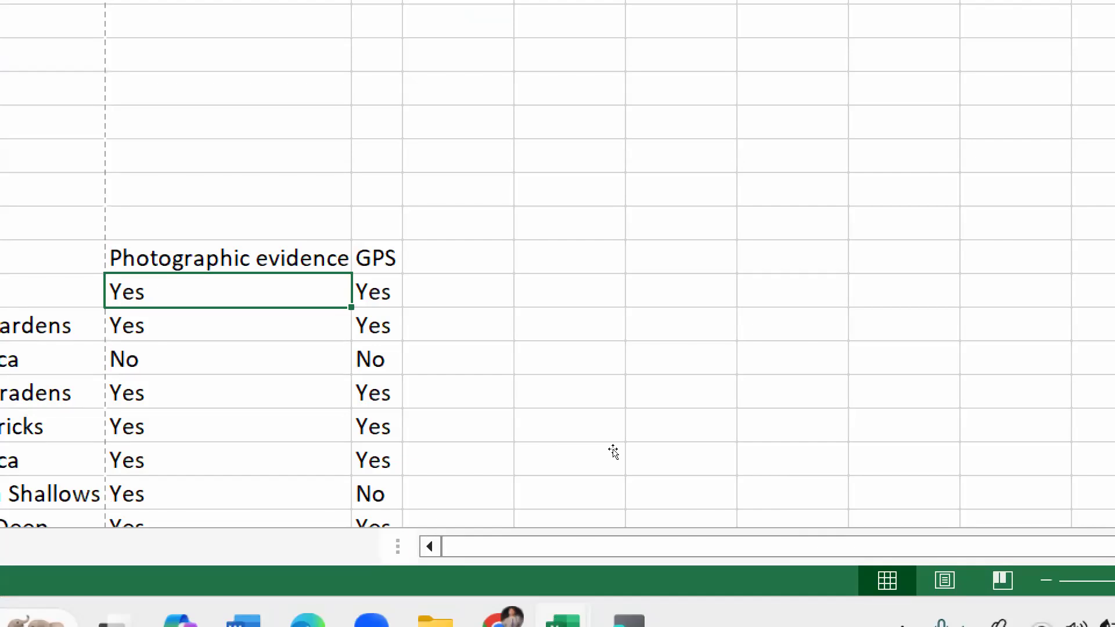
key("Right")
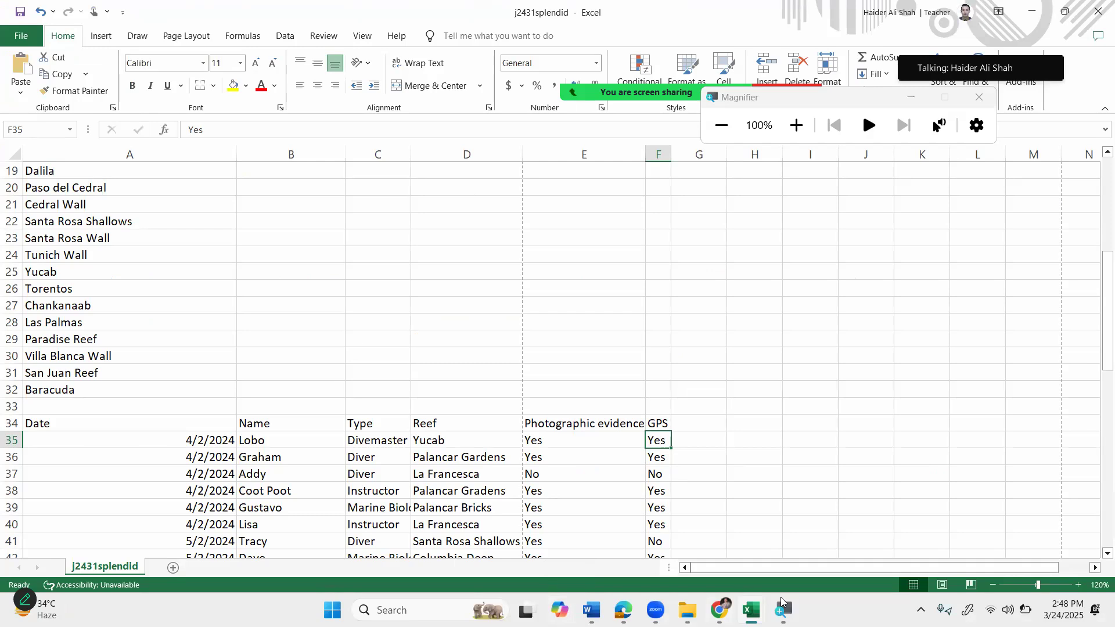
left_click(719, 610)
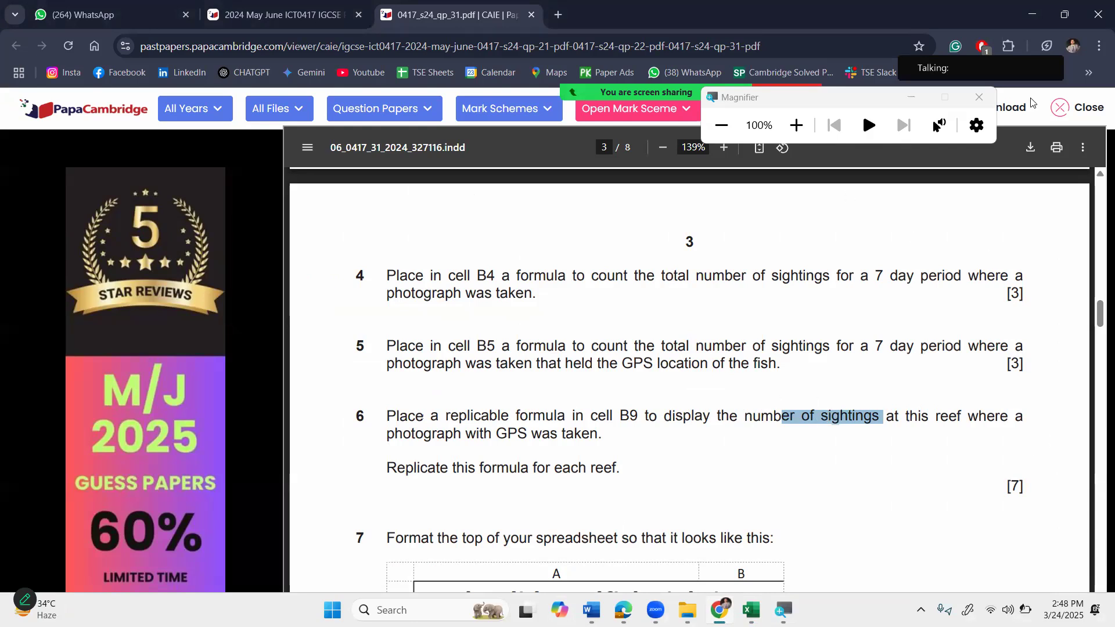
left_click(1033, 12)
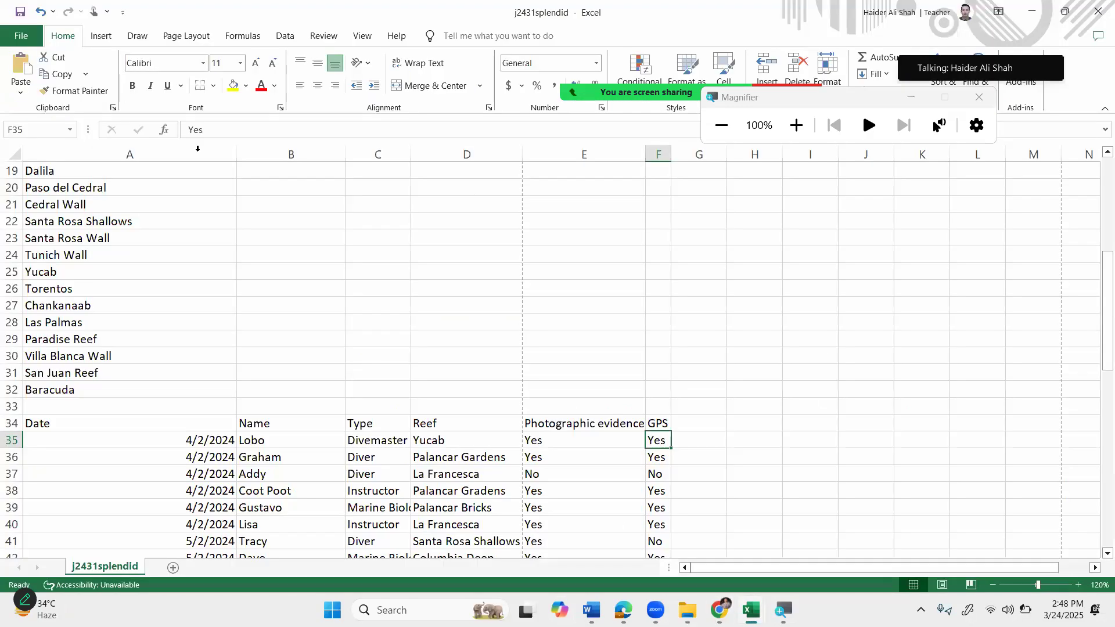
scroll(249, 290, "up", 5)
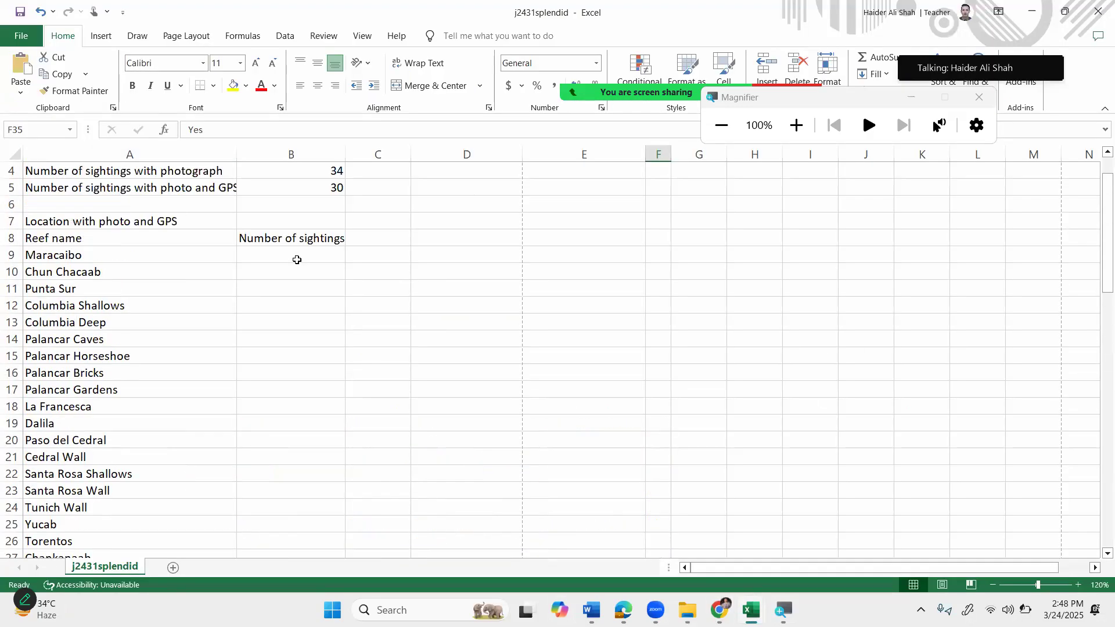
Start typing =countifs( in B9, correcting typos and removing a stray A9 reference.
left_click(294, 256)
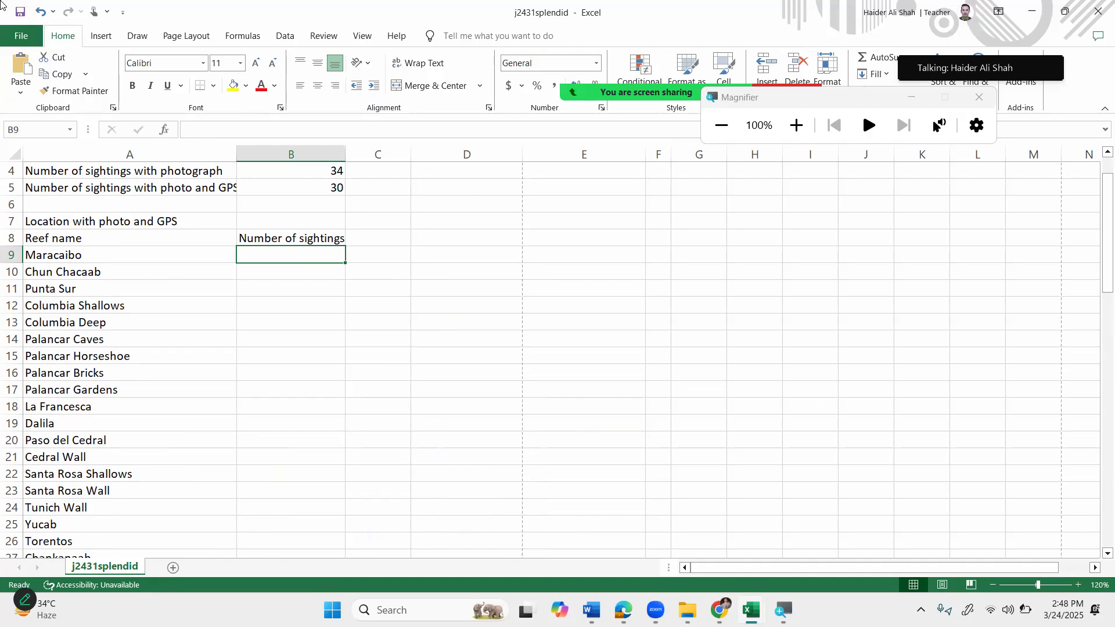
key("super+plus")
key("super+plus")
type("=")
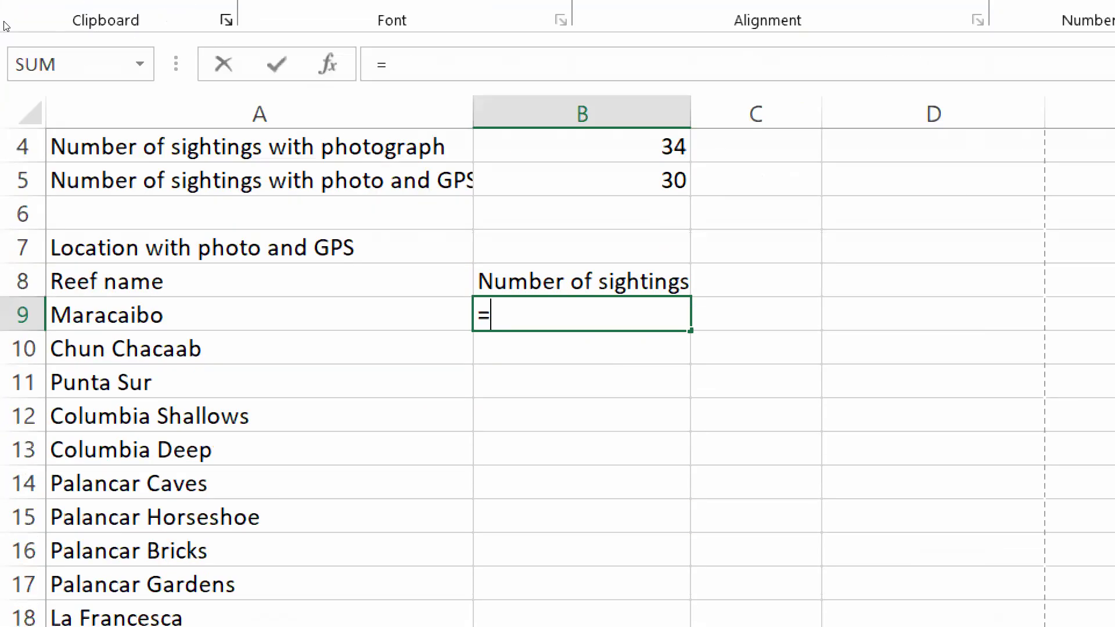
type("coi")
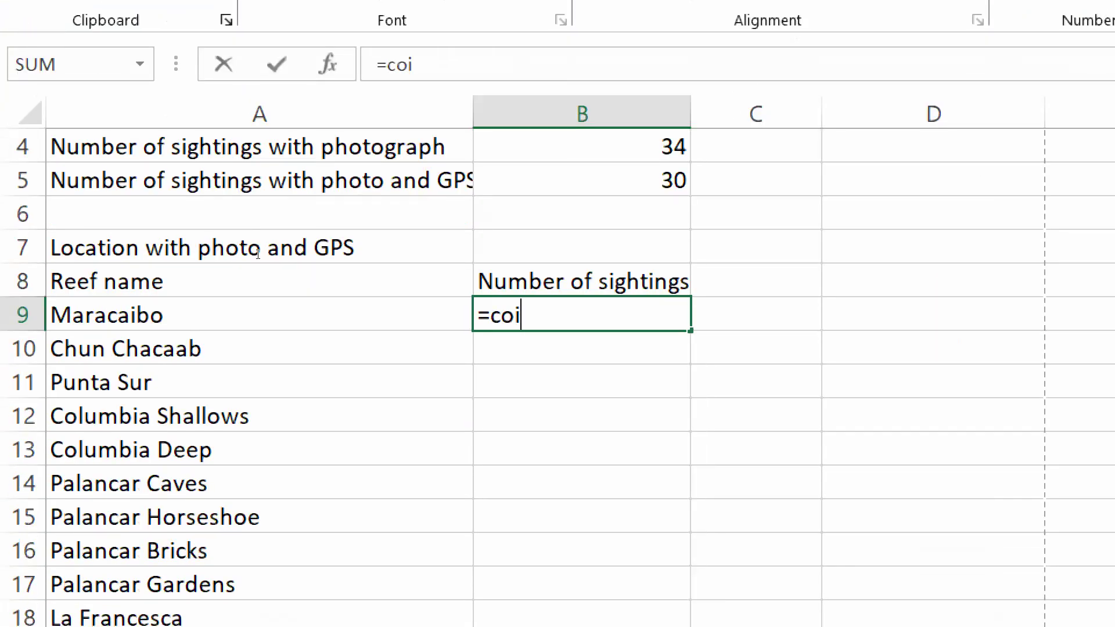
key("BackSpace")
type("untif")
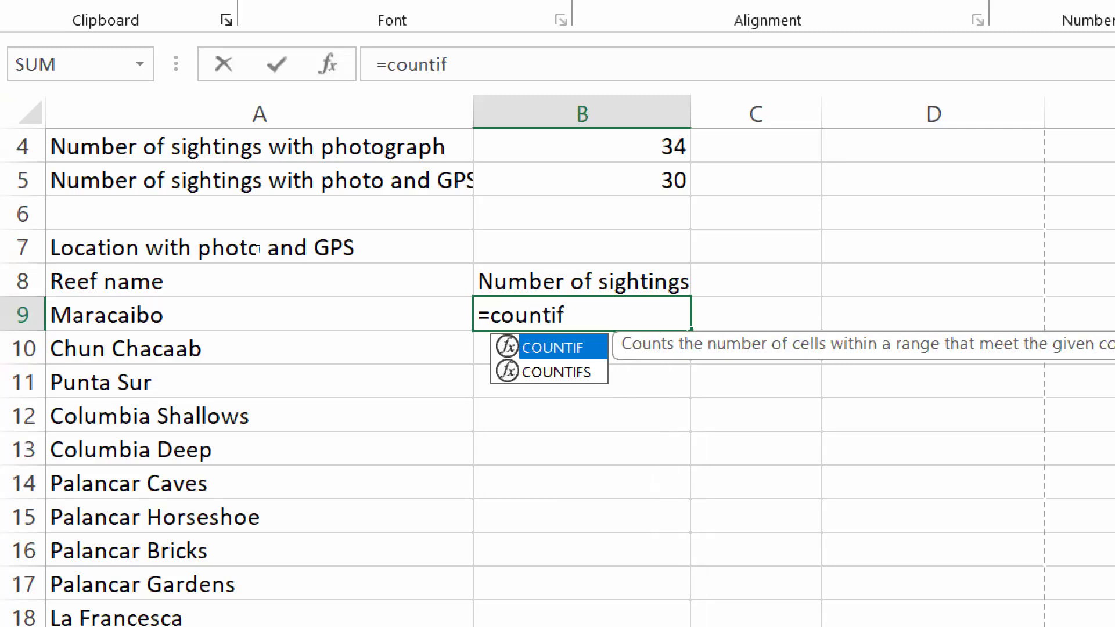
type("f")
key("BackSpace")
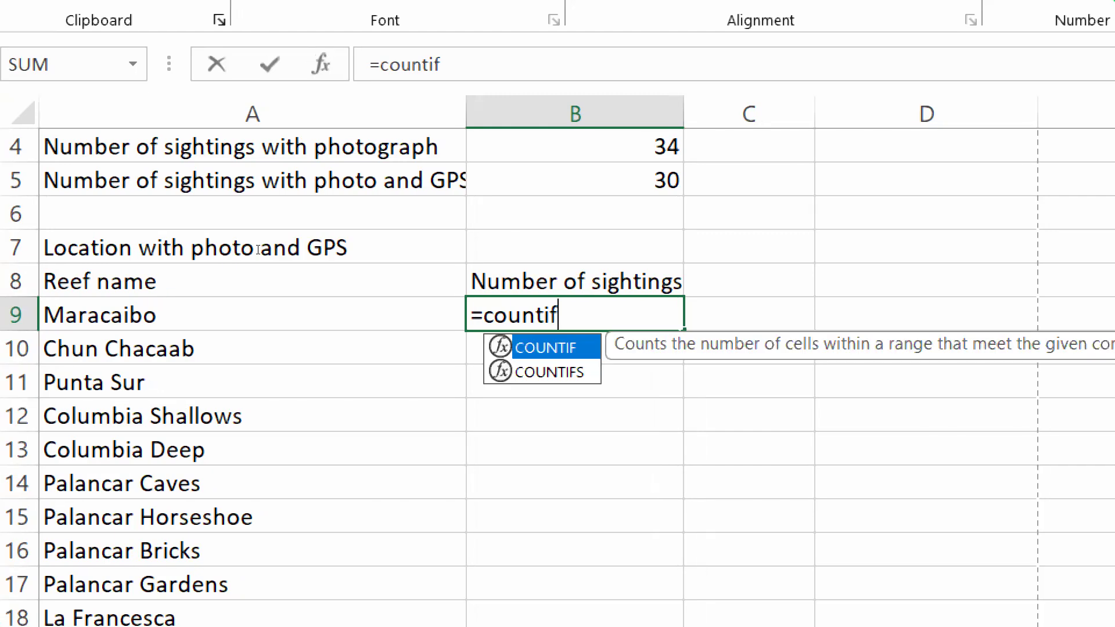
type("s(")
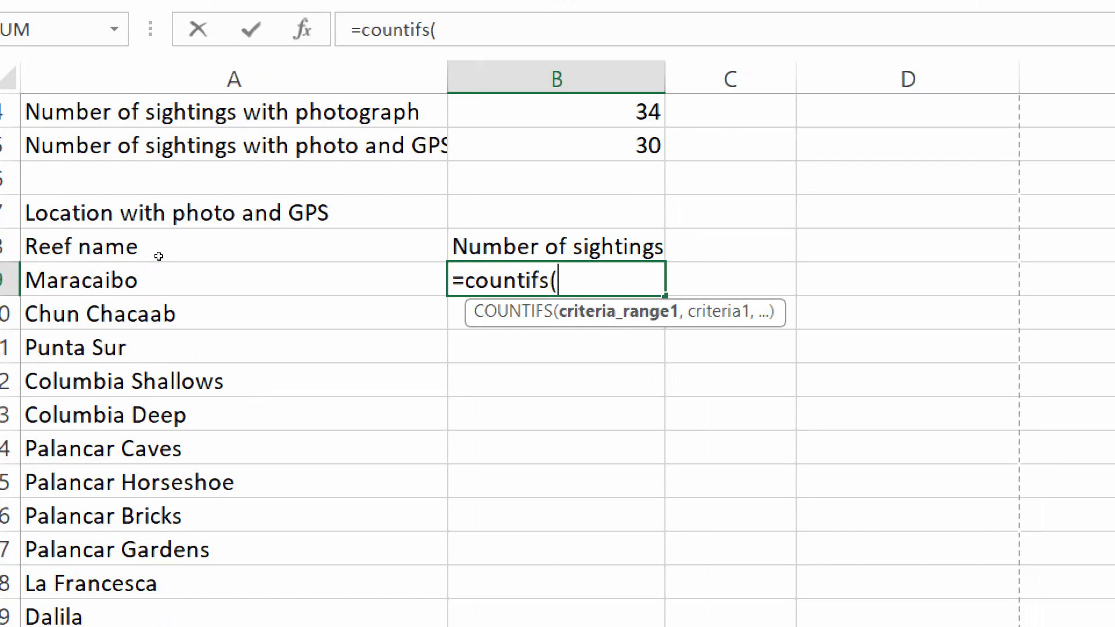
key("Left")
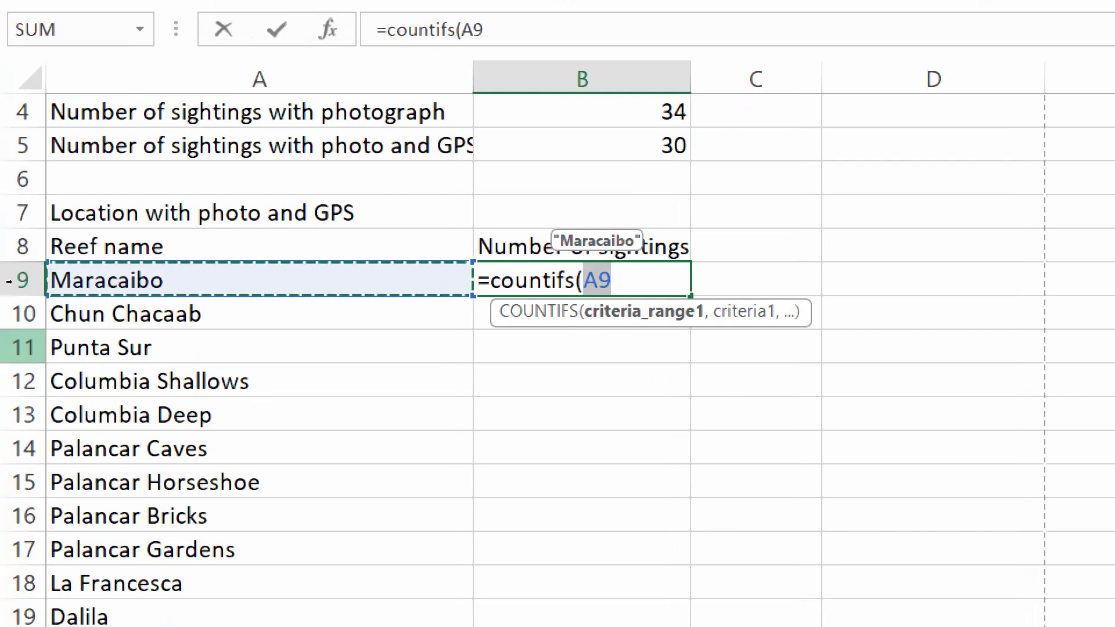
key("BackSpace")
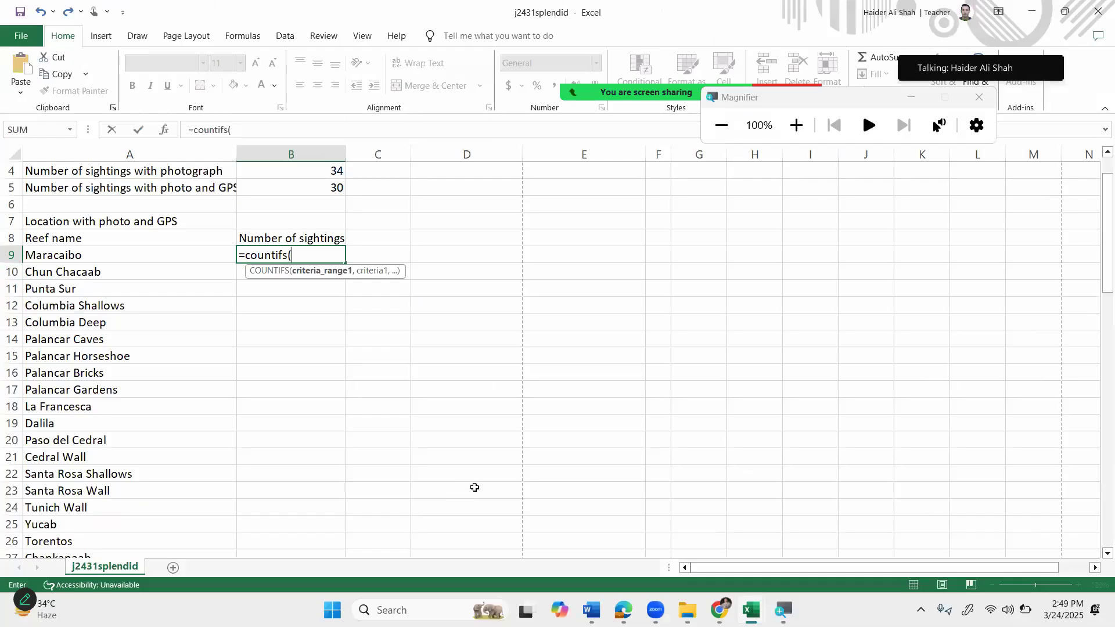
Select the Reef range D35:D75 as the formula's first criteria range.
scroll(608, 423, "down", 4)
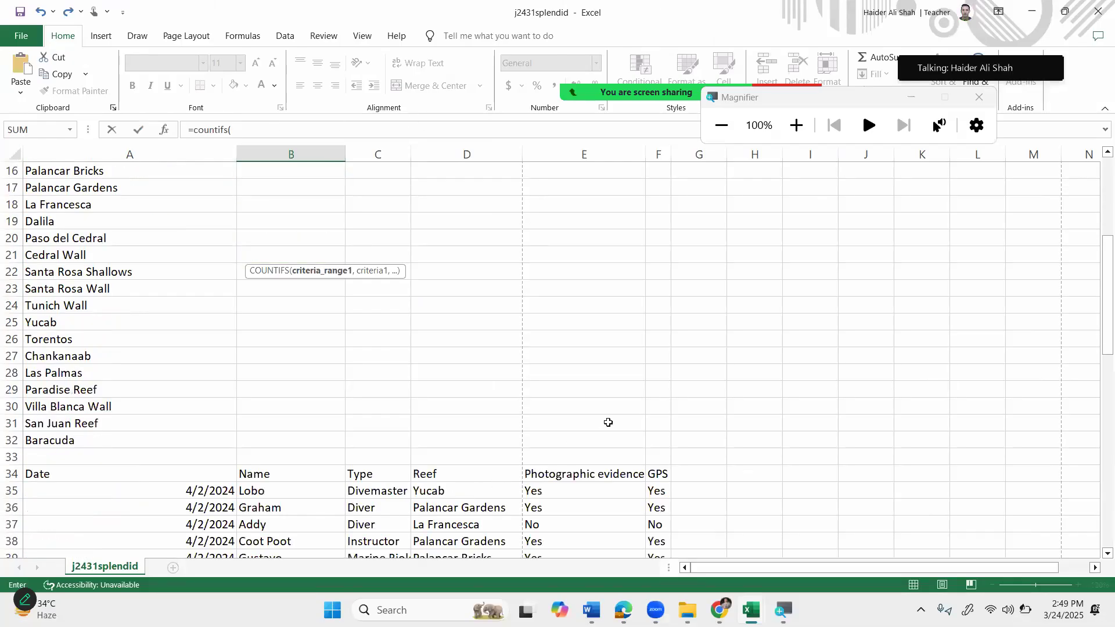
left_click(437, 492)
key("ctrl+shift+Down")
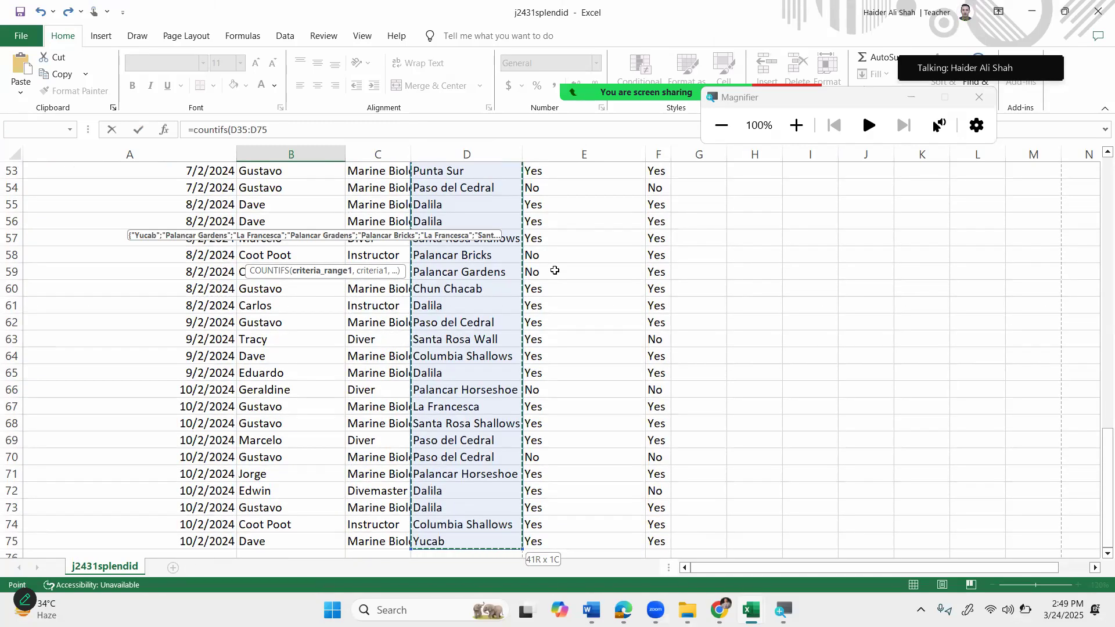
scroll(437, 379, "up", 8)
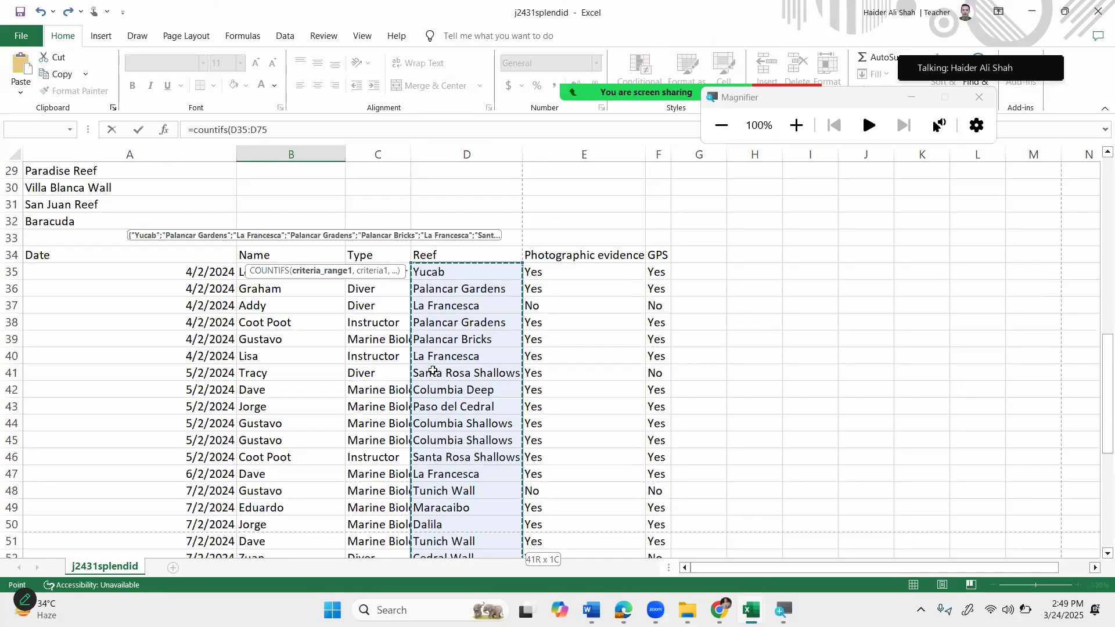
scroll(433, 372, "up", 9)
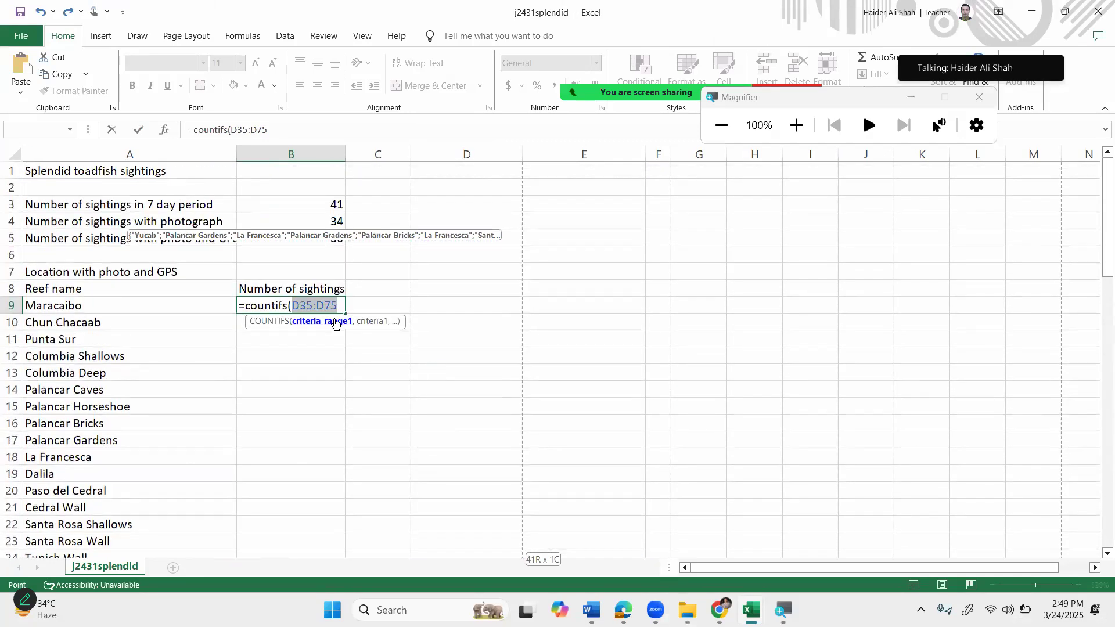
Dismiss the 'too few arguments' error and strip the mistaken E35/E3 references from B9's formula.
key("Right")
type(",")
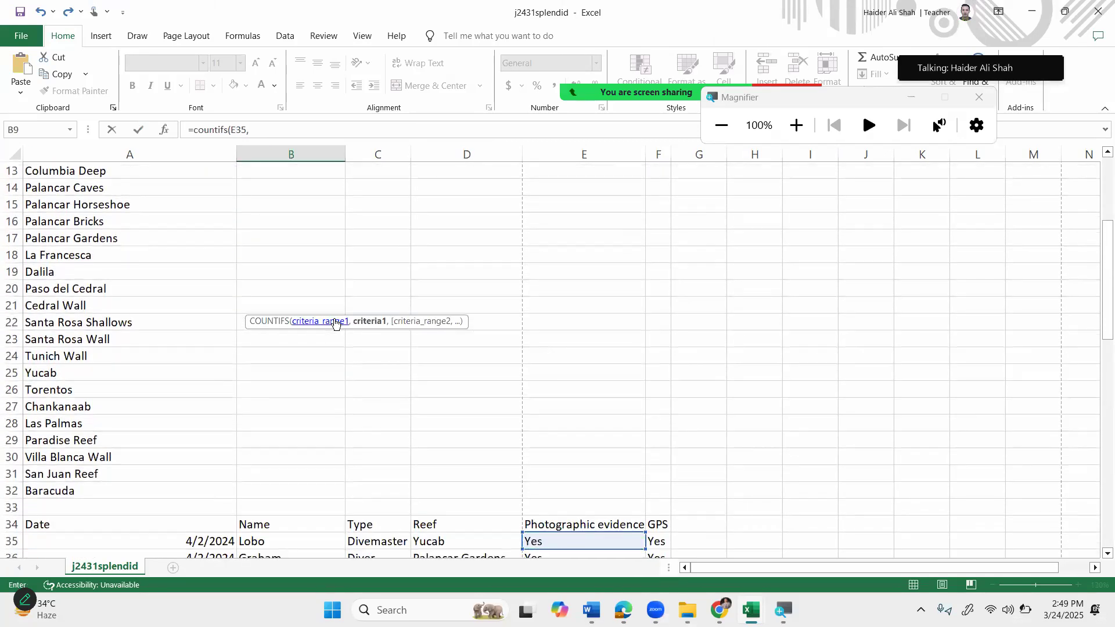
scroll(276, 186, "up", 4)
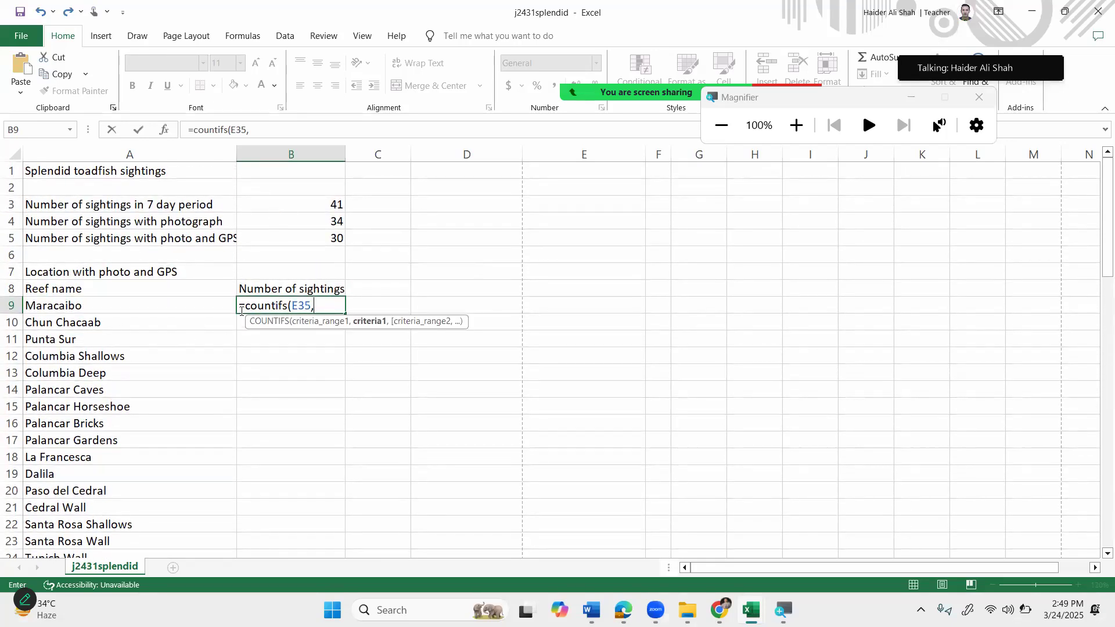
key("BackSpace")
key("BackSpace")
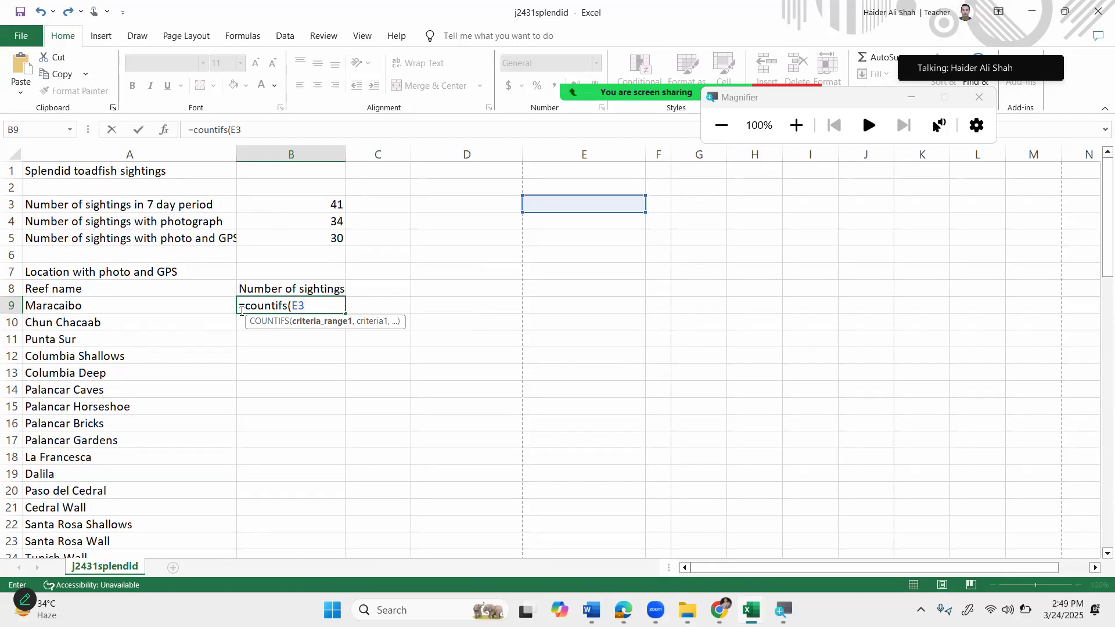
key("Return")
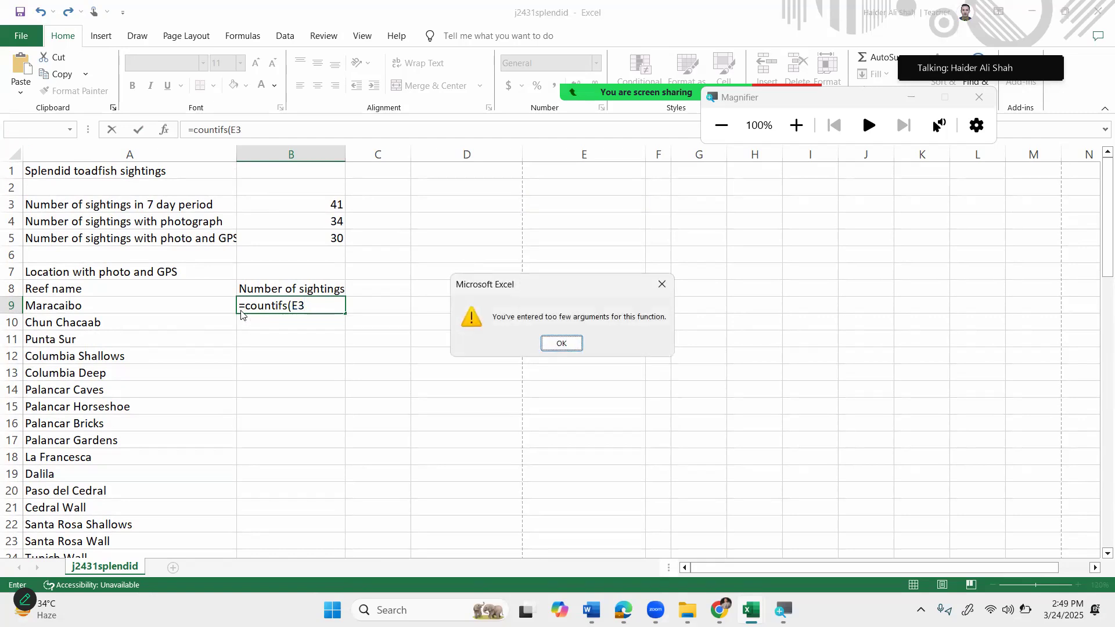
left_click(550, 343)
left_click(344, 311)
key("BackSpace")
key("BackSpace")
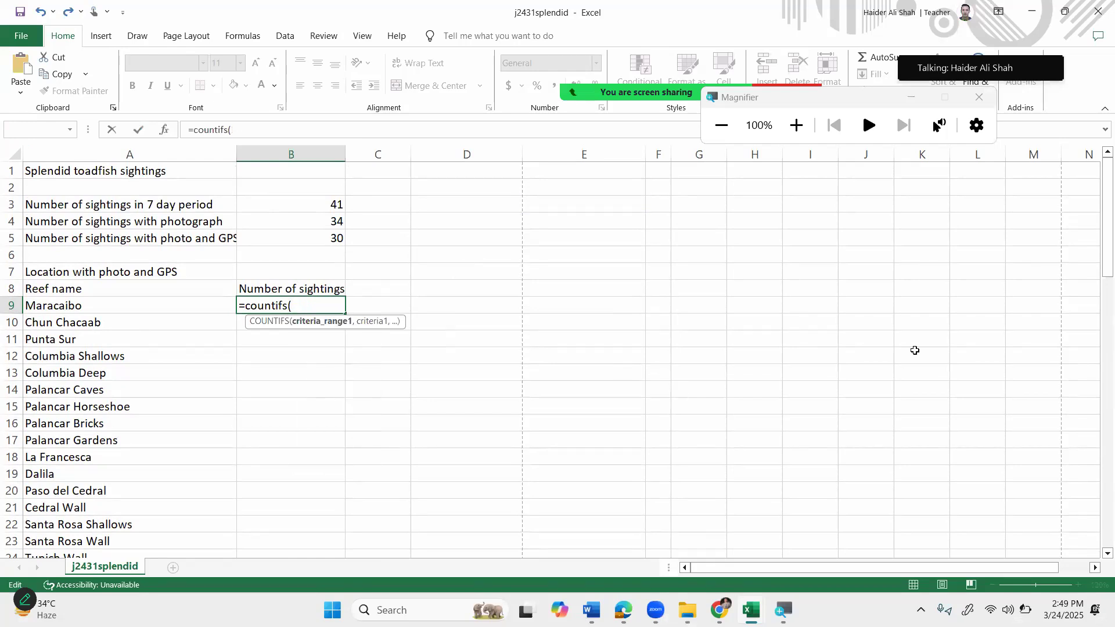
left_click_drag(1097, 201, 1098, 314)
Add the Reef range D35:D75 with criterion A9 to B9's COUNTIFS.
left_click(458, 354)
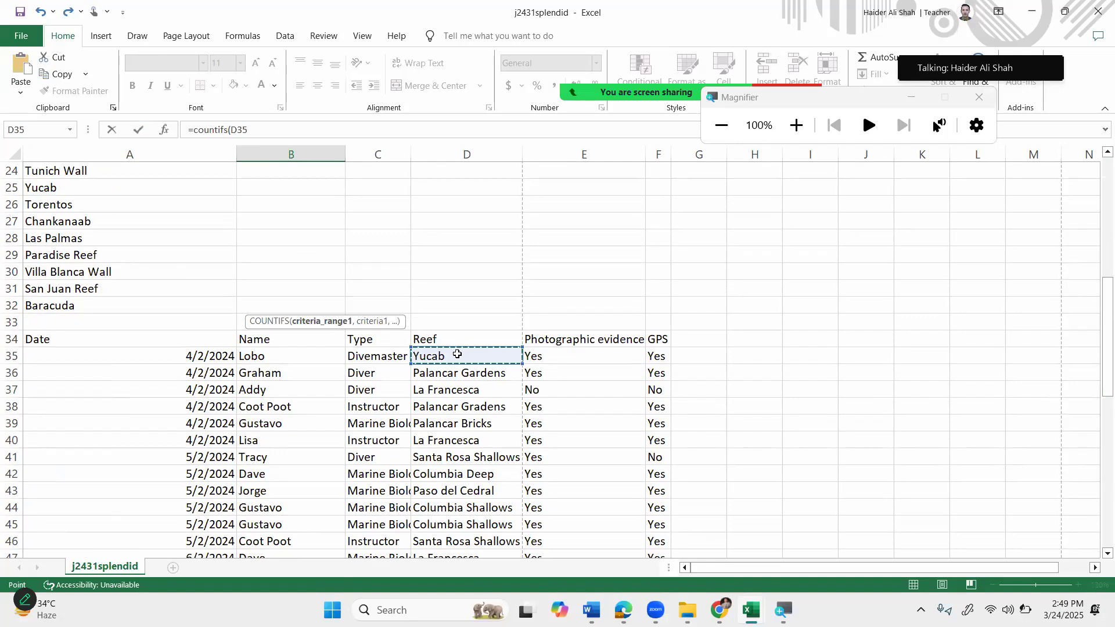
key("ctrl+shift+Down")
left_click_drag(1097, 443, 1098, 161)
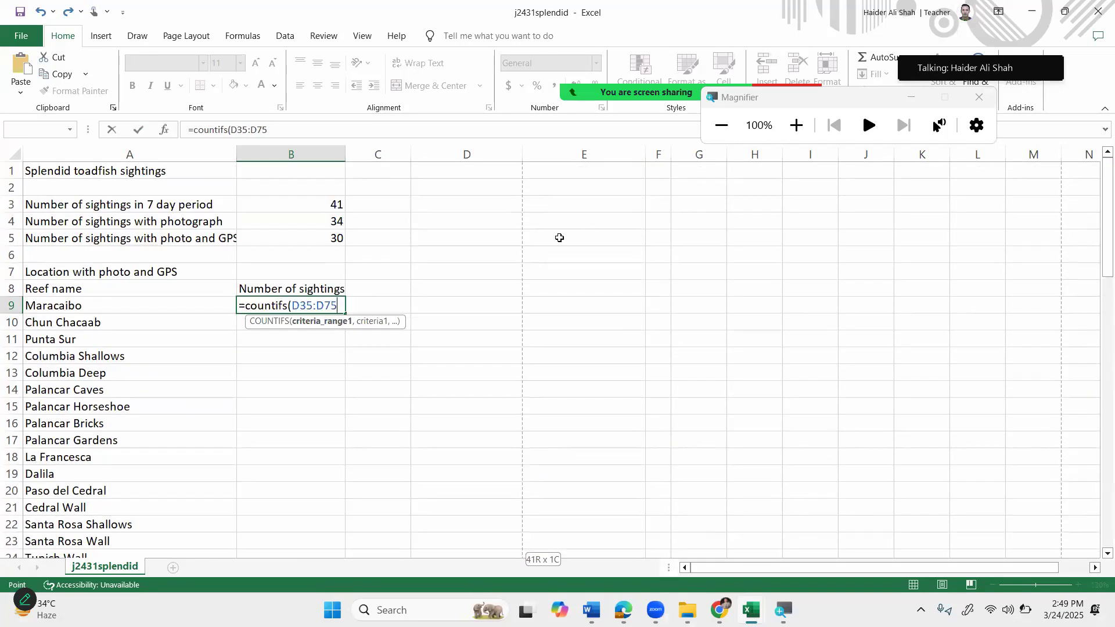
type(",")
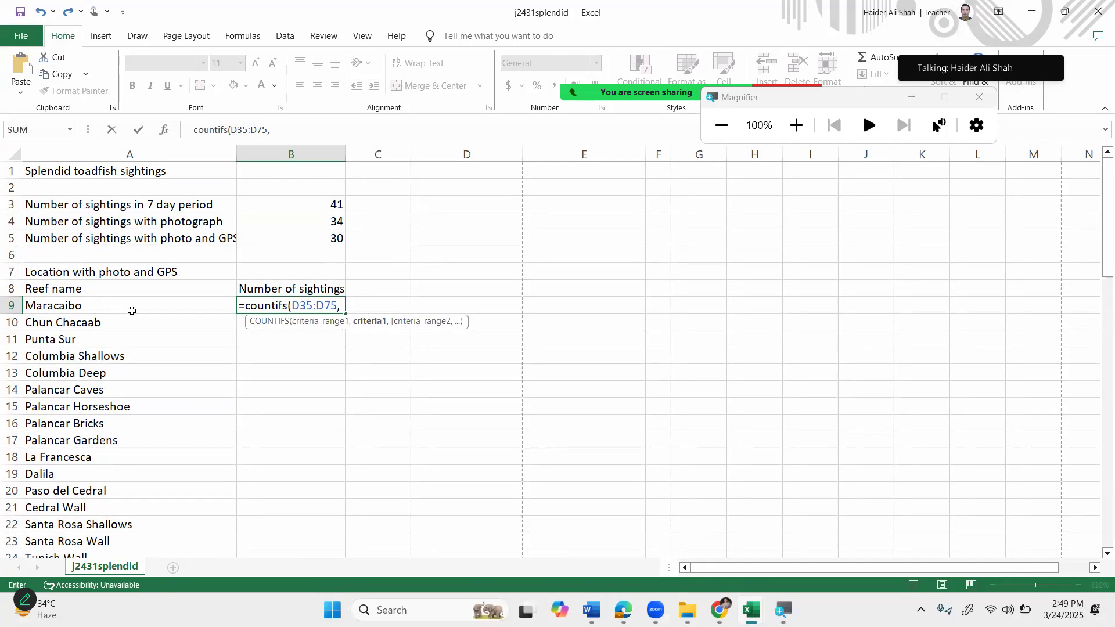
left_click(132, 311)
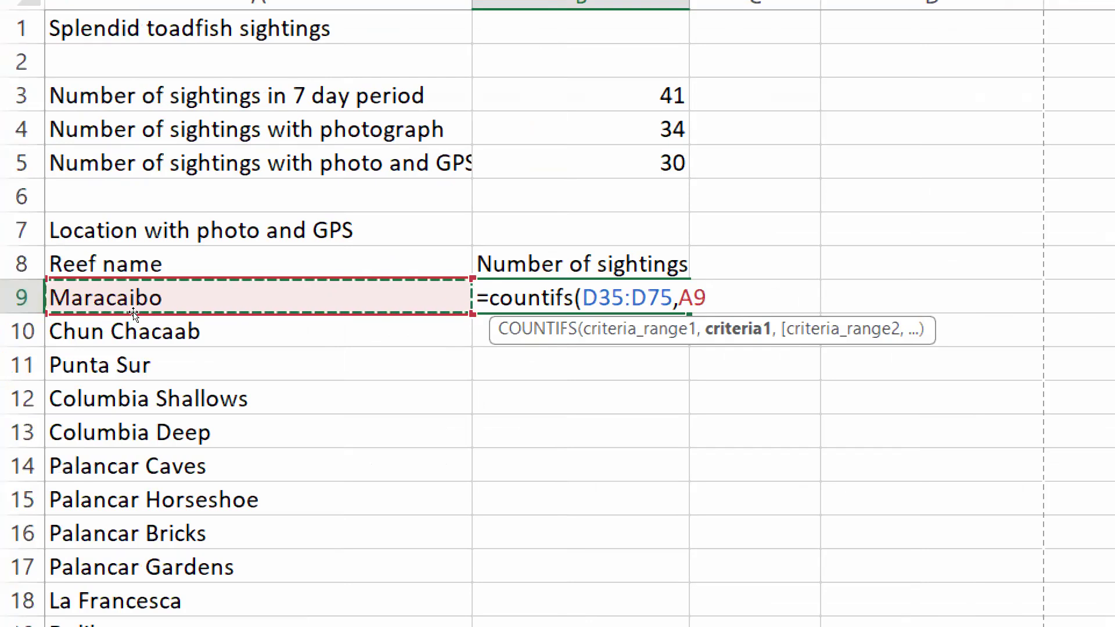
type(",")
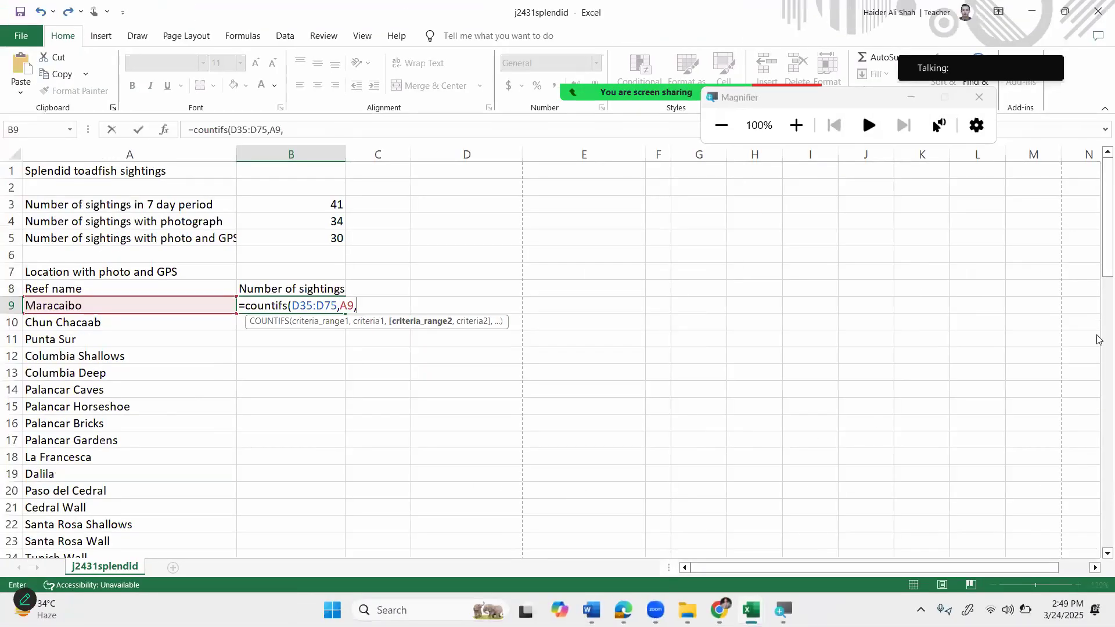
left_click_drag(1099, 273, 1100, 389)
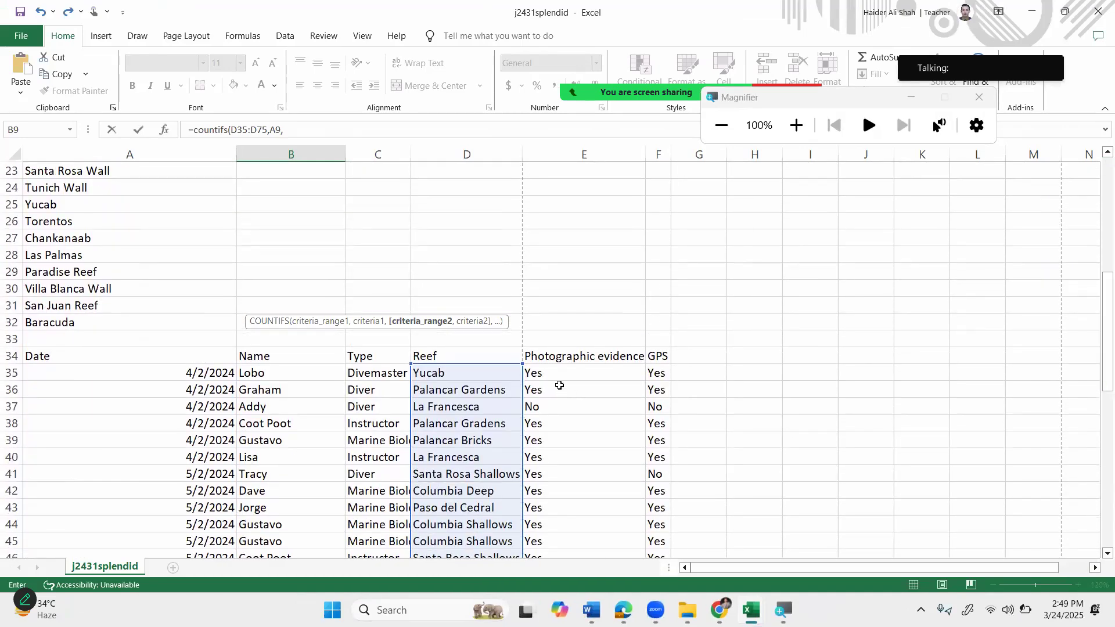
Add the Photographic evidence range E35:E75 with criterion "Yes", dismissing a low battery warning.
left_click(558, 376)
key("ctrl+shift+Down")
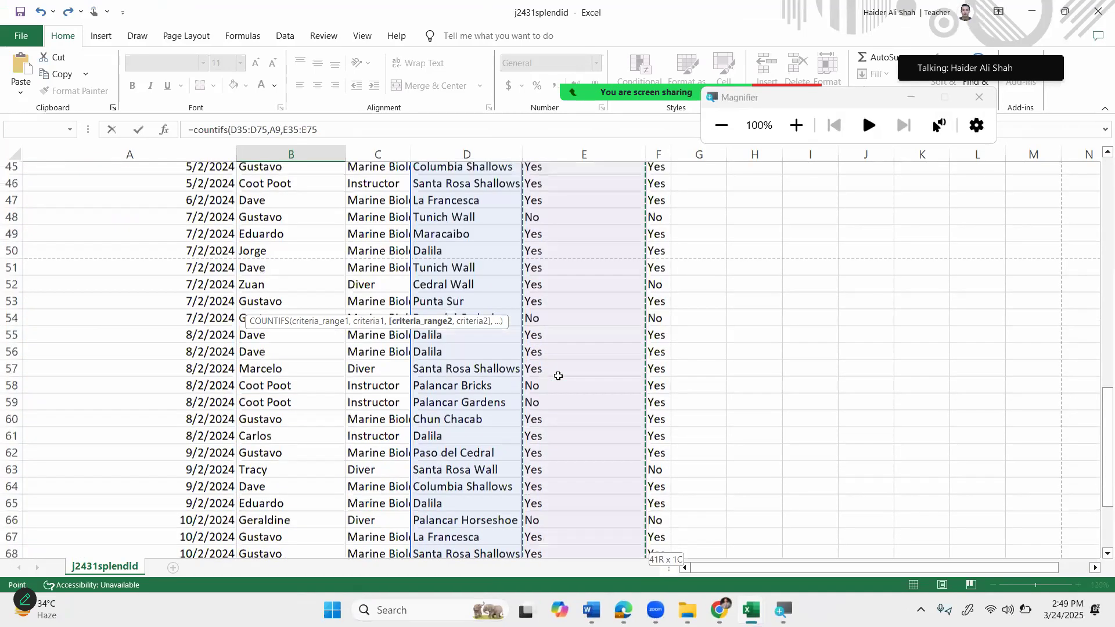
left_click(331, 132)
type(",")
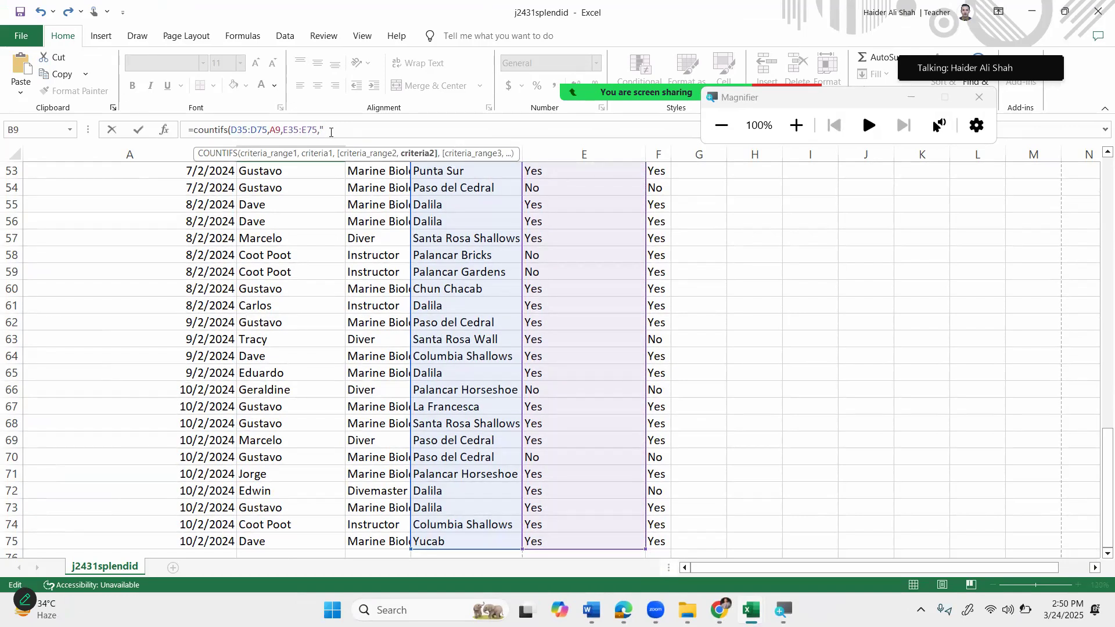
type("\"Yes\",")
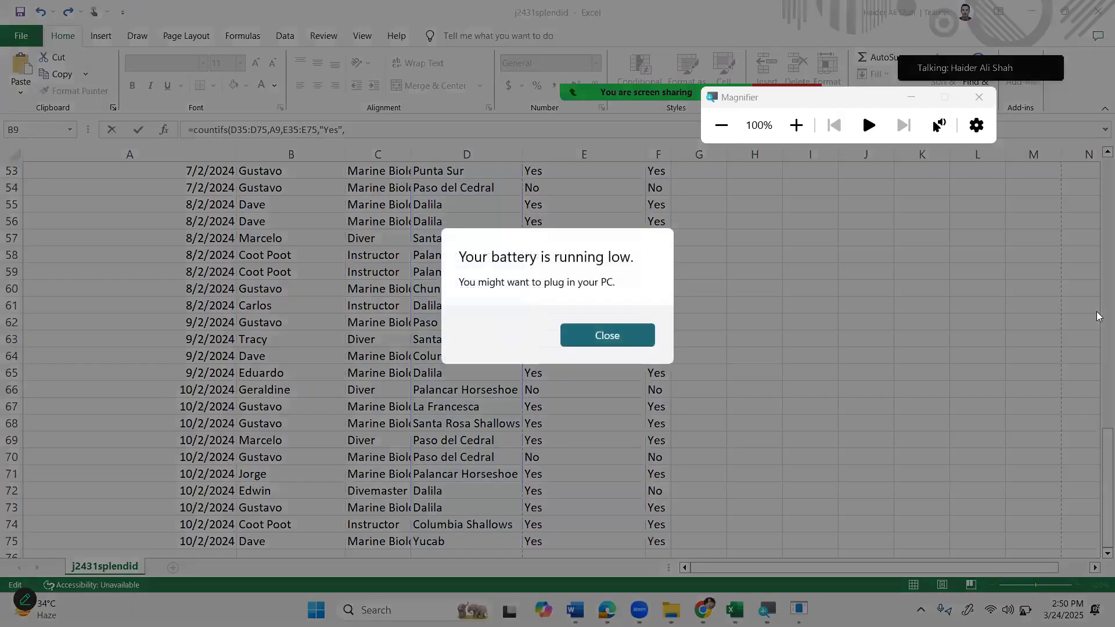
left_click(607, 334)
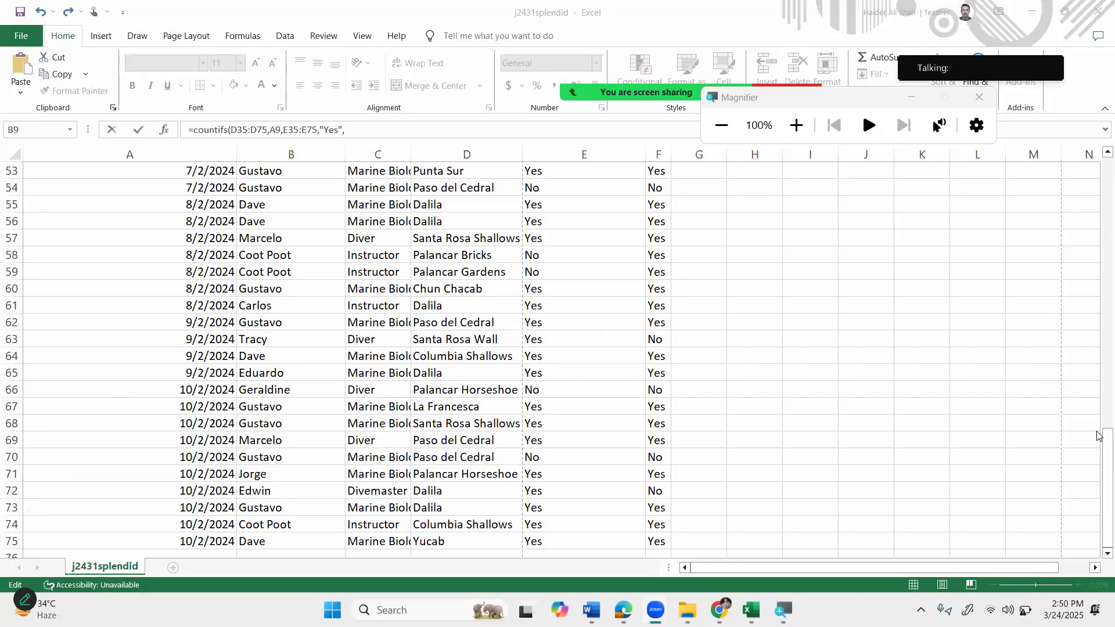
scroll(1098, 281, "up", 15)
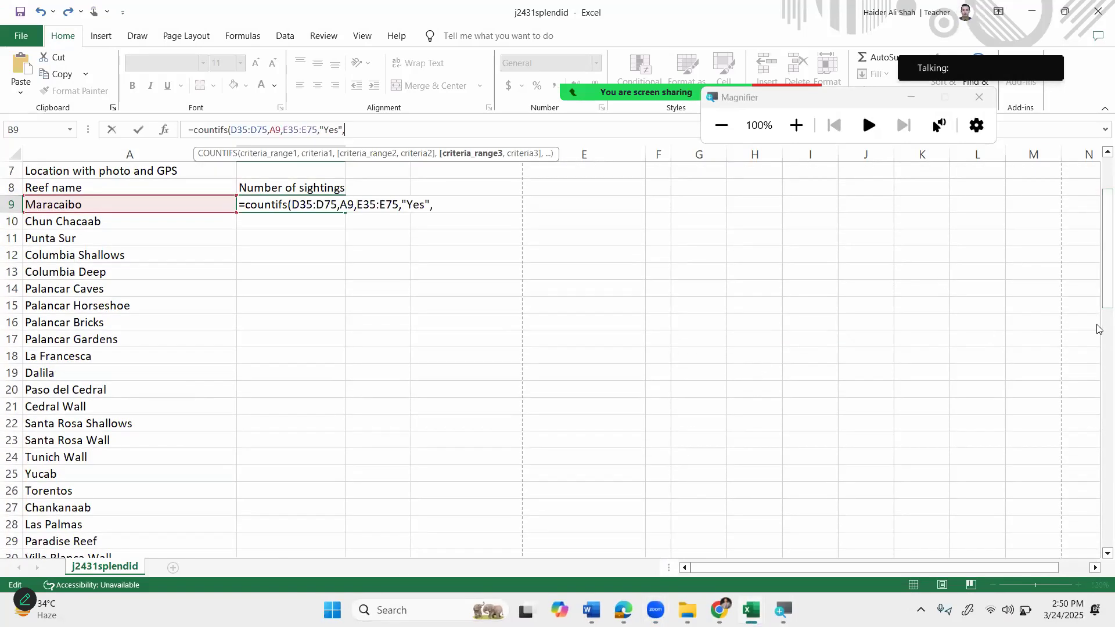
scroll(1098, 369, "down", 7)
scroll(1098, 369, "down", 1)
Add the GPS range F35:F75 with "Yes" and commit, giving 1 for Maracaibo.
left_click(656, 255)
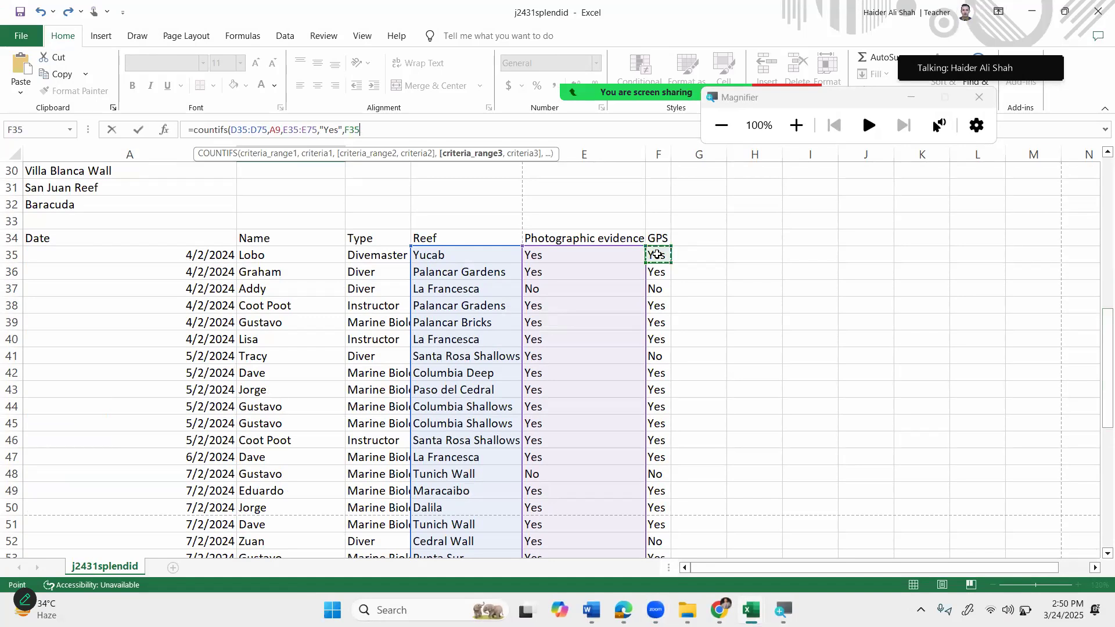
key("ctrl+shift+Down")
type(",")
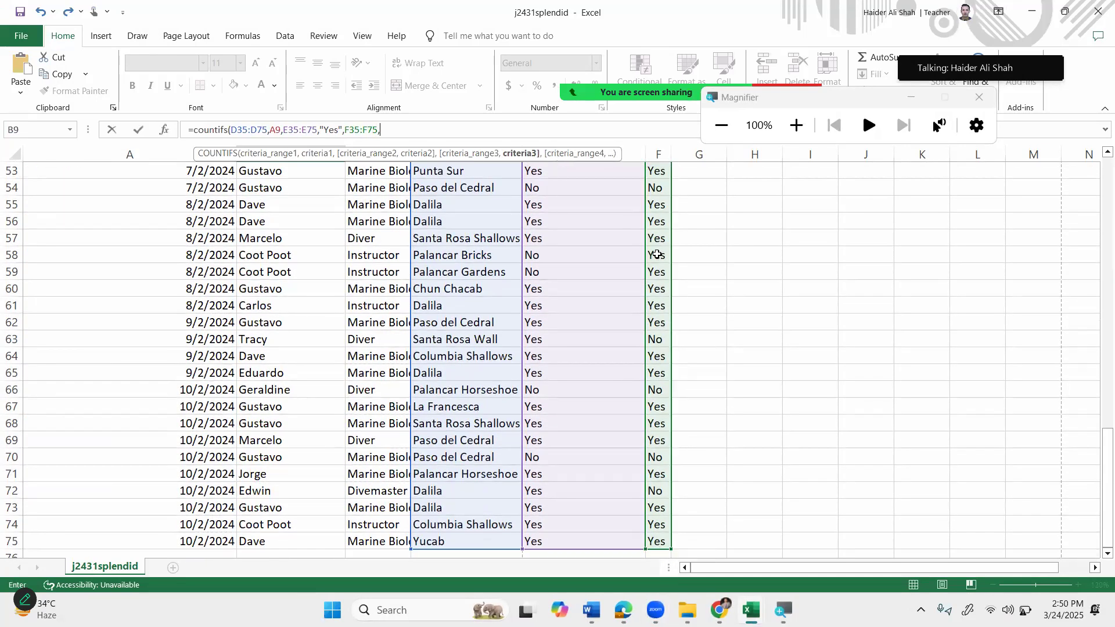
type("\"Yes\")")
key("Return")
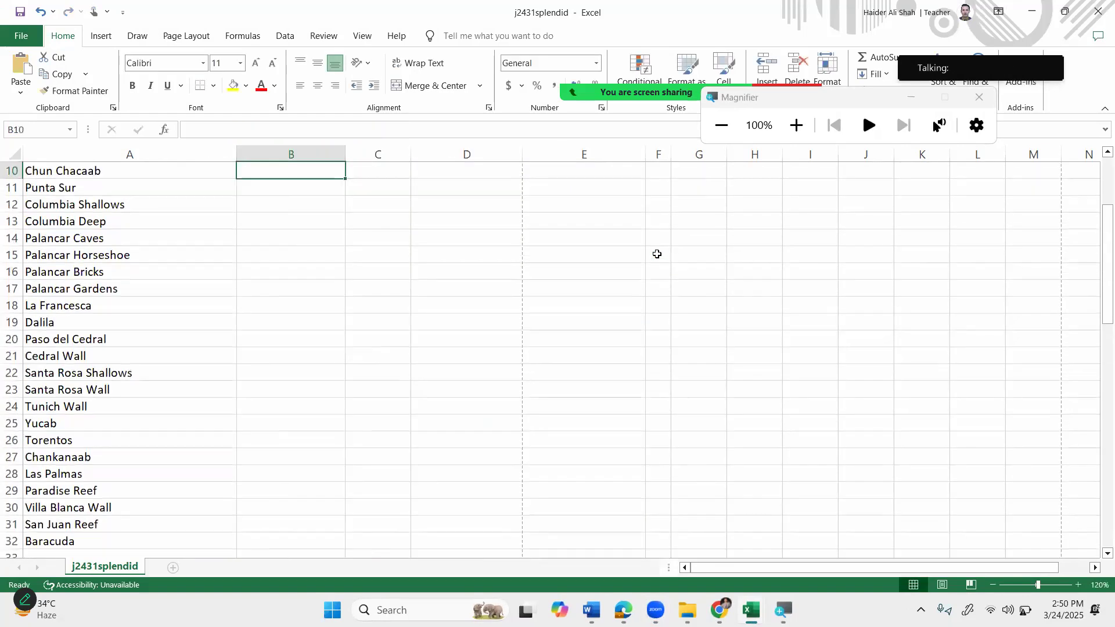
scroll(338, 226, "up", 2)
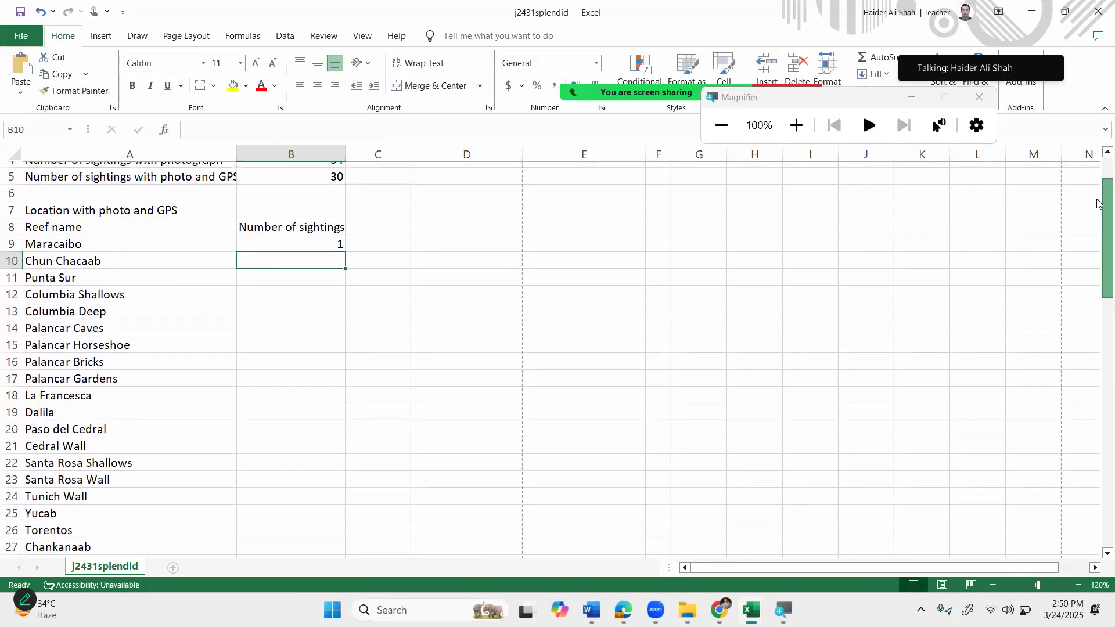
left_click(326, 236)
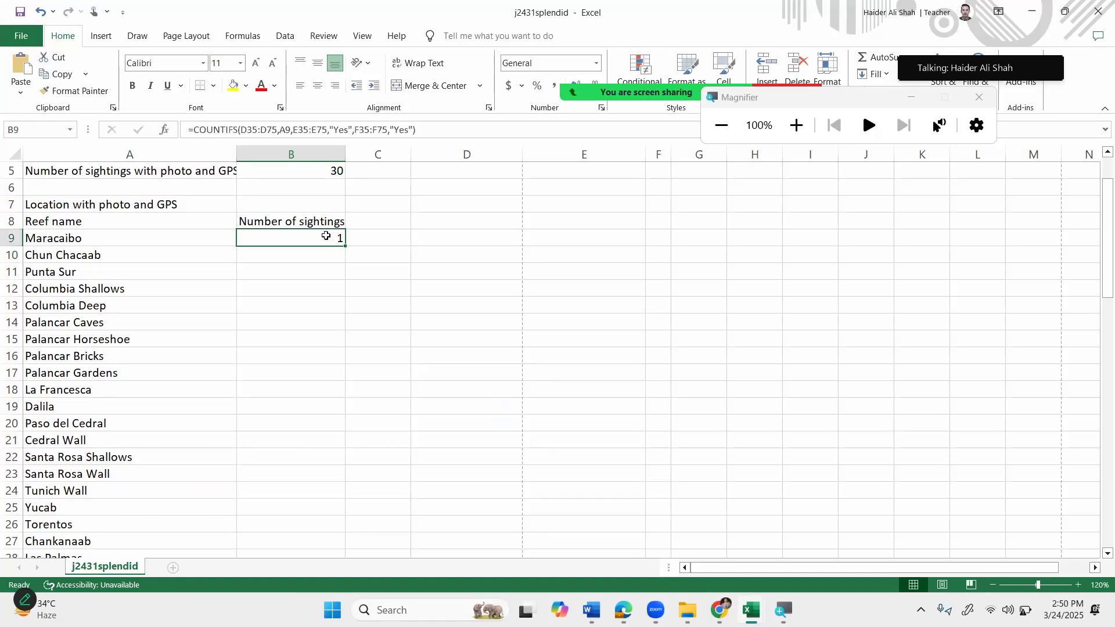
key("Up")
key("Up")
key("Up")
key("Up")
key("Up")
key("Up")
key("Up")
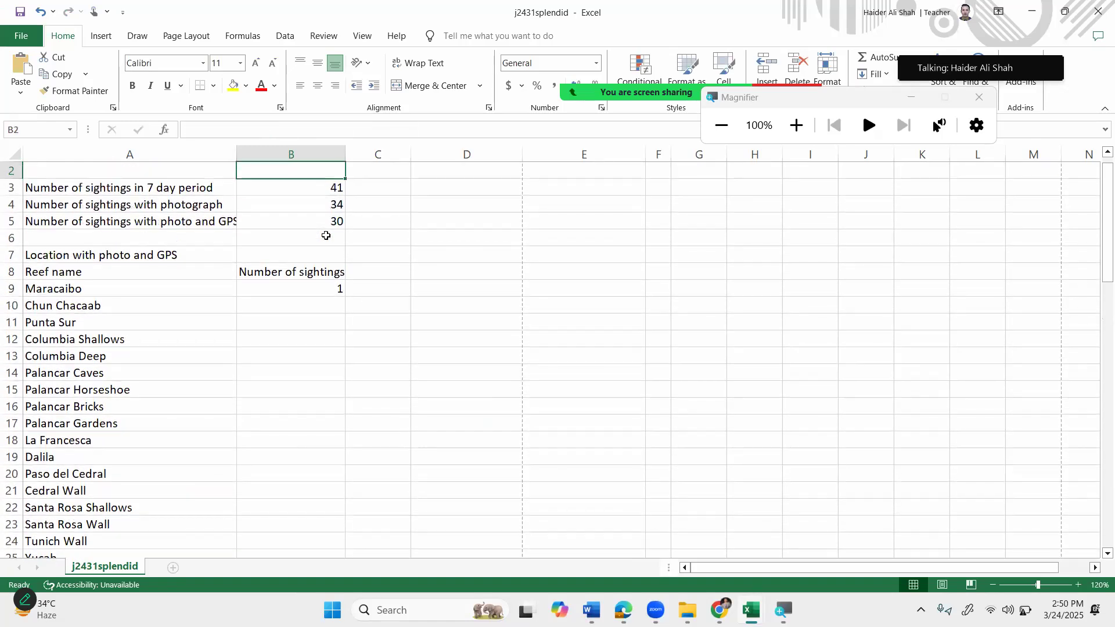
key("Up")
key("Down")
key("Down")
key("Down")
key("Down")
key("Down")
key("Down")
key("Down")
key("Down")
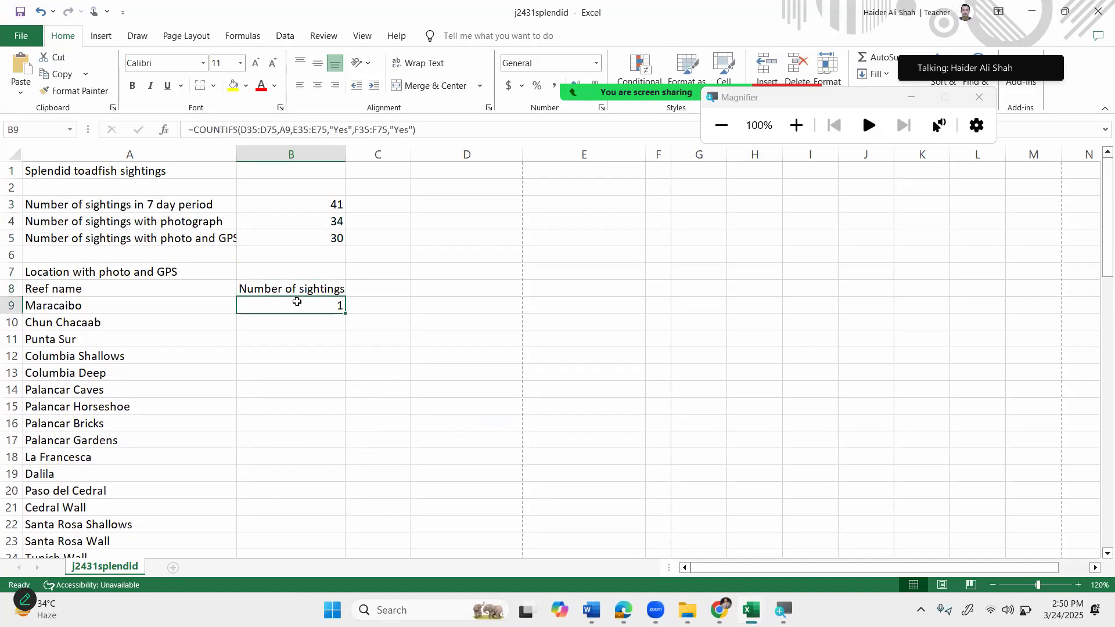
double_click(323, 307)
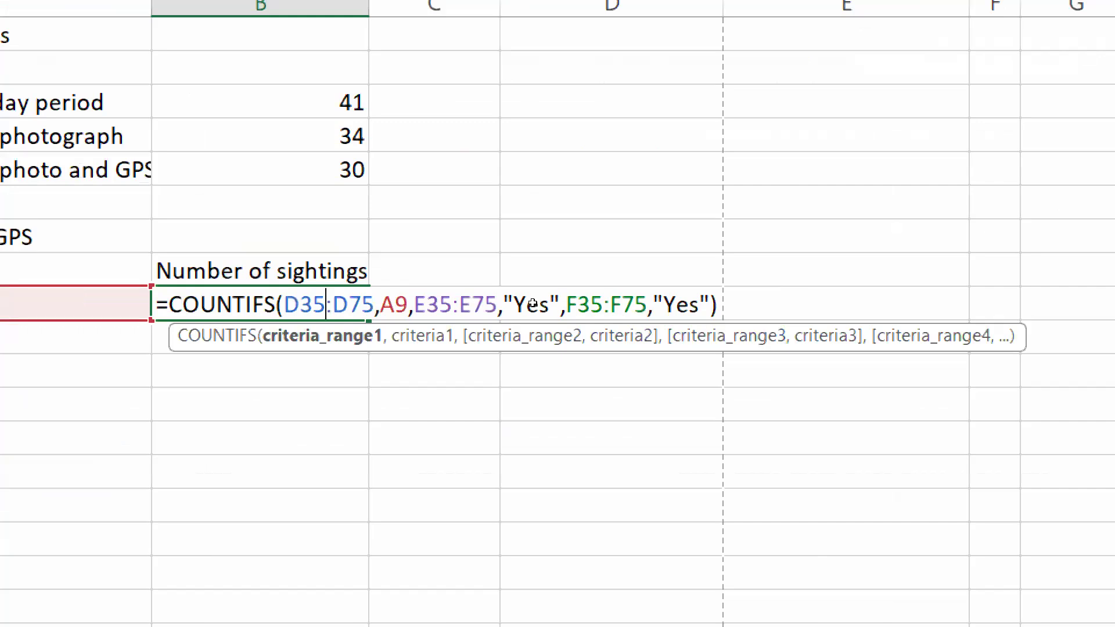
left_click(533, 302)
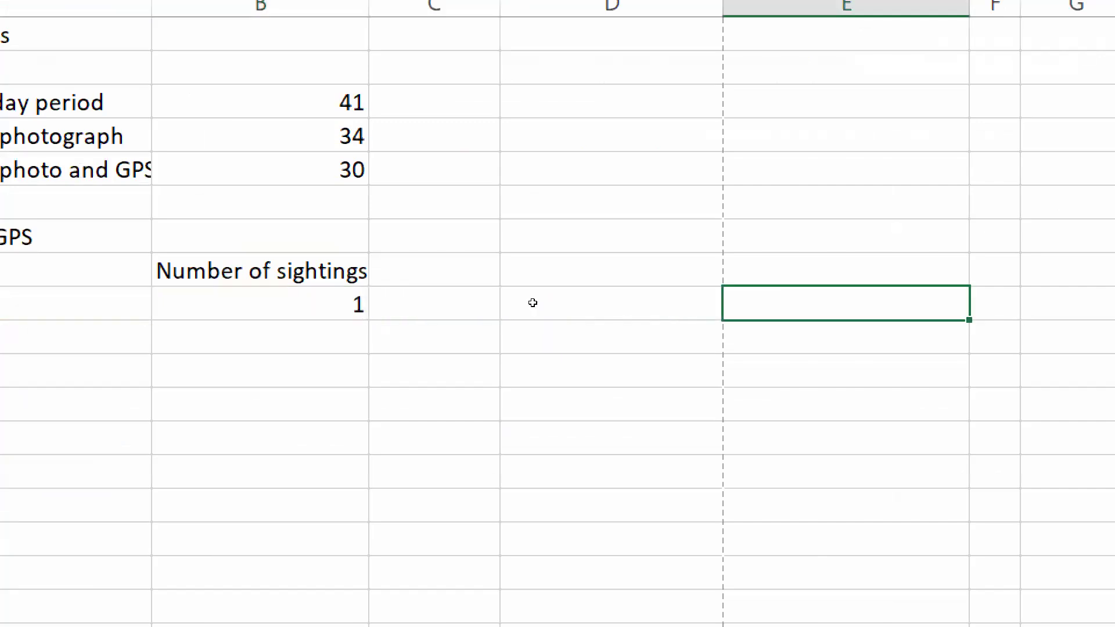
double_click(304, 297)
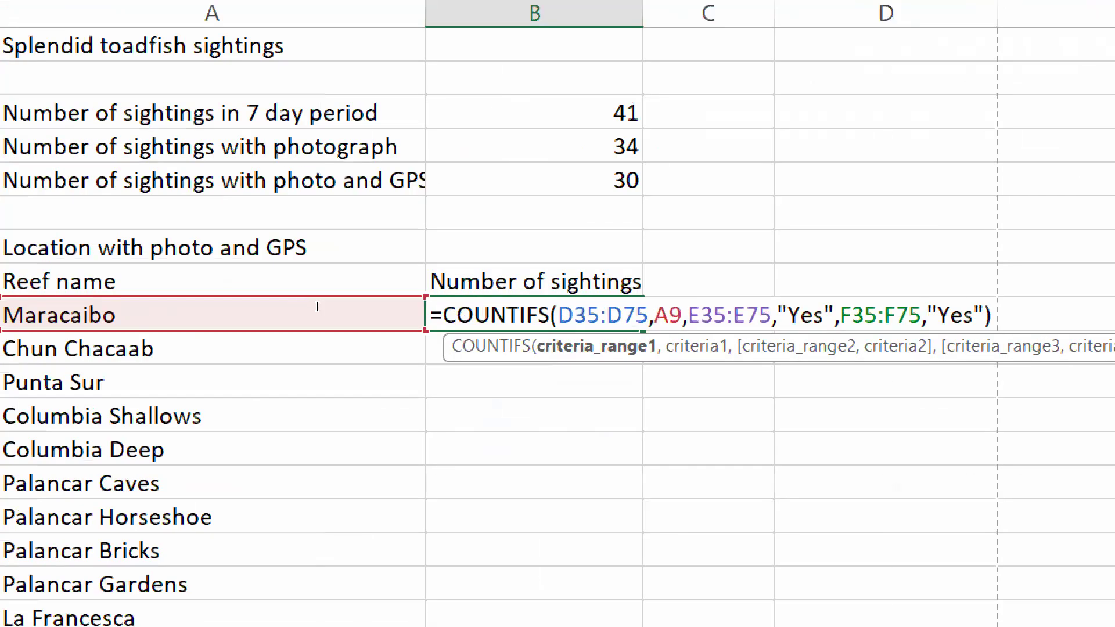
key("Left")
key("Left")
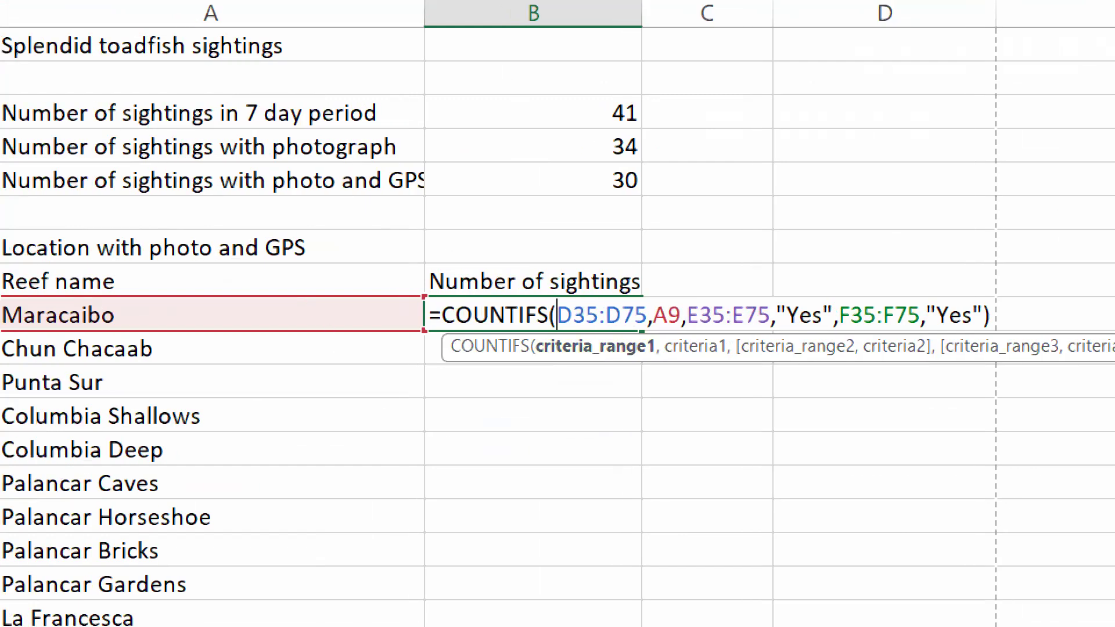
mouse_move(1007, 593)
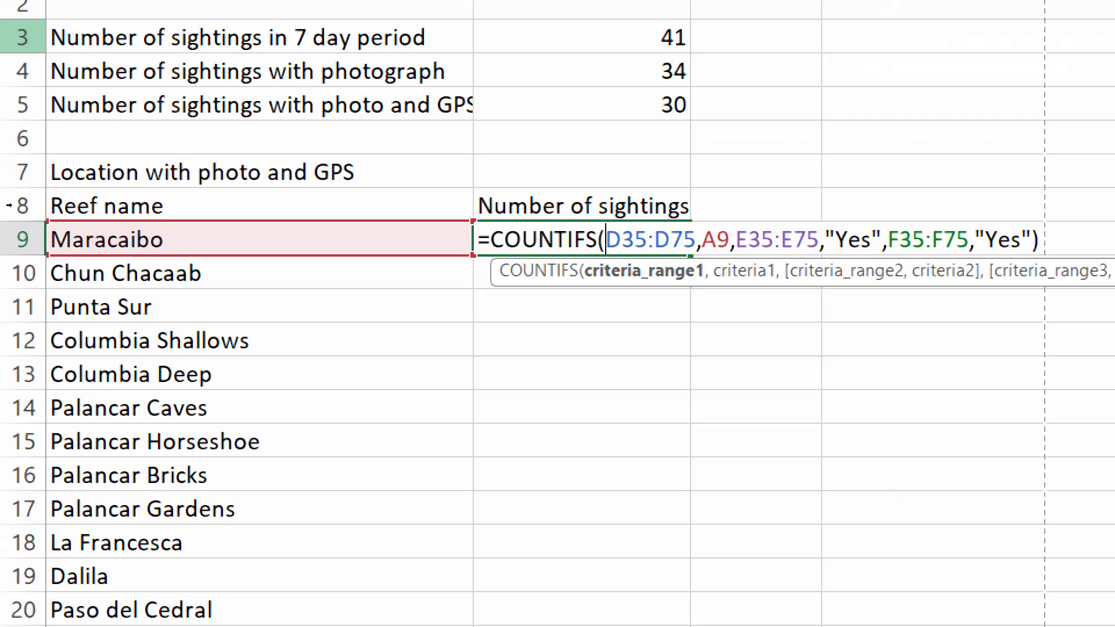
key("Return")
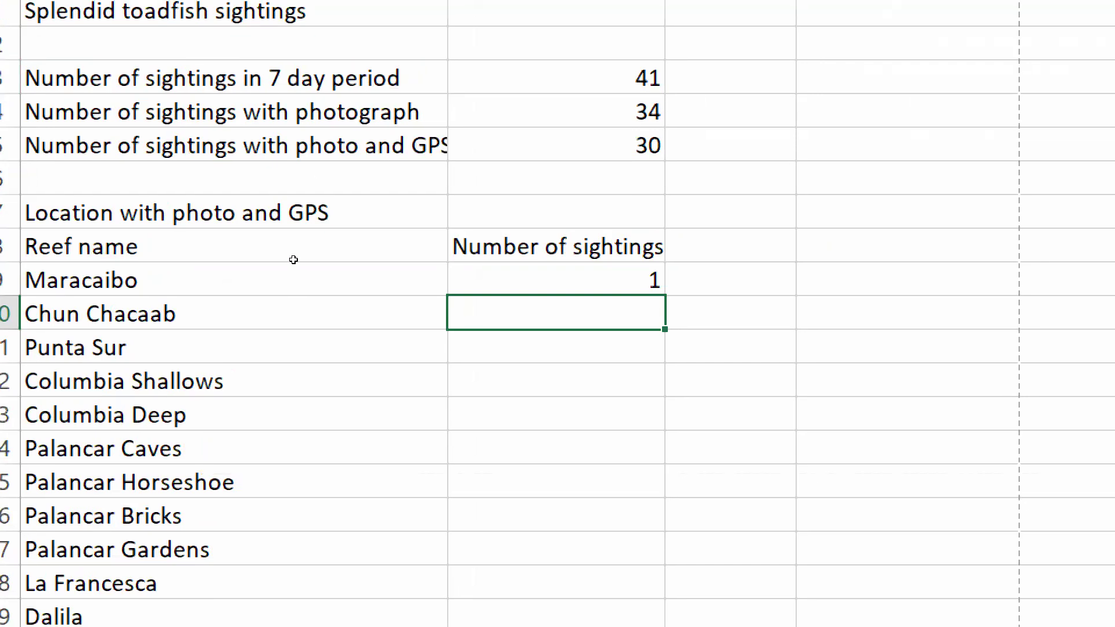
key("Up")
key("Up")
key("Up")
key("Up")
key("Up")
key("F2")
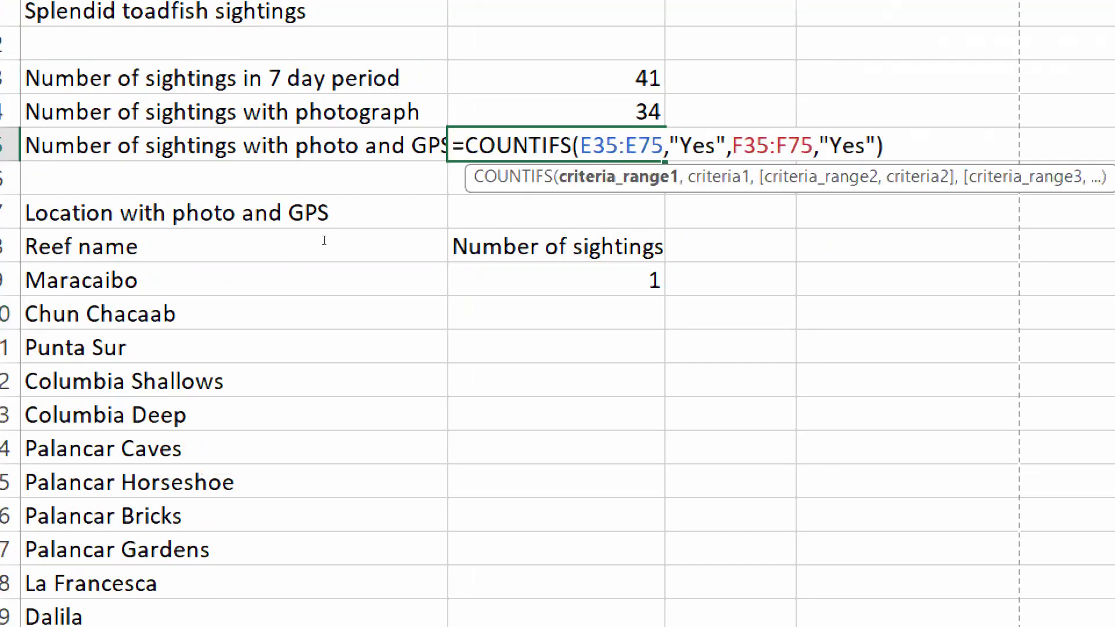
left_click(820, 145)
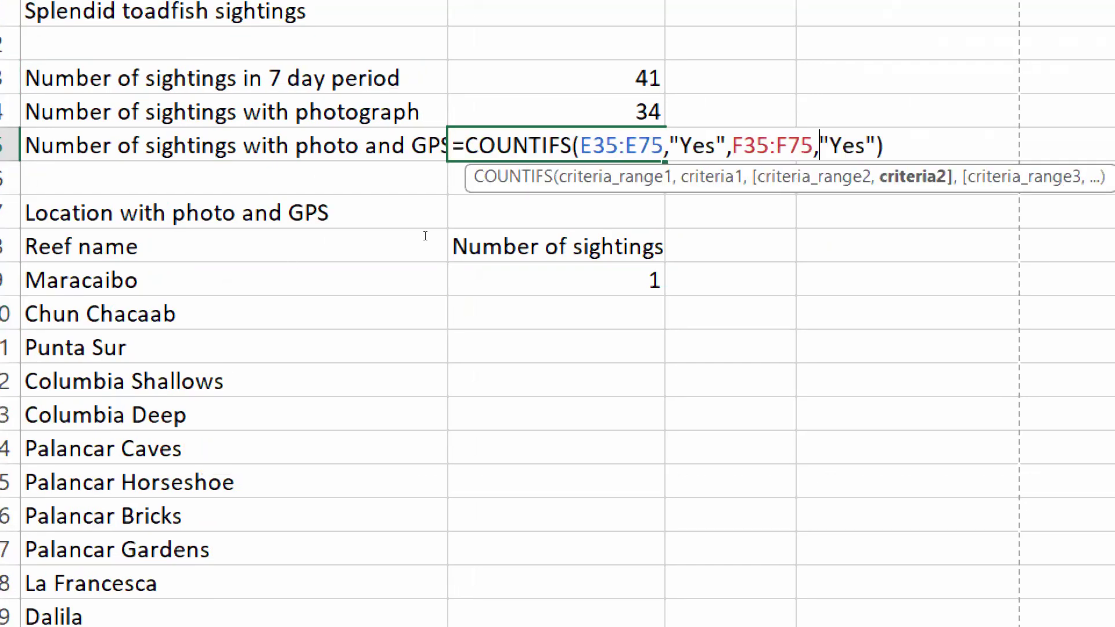
key("End")
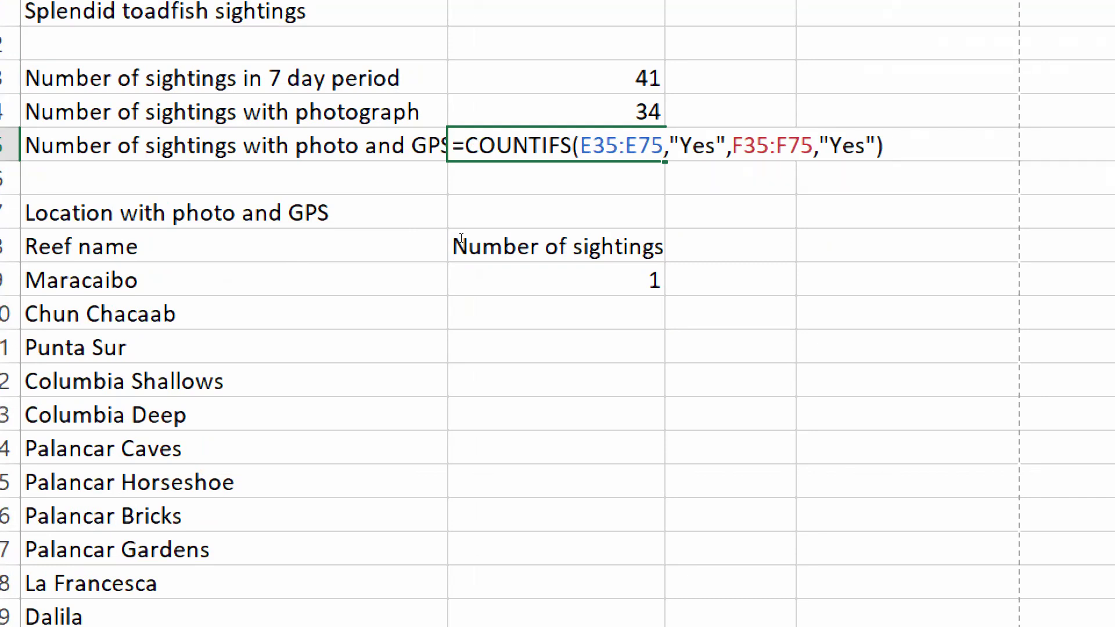
key("Return")
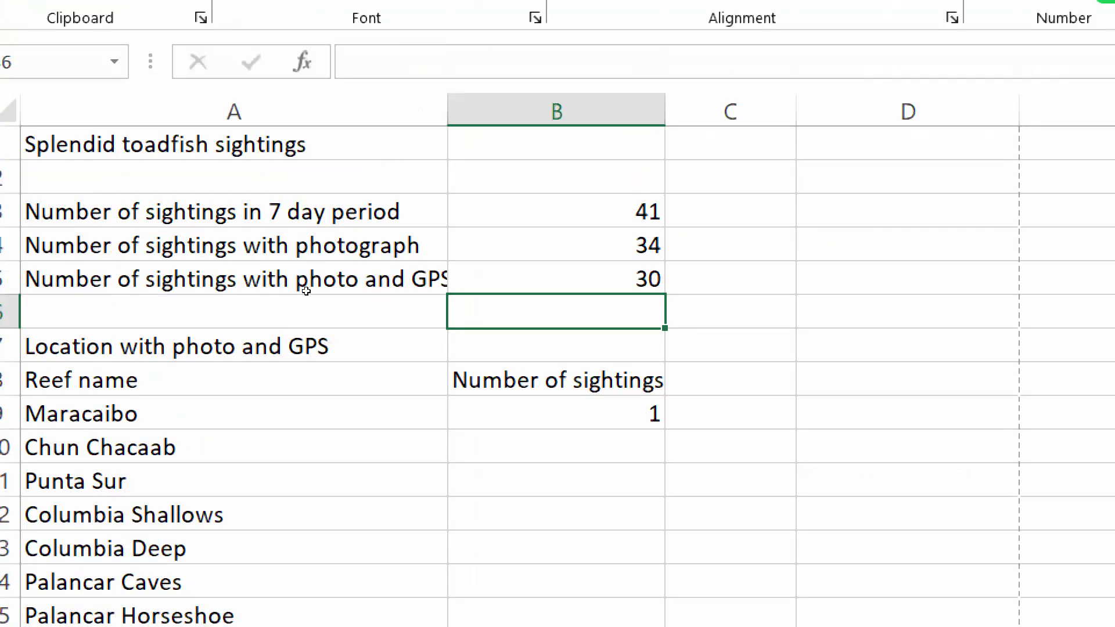
double_click(560, 415)
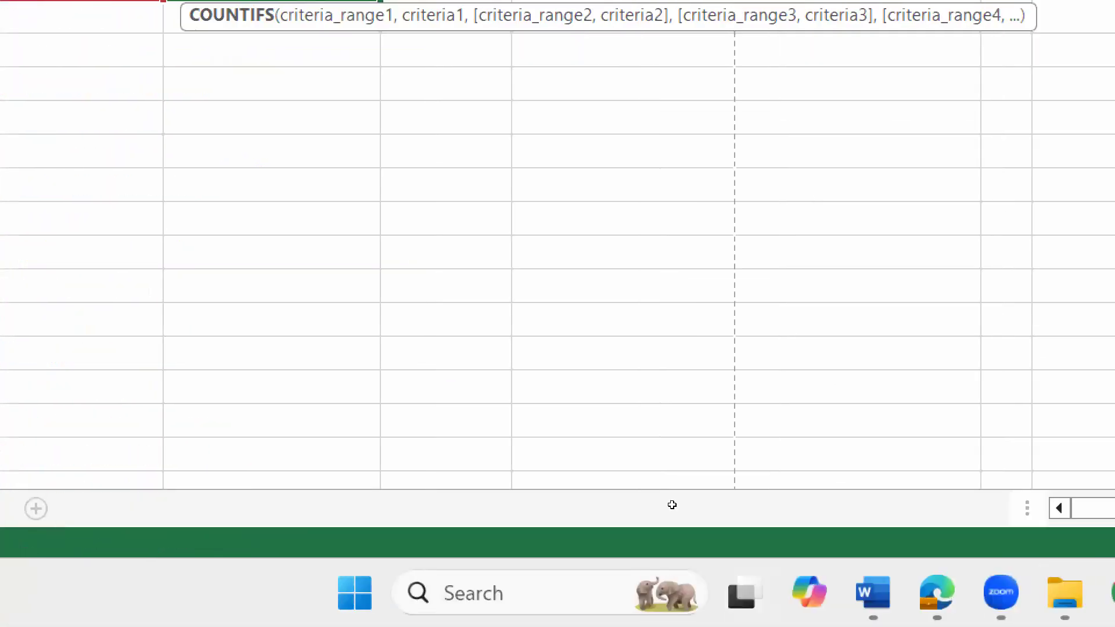
key("super+minus")
left_click_drag(1103, 259, 1099, 414)
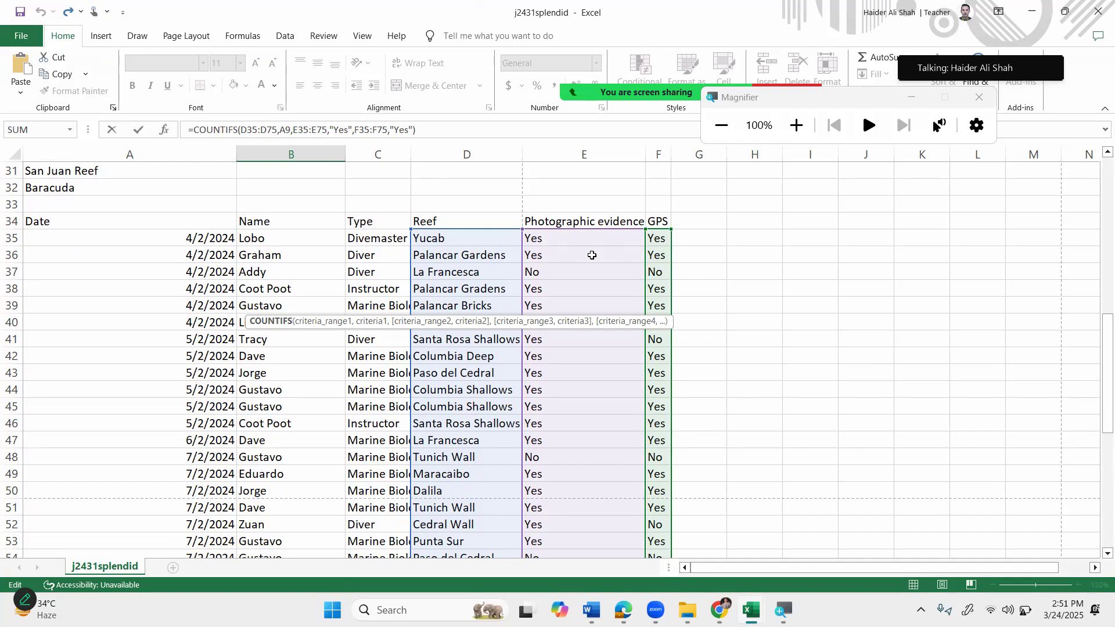
left_click_drag(1101, 326, 1099, 163)
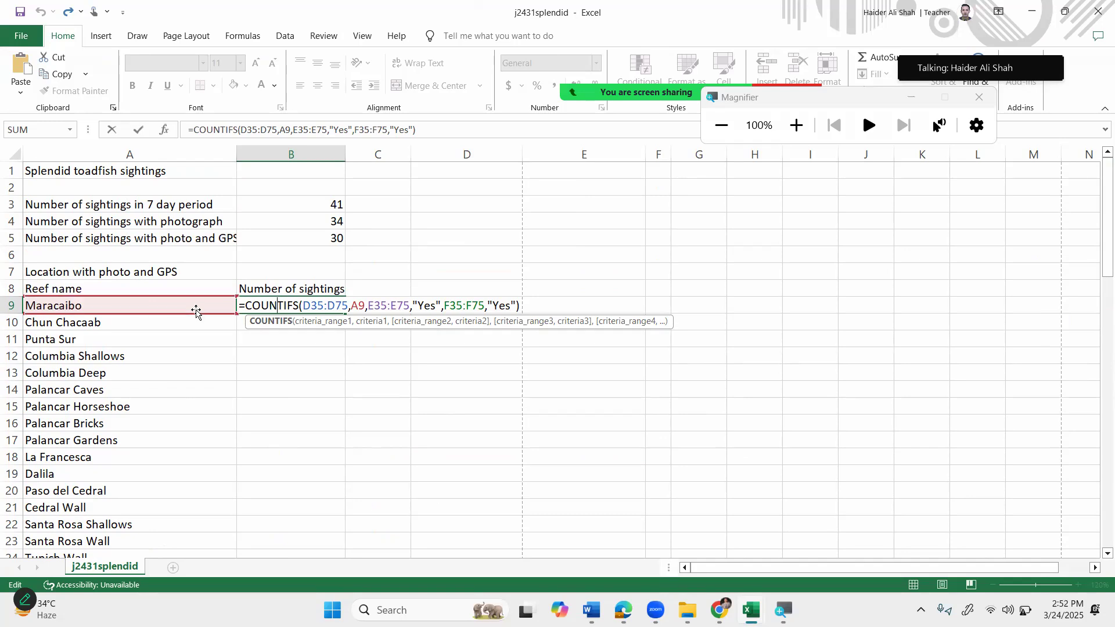
left_click_drag(384, 305, 410, 305)
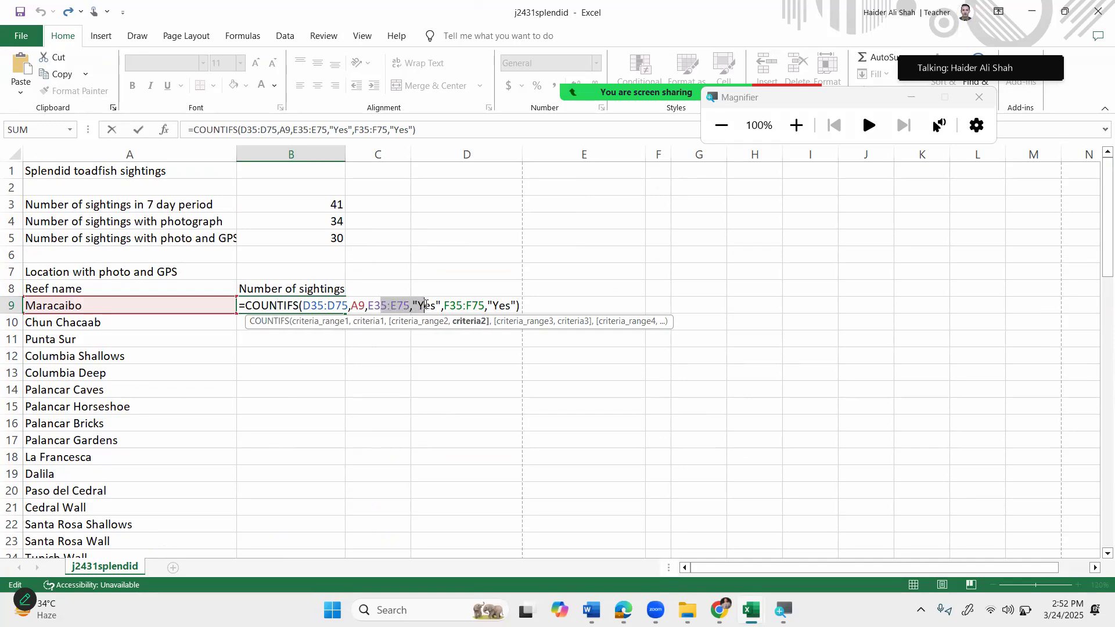
left_click_drag(464, 305, 509, 302)
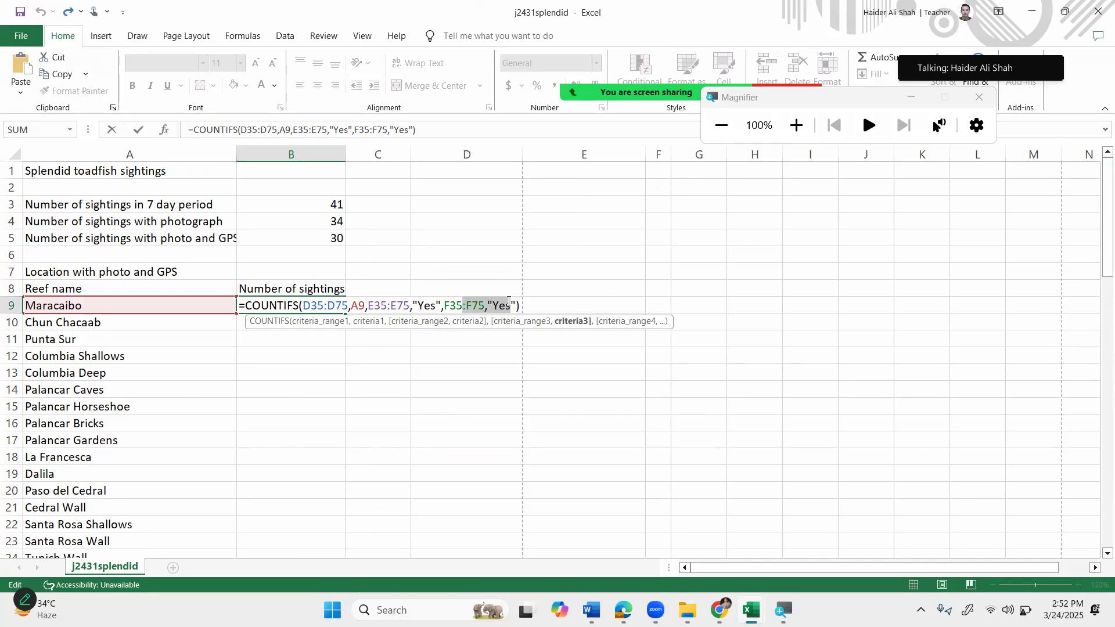
key("Return")
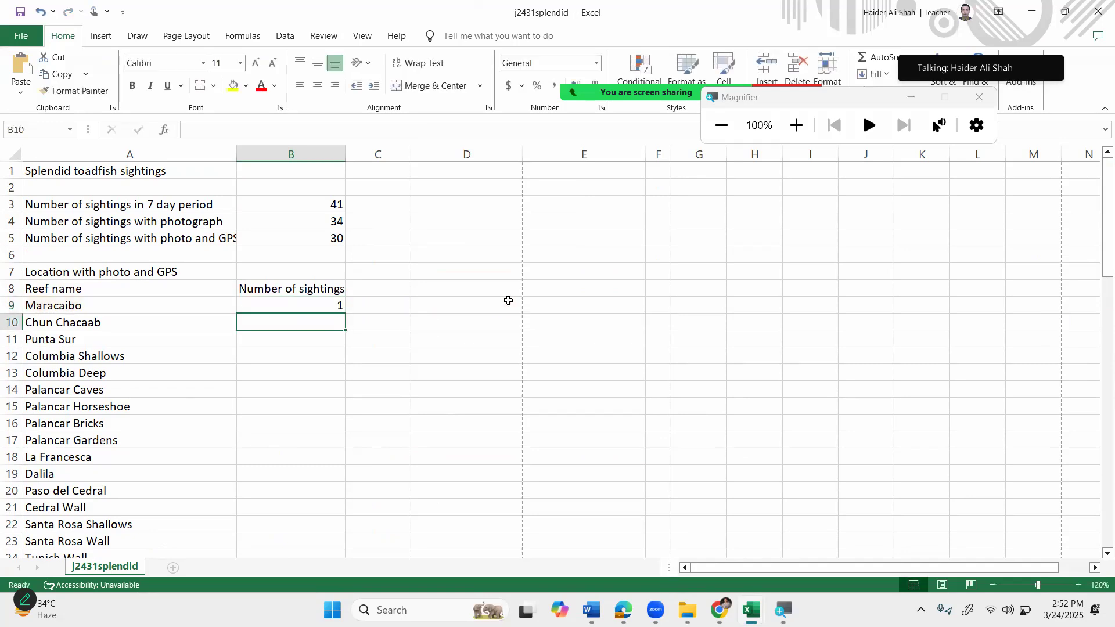
double_click(327, 307)
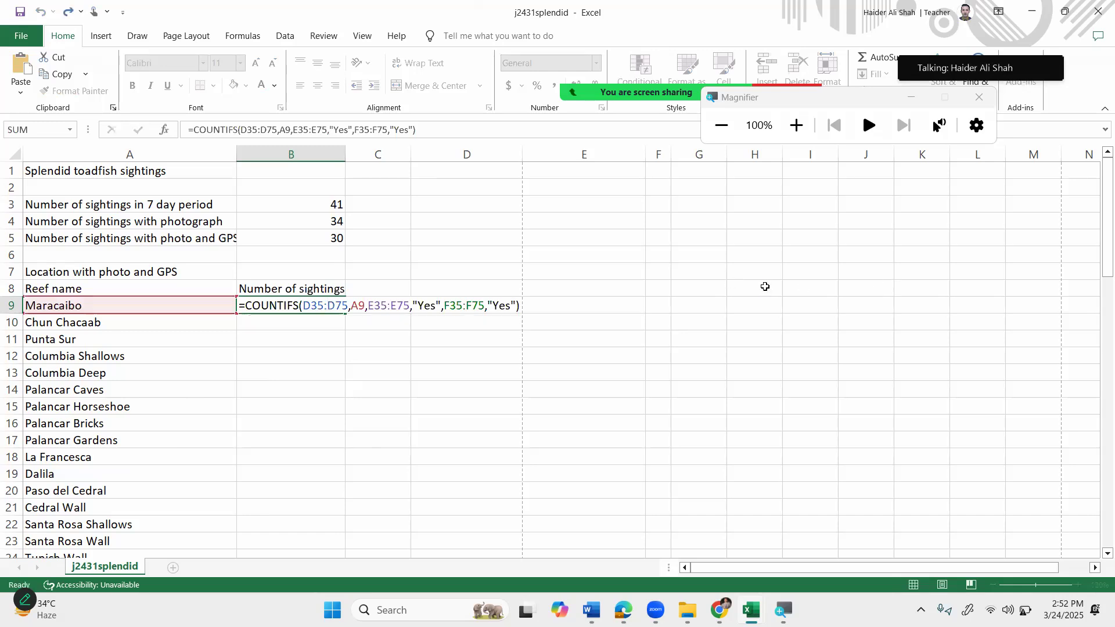
key("Return")
left_click(133, 309)
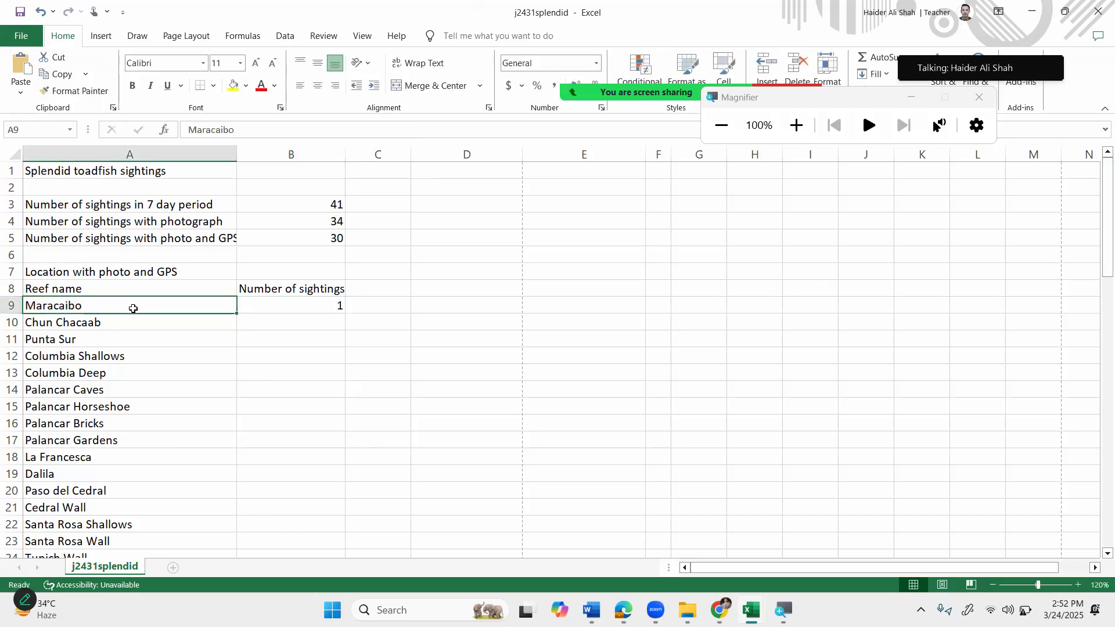
left_click_drag(1098, 245, 1098, 424)
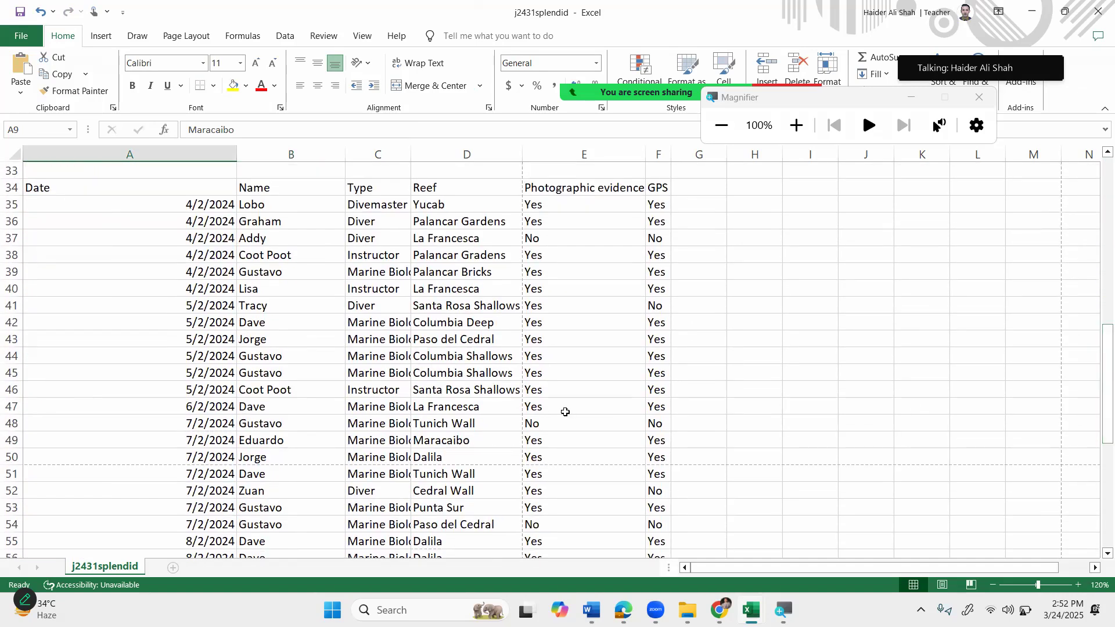
left_click(437, 440)
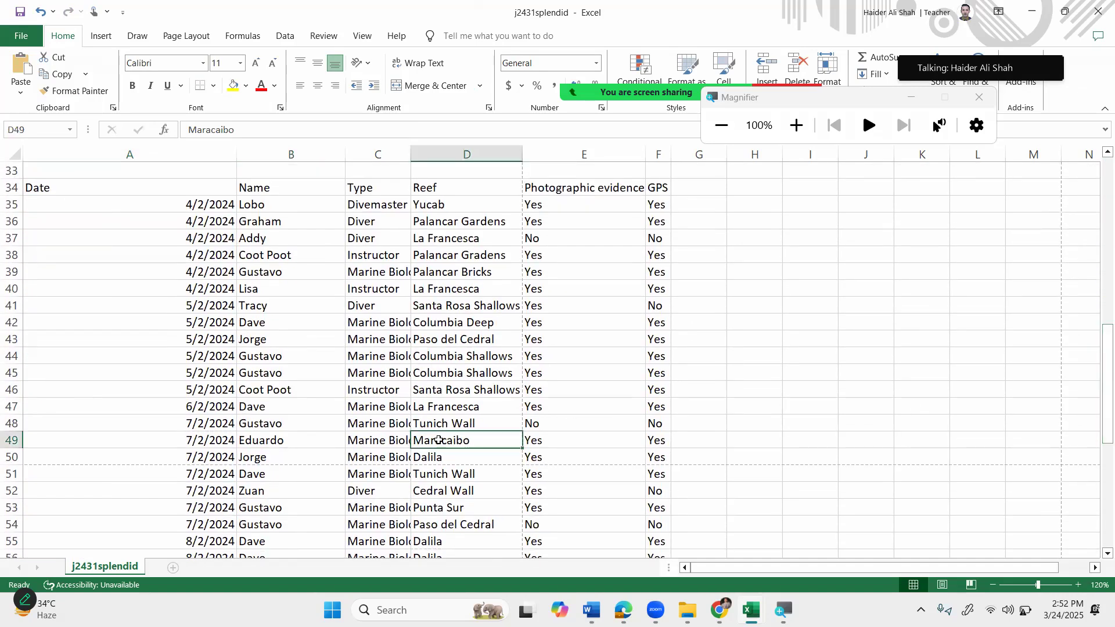
key("super+plus")
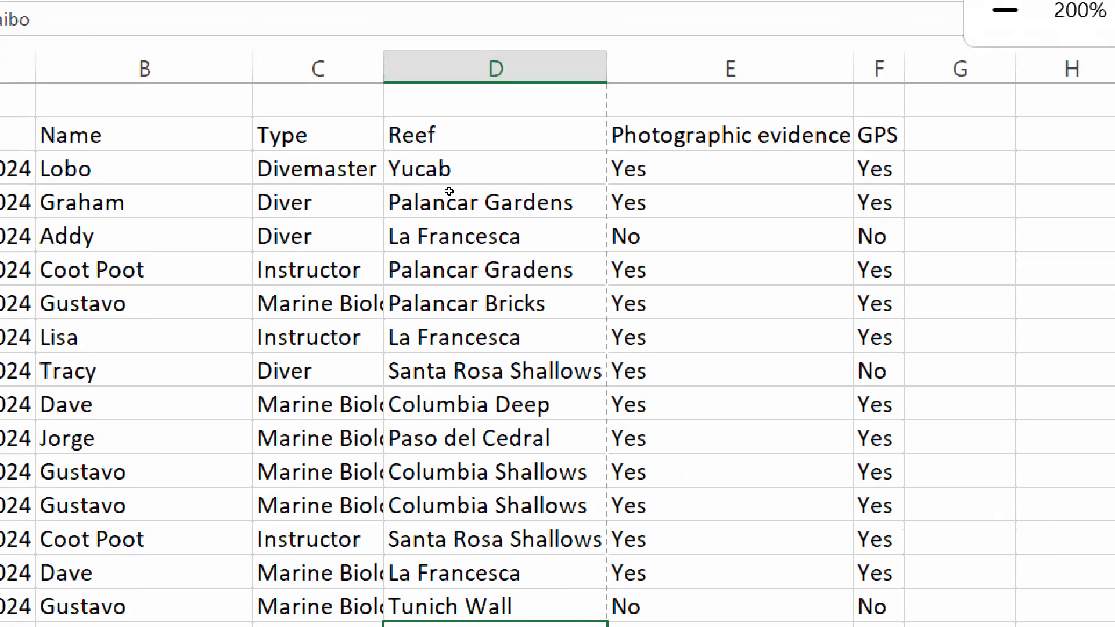
left_click_drag(449, 135, 424, 477)
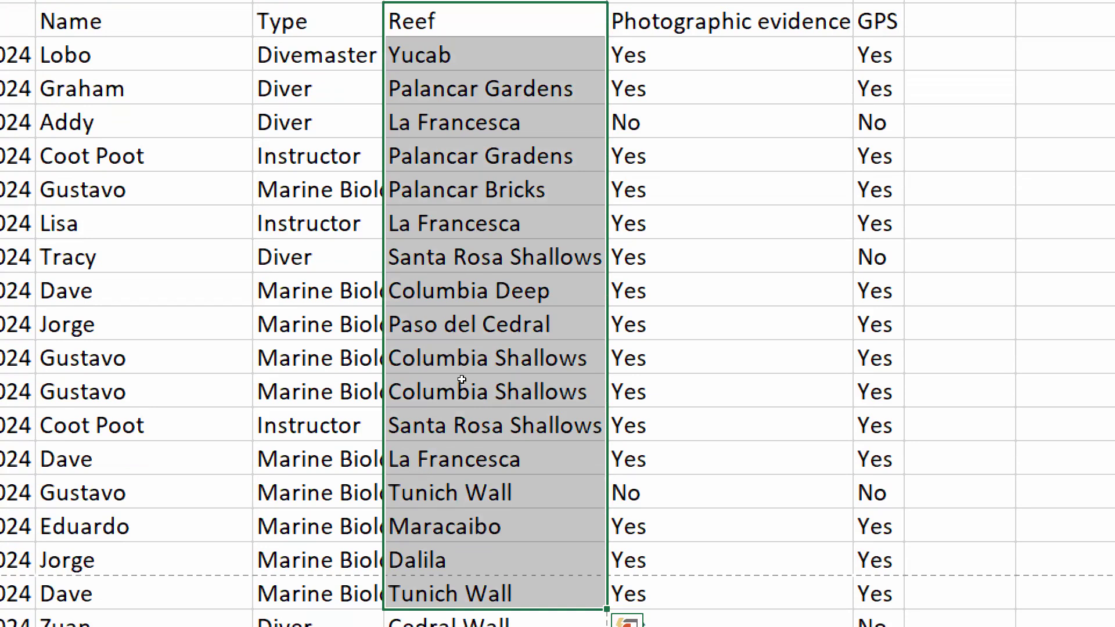
left_click(469, 437)
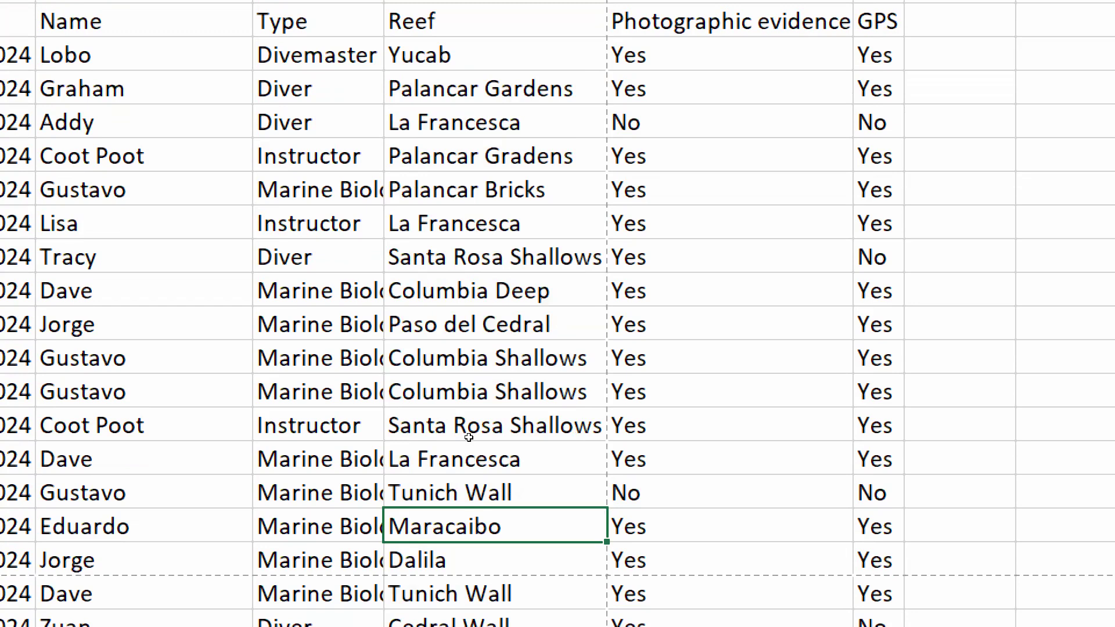
key("shift+Right")
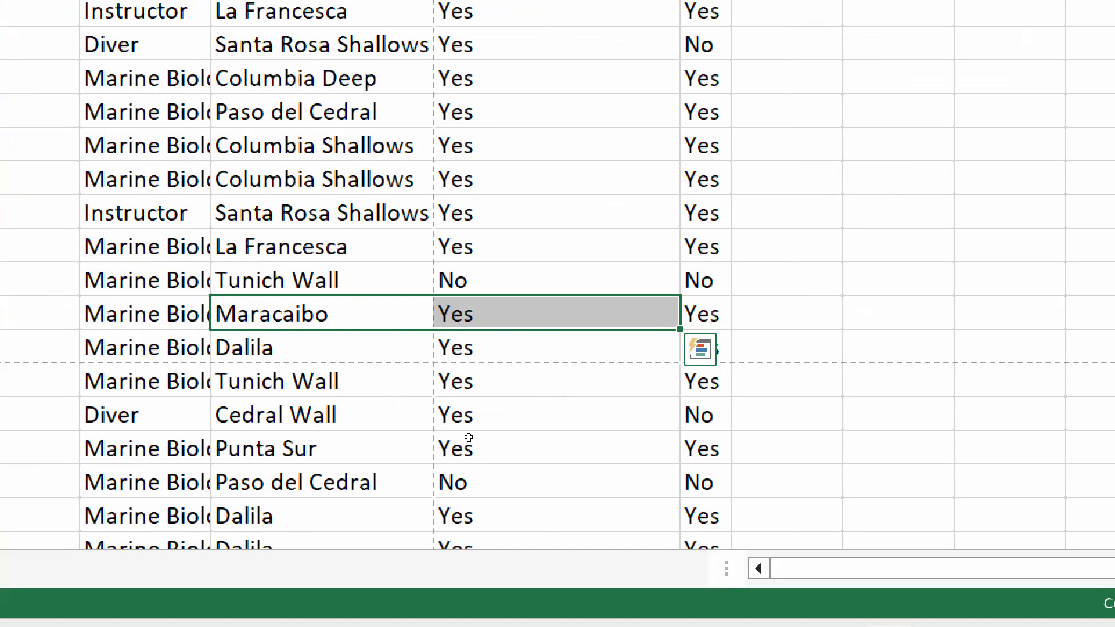
key("shift+Right")
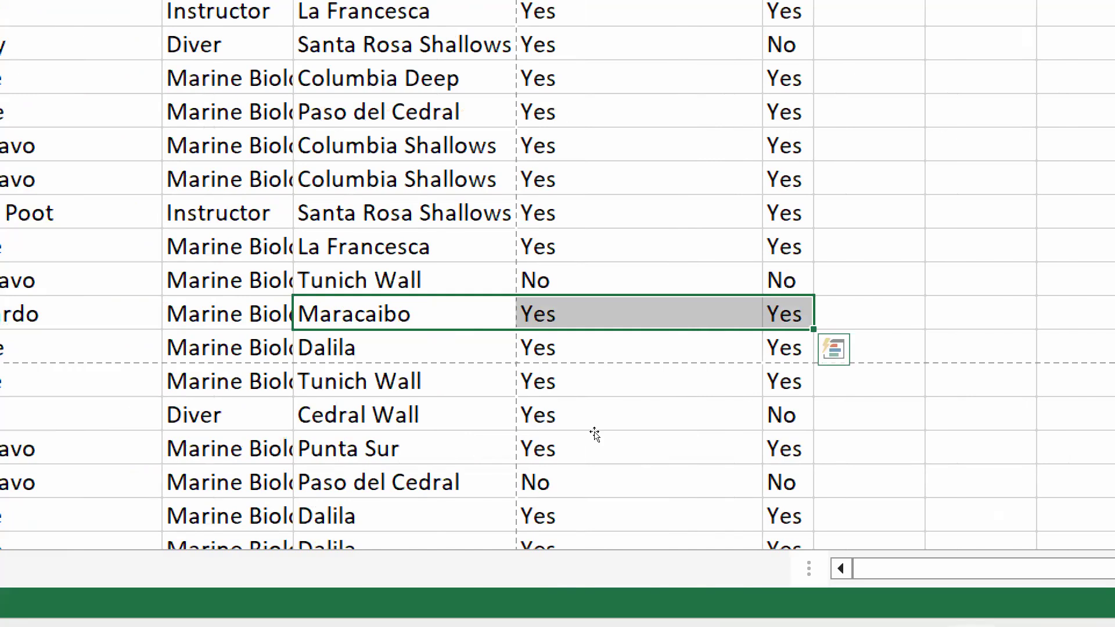
key("shift+Down")
key("shift+Down")
key("shift+Down")
key("shift+Down")
key("shift+Down")
key("shift+Down")
key("shift+Down")
key("shift+Down")
key("shift+Down")
key("shift+Down")
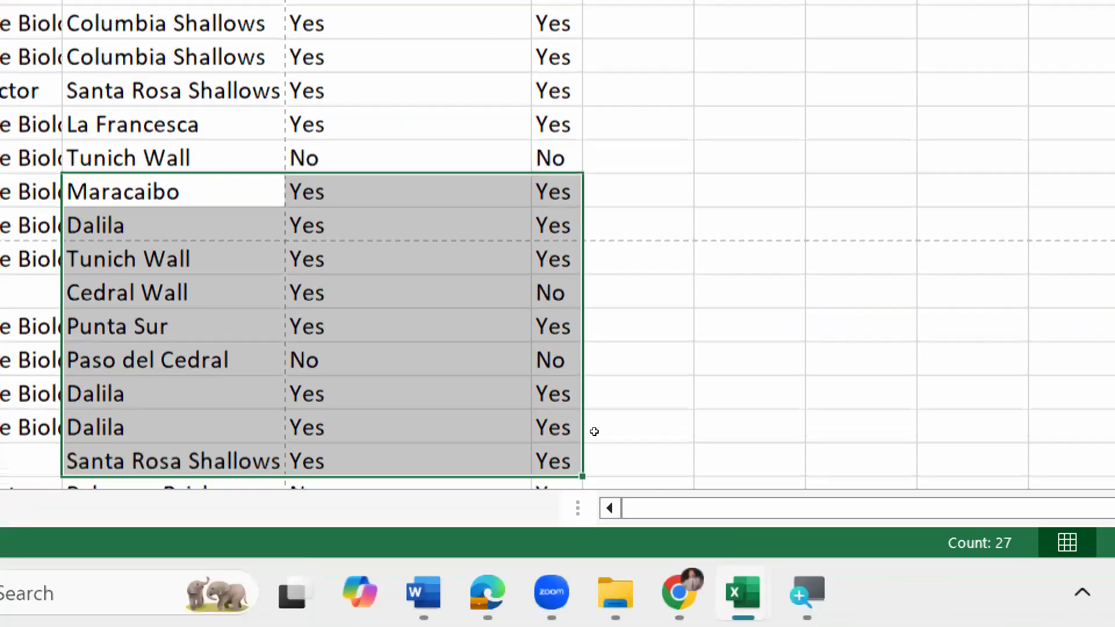
key("shift+Down")
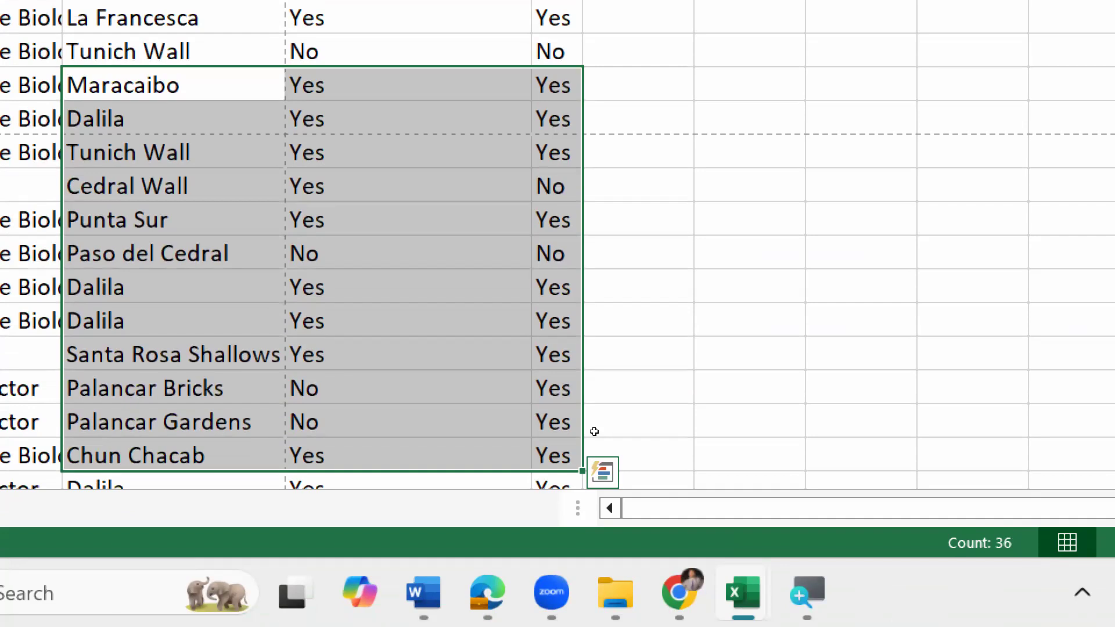
key("Up")
key("Up")
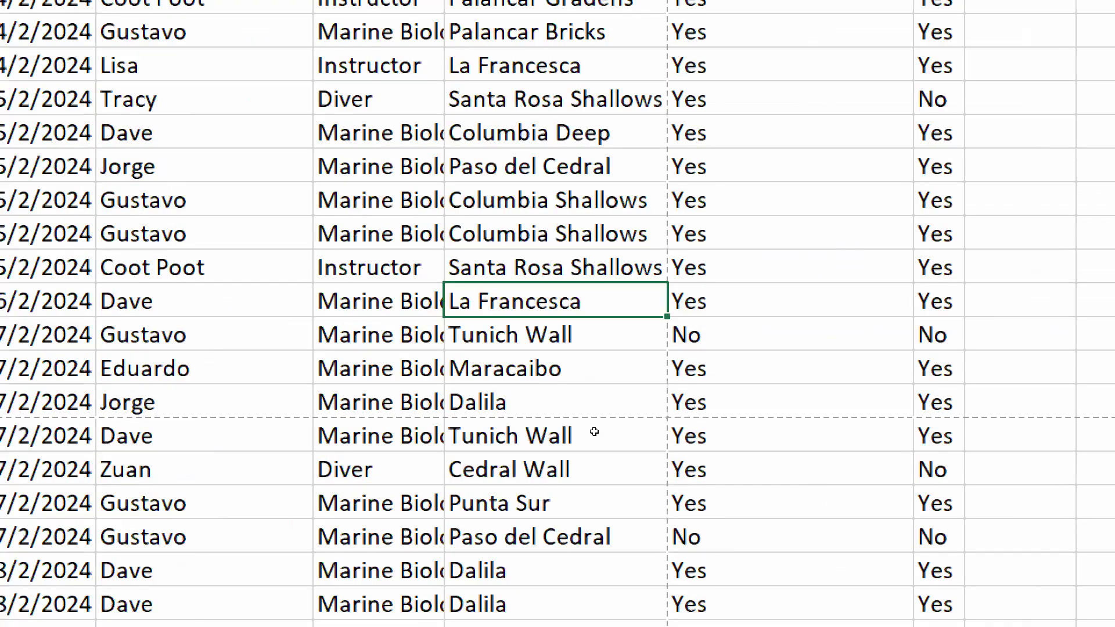
key("Up")
key("Up")
key("Up")
key("Up")
key("Up")
key("ctrl+Home")
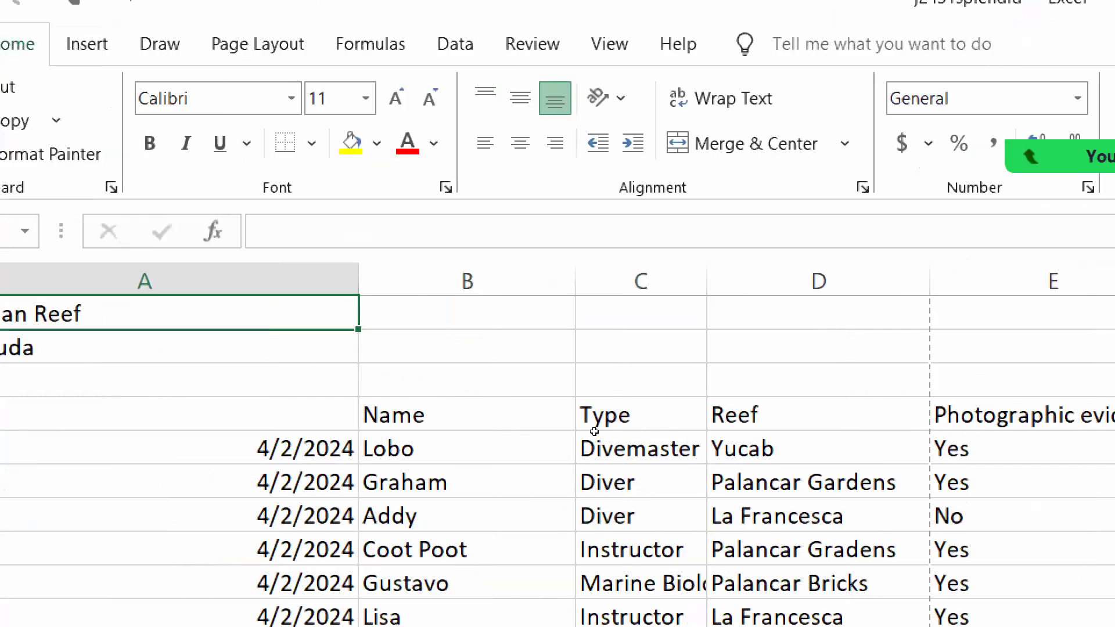
Copy B9's COUNTIFS formula down column B so each reef gets a count, e.g. 6 for Dalila.
key("Up")
key("Up")
key("Up")
key("Up")
key("Up")
key("Up")
key("Up")
key("Up")
key("Up")
key("Up")
key("Up")
key("Up")
key("Up")
key("Up")
key("Up")
key("Up")
key("Up")
key("Up")
key("Up")
key("Up")
key("Up")
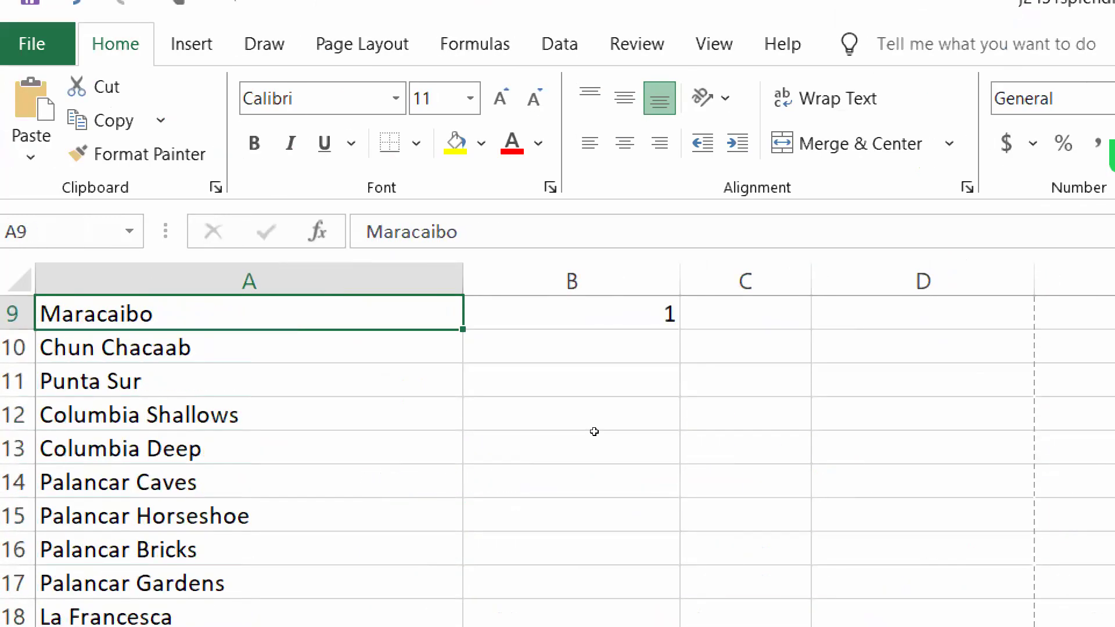
key("Up")
key("Up")
key("Up")
key("Down")
key("Down")
key("Down")
key("Down")
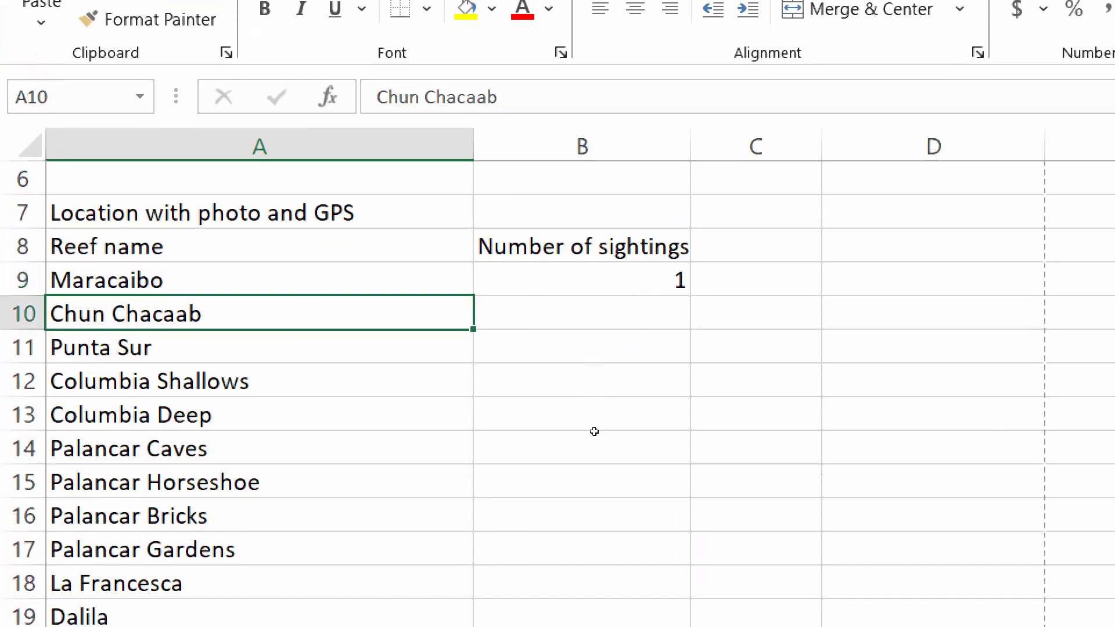
key("Down")
key("Down")
key("Down")
key("Up")
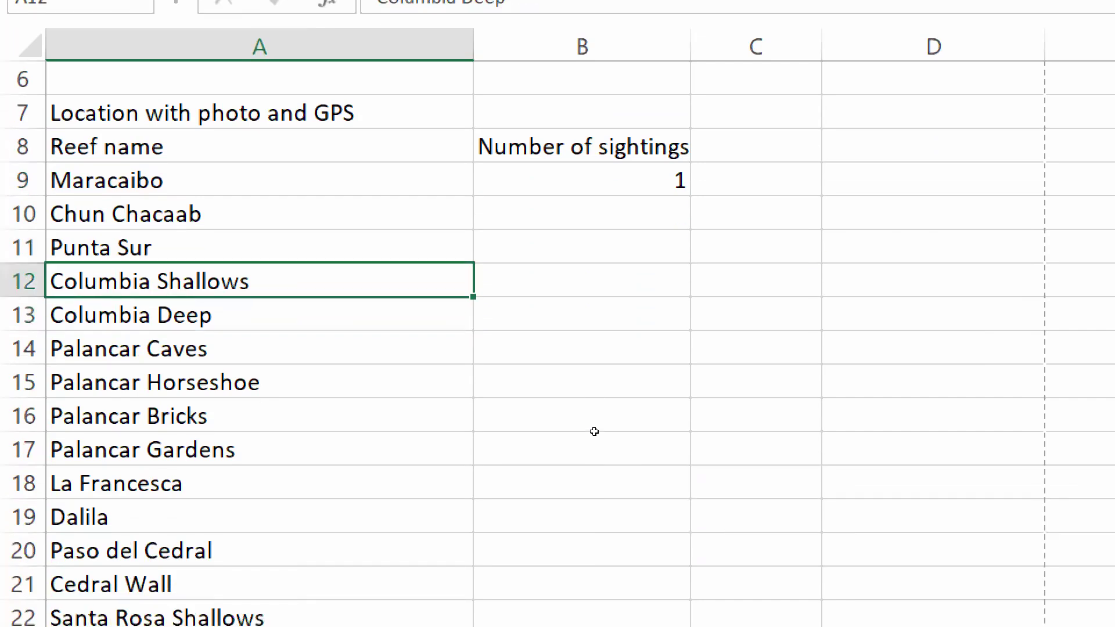
key("Up")
key("Up")
key("Up")
key("Down")
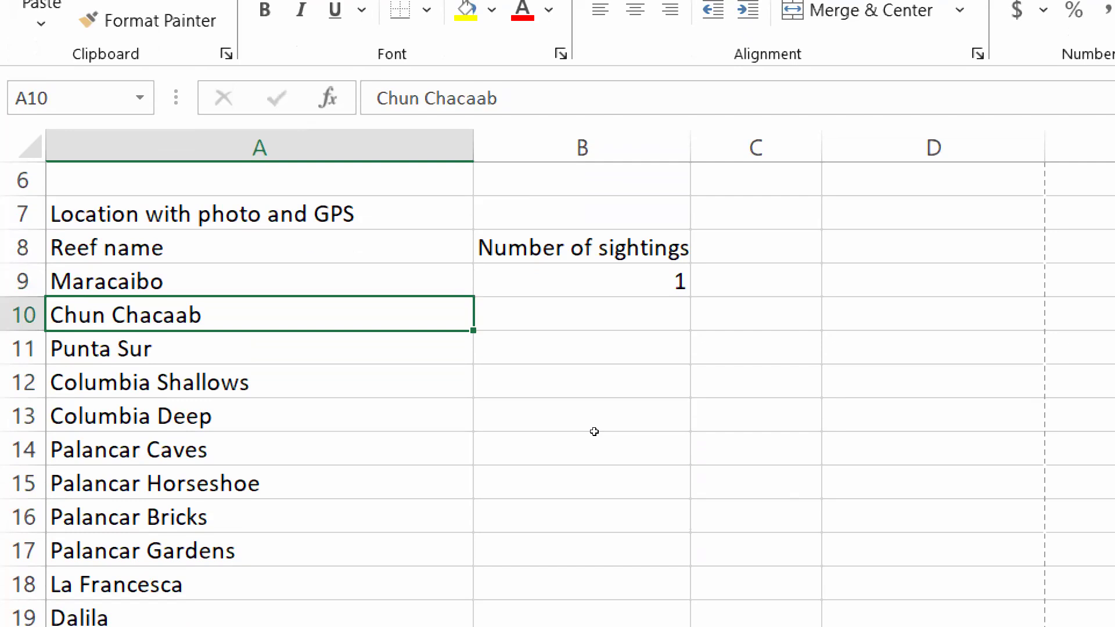
key("Right")
key("Up")
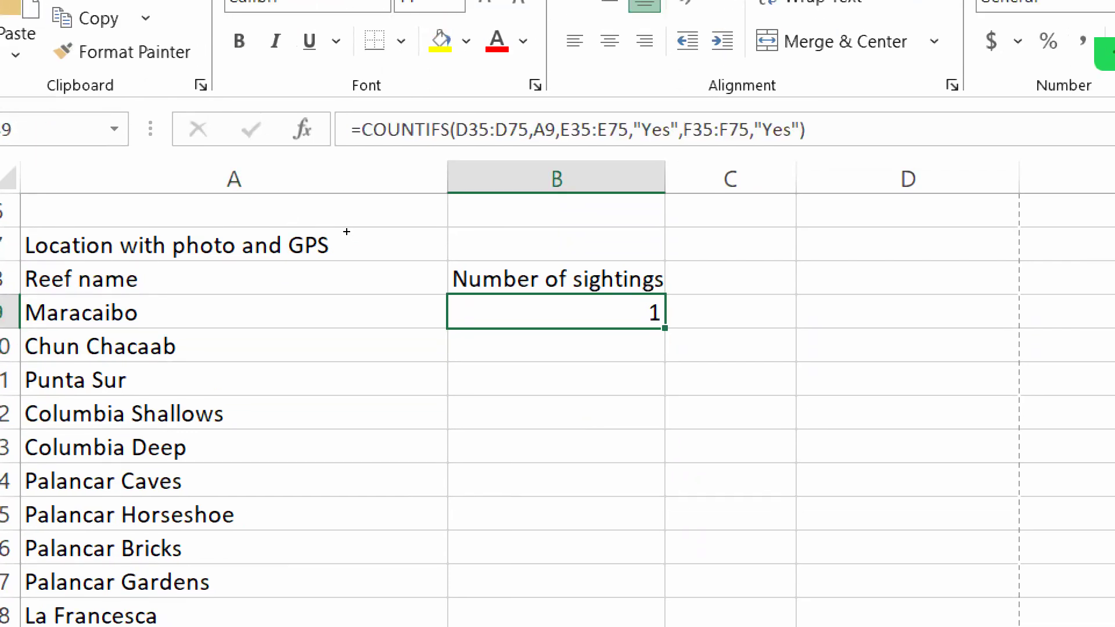
double_click(665, 328)
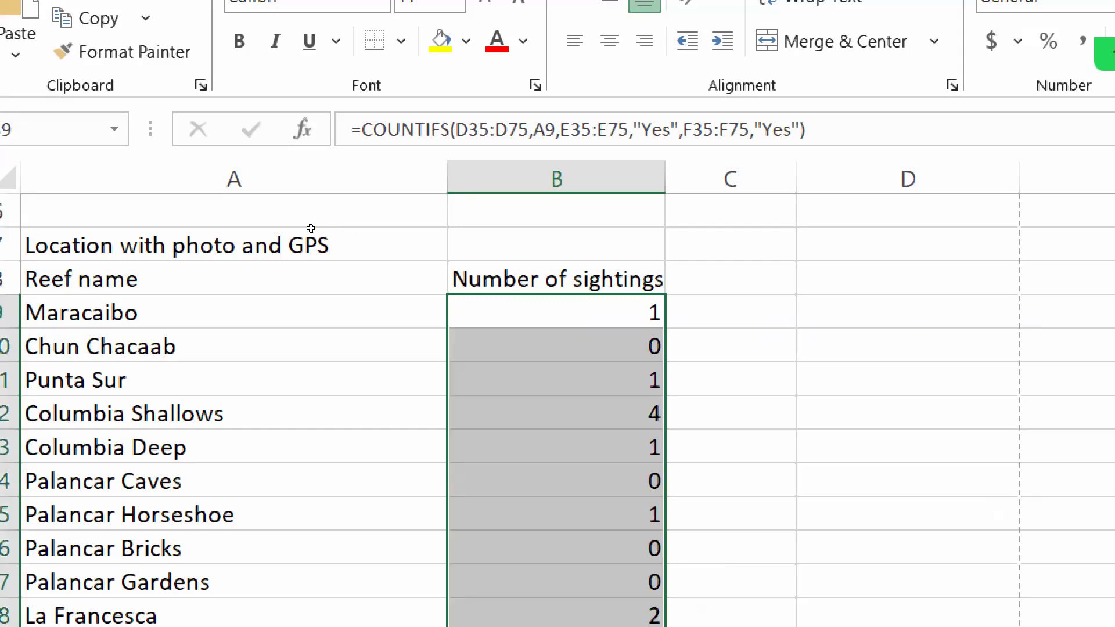
key("super+minus")
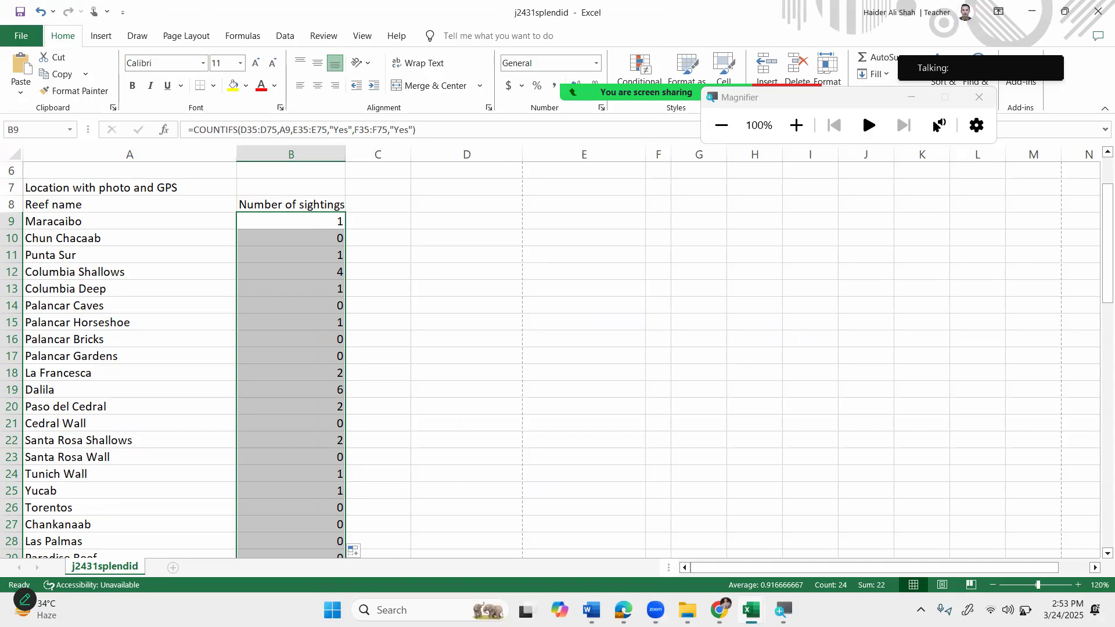
Read question 8's instructions on printing A1:C75 with formulae, then return to j2431splendid.
left_click(719, 610)
scroll(451, 379, "down", 3)
scroll(451, 378, "down", 1)
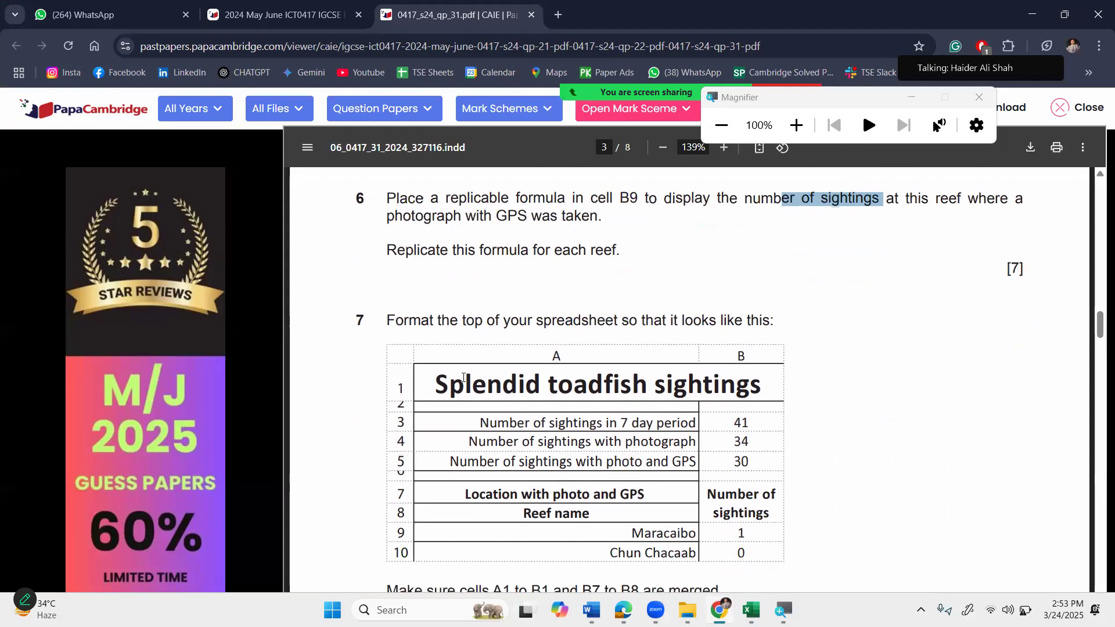
scroll(548, 345, "down", 1)
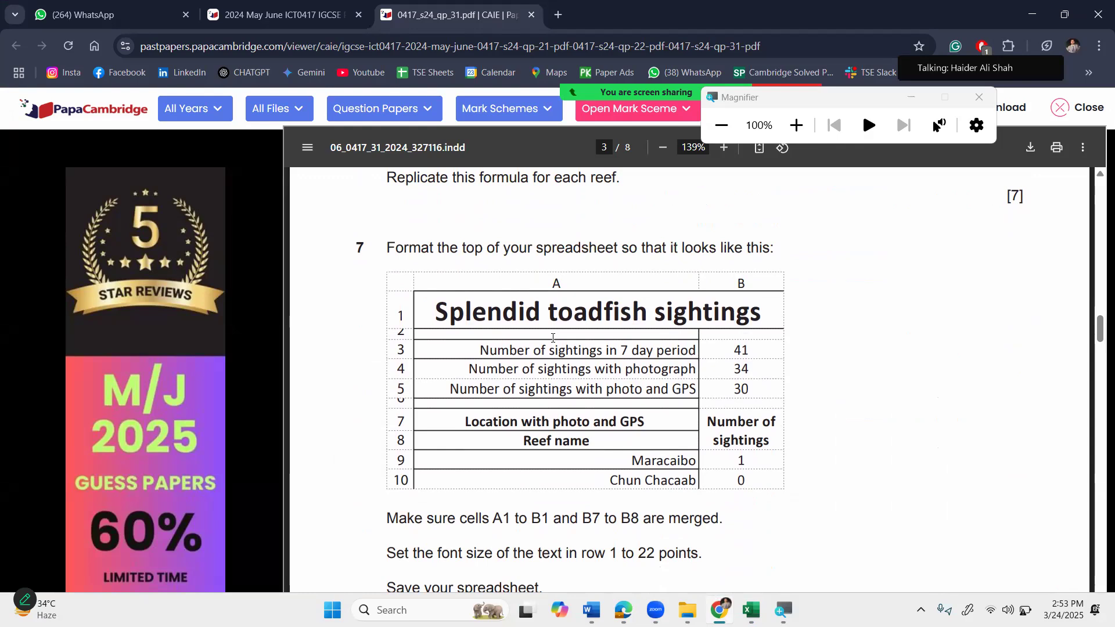
left_click(579, 380)
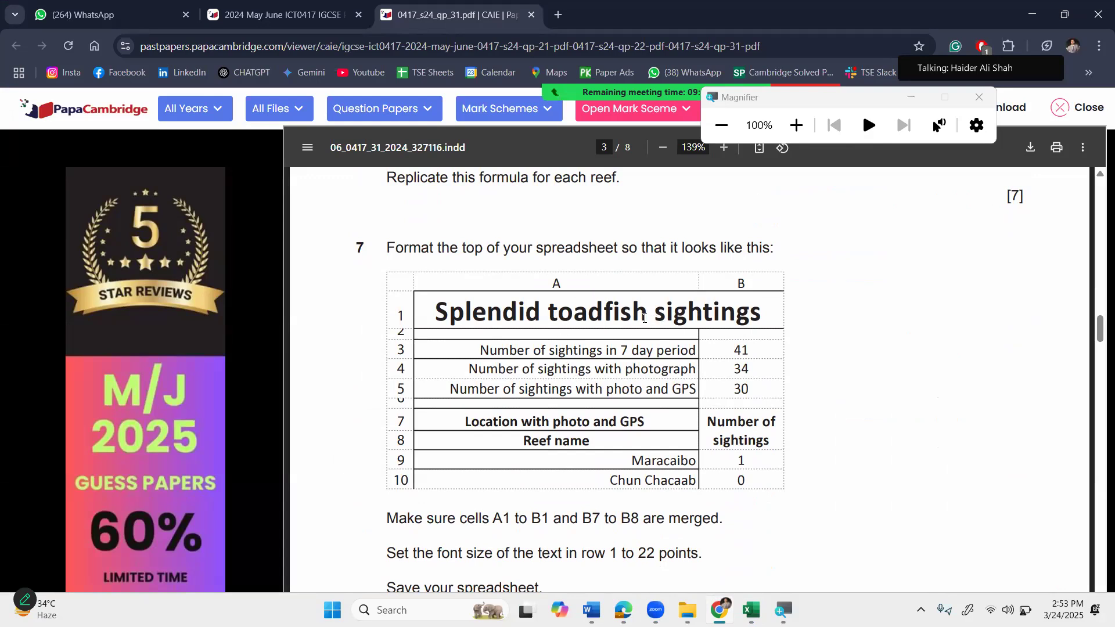
scroll(568, 410, "down", 3)
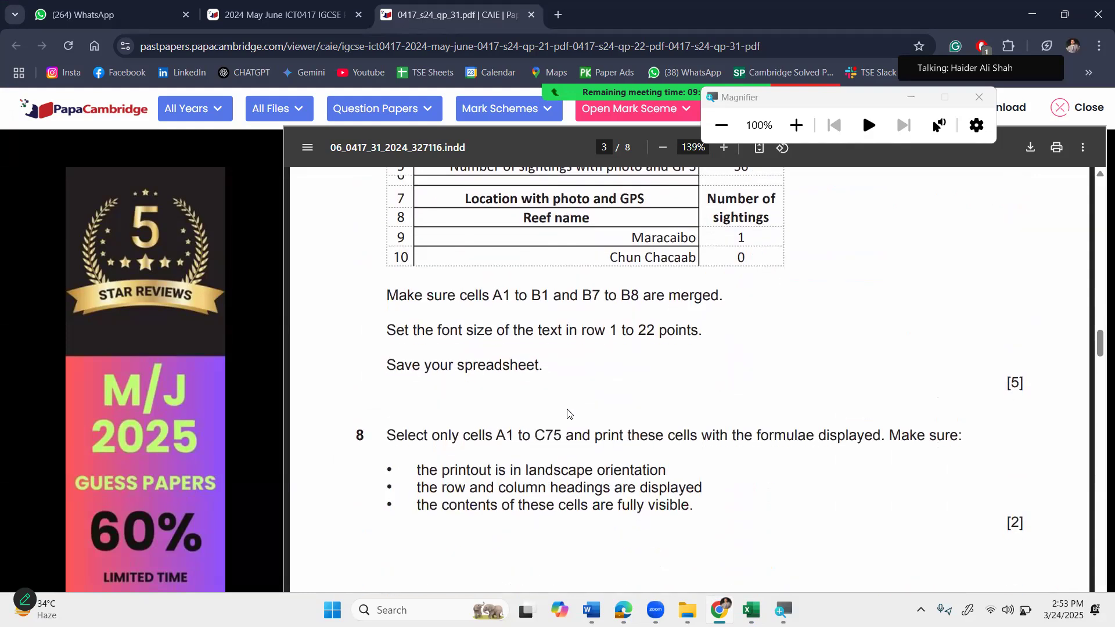
scroll(568, 414, "down", 2)
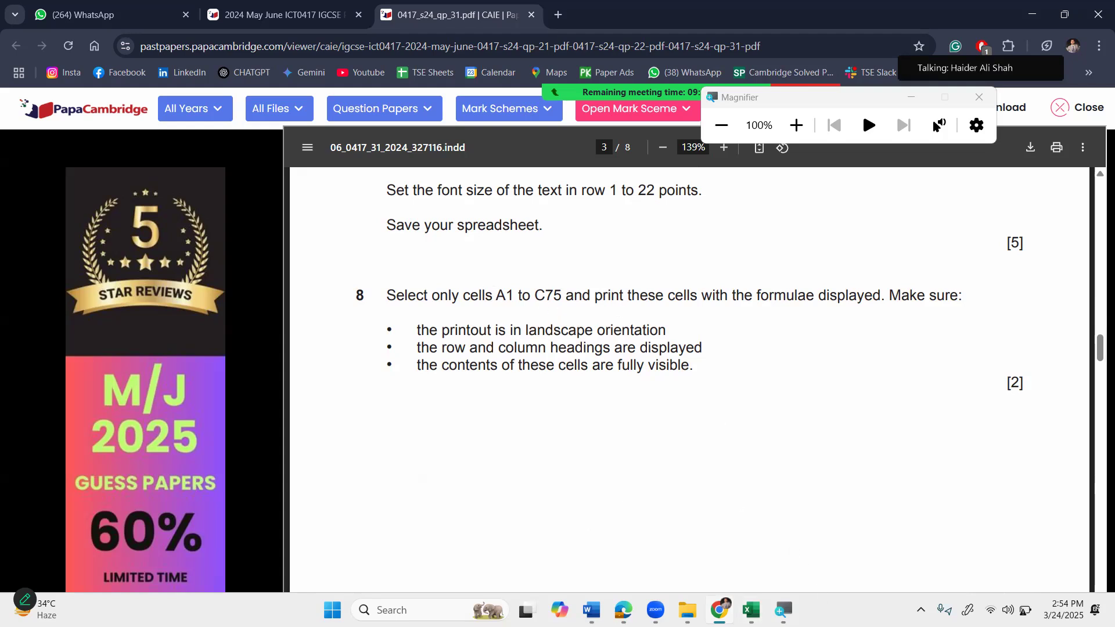
mouse_move(751, 610)
left_click(777, 560)
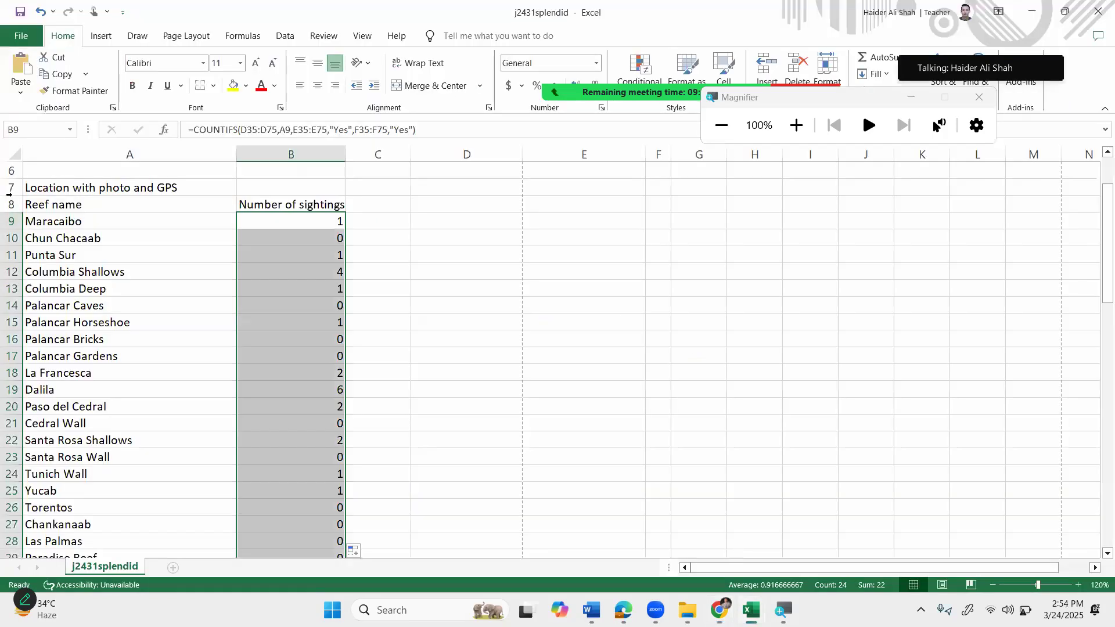
Select A1:C75 and switch the sheet to display formulas instead of results.
left_click(43, 135)
type("A1:c75")
key("Return")
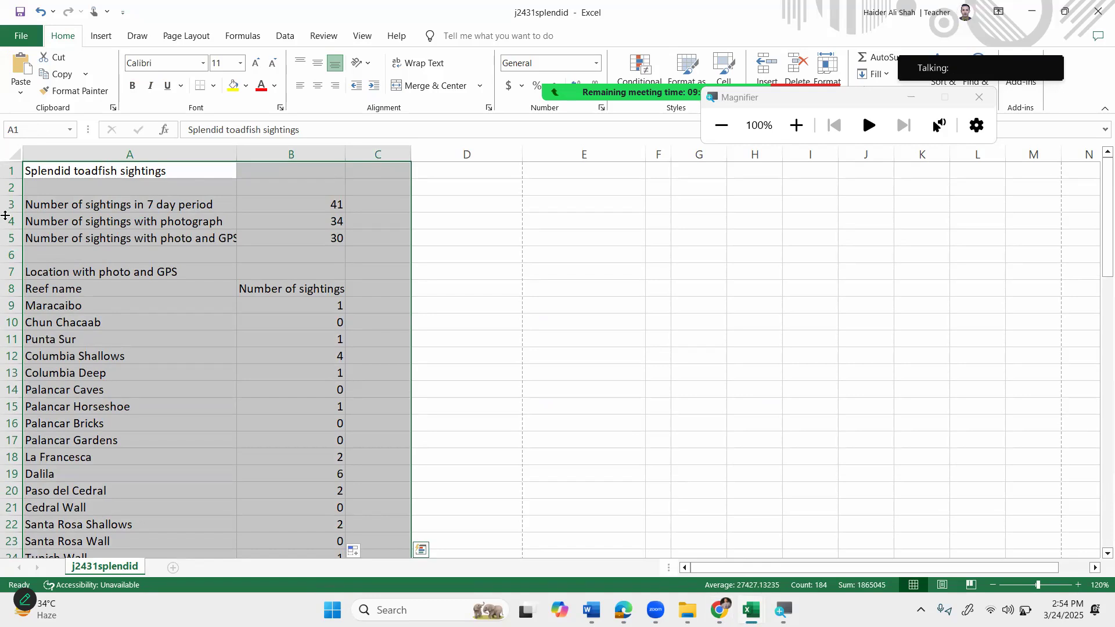
left_click(239, 36)
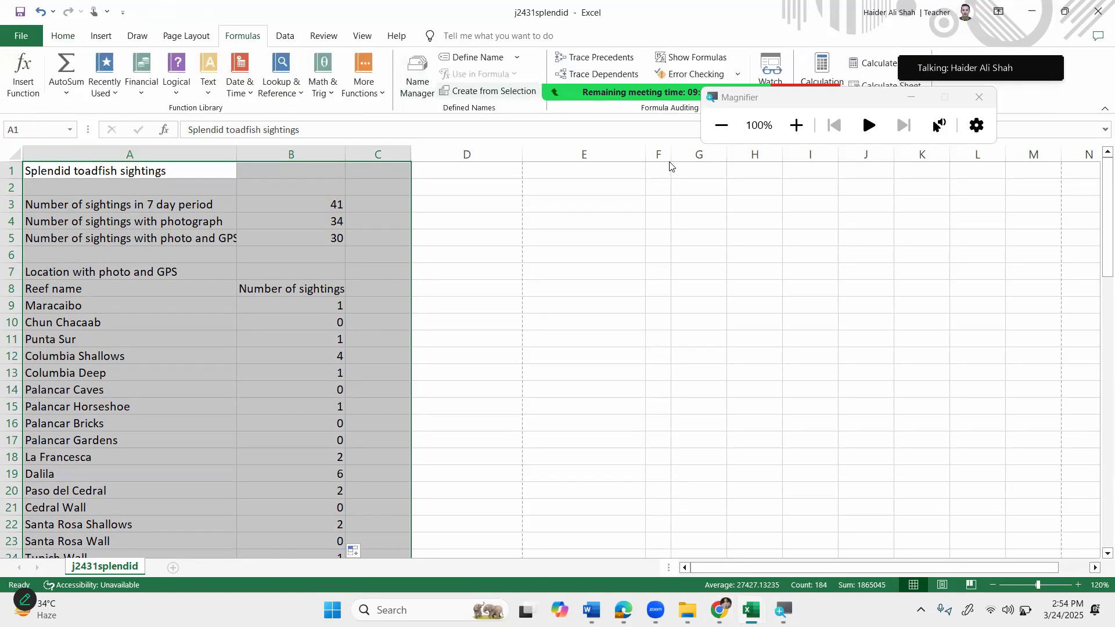
left_click(685, 61)
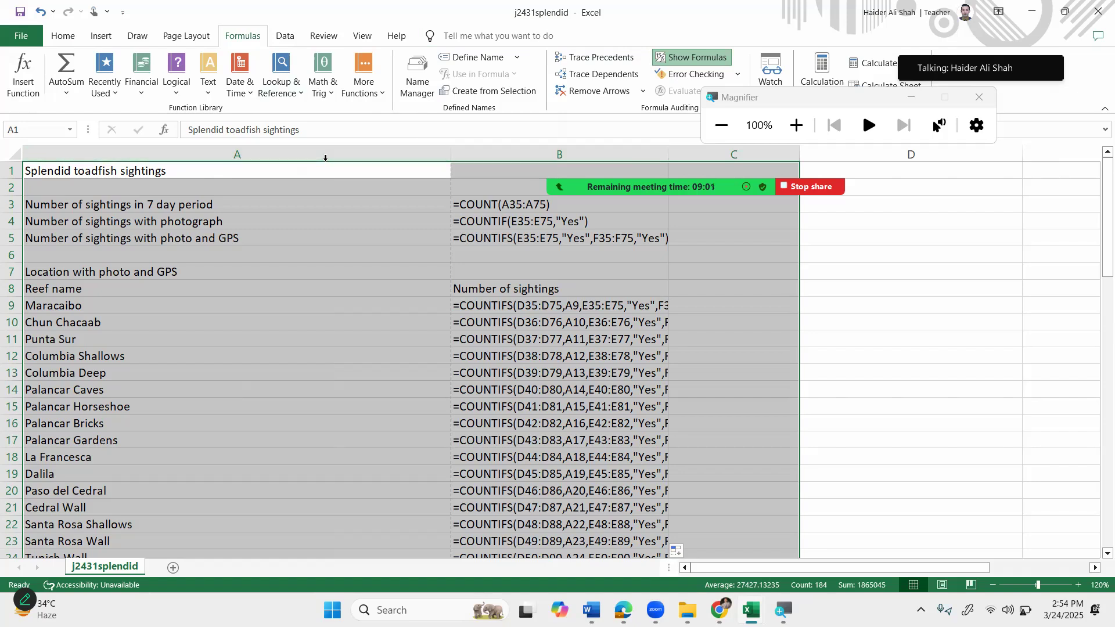
Autofit column A and widen column B so the formulas show fully.
key("alt+h")
key("o")
key("i")
left_click_drag(463, 155, 545, 154)
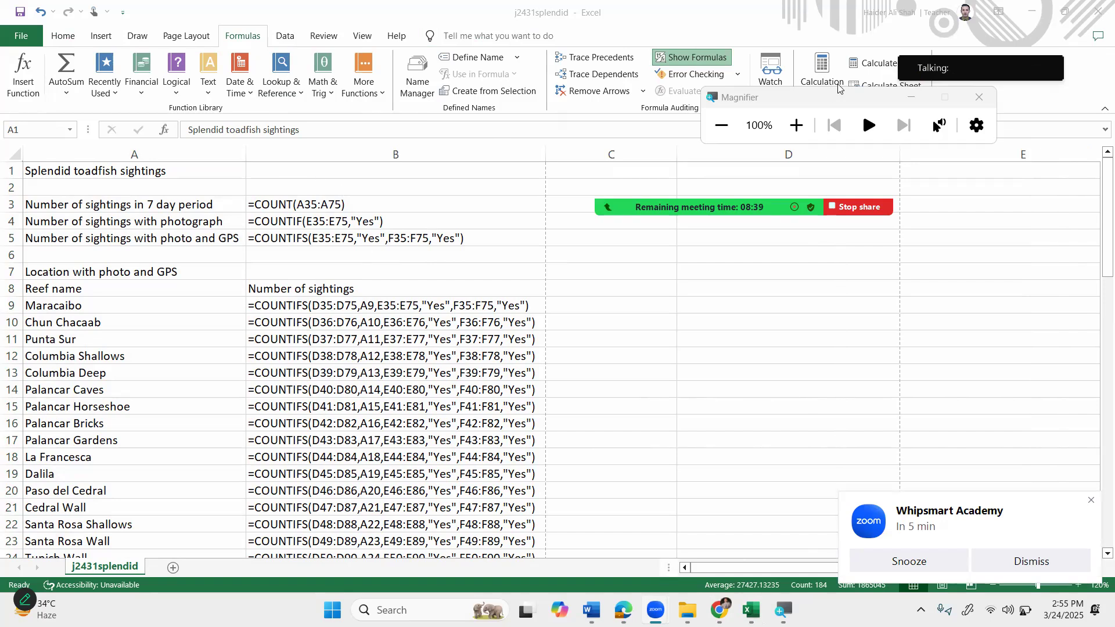
key("ctrl+a")
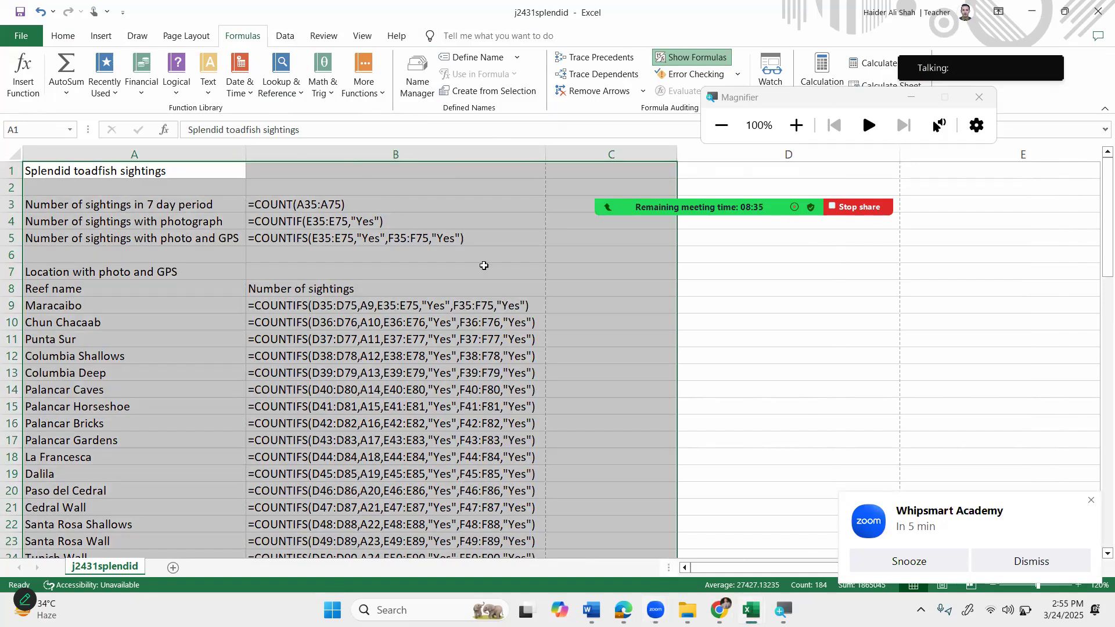
left_click(721, 610)
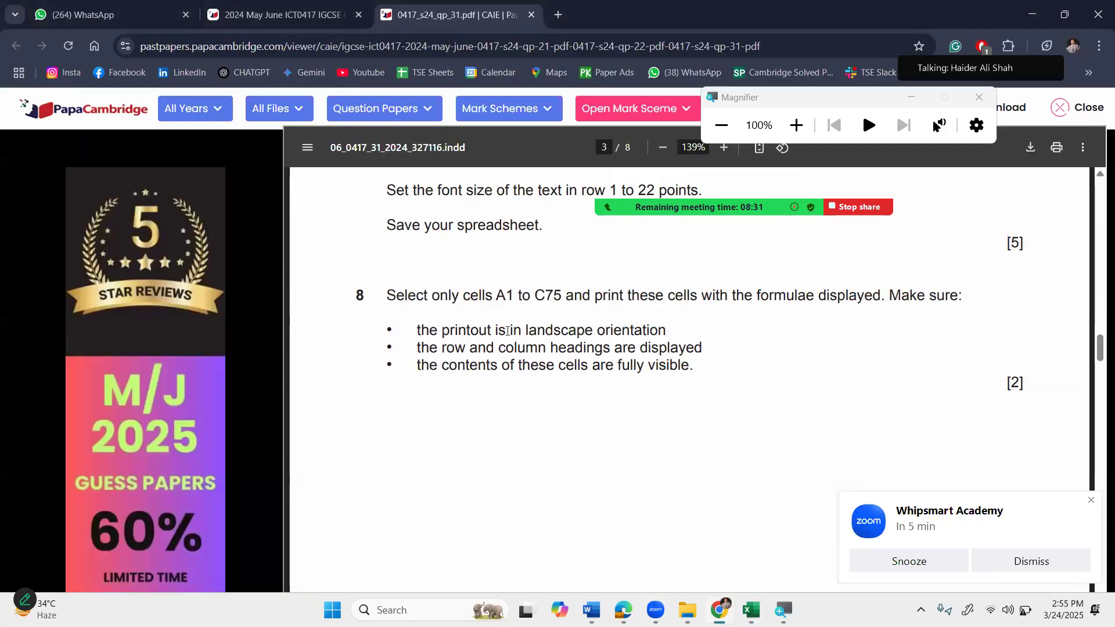
Highlight question 8's third requirement about fully visible cells, then return to j2431splendid.
left_click_drag(524, 365, 593, 366)
left_click(568, 402)
left_click(752, 609)
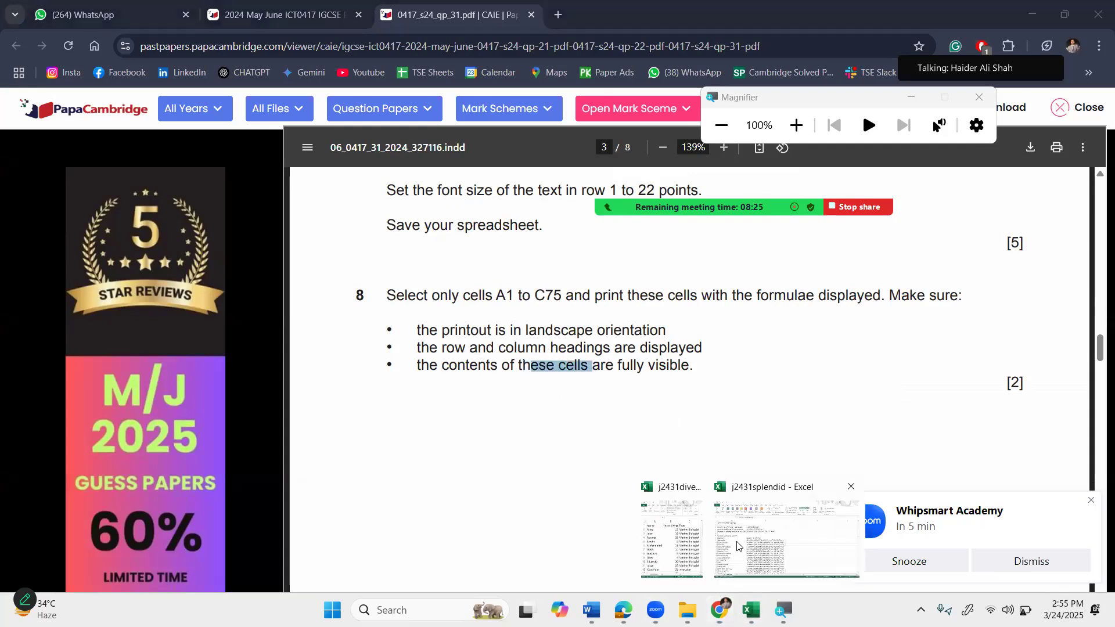
left_click(734, 538)
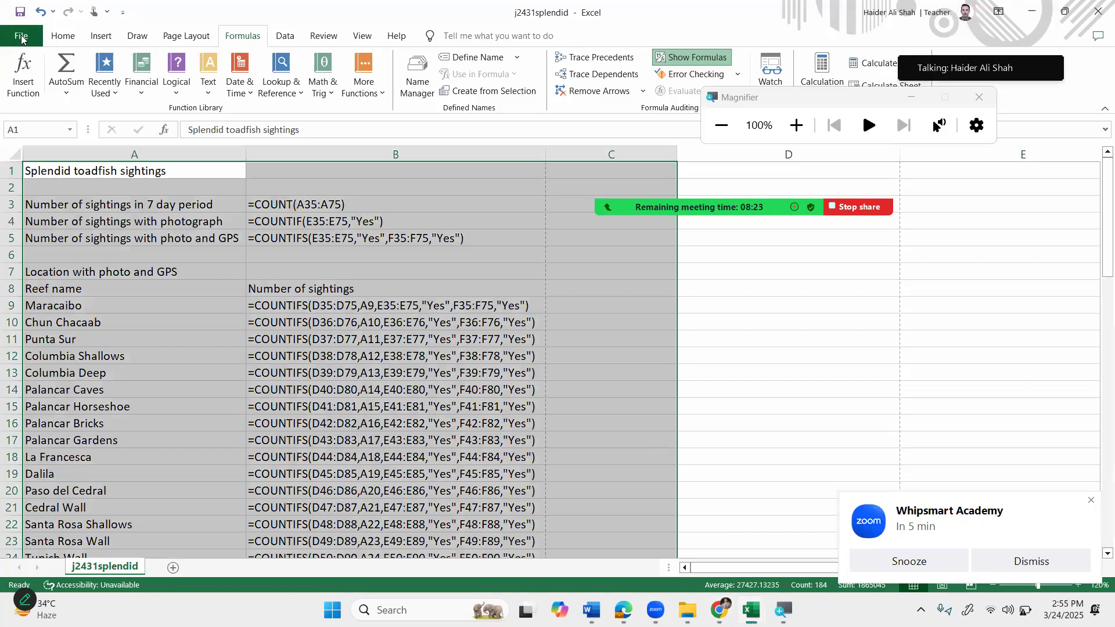
Set the print orientation to Landscape.
left_click(22, 38)
left_click(47, 302)
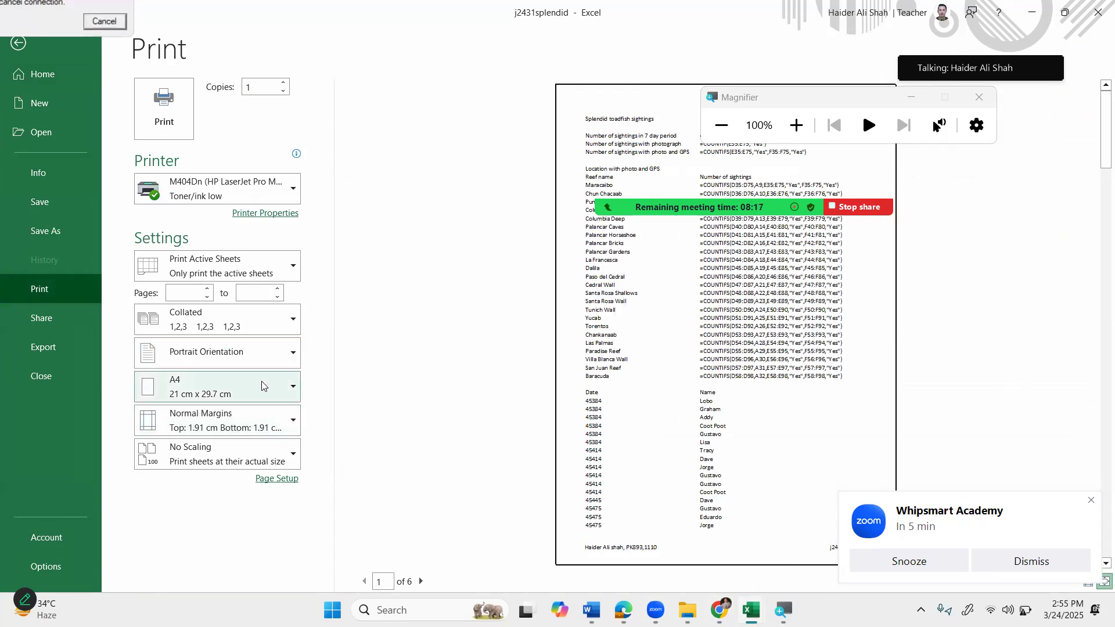
left_click(264, 360)
left_click(260, 418)
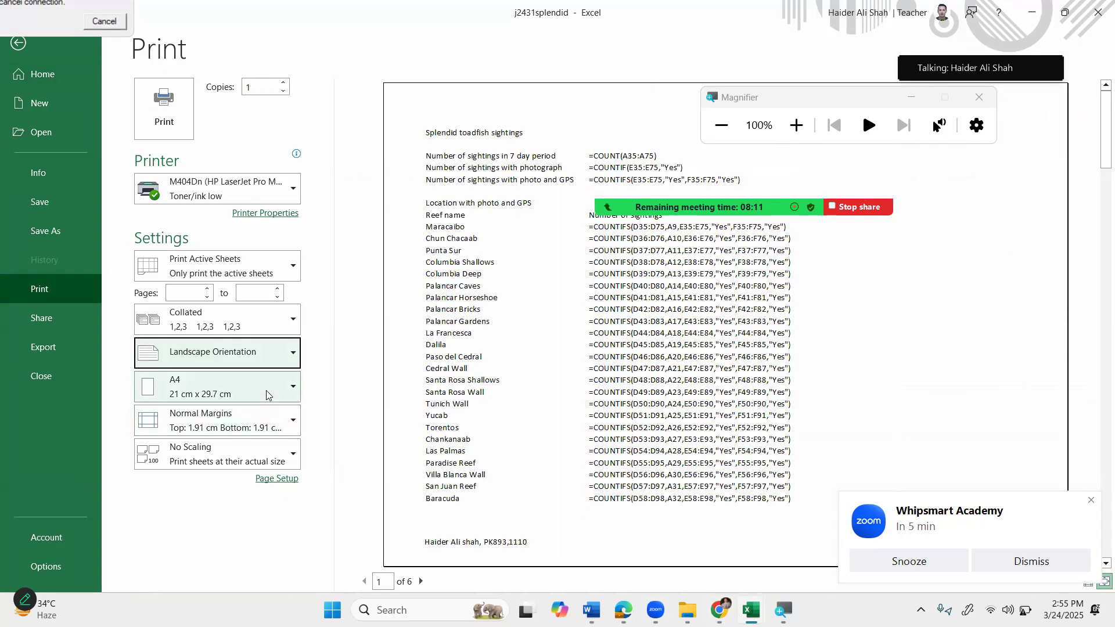
Include row and column headings in the printout via Page Setup's Sheet options.
left_click(295, 482)
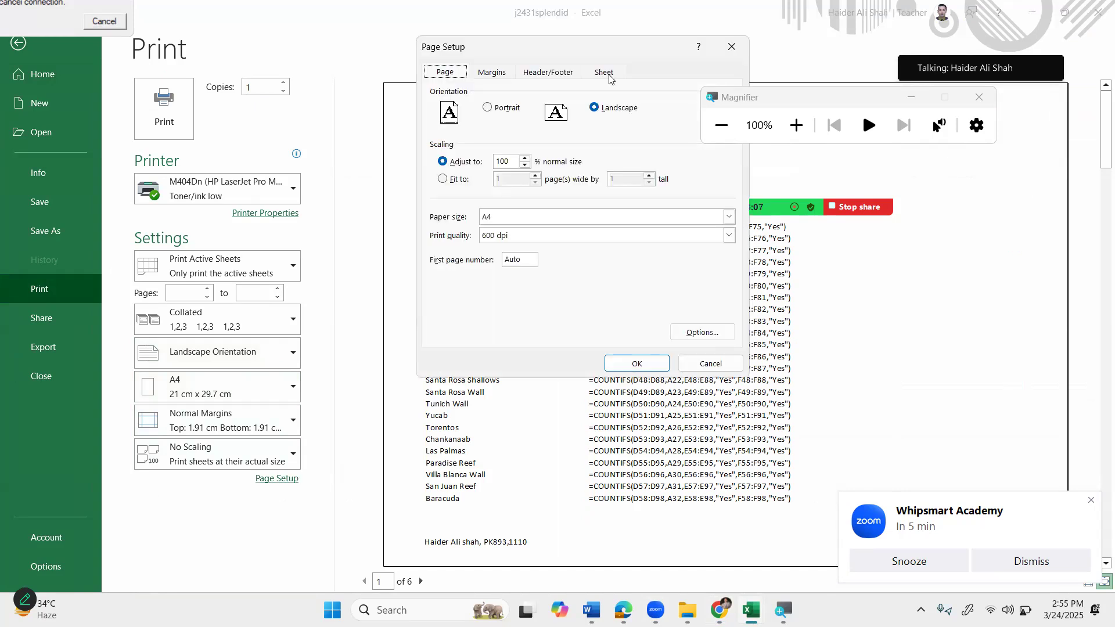
left_click(604, 72)
left_click(500, 224)
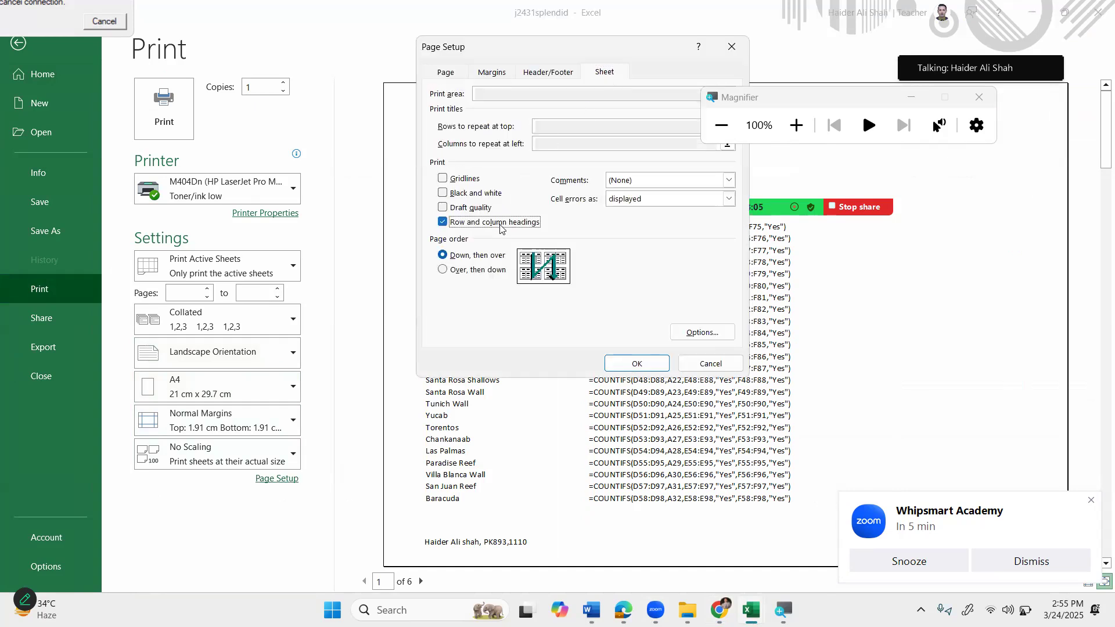
left_click(637, 366)
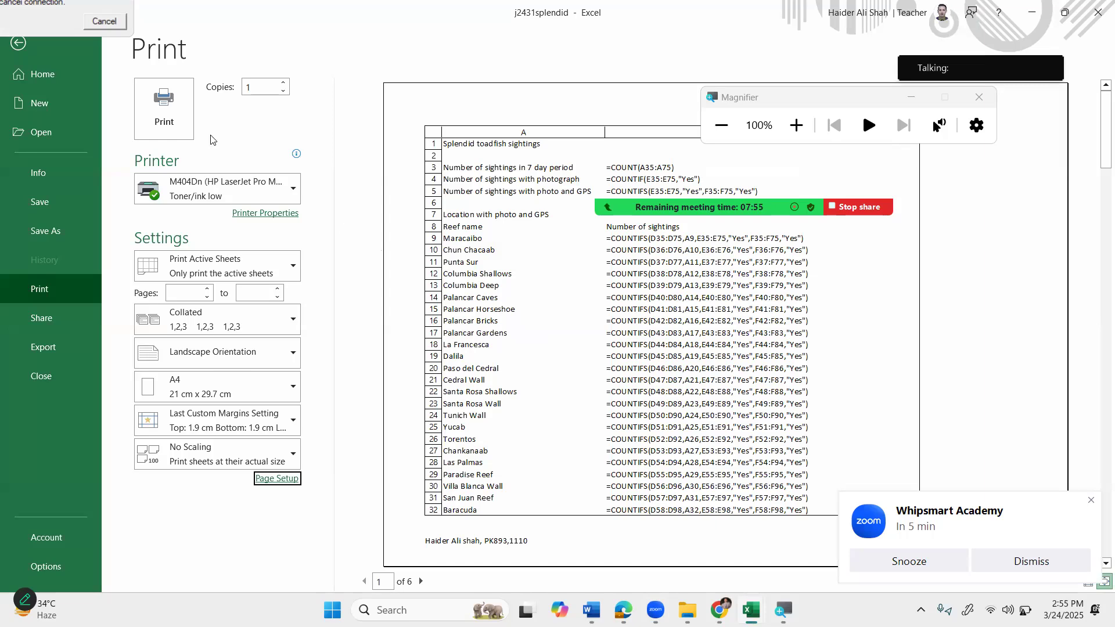
left_click(22, 48)
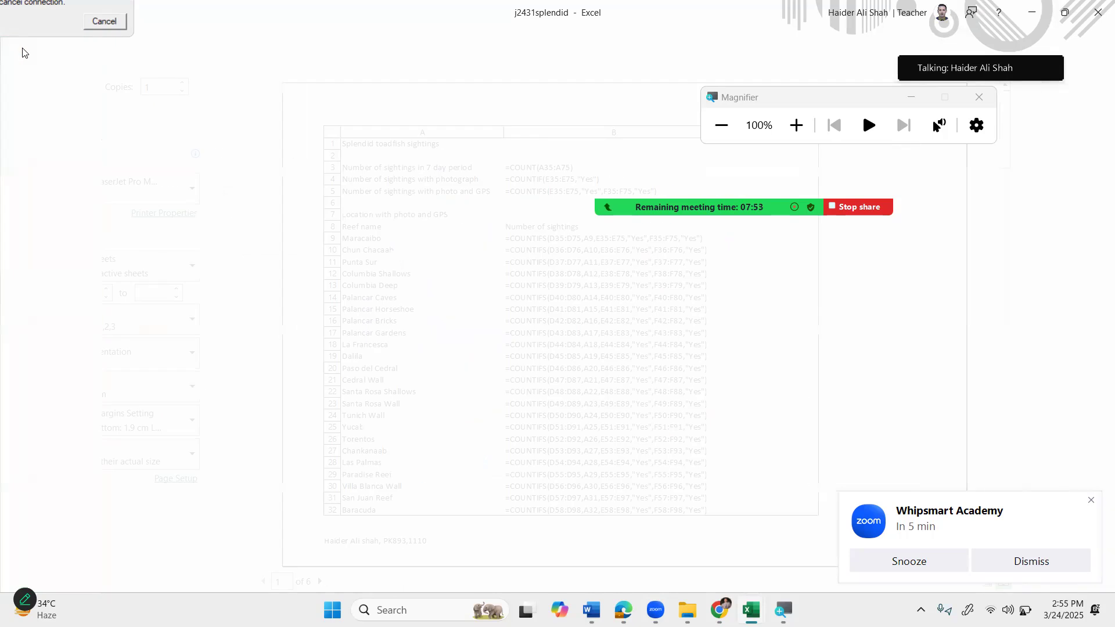